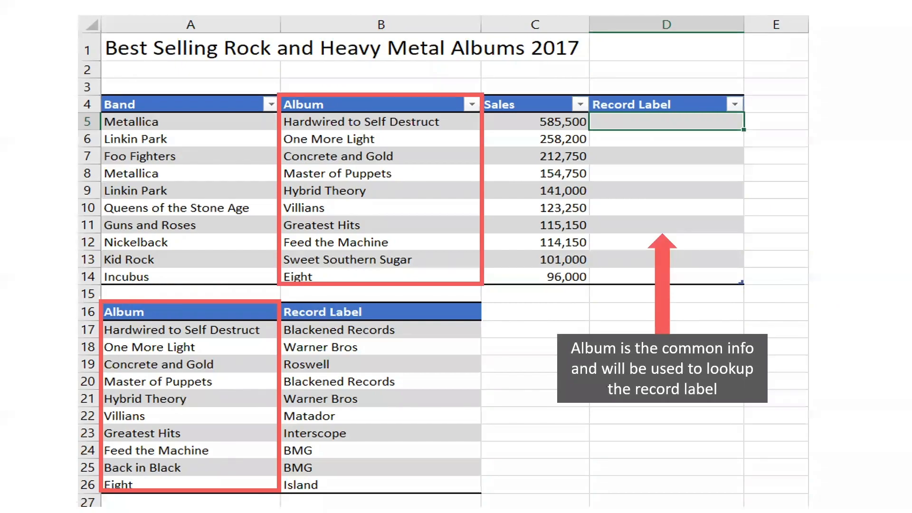
Step: End the PowerPoint slide show, minimize PowerPoint and bring up the Excel workbook
{"action": "key", "text": "Right"}
{"action": "left_click", "coordinate": [666, 312]}
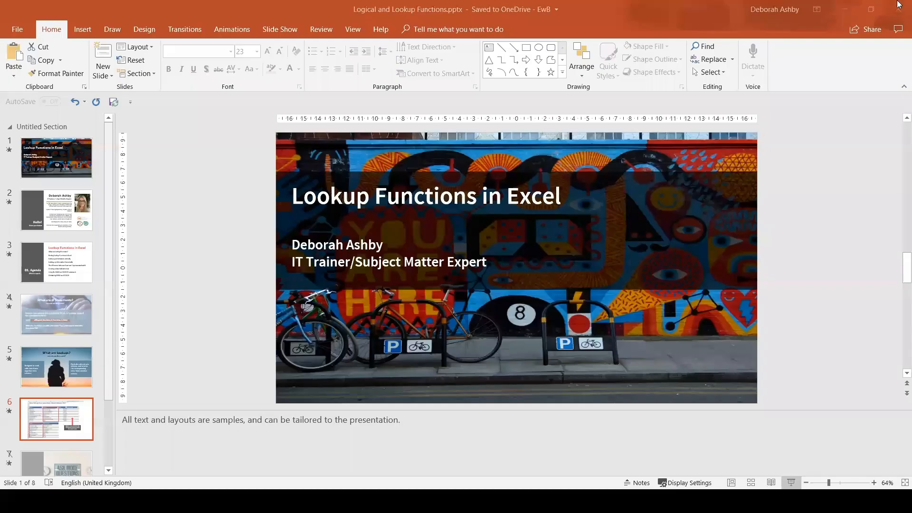
{"action": "left_click", "coordinate": [843, 9]}
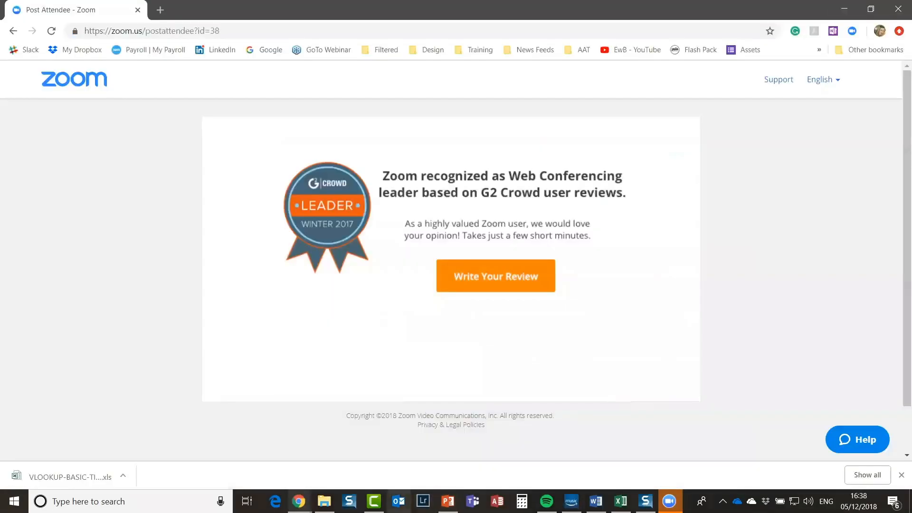
{"action": "left_click", "coordinate": [621, 501]}
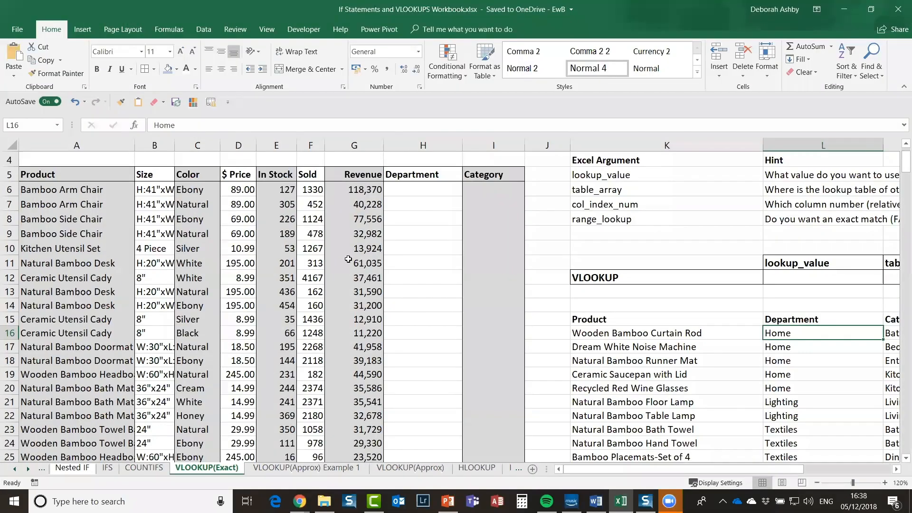
{"action": "left_click", "coordinate": [375, 234]}
{"action": "scroll", "coordinate": [284, 285], "scroll_direction": "up", "scroll_amount": 1}
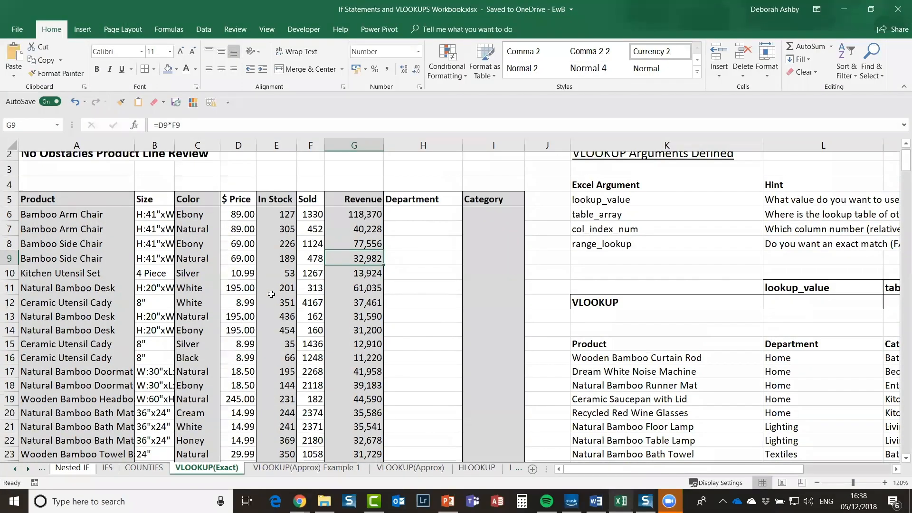
{"action": "left_click", "coordinate": [271, 303]}
{"action": "left_click", "coordinate": [328, 275]}
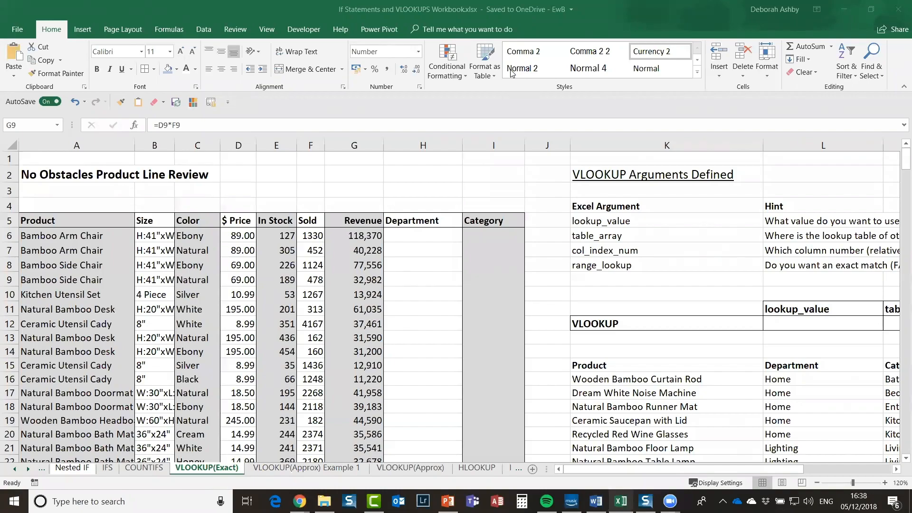
{"action": "left_click", "coordinate": [169, 299]}
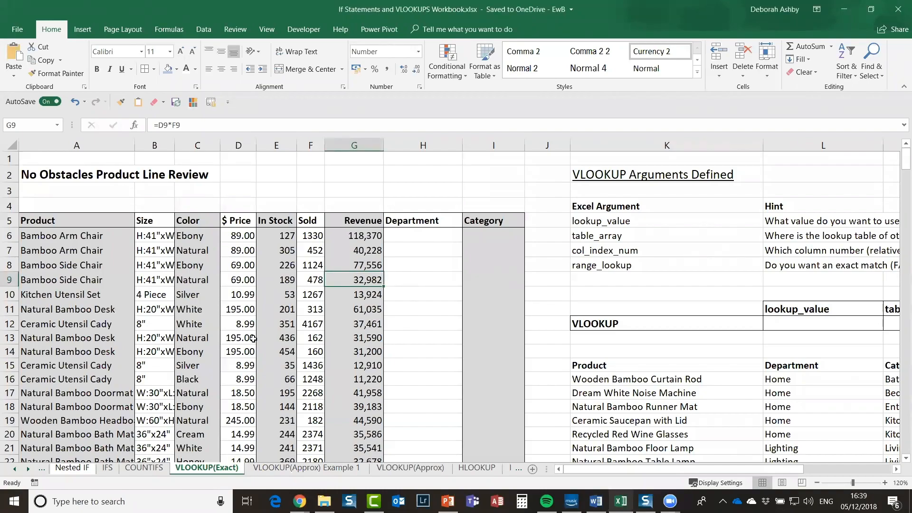
{"action": "left_click", "coordinate": [406, 239]}
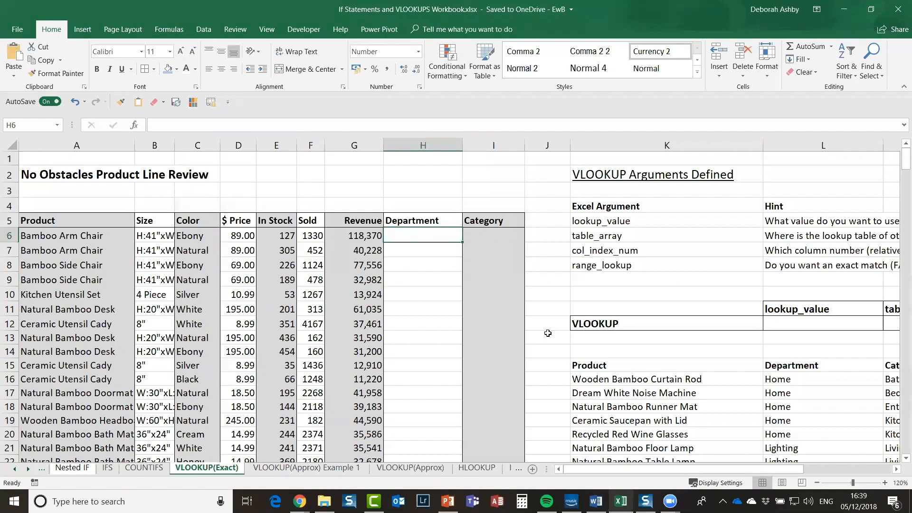
{"action": "left_click", "coordinate": [98, 284]}
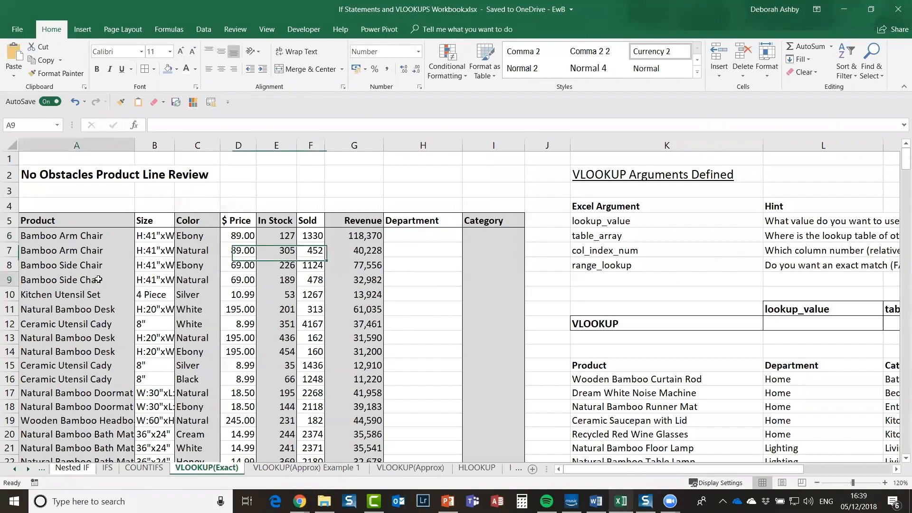
{"action": "left_click_drag", "start_coordinate": [39, 220], "coordinate": [480, 434]}
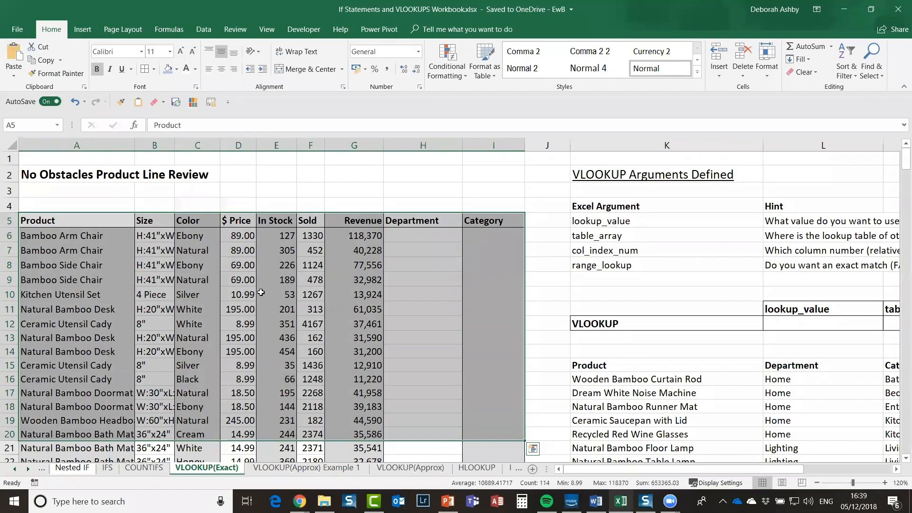
{"action": "left_click", "coordinate": [79, 218]}
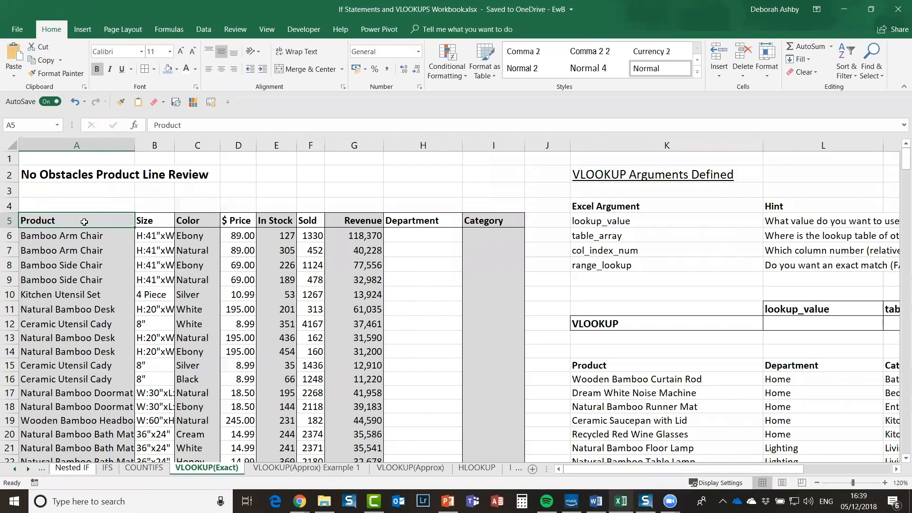
{"action": "left_click", "coordinate": [148, 221]}
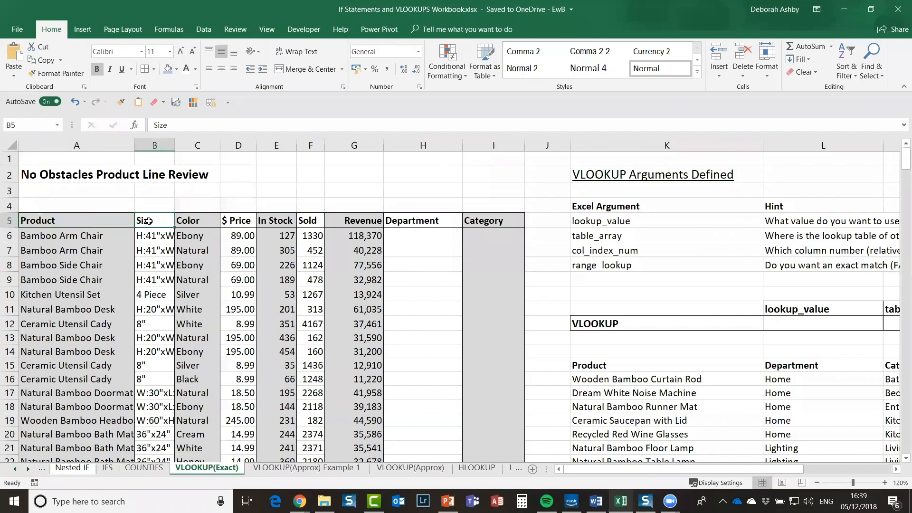
{"action": "left_click", "coordinate": [190, 221]}
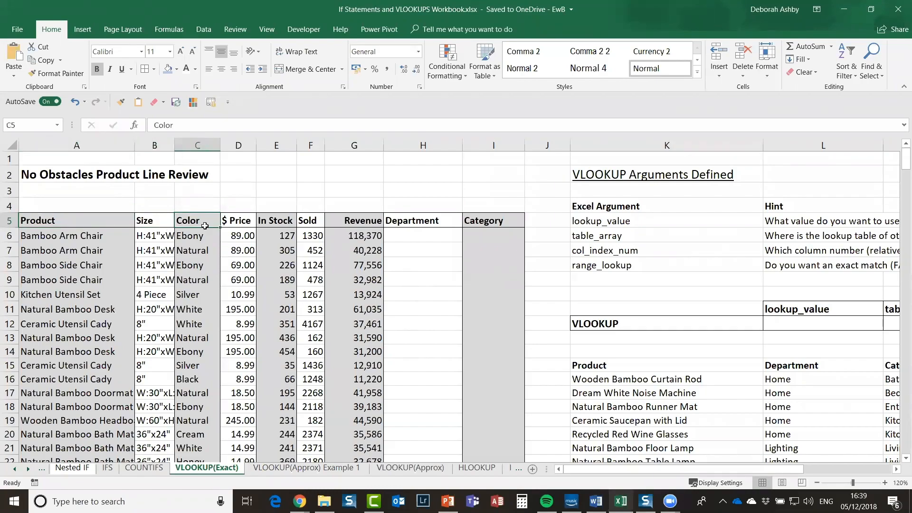
{"action": "left_click", "coordinate": [240, 223]}
{"action": "left_click", "coordinate": [284, 221]}
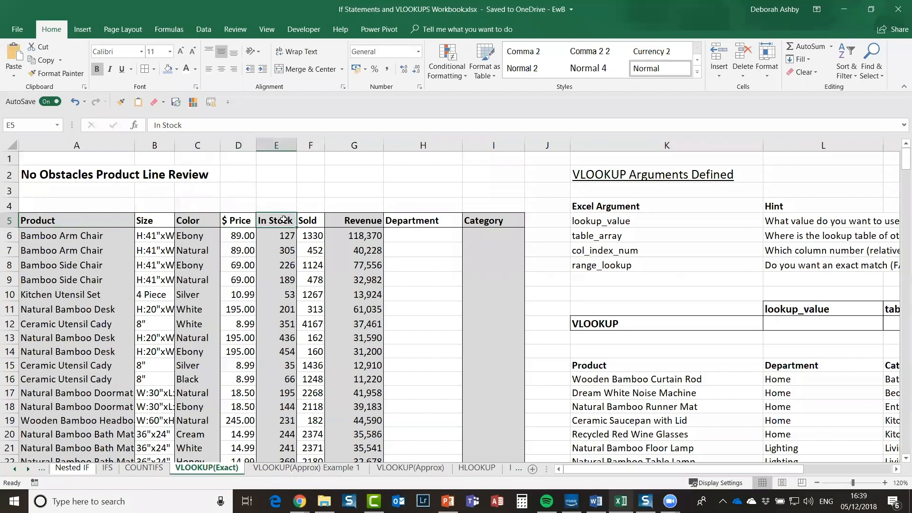
{"action": "left_click", "coordinate": [311, 221]}
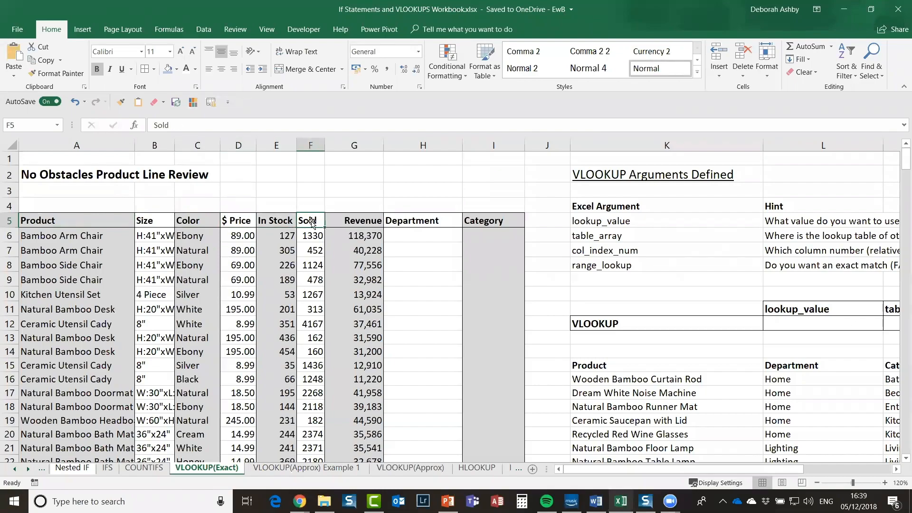
{"action": "left_click", "coordinate": [363, 221]}
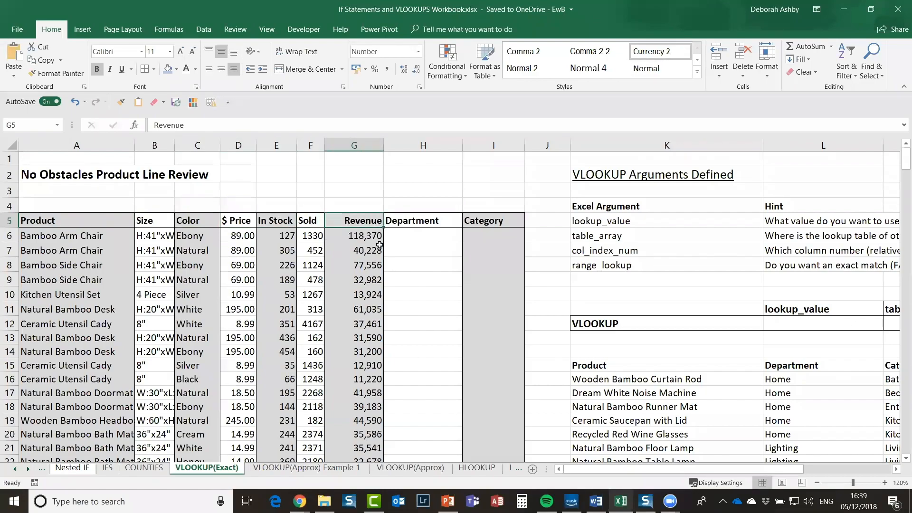
{"action": "left_click", "coordinate": [411, 221]}
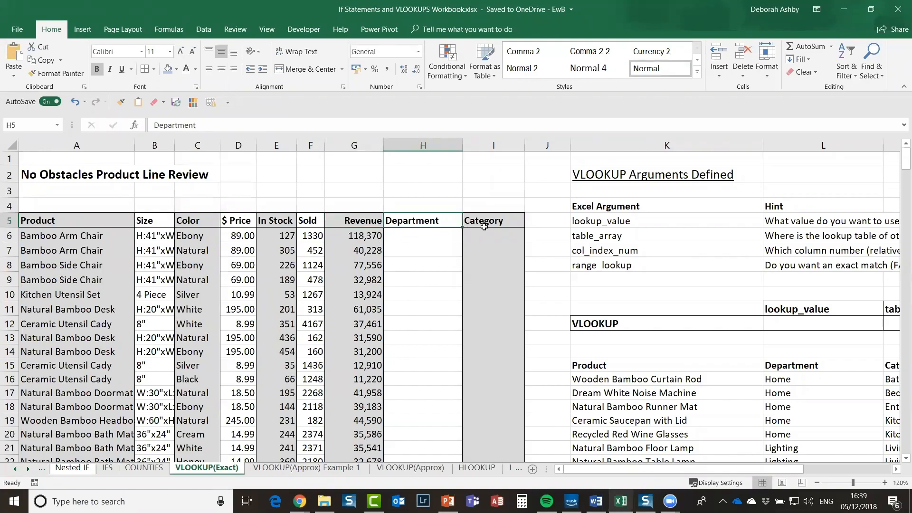
{"action": "left_click", "coordinate": [489, 221]}
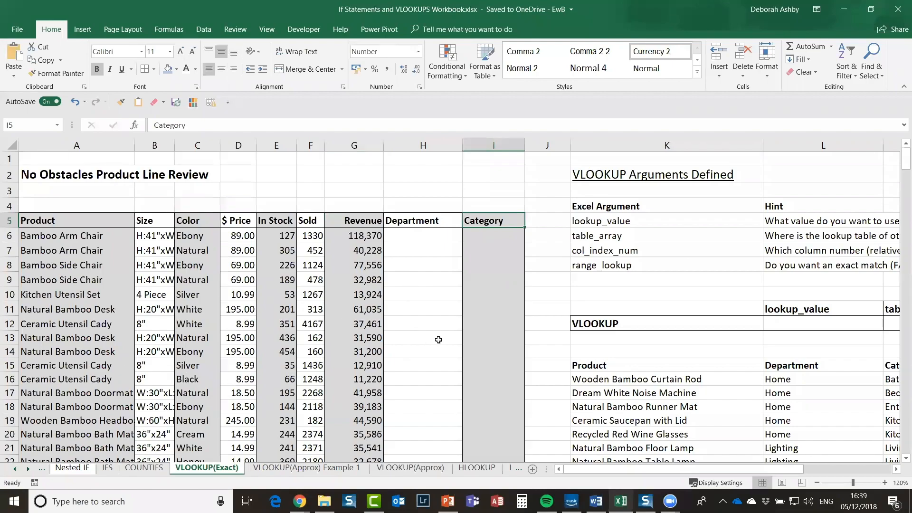
{"action": "scroll", "coordinate": [438, 340], "scroll_direction": "down", "scroll_amount": 3}
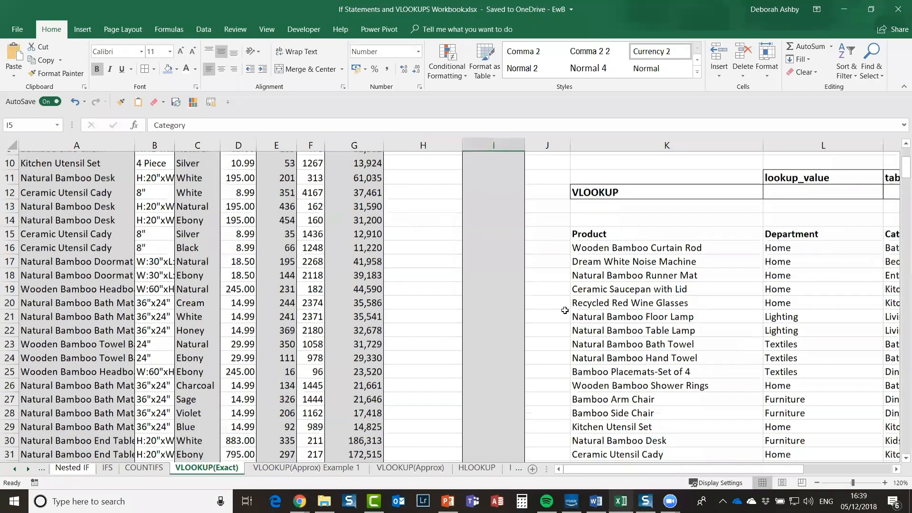
{"action": "scroll", "coordinate": [674, 235], "scroll_direction": "down", "scroll_amount": 2}
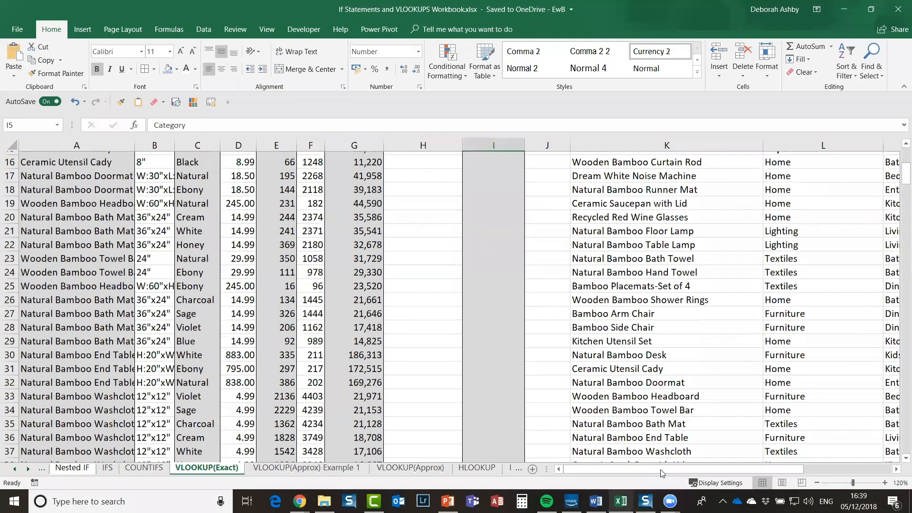
{"action": "scroll", "coordinate": [689, 472], "scroll_direction": "up", "scroll_amount": 1}
{"action": "left_click", "coordinate": [672, 228]}
{"action": "left_click_drag", "start_coordinate": [689, 470], "coordinate": [700, 470]}
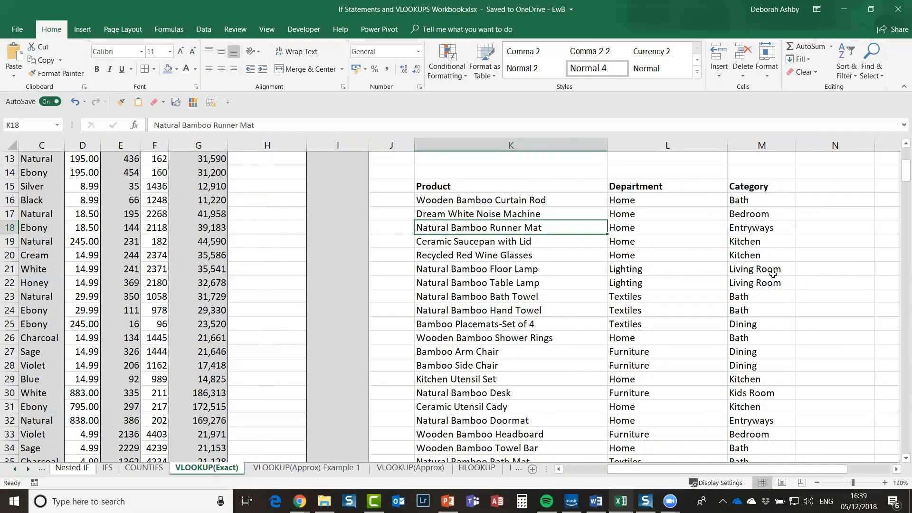
{"action": "left_click_drag", "start_coordinate": [661, 466], "coordinate": [594, 464]}
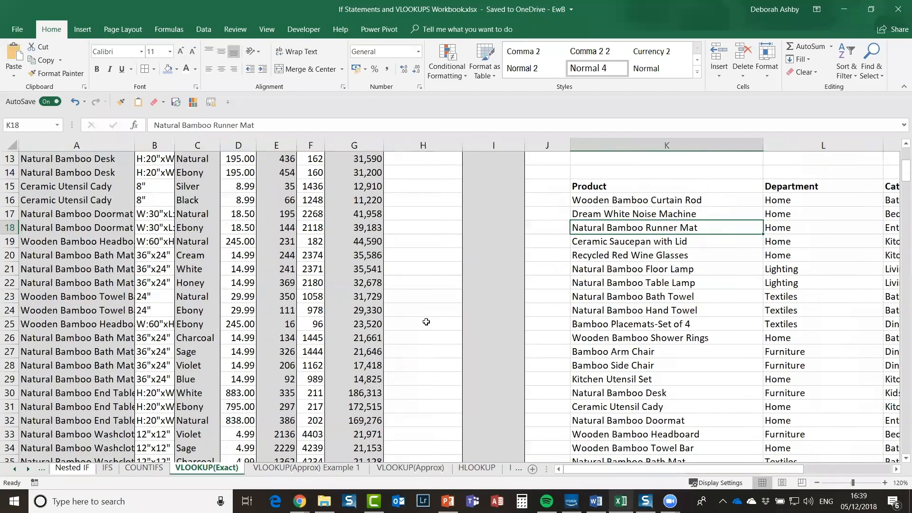
{"action": "scroll", "coordinate": [426, 322], "scroll_direction": "up", "scroll_amount": 4}
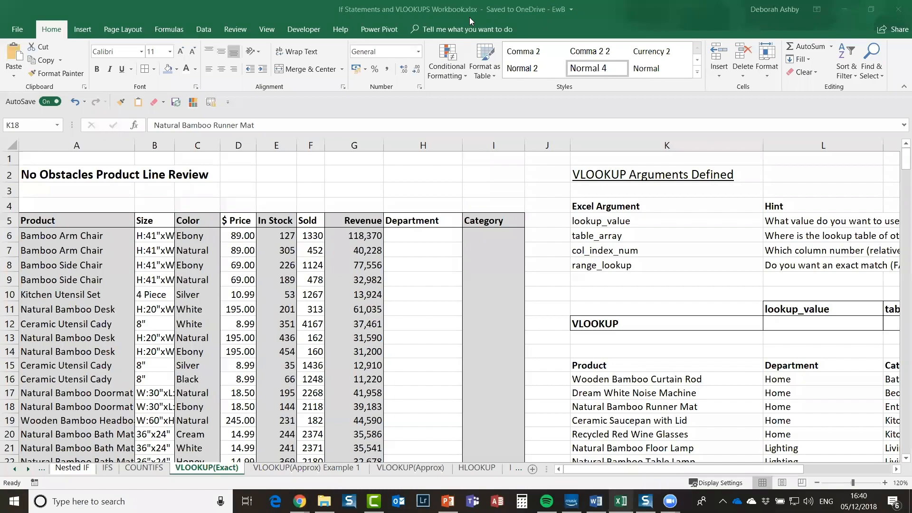
{"action": "left_click", "coordinate": [630, 383]}
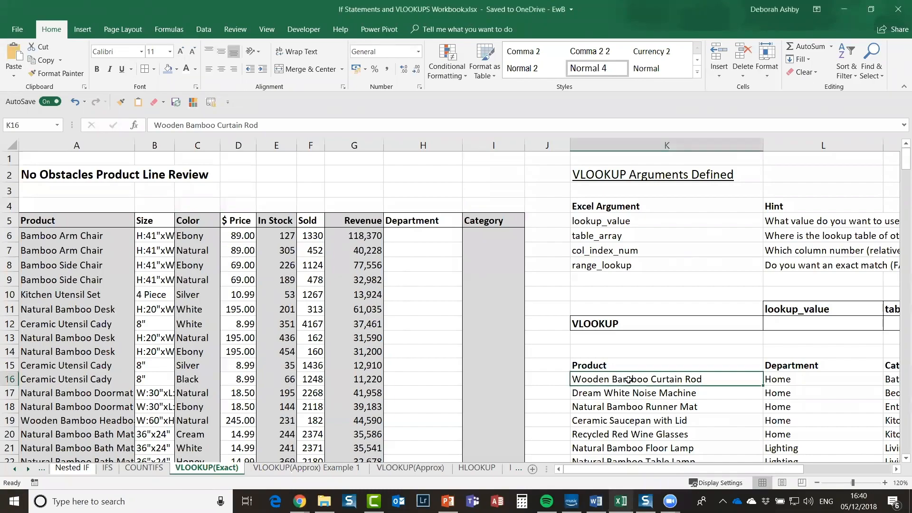
{"action": "left_click", "coordinate": [48, 221]}
{"action": "left_click", "coordinate": [665, 378]}
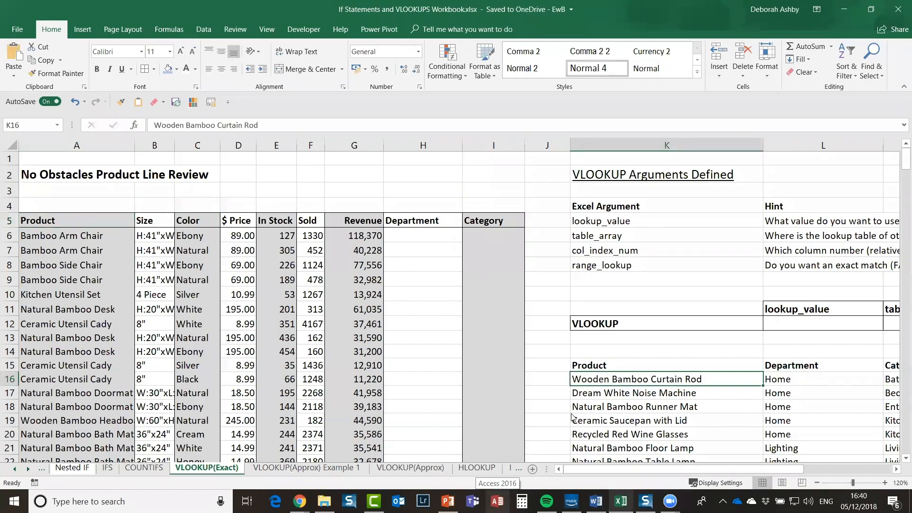
{"action": "left_click", "coordinate": [591, 171]}
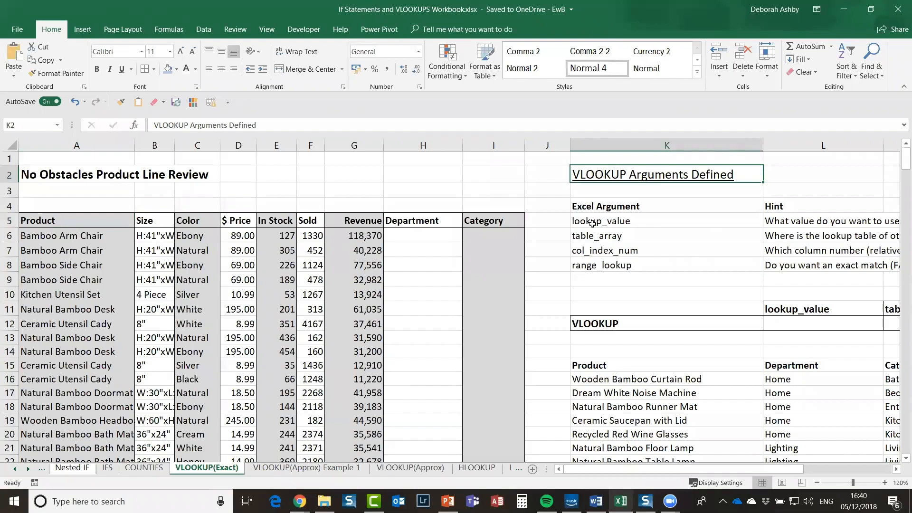
{"action": "left_click", "coordinate": [855, 260], "text": "shift"}
{"action": "left_click_drag", "start_coordinate": [768, 471], "coordinate": [804, 468]}
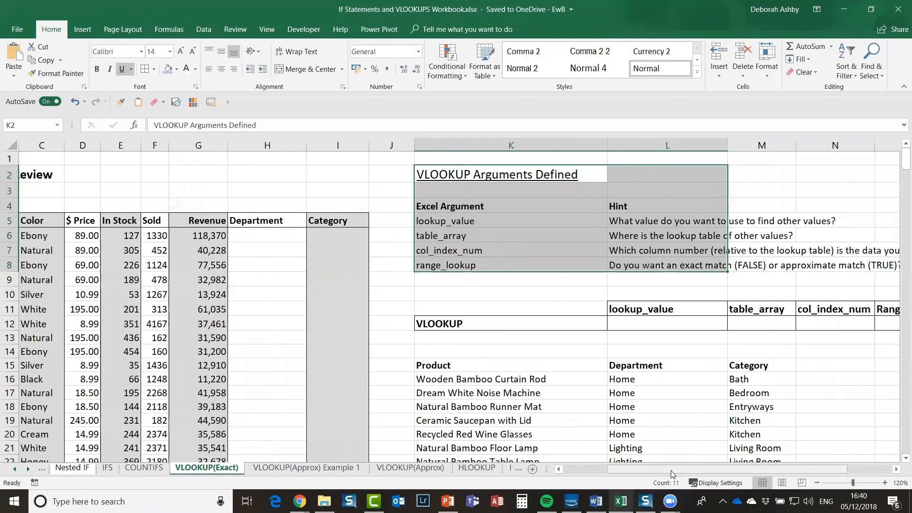
{"action": "left_click_drag", "start_coordinate": [618, 469], "coordinate": [572, 469]}
{"action": "left_click", "coordinate": [430, 238]}
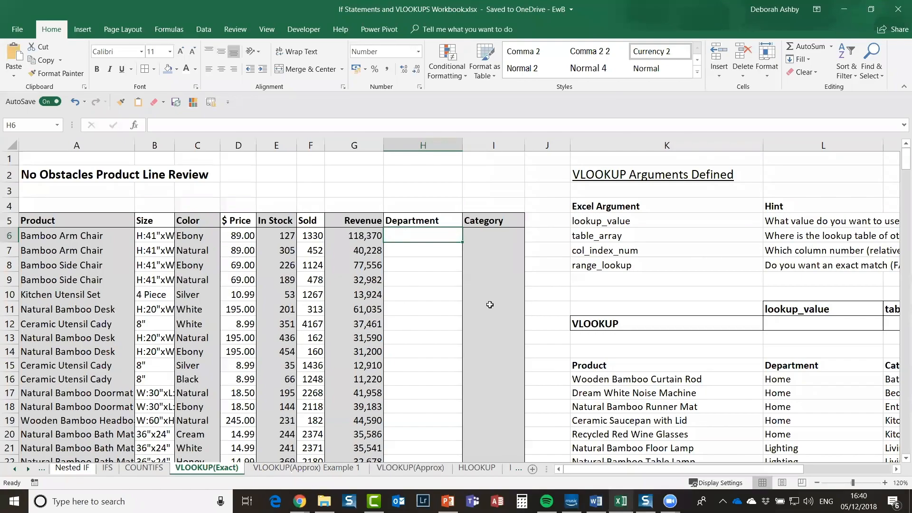
Step: Browse the Lookup & Reference functions, then open Insert Function for H6, moved clear of column H
{"action": "left_click", "coordinate": [163, 28]}
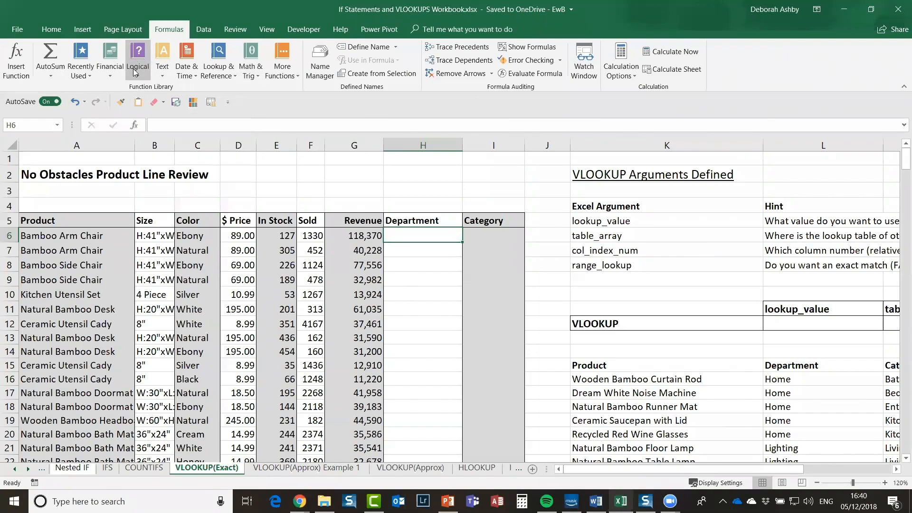
{"action": "left_click", "coordinate": [233, 76]}
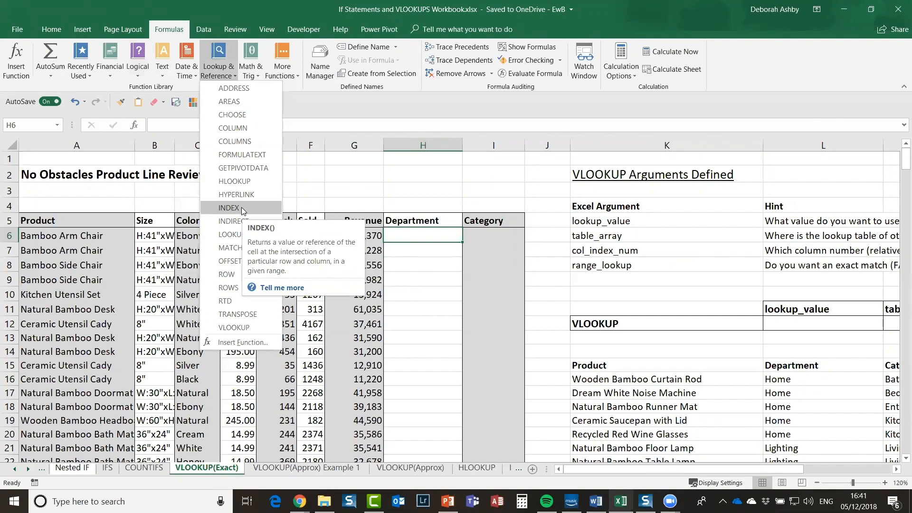
{"action": "left_click", "coordinate": [413, 235]}
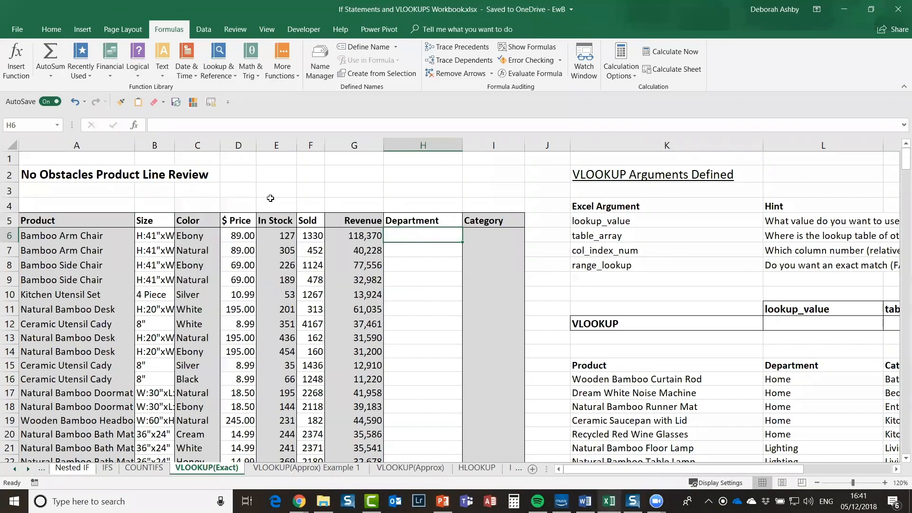
{"action": "left_click", "coordinate": [135, 123]}
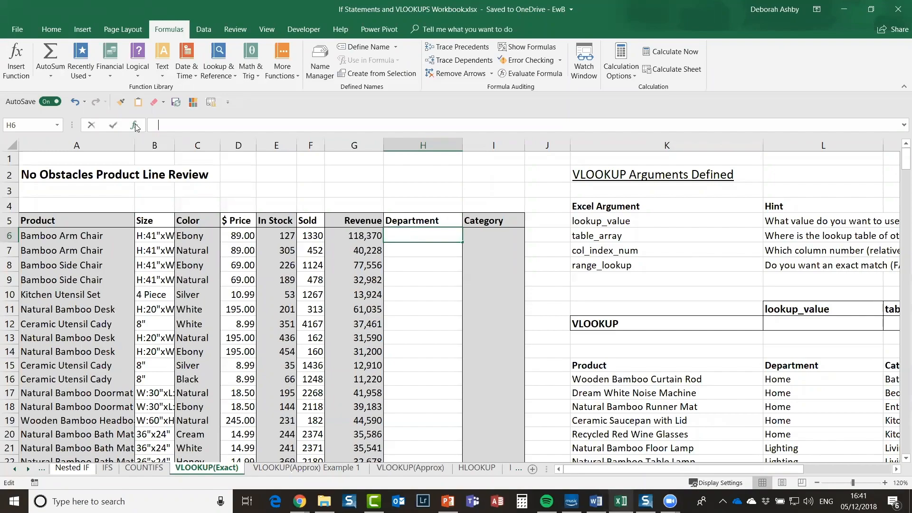
{"action": "left_click_drag", "start_coordinate": [435, 88], "coordinate": [583, 106]}
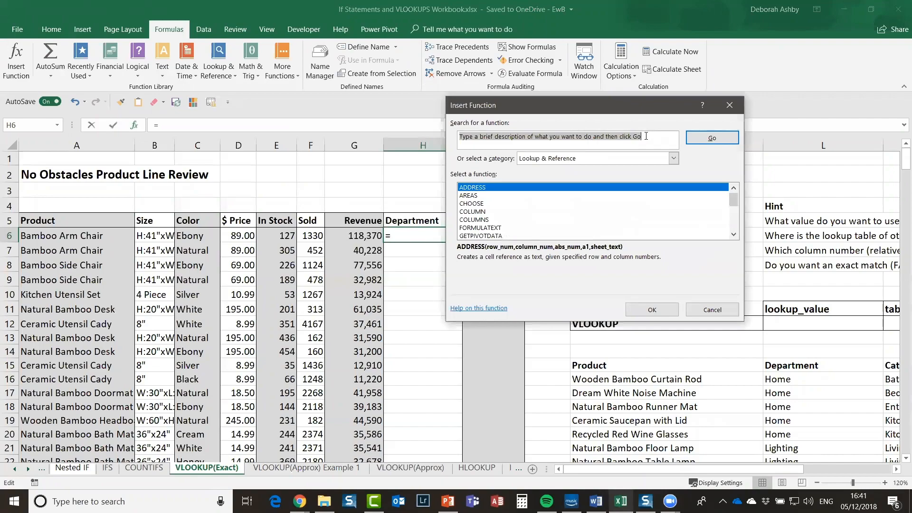
Step: Search Insert Function for 'vlookup', open VLOOKUP's arguments, then cancel them, leaving H6 empty
{"action": "type", "text": "vlookup"}
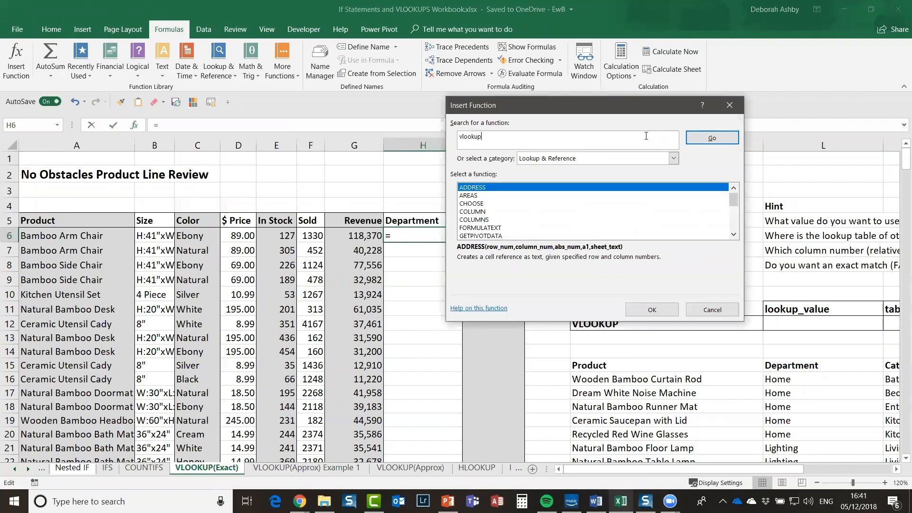
{"action": "left_click", "coordinate": [713, 138]}
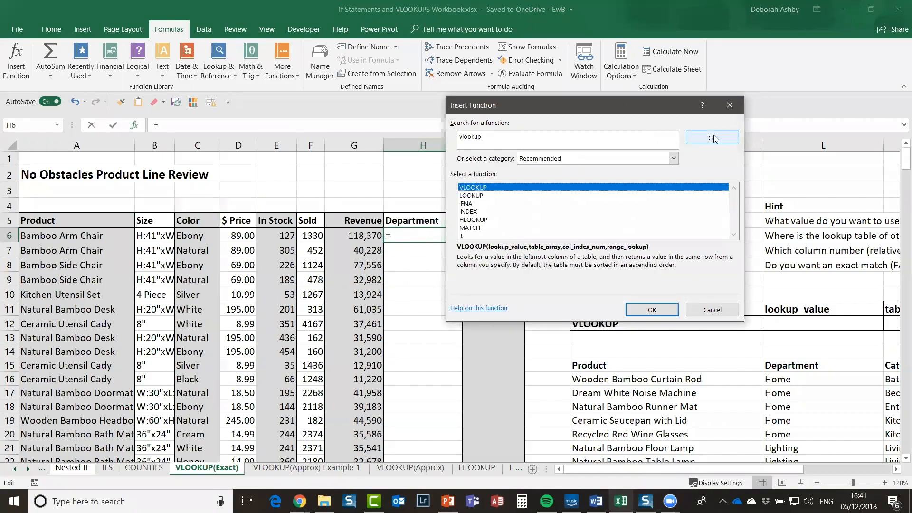
{"action": "double_click", "coordinate": [498, 189]}
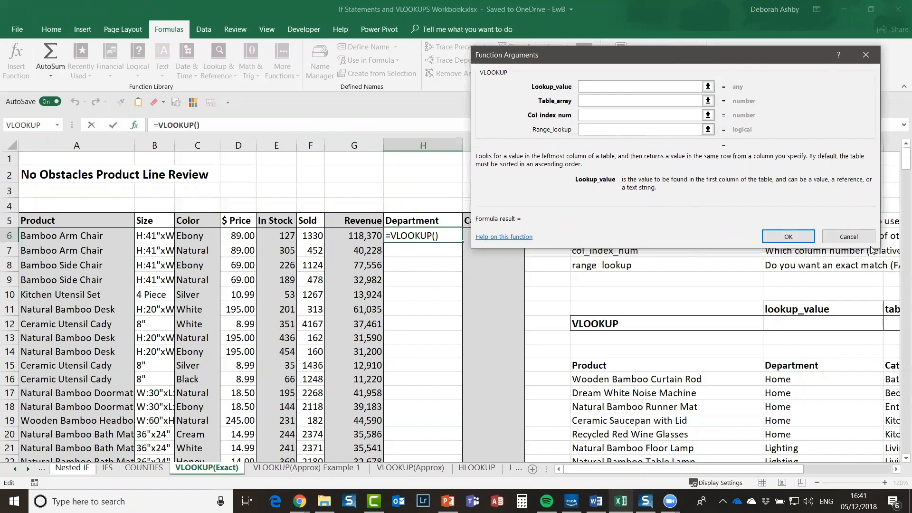
{"action": "left_click", "coordinate": [848, 237]}
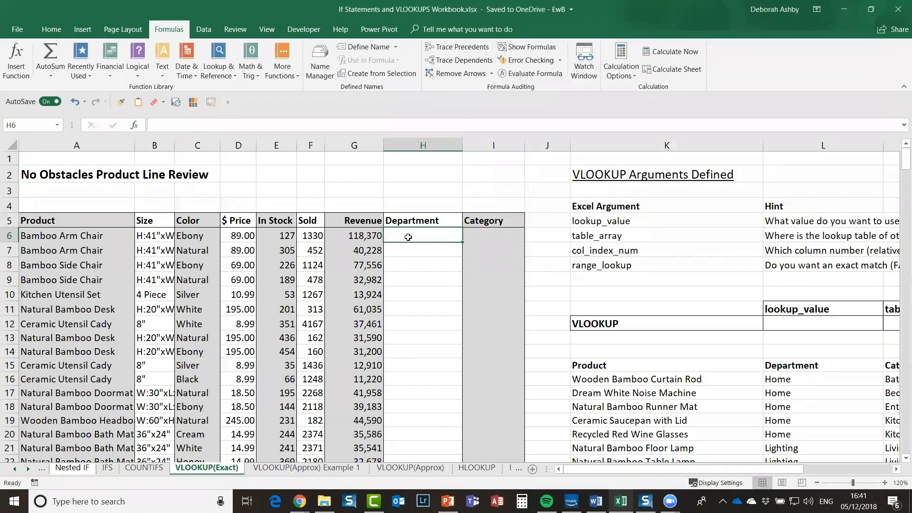
Step: Try =vlookup( in H6 and cancel it, then scroll right and select the argument names K5:K8
{"action": "type", "text": "=v"}
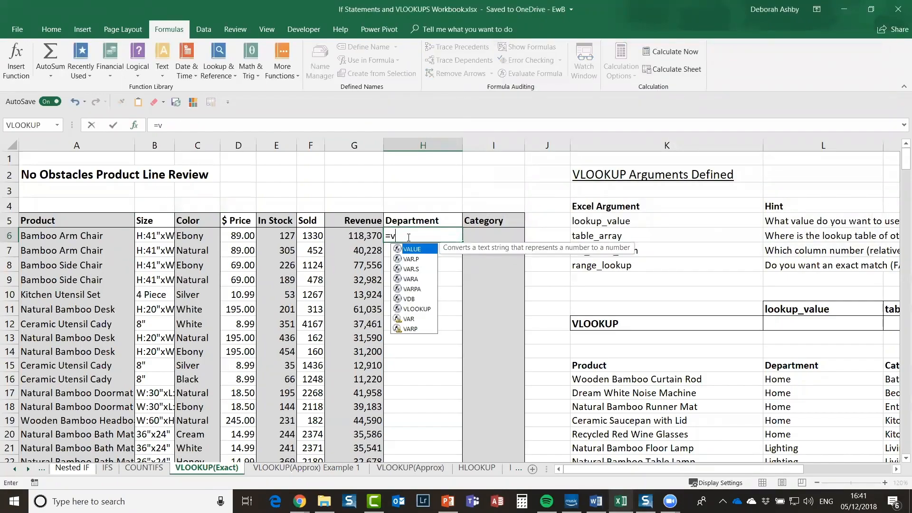
{"action": "key", "text": "BackSpace"}
{"action": "key", "text": "BackSpace"}
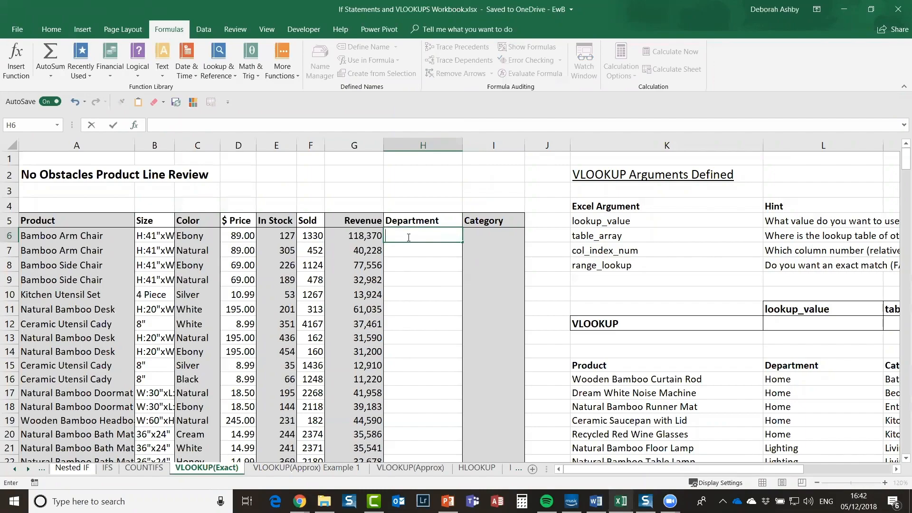
{"action": "type", "text": "=vl"}
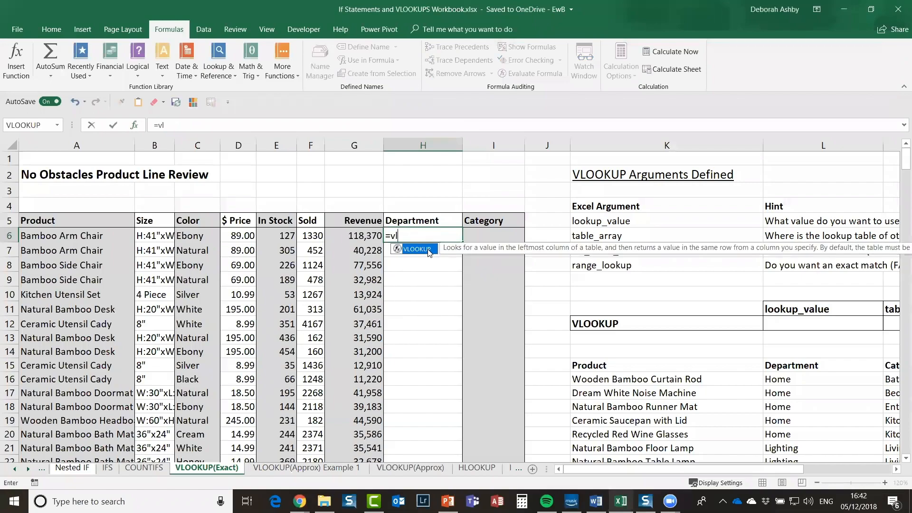
{"action": "type", "text": "ookup("}
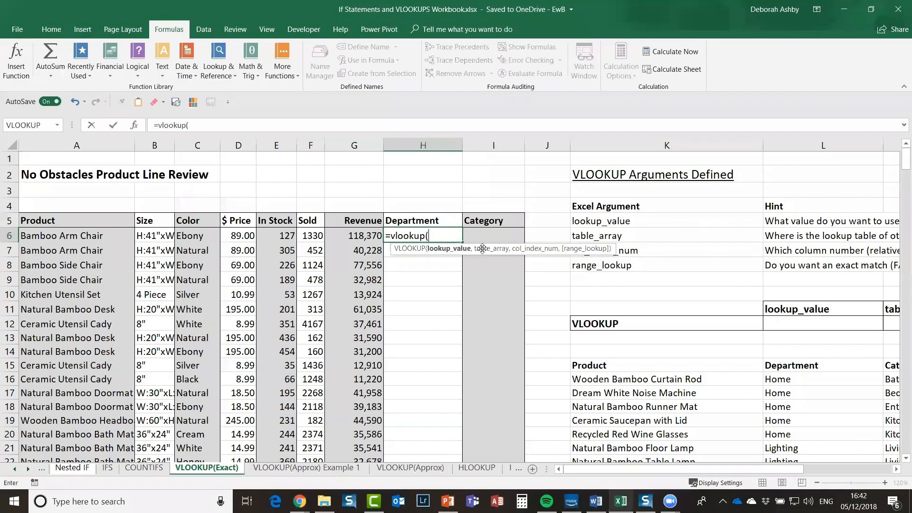
{"action": "key", "text": "Escape"}
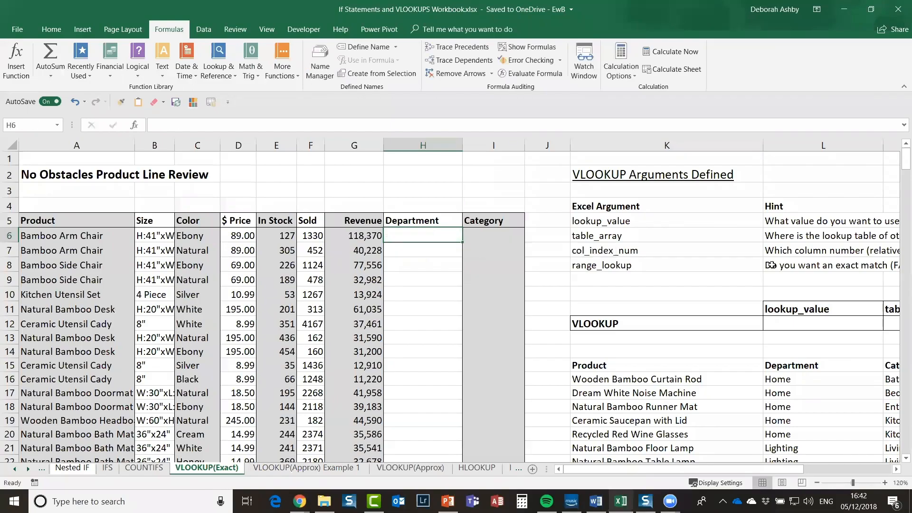
{"action": "left_click_drag", "start_coordinate": [719, 470], "coordinate": [806, 470]}
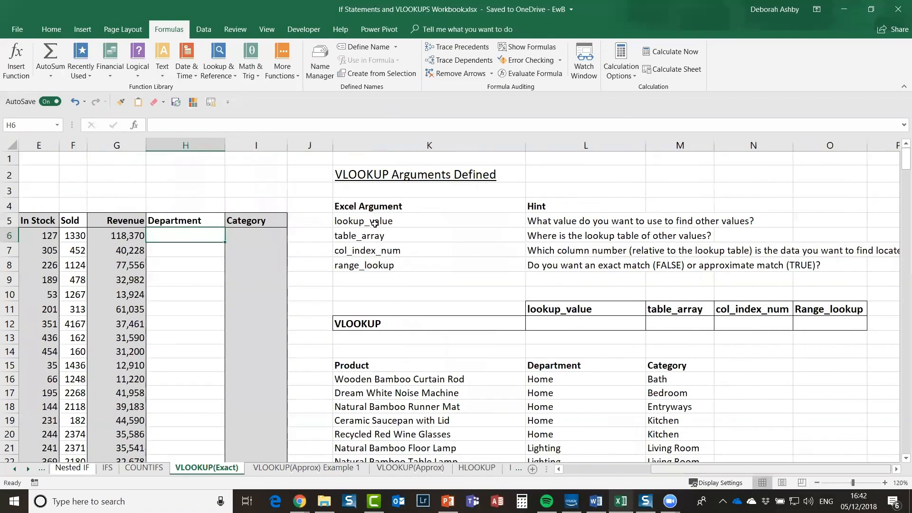
{"action": "left_click_drag", "start_coordinate": [375, 222], "coordinate": [376, 264]}
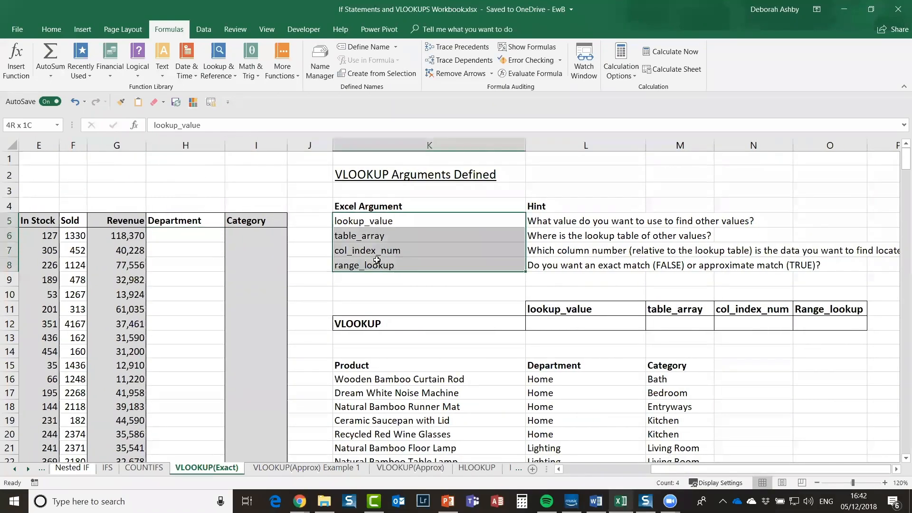
{"action": "left_click", "coordinate": [382, 221]}
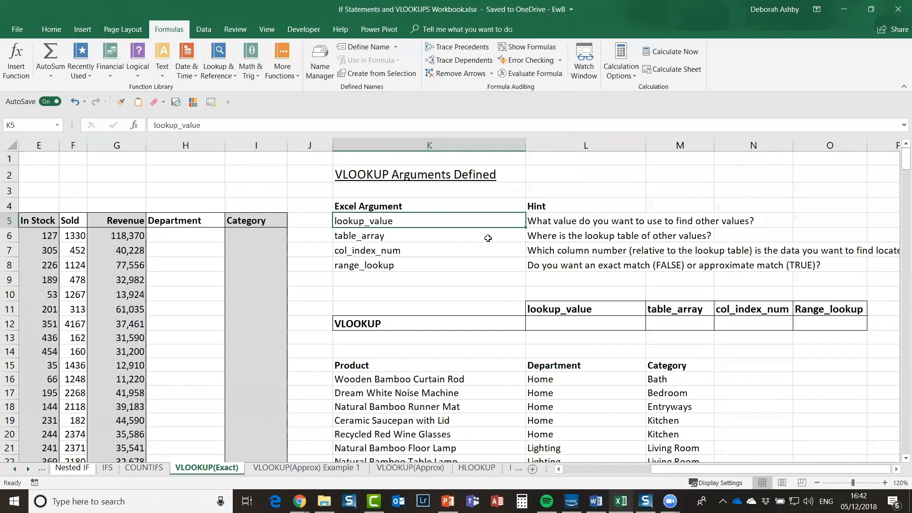
{"action": "left_click", "coordinate": [399, 238]}
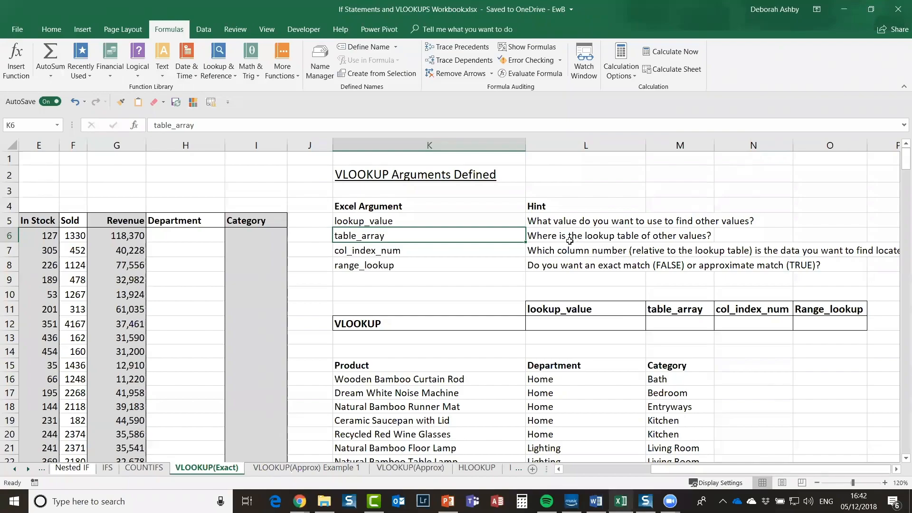
{"action": "left_click", "coordinate": [420, 254]}
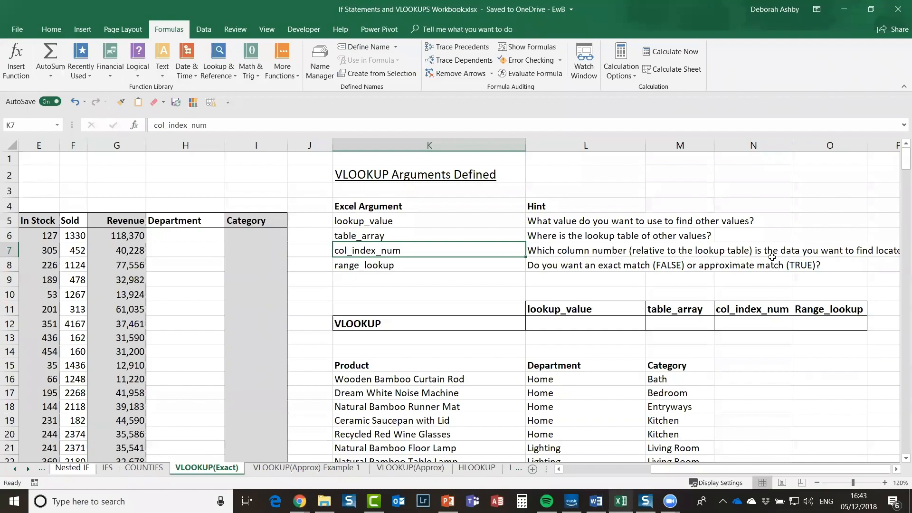
{"action": "left_click", "coordinate": [420, 269]}
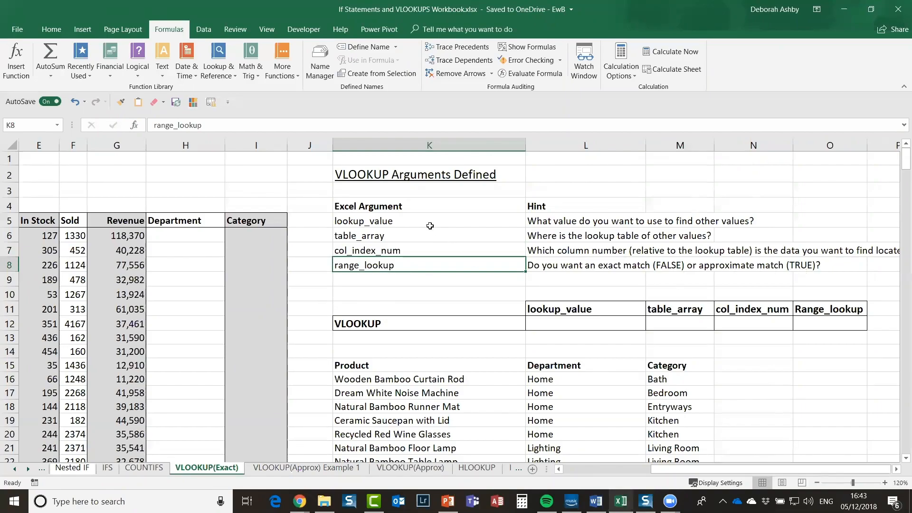
{"action": "left_click_drag", "start_coordinate": [430, 224], "coordinate": [428, 261]}
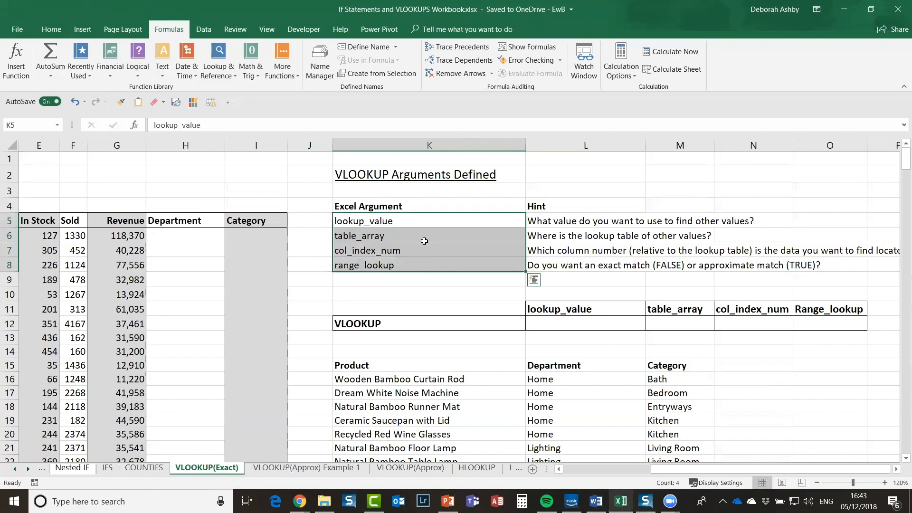
{"action": "left_click", "coordinate": [457, 391]}
{"action": "left_click_drag", "start_coordinate": [719, 473], "coordinate": [620, 472]}
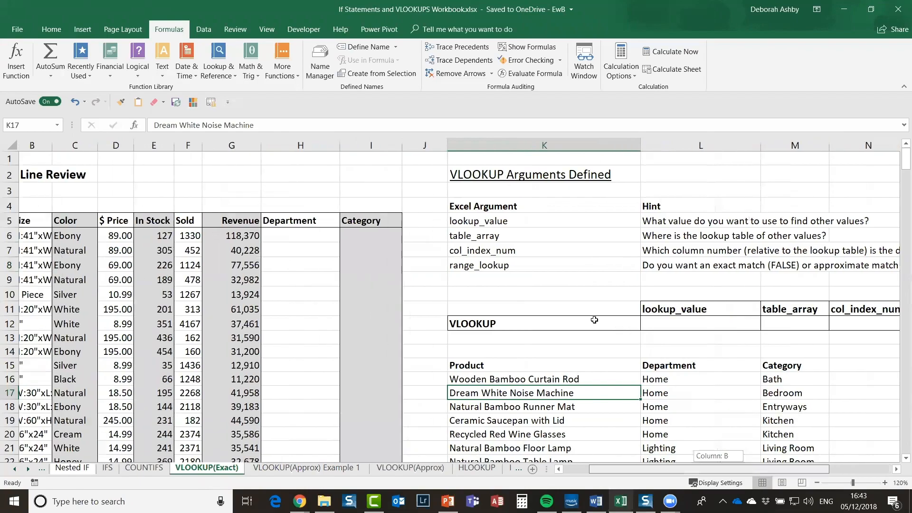
Step: Click a cell inside the product lookup table and select the entire table with Ctrl+A
{"action": "scroll", "coordinate": [601, 338], "scroll_direction": "down", "scroll_amount": 1}
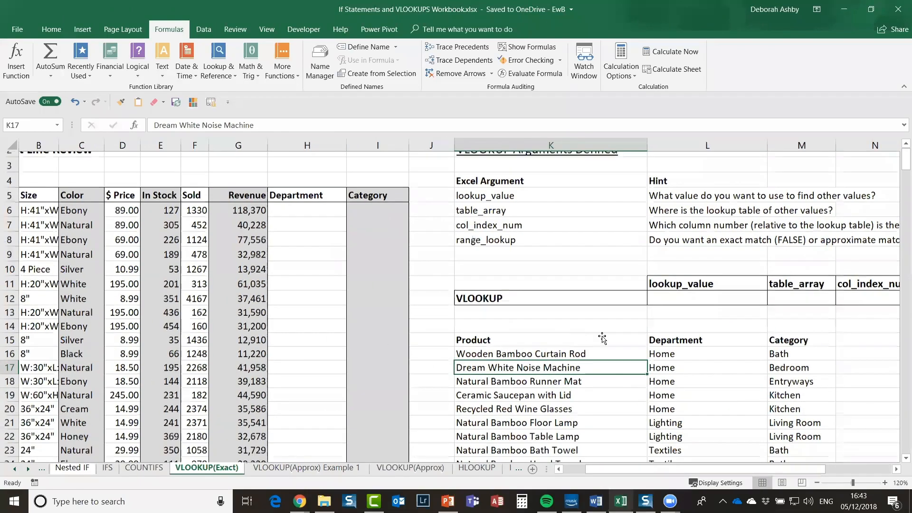
{"action": "scroll", "coordinate": [602, 337], "scroll_direction": "down", "scroll_amount": 3}
{"action": "scroll", "coordinate": [597, 381], "scroll_direction": "up", "scroll_amount": 1}
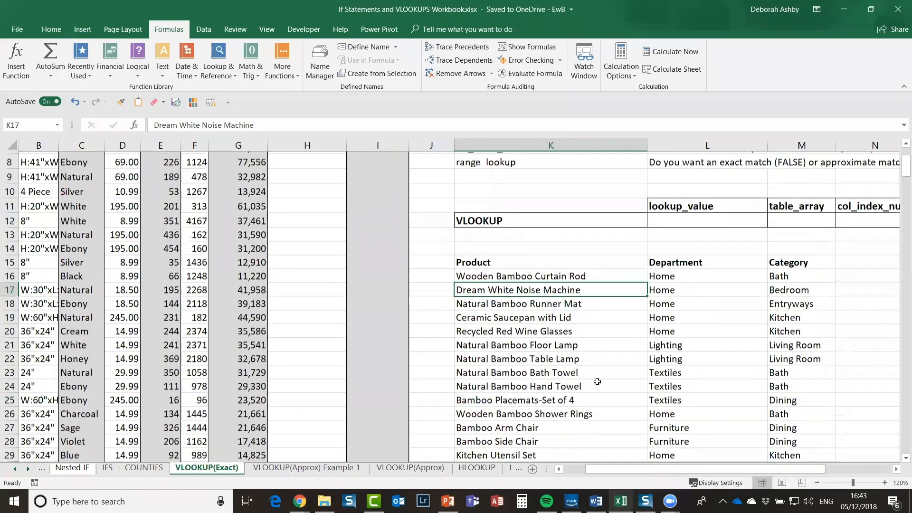
{"action": "scroll", "coordinate": [596, 382], "scroll_direction": "up", "scroll_amount": 1}
{"action": "left_click", "coordinate": [499, 346]}
{"action": "scroll", "coordinate": [502, 332], "scroll_direction": "up", "scroll_amount": 1}
{"action": "left_click", "coordinate": [525, 337]}
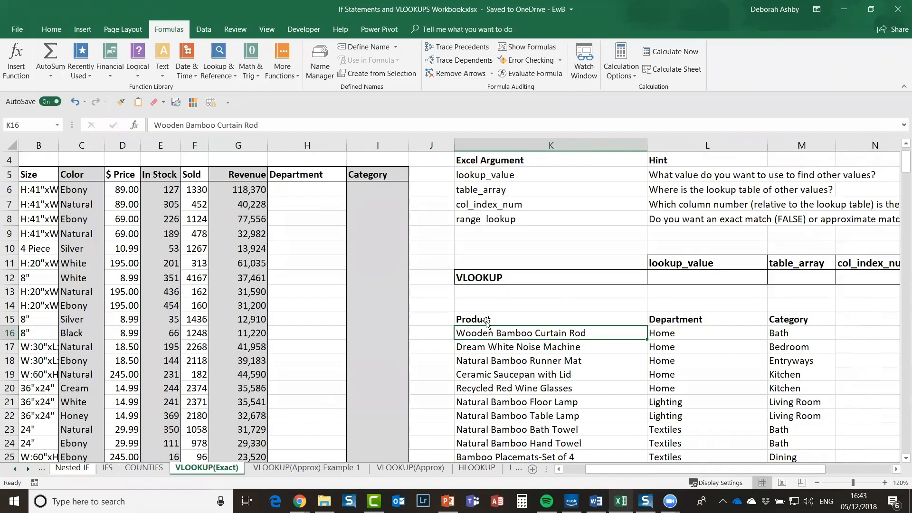
{"action": "left_click", "coordinate": [544, 372]}
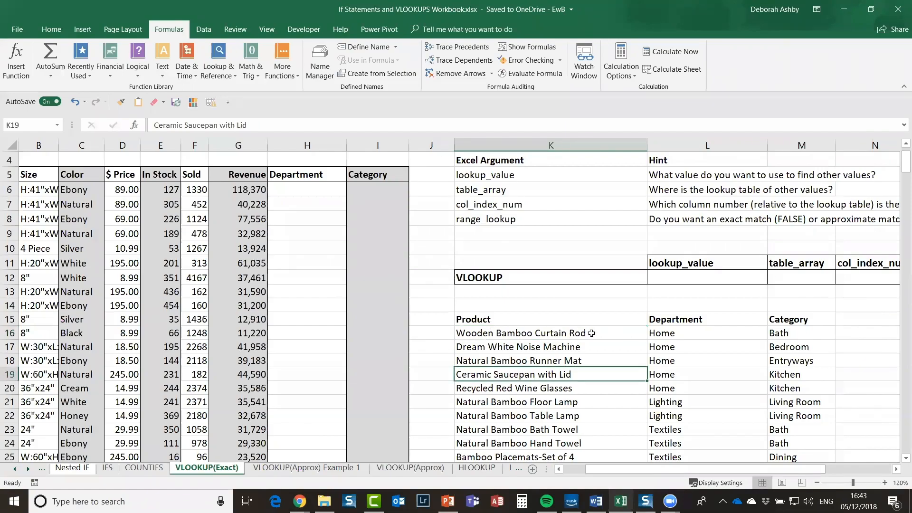
{"action": "scroll", "coordinate": [548, 245], "scroll_direction": "down", "scroll_amount": 3}
{"action": "left_click", "coordinate": [539, 228]}
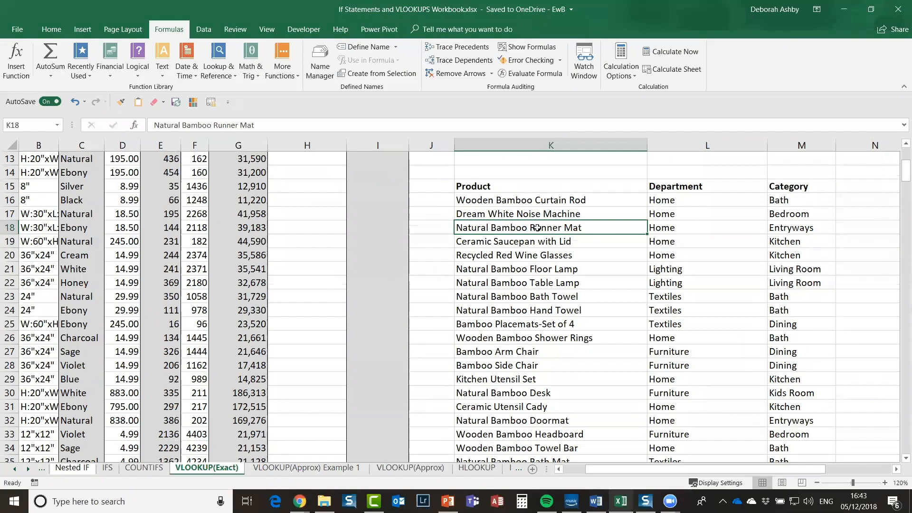
{"action": "key", "text": "ctrl+a"}
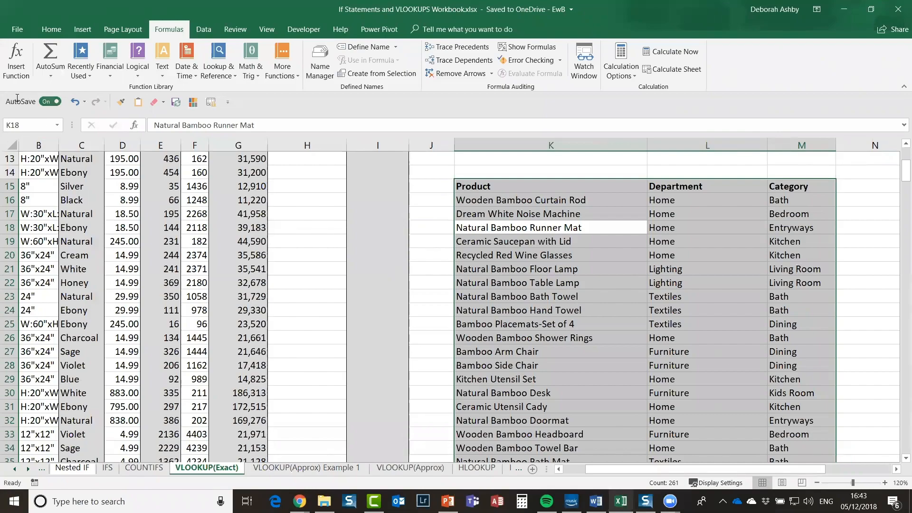
Step: Name the selected table range Product_List in the Name Box
{"action": "left_click", "coordinate": [20, 126]}
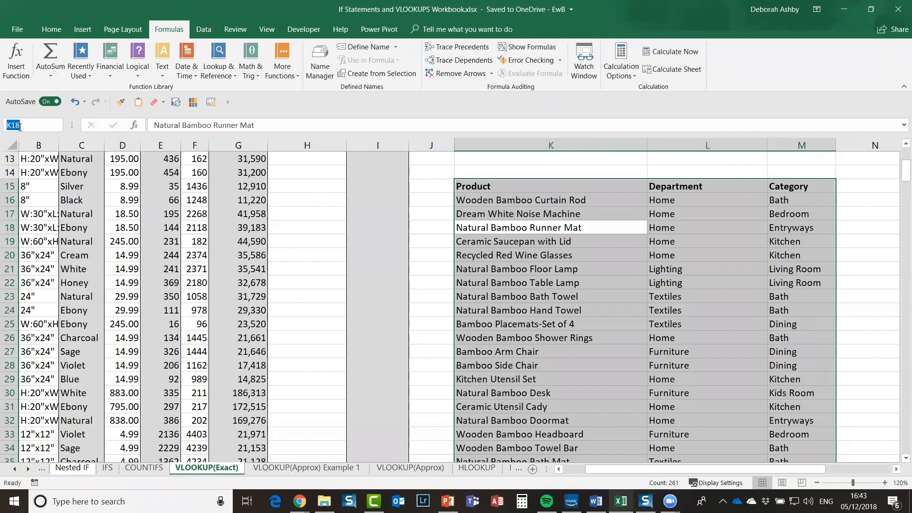
{"action": "type", "text": "Product_List"}
{"action": "key", "text": "Return"}
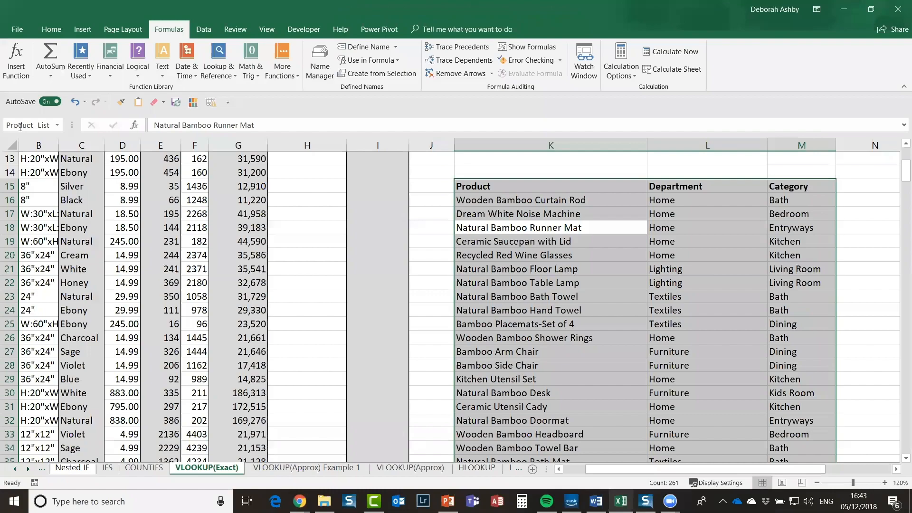
Step: Click through several sheet cells, then switch to the VLOOKUP(Approx) Example 1 sheet
{"action": "left_click", "coordinate": [213, 201]}
{"action": "left_click", "coordinate": [132, 199]}
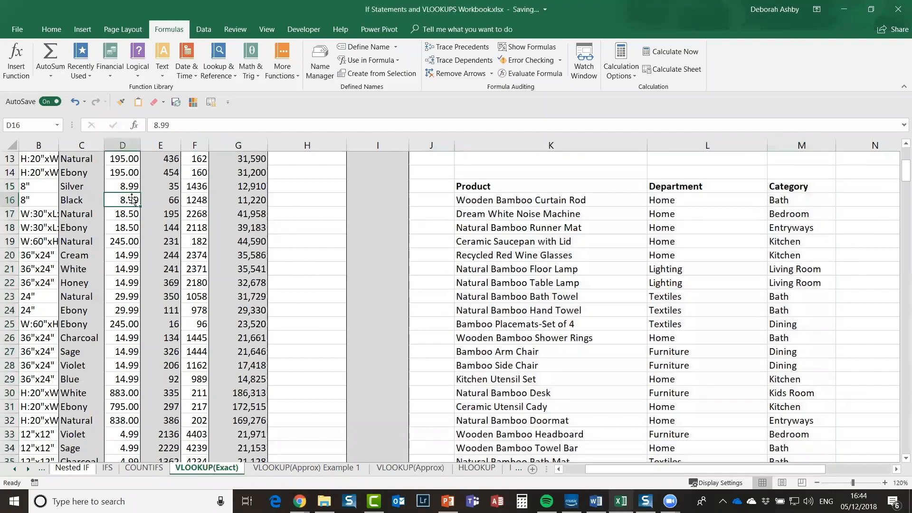
{"action": "left_click", "coordinate": [142, 192]}
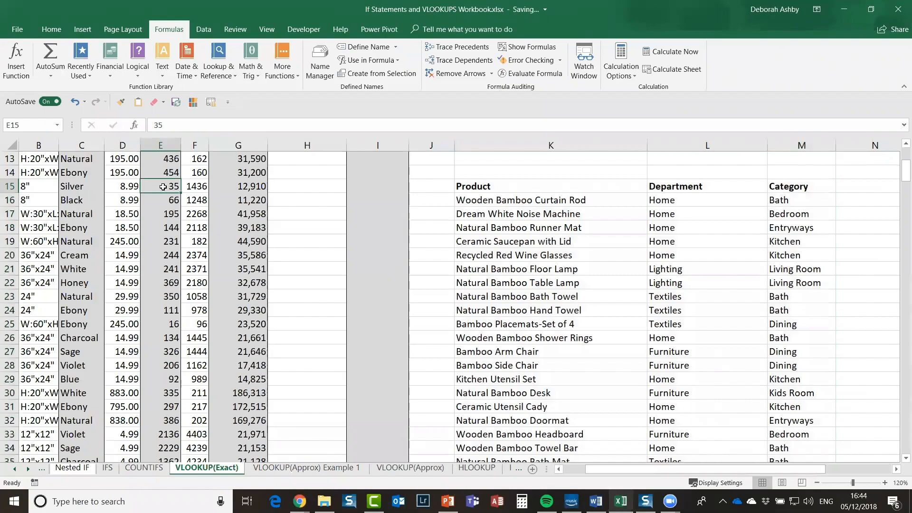
{"action": "left_click", "coordinate": [283, 228]}
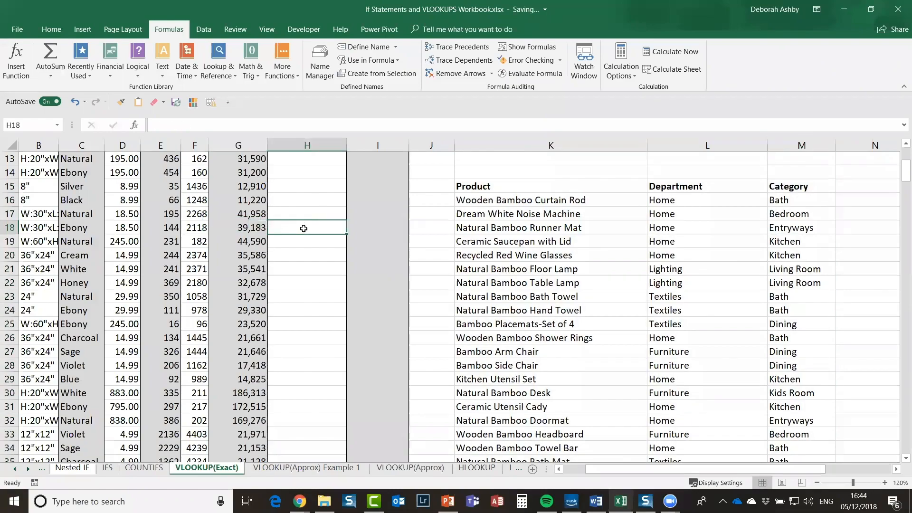
{"action": "left_click", "coordinate": [607, 255]}
{"action": "left_click", "coordinate": [149, 257]}
{"action": "left_click", "coordinate": [81, 239]}
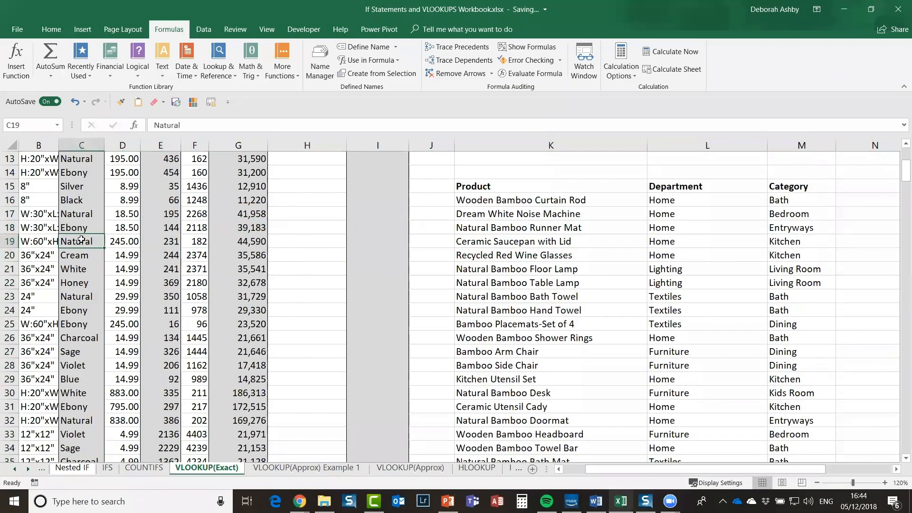
{"action": "left_click", "coordinate": [318, 469]}
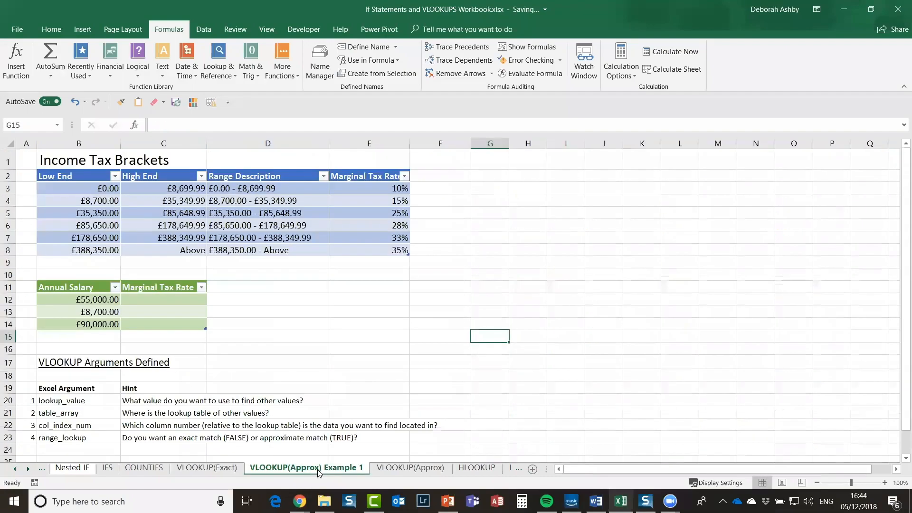
Step: Jump to the Product_List range from the Name Box dropdown, then clear the selection
{"action": "left_click", "coordinate": [58, 125]}
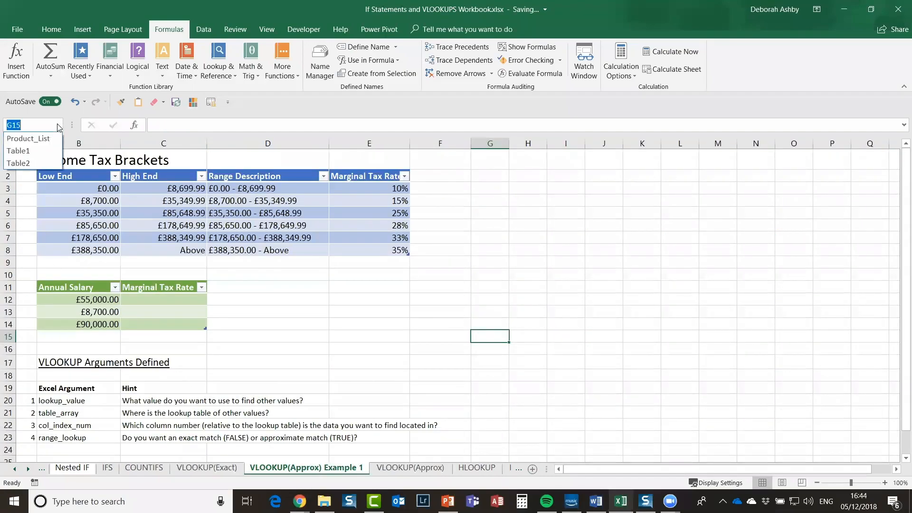
{"action": "left_click", "coordinate": [37, 146]}
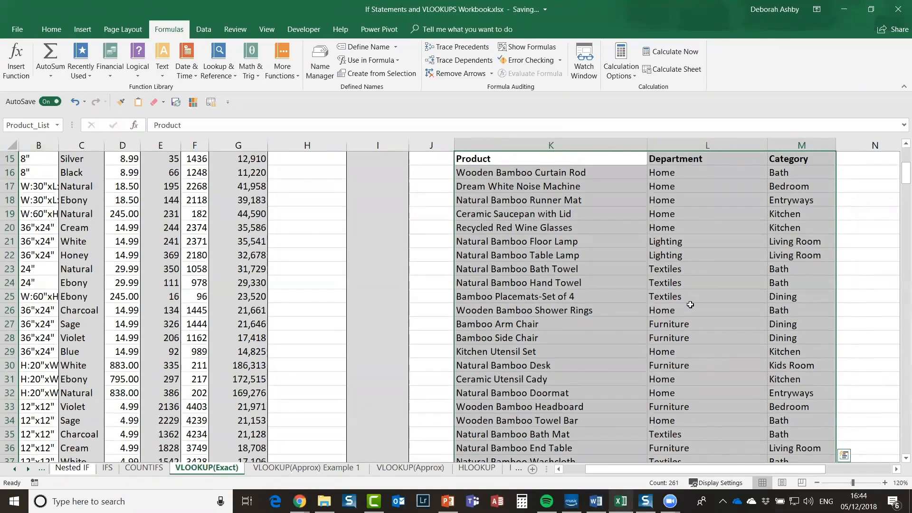
{"action": "scroll", "coordinate": [691, 304], "scroll_direction": "up", "scroll_amount": 5}
{"action": "scroll", "coordinate": [690, 305], "scroll_direction": "down", "scroll_amount": 2}
{"action": "scroll", "coordinate": [690, 305], "scroll_direction": "up", "scroll_amount": 2}
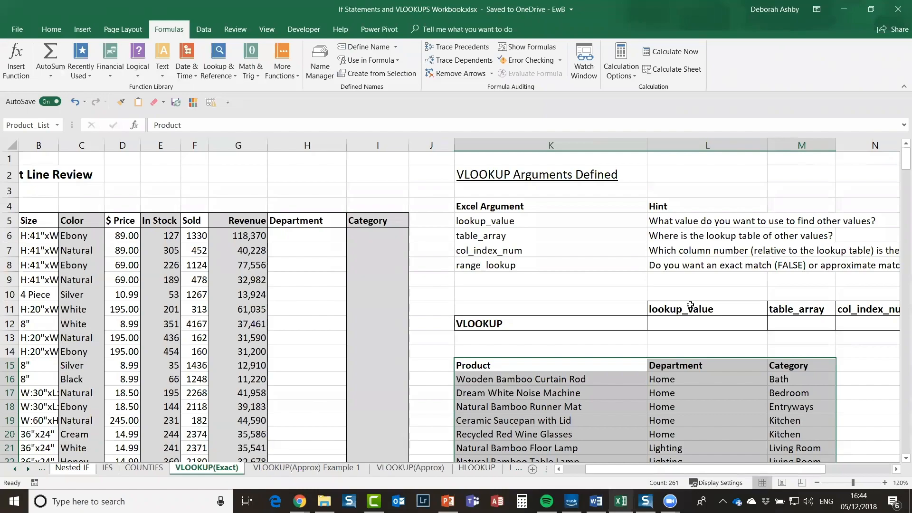
{"action": "left_click", "coordinate": [539, 341]}
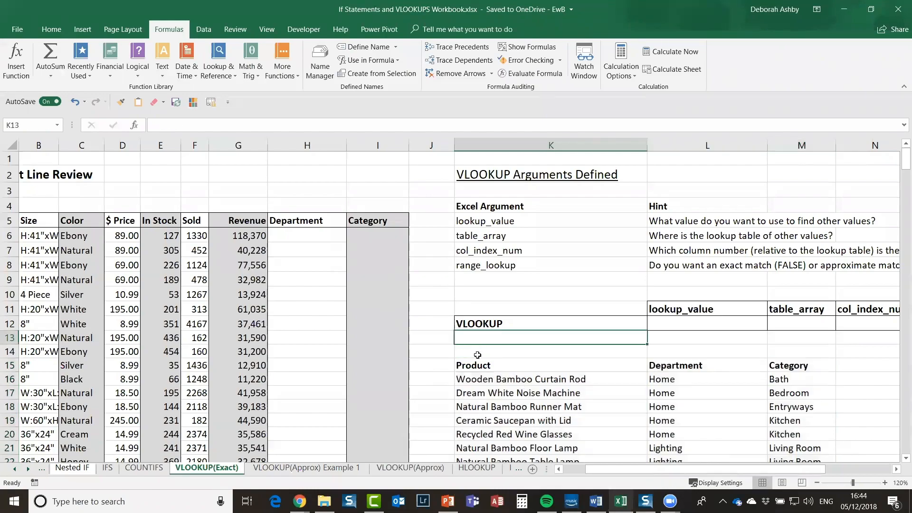
{"action": "left_click", "coordinate": [519, 354]}
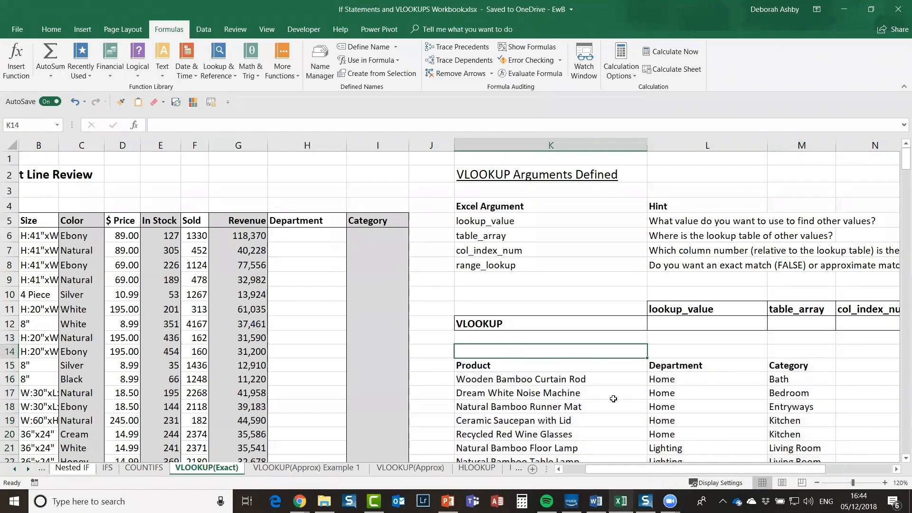
{"action": "left_click_drag", "start_coordinate": [629, 472], "coordinate": [600, 474]}
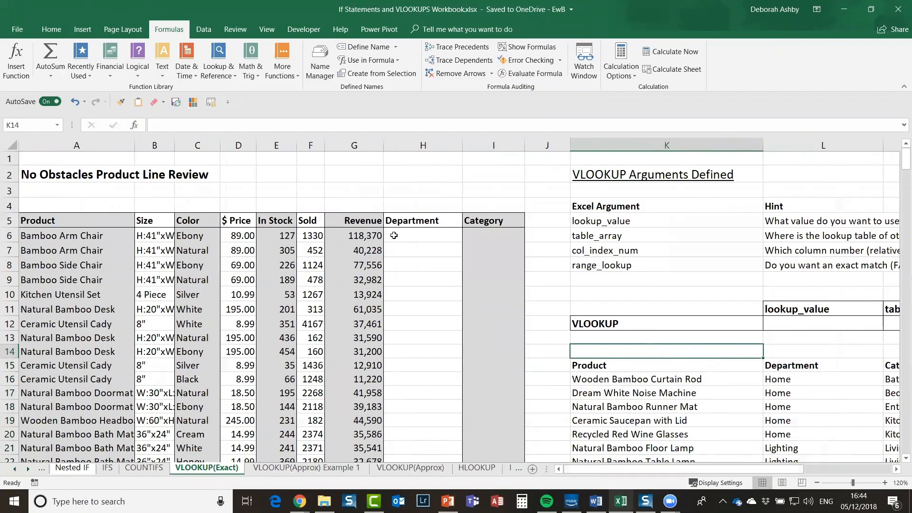
Step: Check the Product column headers, then return to Department cell H6
{"action": "left_click", "coordinate": [409, 236]}
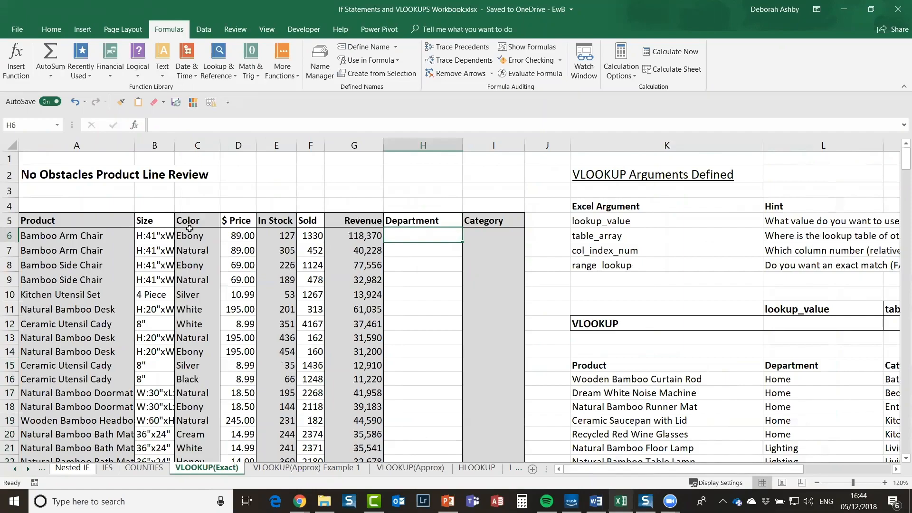
{"action": "scroll", "coordinate": [29, 183], "scroll_direction": "down", "scroll_amount": 1}
{"action": "left_click", "coordinate": [56, 174]}
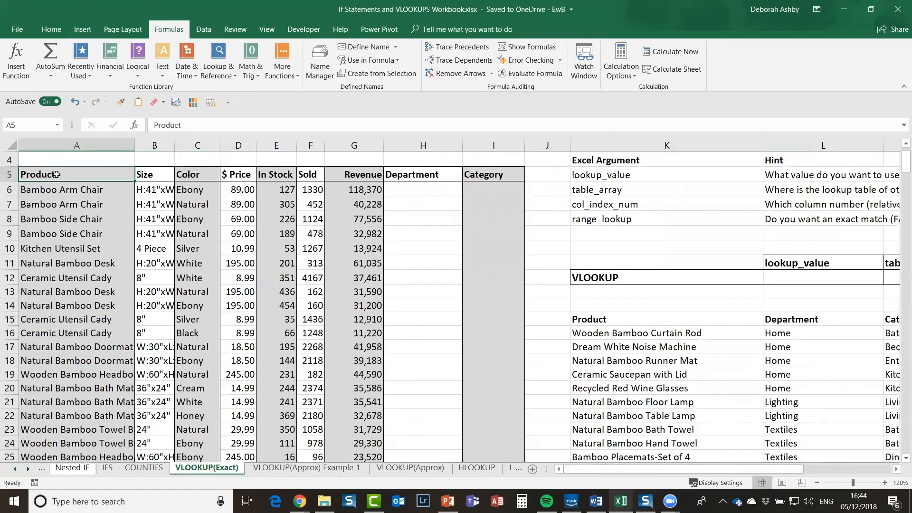
{"action": "left_click", "coordinate": [651, 323]}
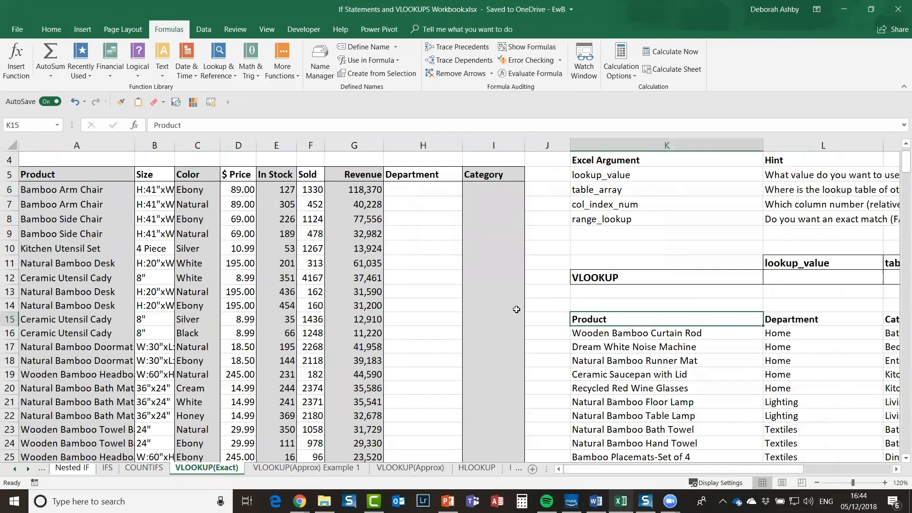
{"action": "scroll", "coordinate": [517, 311], "scroll_direction": "up", "scroll_amount": 1}
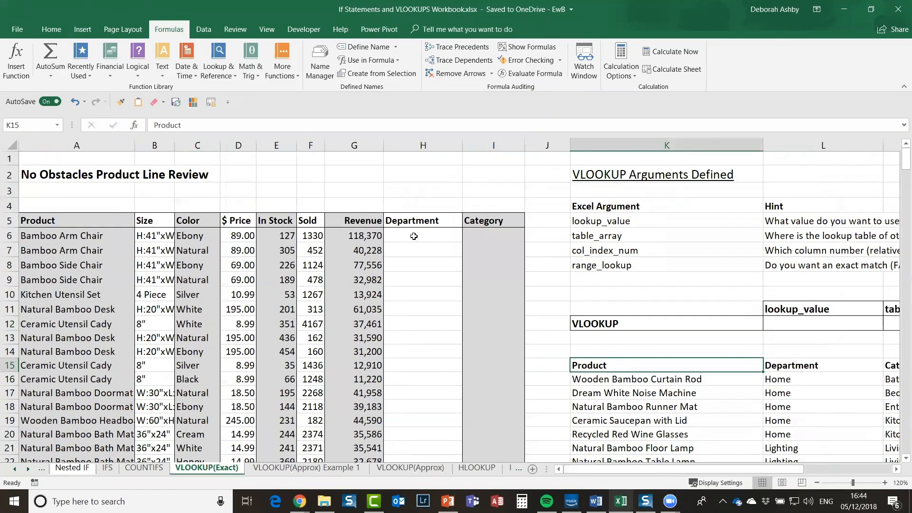
{"action": "left_click", "coordinate": [413, 236]}
Step: Begin H6's formula as =vlookup(A6, with the product name in A6 as lookup value
{"action": "type", "text": "="}
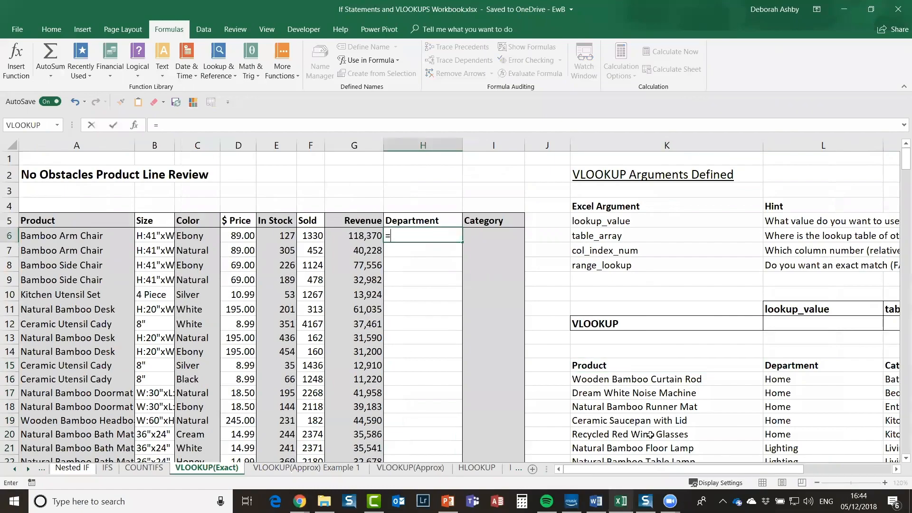
{"action": "type", "text": "vloo"}
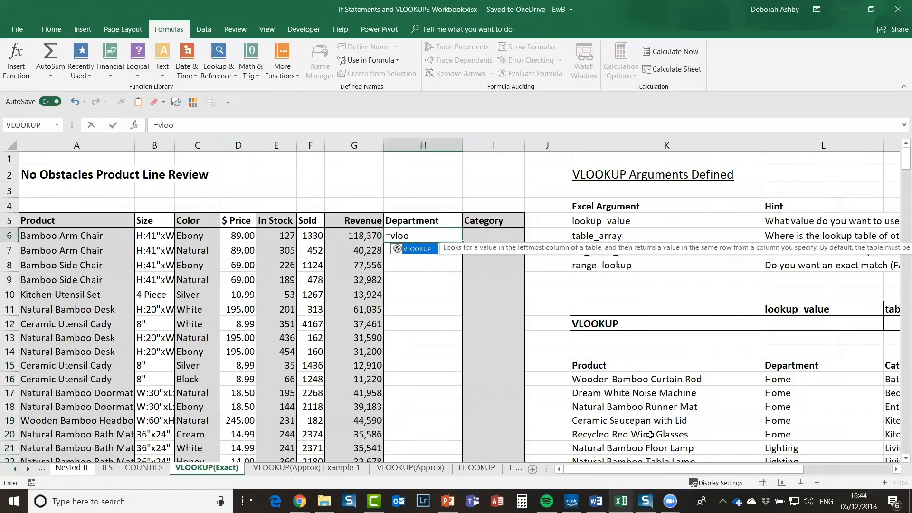
{"action": "type", "text": "kup("}
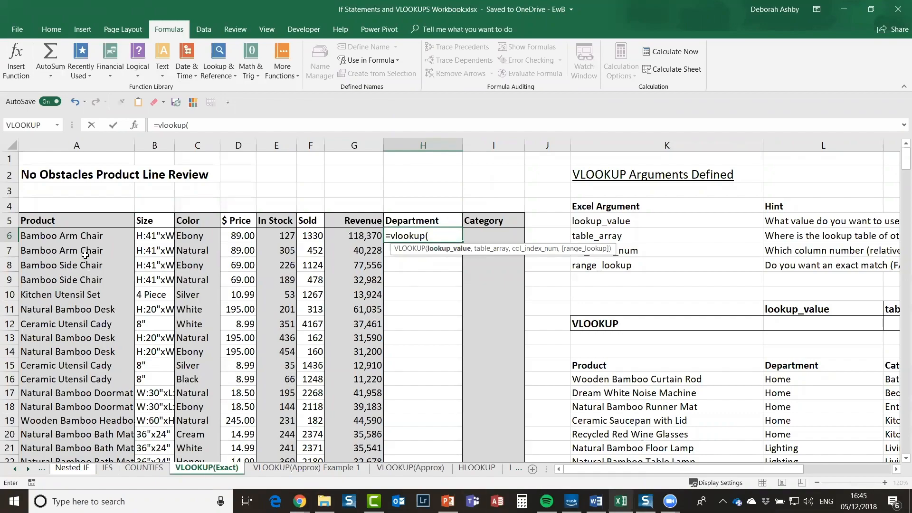
{"action": "left_click", "coordinate": [78, 235]}
{"action": "type", "text": ","}
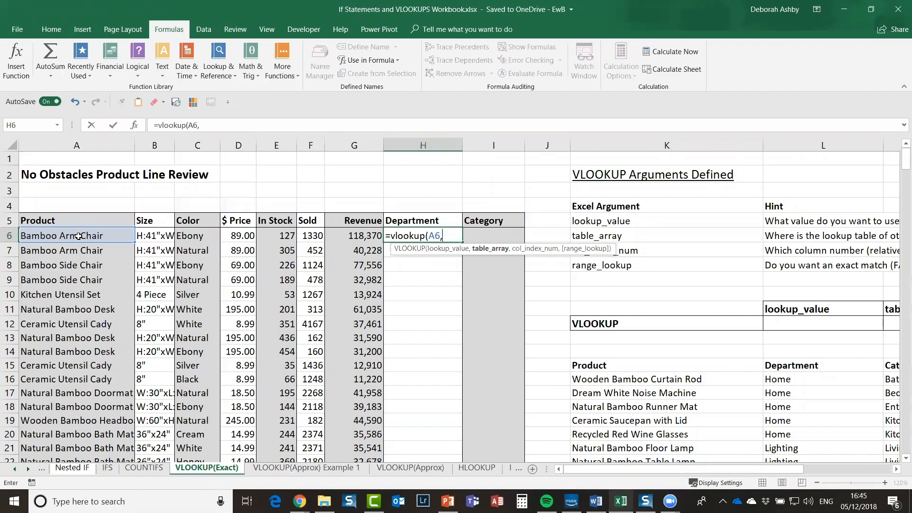
Step: Insert Product_List via F3, then try a direct cell range instead and remove it
{"action": "key", "text": "F3"}
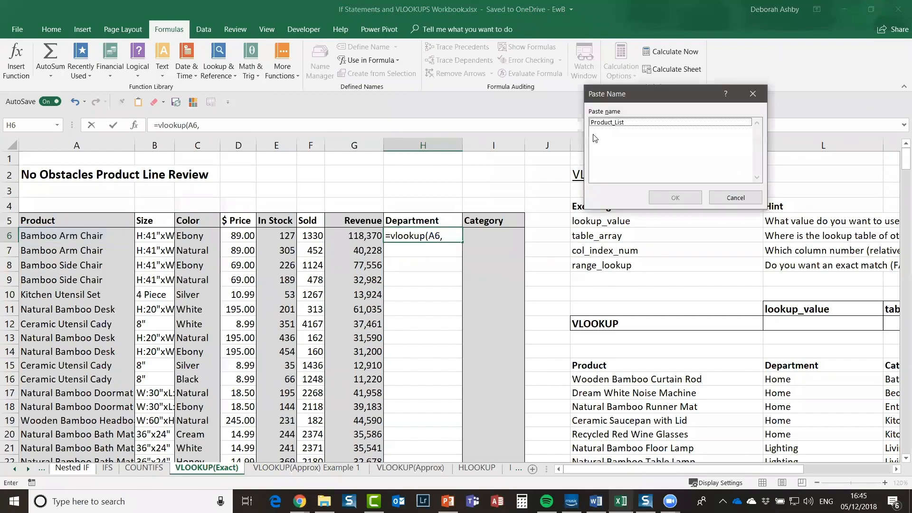
{"action": "mouse_move", "coordinate": [652, 98]}
{"action": "left_mouse_down"}
{"action": "mouse_move", "coordinate": [542, 112]}
{"action": "mouse_move", "coordinate": [661, 95]}
{"action": "left_mouse_up"}
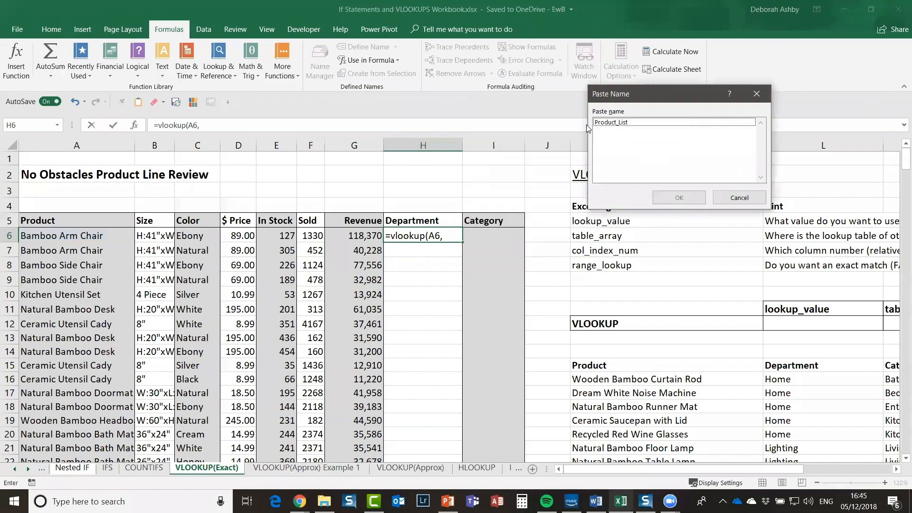
{"action": "left_click", "coordinate": [623, 125]}
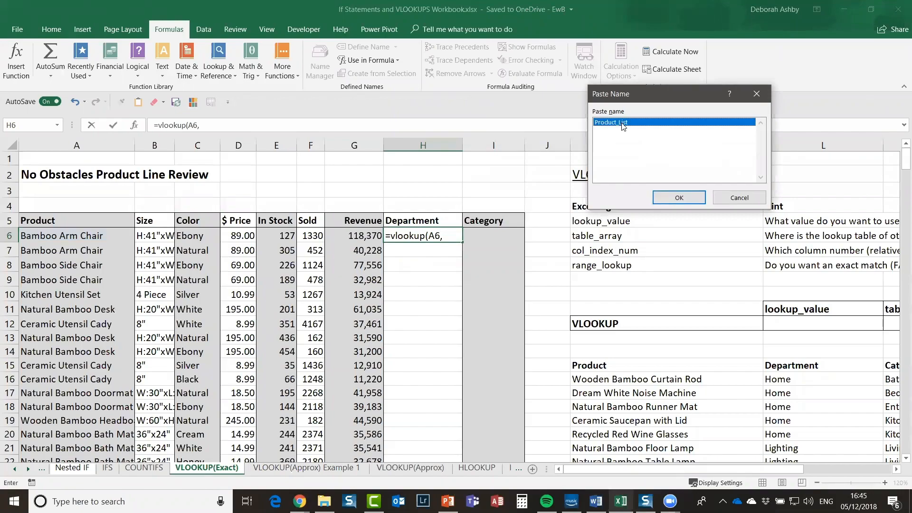
{"action": "key", "text": "Return"}
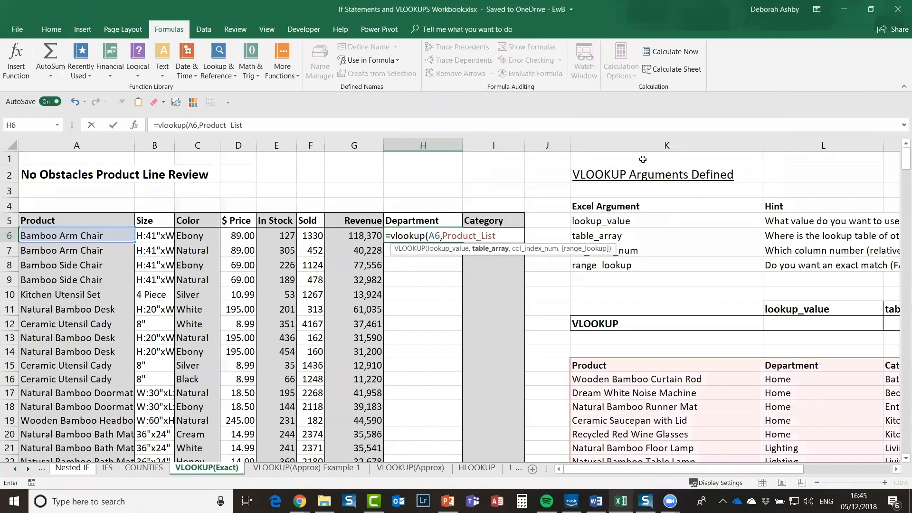
{"action": "key", "text": "BackSpace"}
{"action": "key", "text": "BackSpace"}
{"action": "key", "text": "BackSpace"}
{"action": "key", "text": "BackSpace"}
{"action": "key", "text": "BackSpace"}
{"action": "key", "text": "BackSpace"}
{"action": "key", "text": "BackSpace"}
{"action": "key", "text": "BackSpace"}
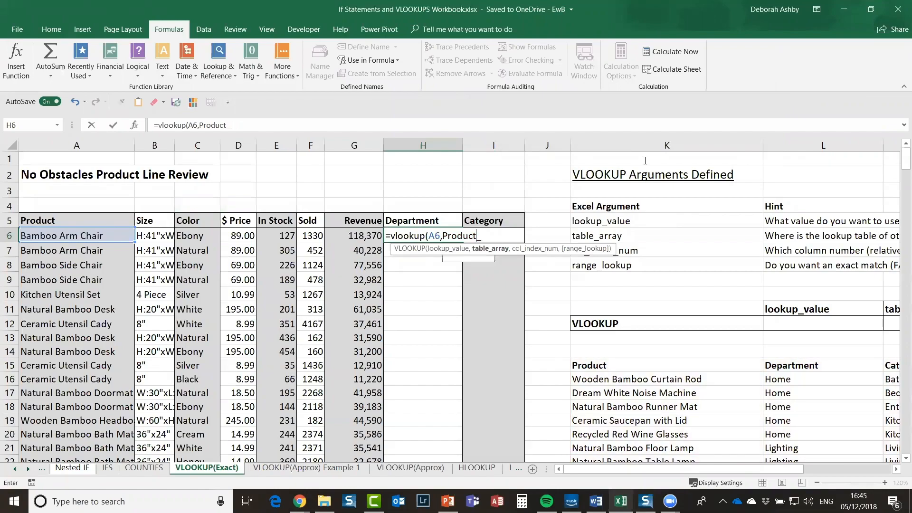
{"action": "key", "text": "BackSpace"}
{"action": "key", "text": "BackSpace"}
{"action": "key", "text": "BackSpace"}
{"action": "key", "text": "BackSpace"}
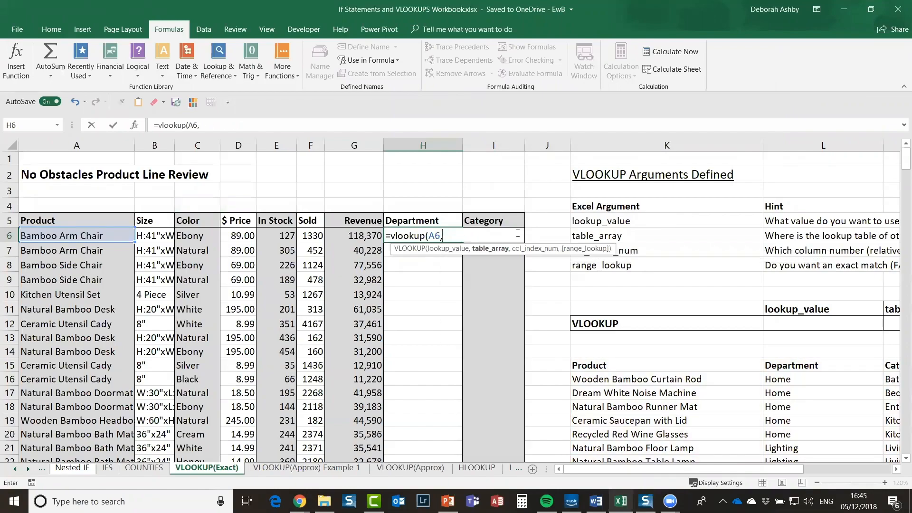
{"action": "left_click_drag", "start_coordinate": [612, 371], "coordinate": [663, 367]}
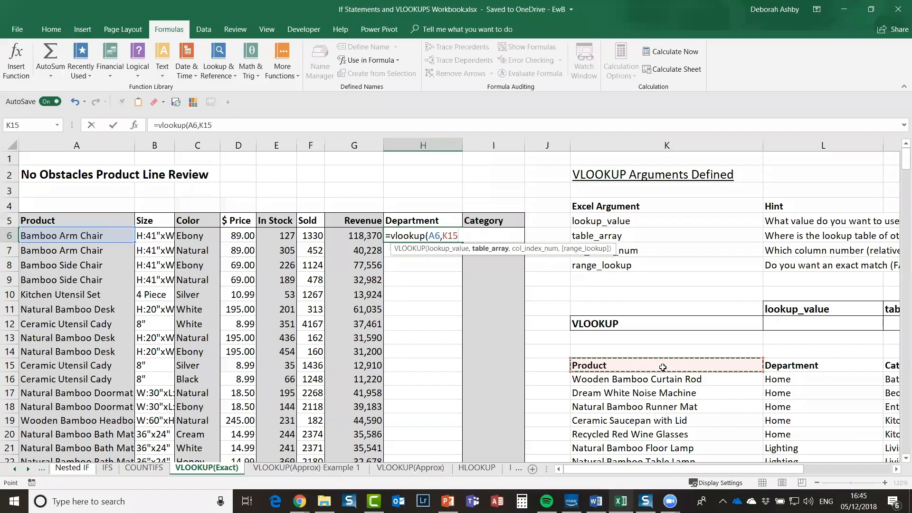
{"action": "scroll", "coordinate": [663, 367], "scroll_direction": "down", "scroll_amount": 3}
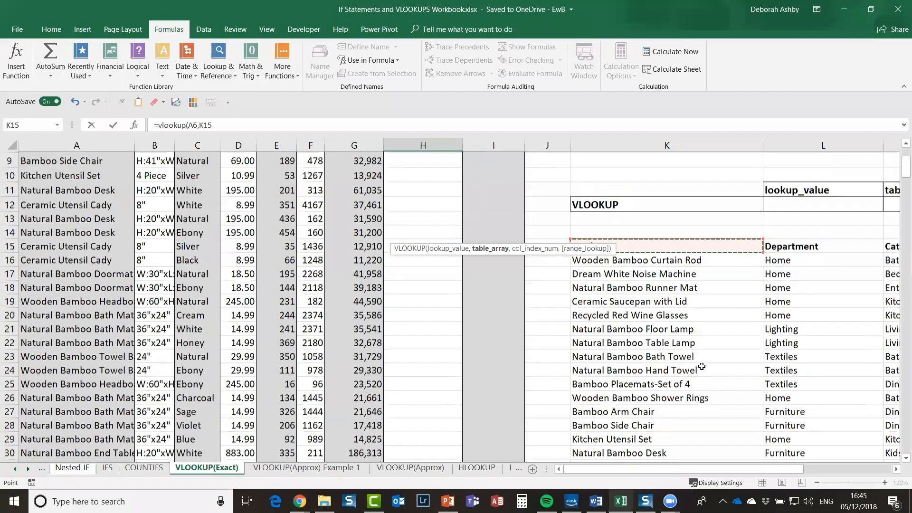
{"action": "scroll", "coordinate": [701, 366], "scroll_direction": "up", "scroll_amount": 3}
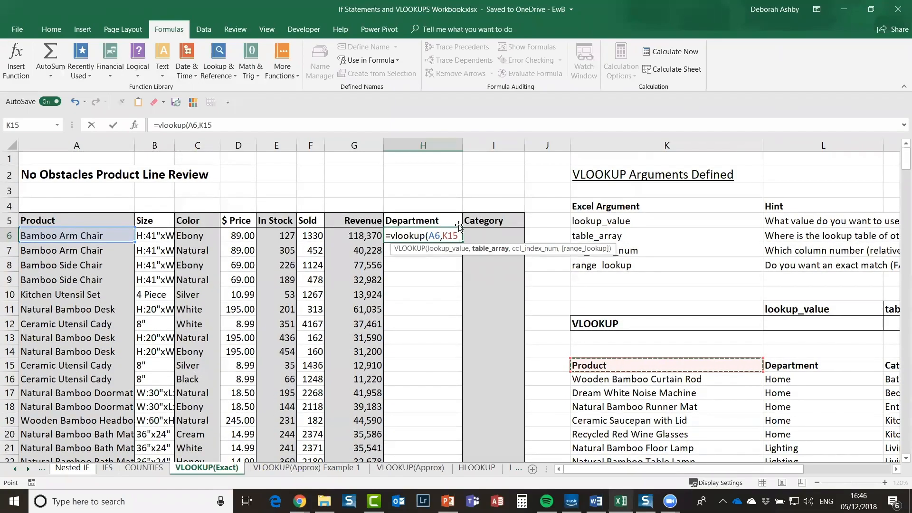
{"action": "key", "text": "BackSpace"}
{"action": "key", "text": "BackSpace"}
{"action": "key", "text": "BackSpace"}
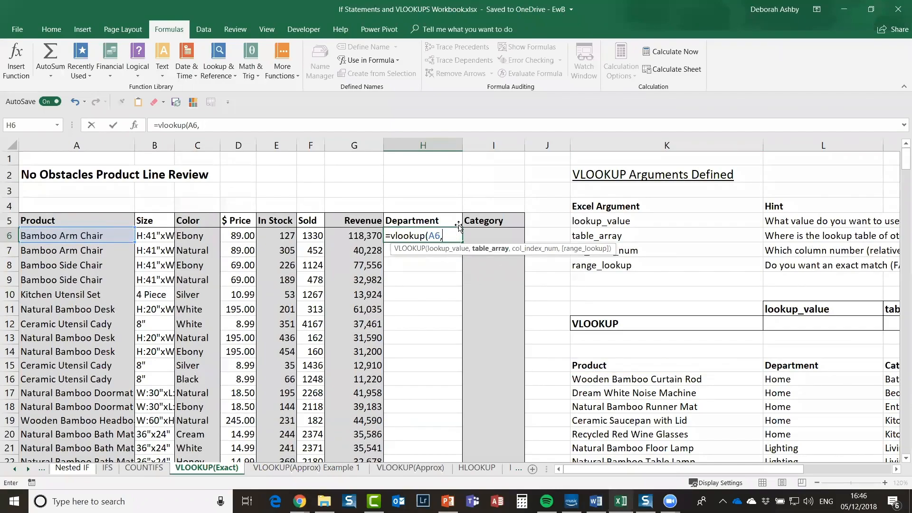
Step: Insert Product_List as the table array and add column index 2 to the formula
{"action": "key", "text": "F3"}
{"action": "left_click", "coordinate": [649, 123]}
{"action": "double_click", "coordinate": [650, 123]}
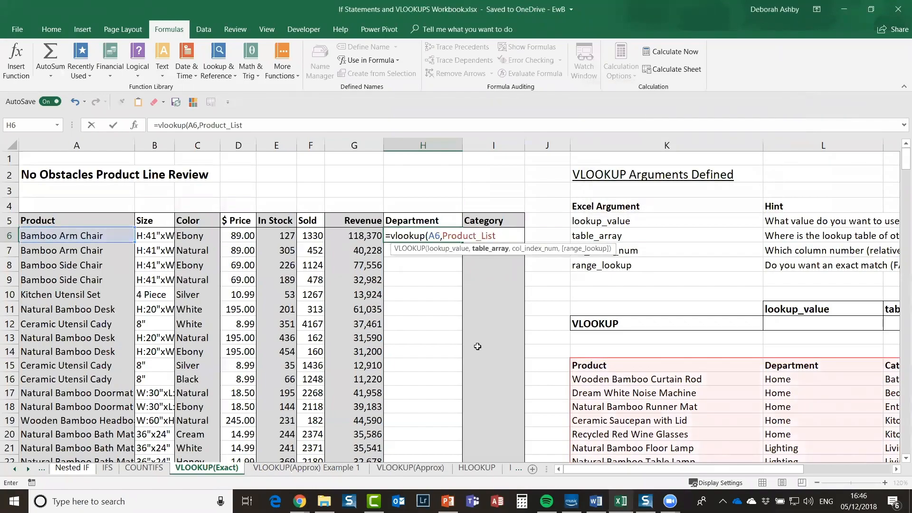
{"action": "type", "text": ","}
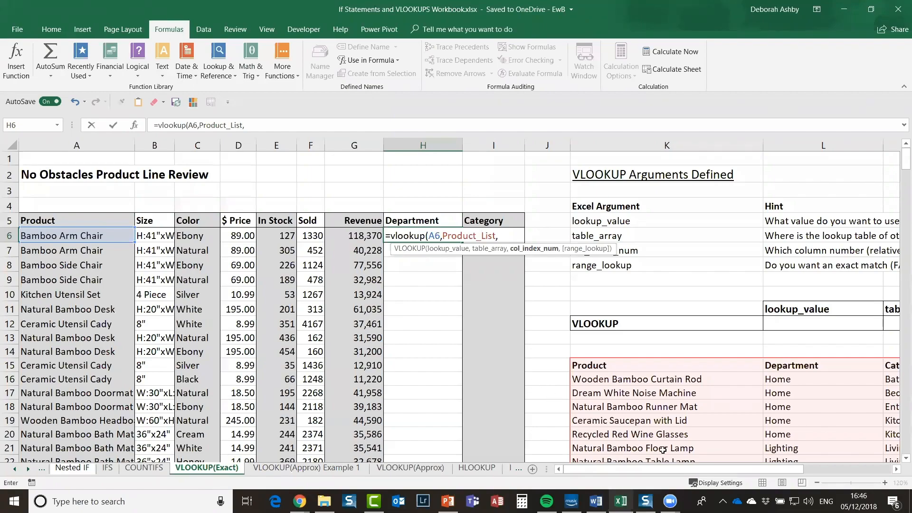
{"action": "left_click_drag", "start_coordinate": [688, 470], "coordinate": [701, 385]}
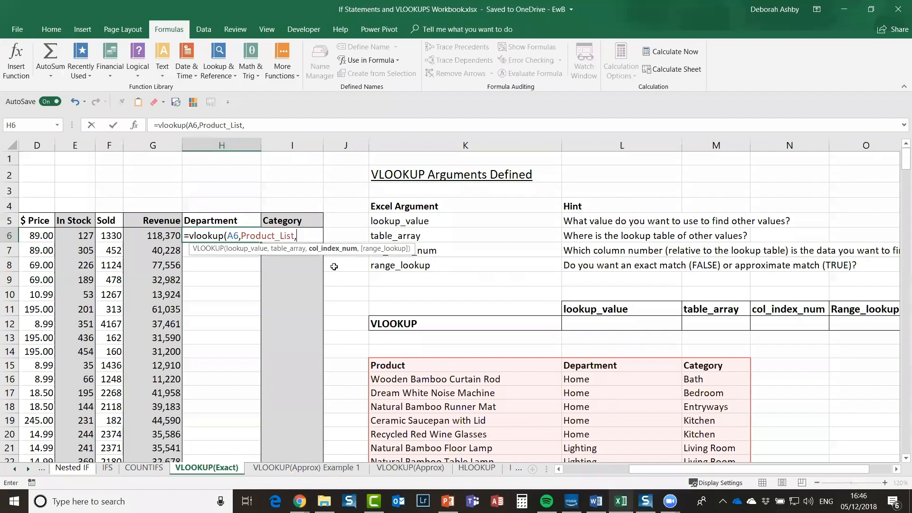
{"action": "type", "text": "2,"}
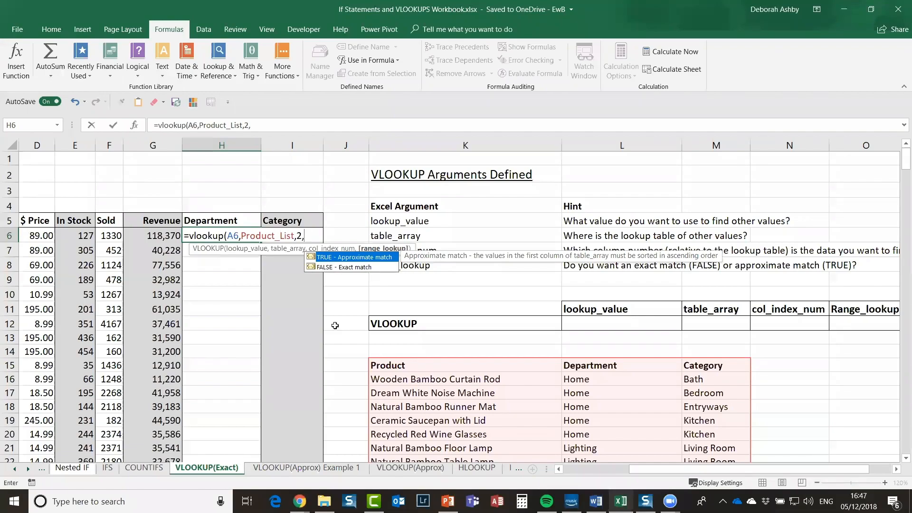
Step: Finish H6 as =vlookup(A6,Product_List,2,0), using 0 instead of FALSE, and enter it
{"action": "left_click_drag", "start_coordinate": [719, 468], "coordinate": [620, 485]}
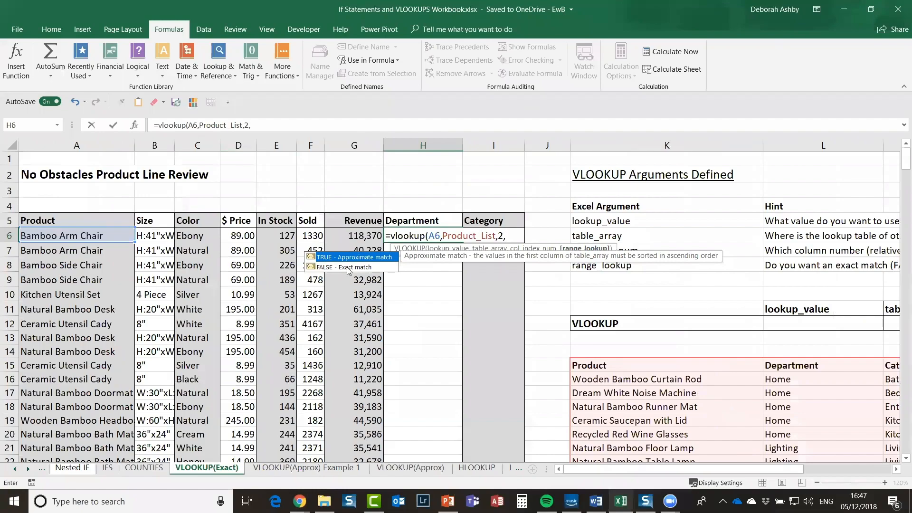
{"action": "type", "text": "FALSE"}
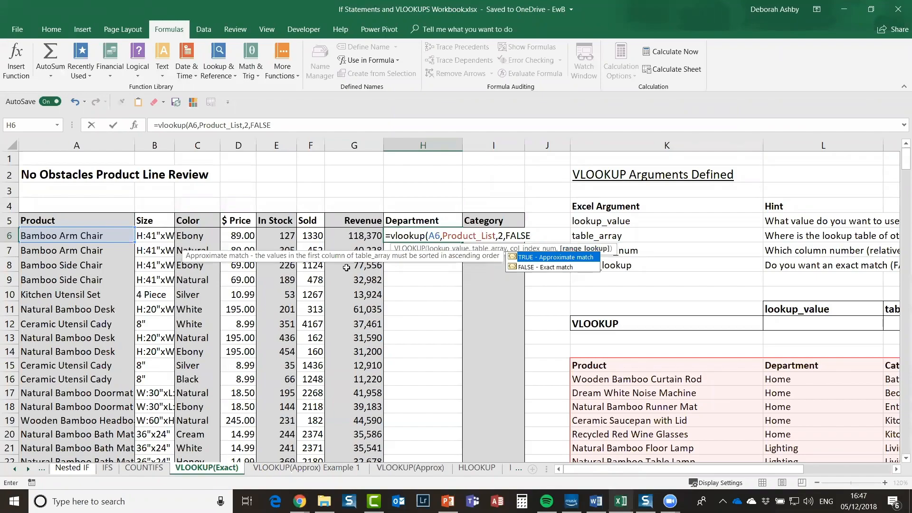
{"action": "key", "text": "BackSpace"}
{"action": "key", "text": "BackSpace"}
{"action": "key", "text": "BackSpace"}
{"action": "key", "text": "BackSpace"}
{"action": "key", "text": "BackSpace"}
{"action": "type", "text": "0)"}
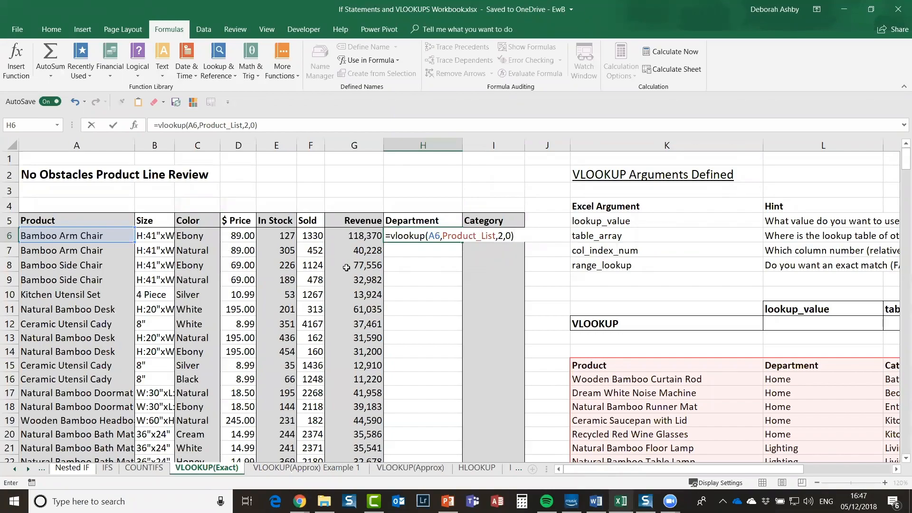
{"action": "key", "text": "Return"}
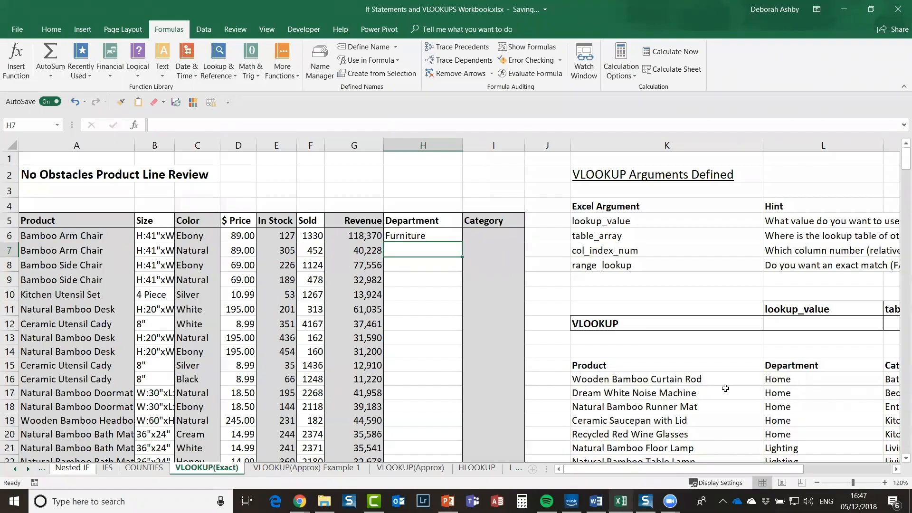
Step: Confirm that Bamboo Arm Chair's department in the product list is Furniture
{"action": "scroll", "coordinate": [726, 388], "scroll_direction": "down", "scroll_amount": 2}
{"action": "scroll", "coordinate": [725, 388], "scroll_direction": "down", "scroll_amount": 2}
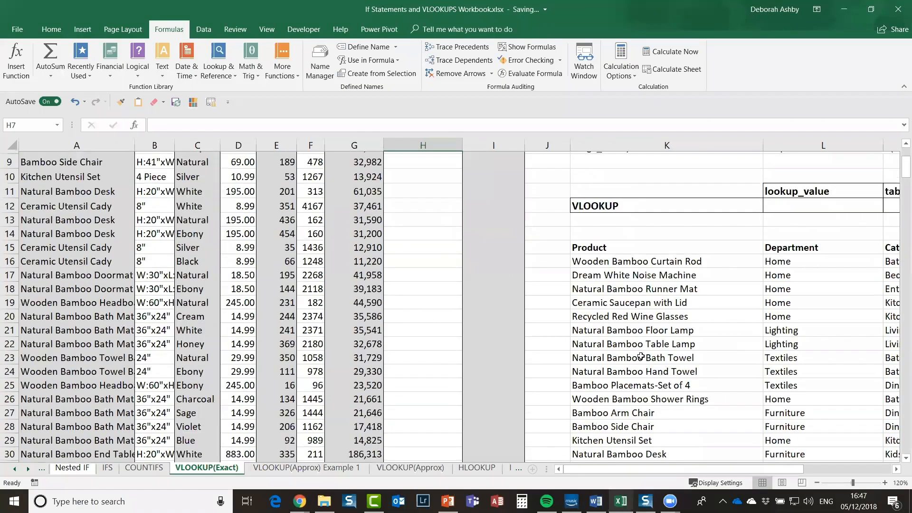
{"action": "left_click", "coordinate": [732, 352]}
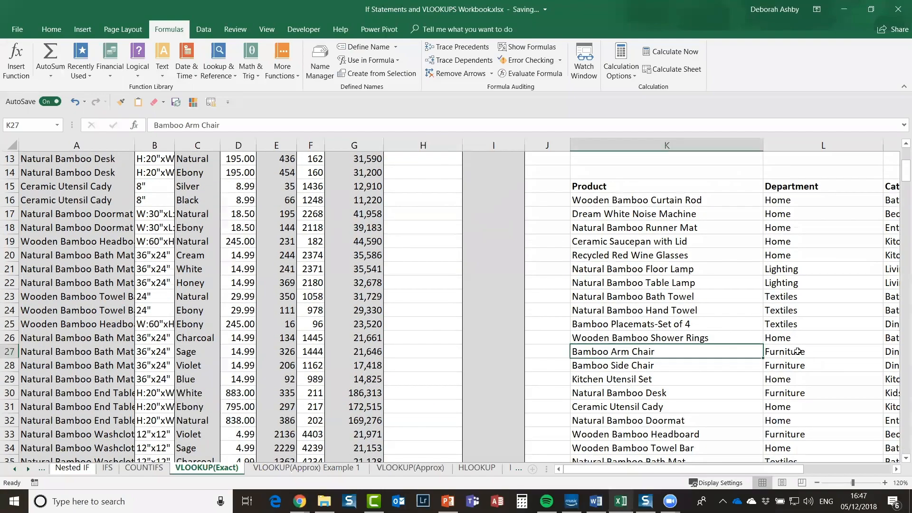
{"action": "left_click", "coordinate": [797, 351]}
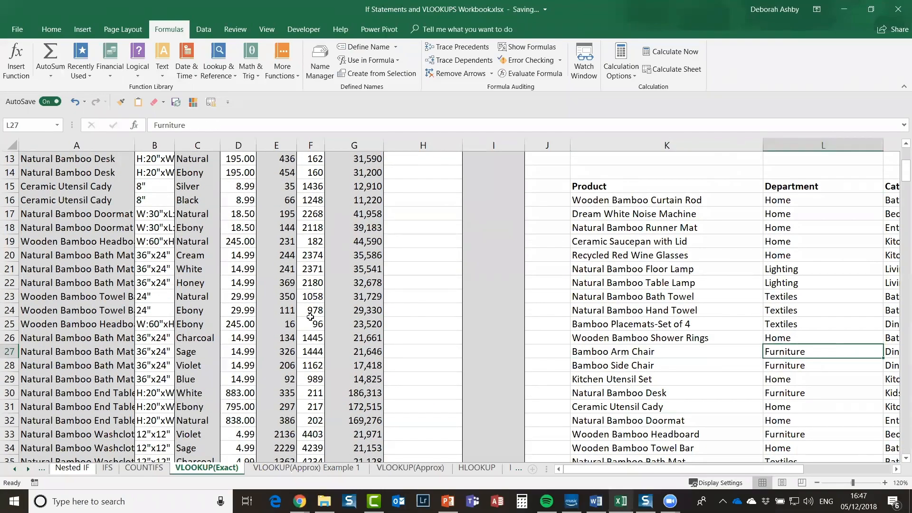
{"action": "scroll", "coordinate": [434, 259], "scroll_direction": "up", "scroll_amount": 4}
Step: Fill the H6 Department VLOOKUP down column H, then clear the filled selection
{"action": "left_click", "coordinate": [451, 236]}
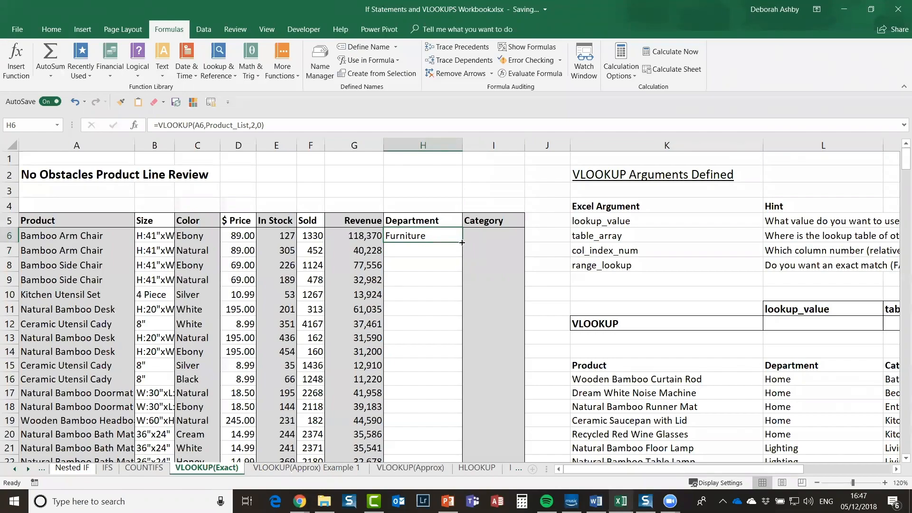
{"action": "double_click", "coordinate": [462, 243]}
{"action": "scroll", "coordinate": [461, 242], "scroll_direction": "down", "scroll_amount": 4}
{"action": "scroll", "coordinate": [461, 242], "scroll_direction": "down", "scroll_amount": 3}
{"action": "scroll", "coordinate": [416, 238], "scroll_direction": "down", "scroll_amount": 3}
{"action": "scroll", "coordinate": [418, 266], "scroll_direction": "up", "scroll_amount": 10}
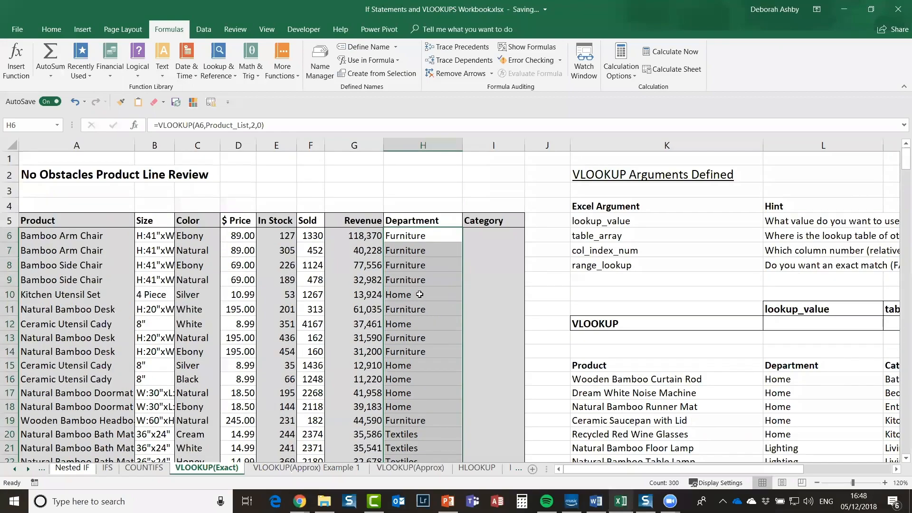
{"action": "key", "text": "shift+BackSpace"}
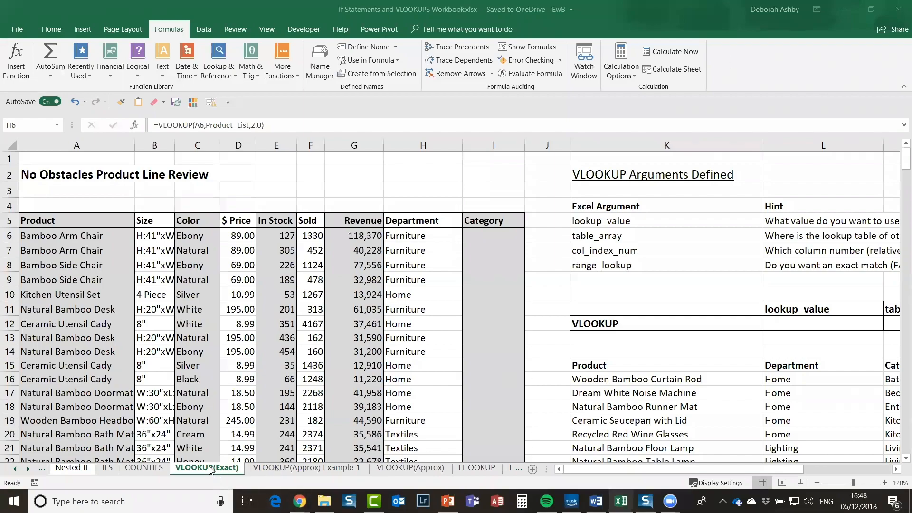
Step: Preview the table styles gallery and dismiss it without applying a style
{"action": "left_click", "coordinate": [647, 420]}
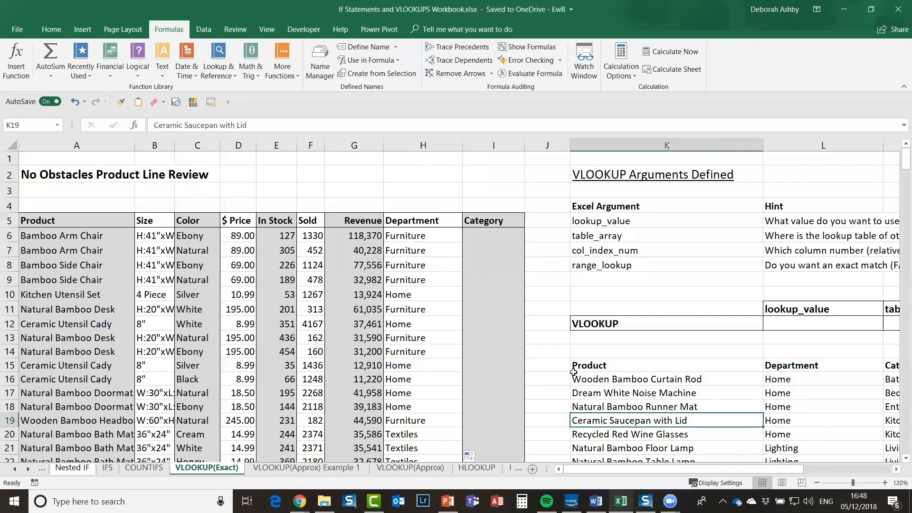
{"action": "left_click", "coordinate": [628, 394]}
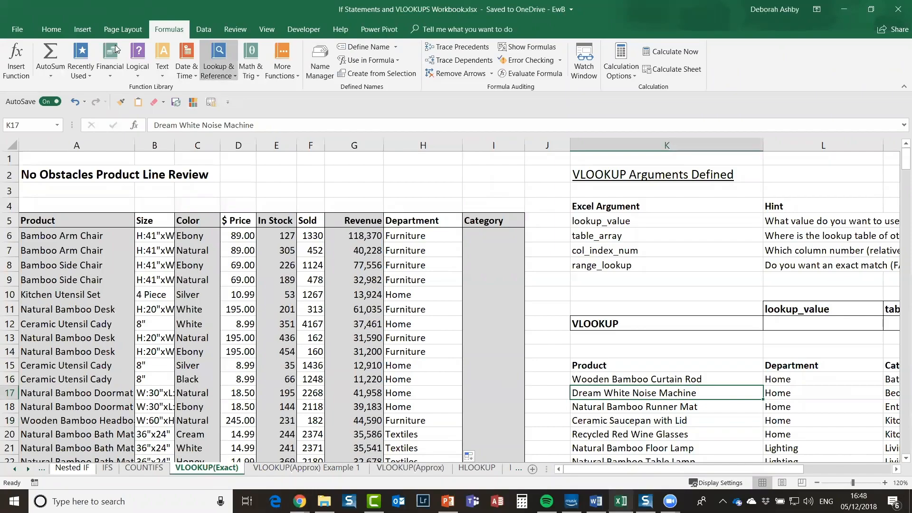
{"action": "left_click", "coordinate": [51, 29]}
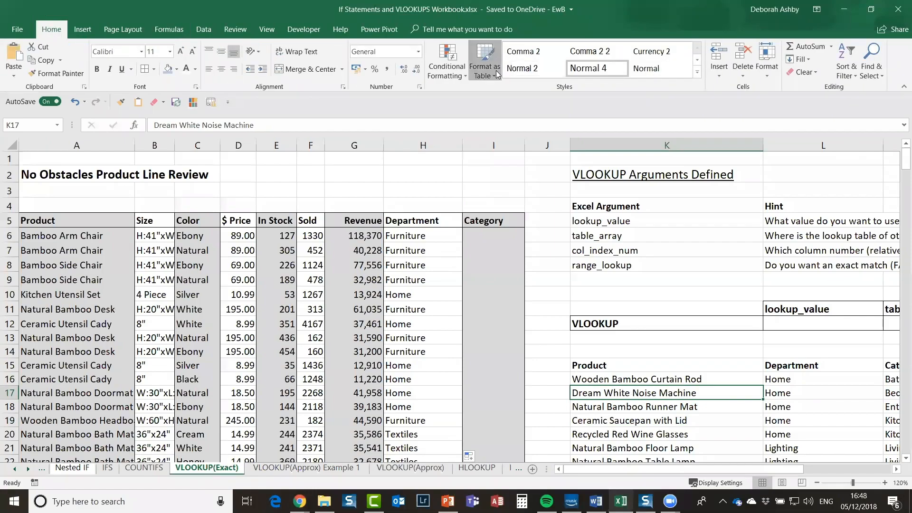
{"action": "left_click", "coordinate": [496, 71]}
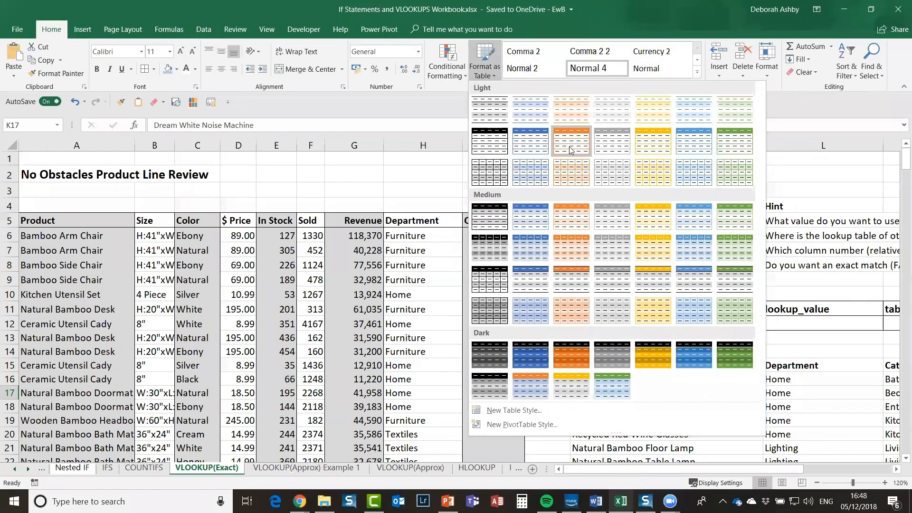
{"action": "key", "text": "Escape"}
Step: Review the product lookup list, including Natural Bamboo Doormat, Bamboo Arm Chair and its last row
{"action": "left_click", "coordinate": [652, 409]}
{"action": "scroll", "coordinate": [695, 395], "scroll_direction": "down", "scroll_amount": 1}
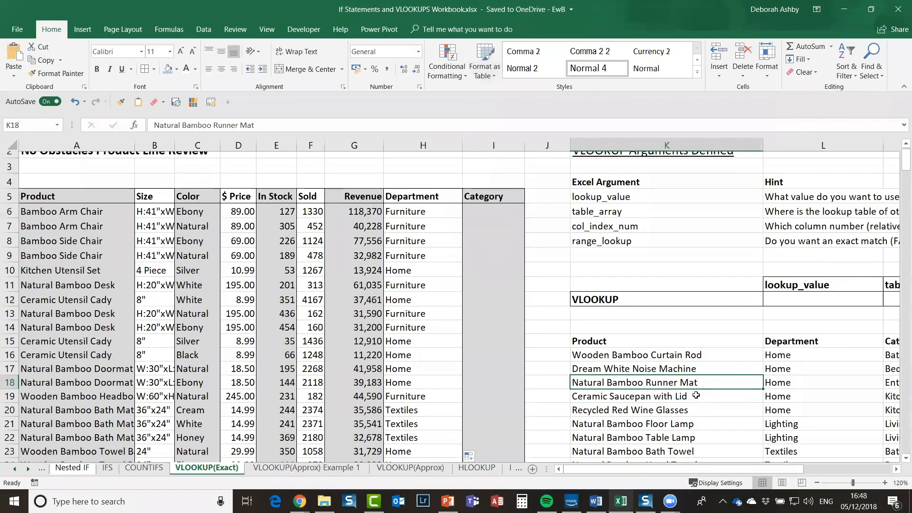
{"action": "scroll", "coordinate": [677, 297], "scroll_direction": "down", "scroll_amount": 7}
{"action": "left_click", "coordinate": [686, 290]}
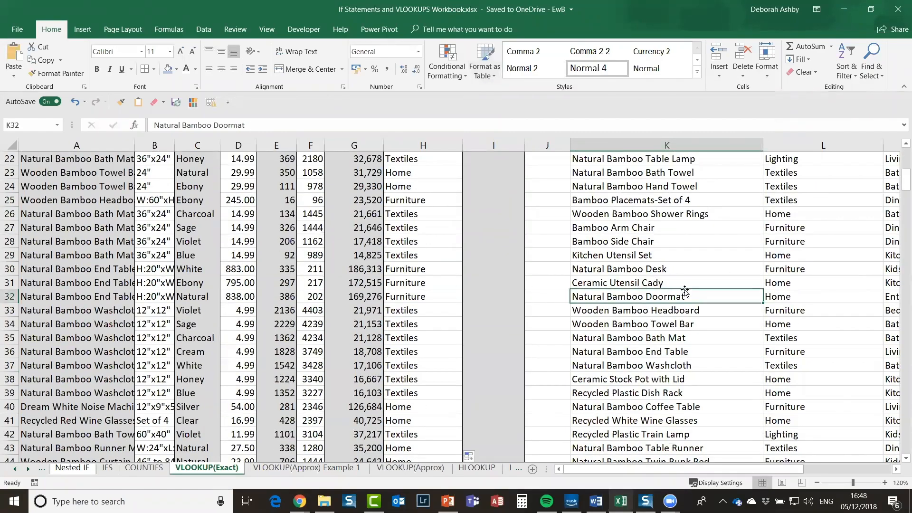
{"action": "left_click", "coordinate": [681, 228]}
{"action": "scroll", "coordinate": [686, 280], "scroll_direction": "up", "scroll_amount": 3}
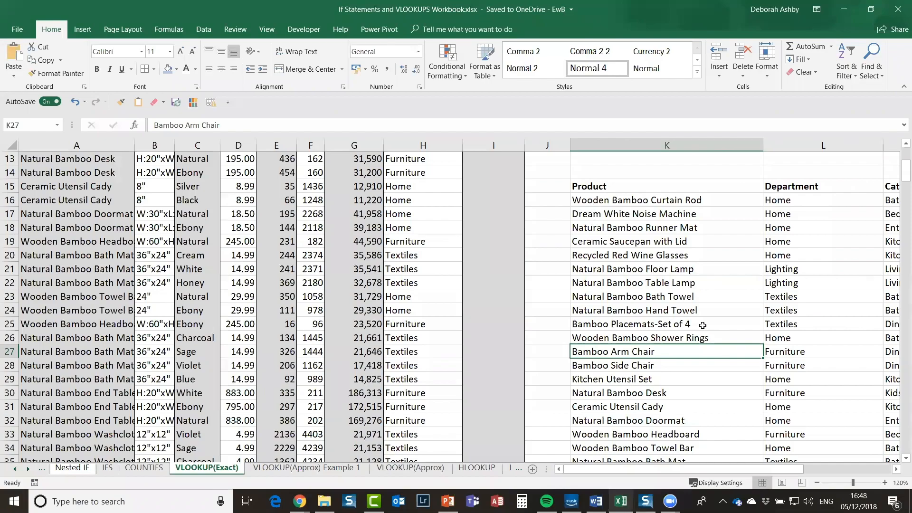
{"action": "scroll", "coordinate": [702, 325], "scroll_direction": "down", "scroll_amount": 11}
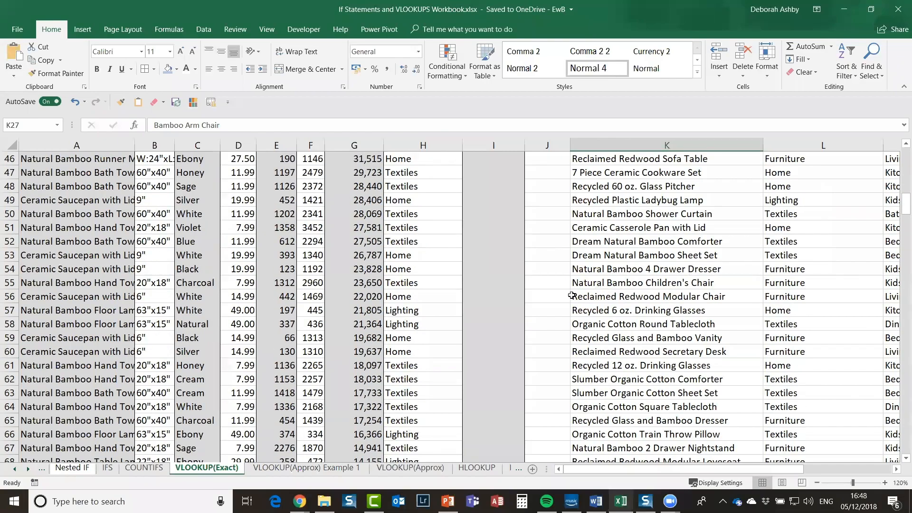
{"action": "scroll", "coordinate": [571, 295], "scroll_direction": "down", "scroll_amount": 18}
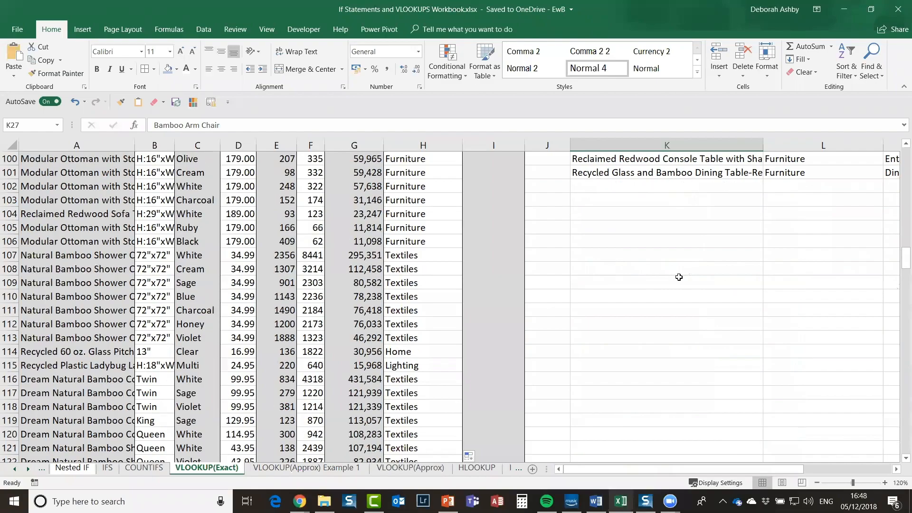
{"action": "scroll", "coordinate": [679, 277], "scroll_direction": "up", "scroll_amount": 2}
{"action": "left_click", "coordinate": [677, 275]}
Step: Select Category cell I6 and widen column I to about 20.44 characters
{"action": "scroll", "coordinate": [670, 277], "scroll_direction": "up", "scroll_amount": 4}
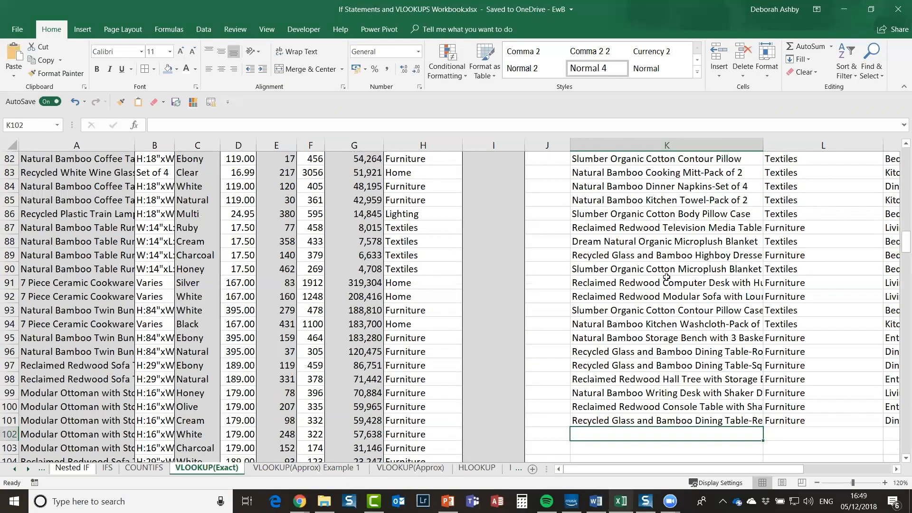
{"action": "scroll", "coordinate": [667, 277], "scroll_direction": "up", "scroll_amount": 20}
{"action": "scroll", "coordinate": [433, 396], "scroll_direction": "up", "scroll_amount": 6}
{"action": "left_click", "coordinate": [637, 410]}
{"action": "left_click", "coordinate": [493, 235]}
{"action": "left_click_drag", "start_coordinate": [567, 147], "coordinate": [572, 147]}
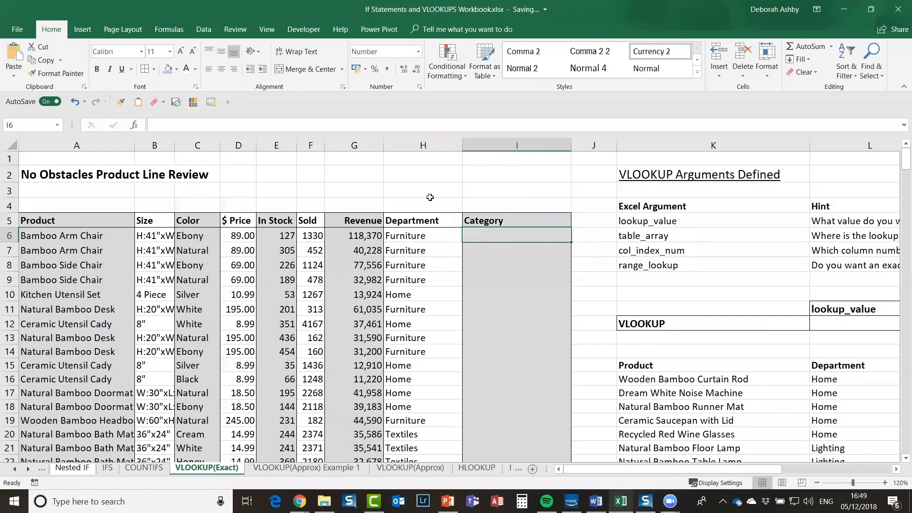
Step: Insert a VLOOKUP in I6 through Insert Function, using A6 (Bamboo Arm Chair) as Lookup_value
{"action": "left_click", "coordinate": [135, 125]}
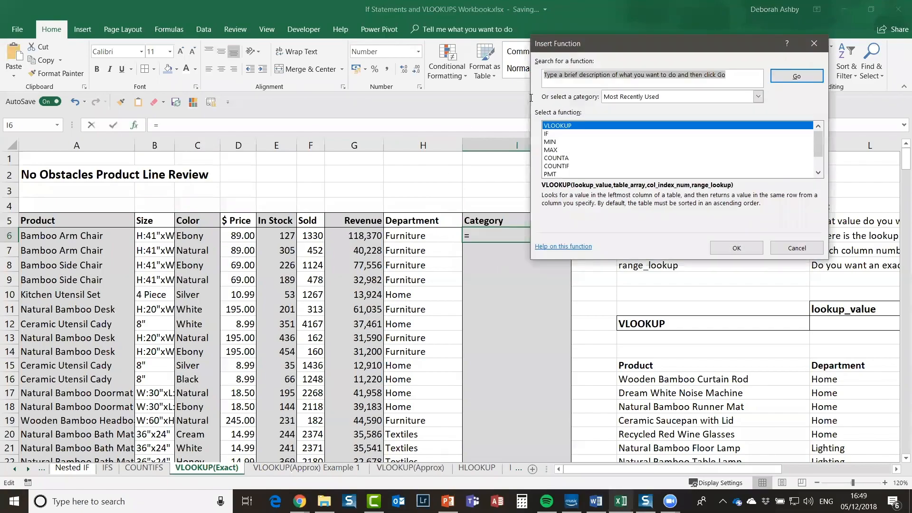
{"action": "left_click_drag", "start_coordinate": [665, 48], "coordinate": [282, 73]}
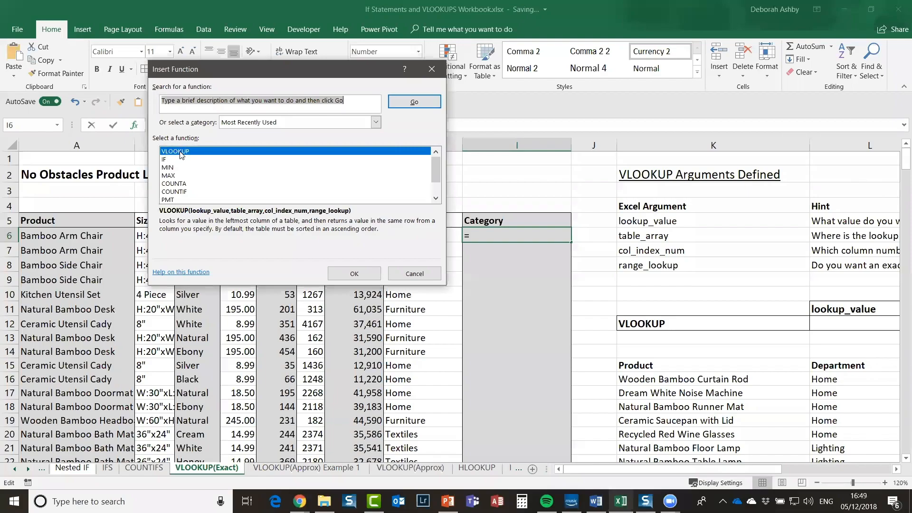
{"action": "double_click", "coordinate": [191, 152]}
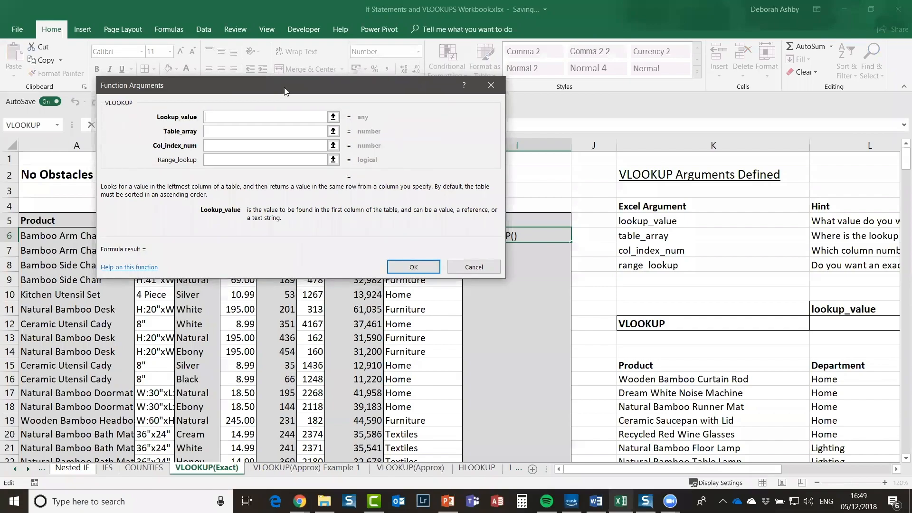
{"action": "left_click_drag", "start_coordinate": [285, 90], "coordinate": [235, 134]}
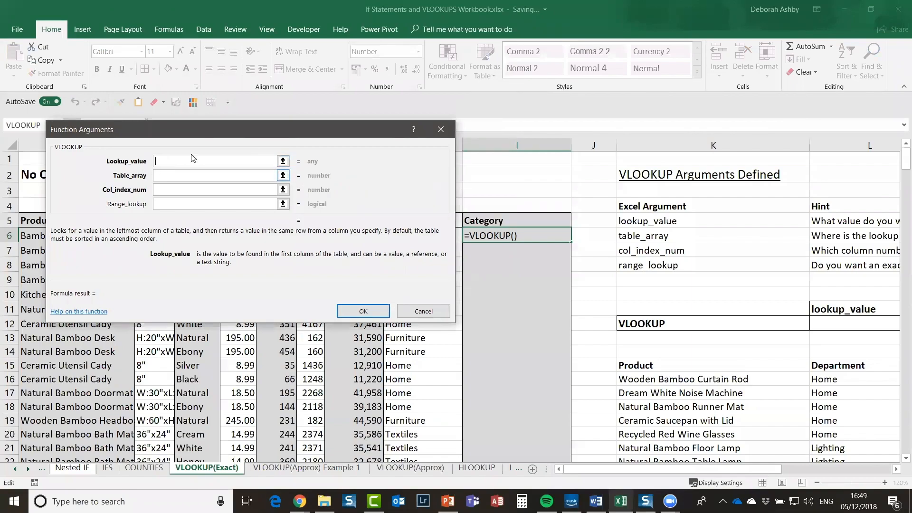
{"action": "left_click_drag", "start_coordinate": [209, 129], "coordinate": [563, 99]}
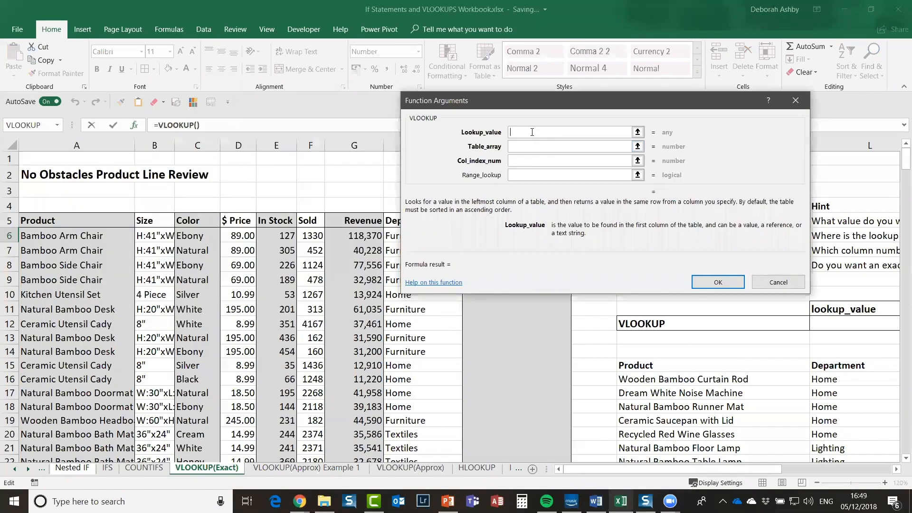
{"action": "left_click", "coordinate": [53, 237]}
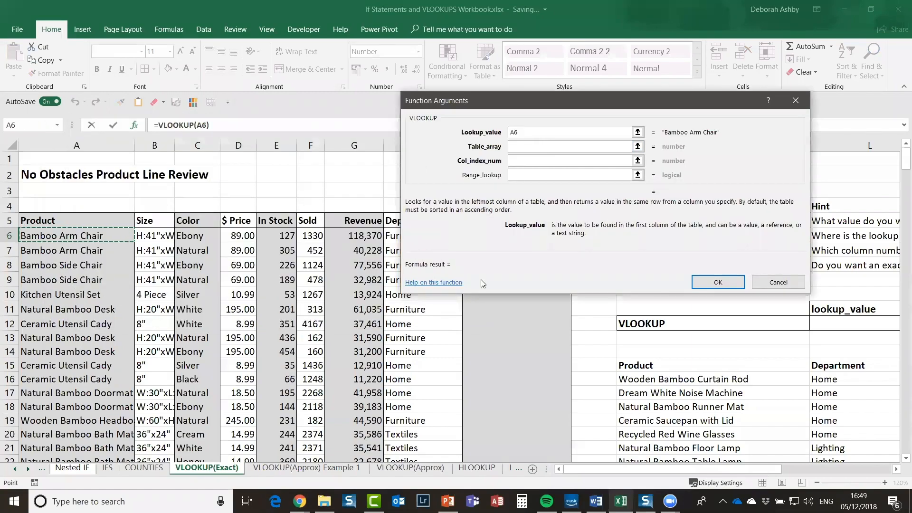
{"action": "left_click", "coordinate": [519, 145]}
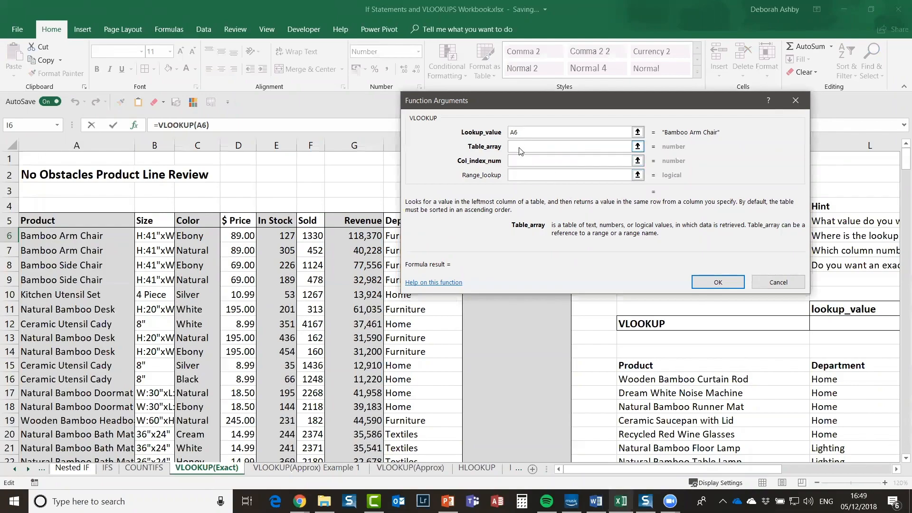
Step: Set the VLOOKUP Table_array to the Product_List named range
{"action": "key", "text": "F3"}
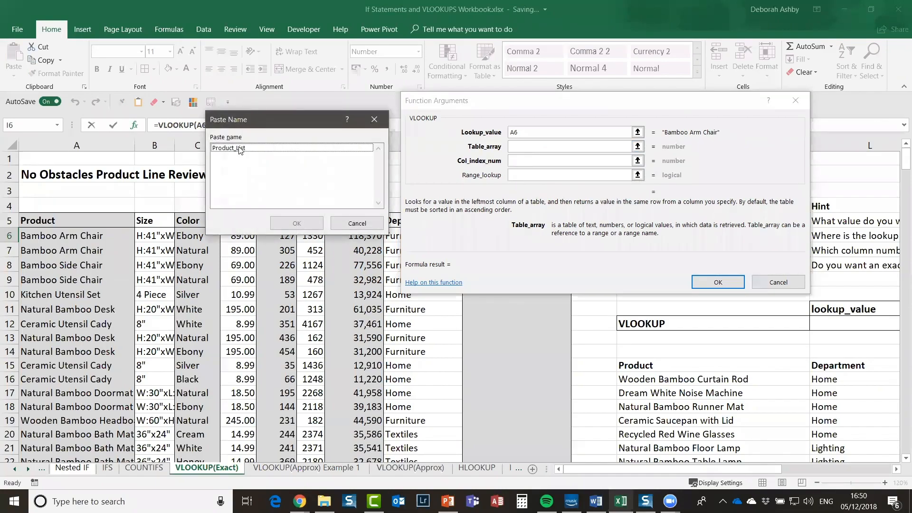
{"action": "left_click", "coordinate": [240, 148]}
{"action": "left_click", "coordinate": [278, 223]}
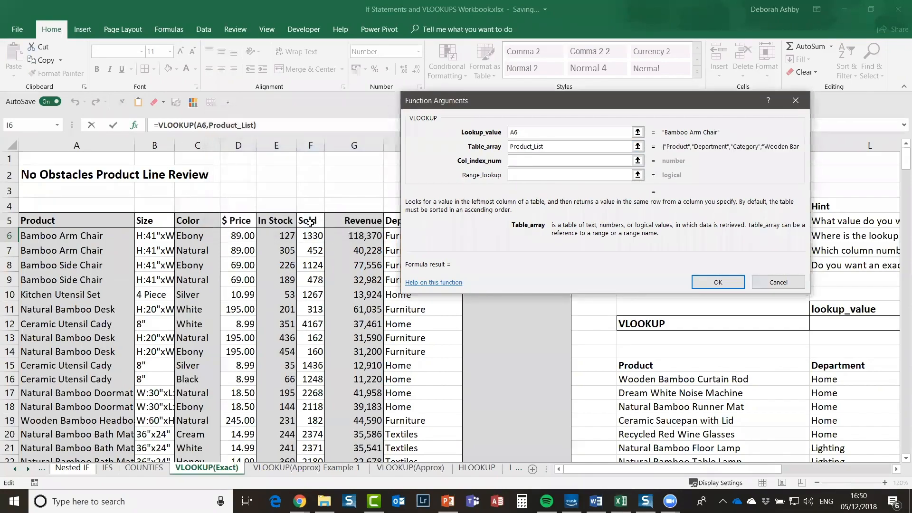
{"action": "left_click", "coordinate": [530, 161]}
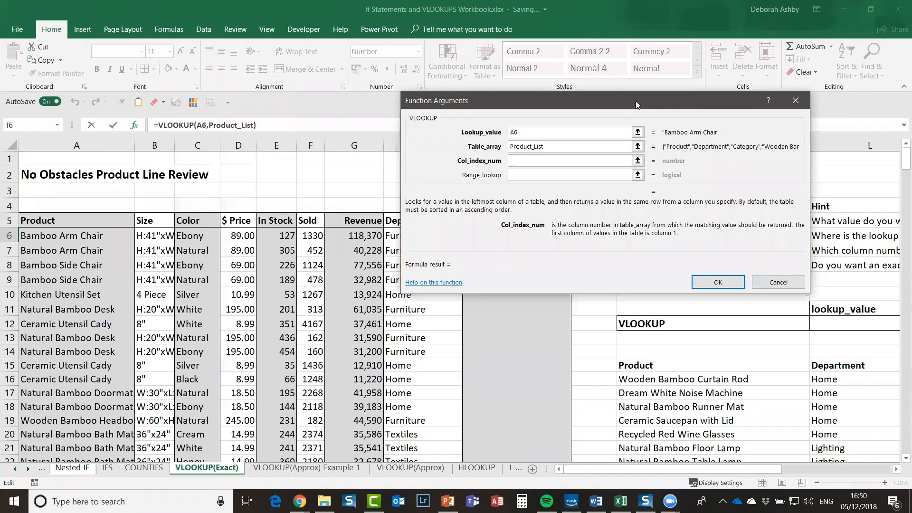
{"action": "left_click_drag", "start_coordinate": [636, 101], "coordinate": [293, 154]}
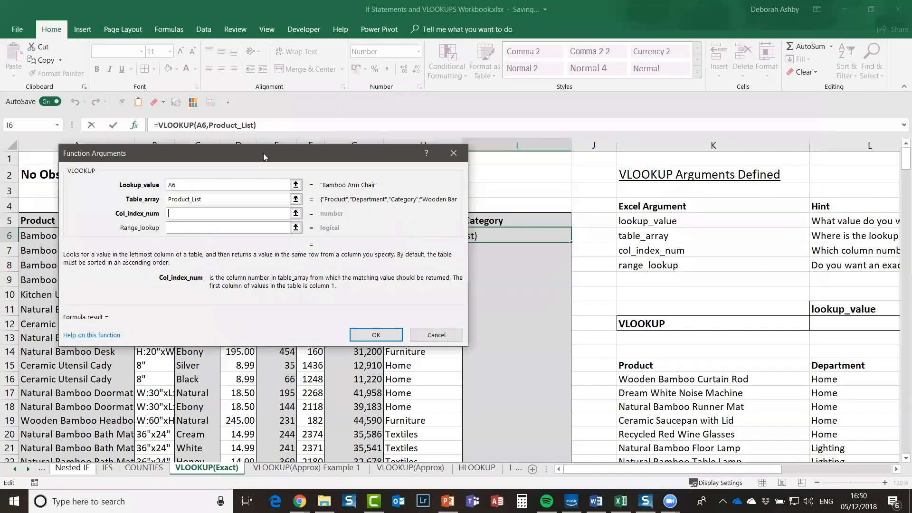
{"action": "left_click_drag", "start_coordinate": [666, 469], "coordinate": [753, 469]}
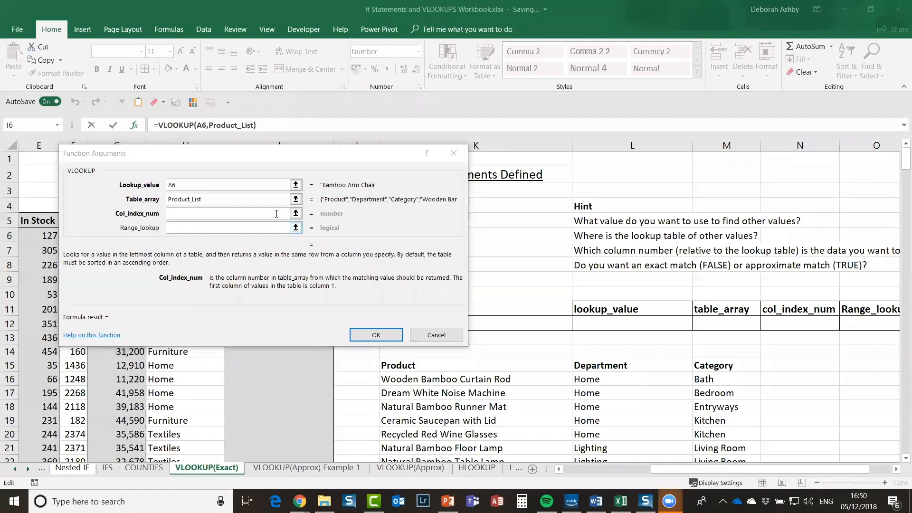
{"action": "left_click_drag", "start_coordinate": [302, 147], "coordinate": [262, 111]}
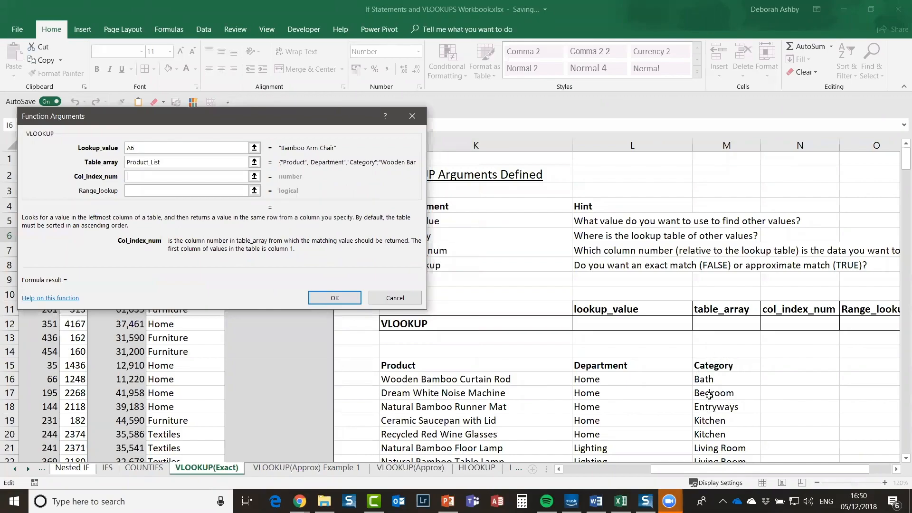
Step: Complete the formula with column index 3 and Range_lookup FALSE, then grab I6's fill handle
{"action": "type", "text": "3"}
{"action": "left_click_drag", "start_coordinate": [236, 131], "coordinate": [681, 125]}
{"action": "left_click", "coordinate": [688, 184]}
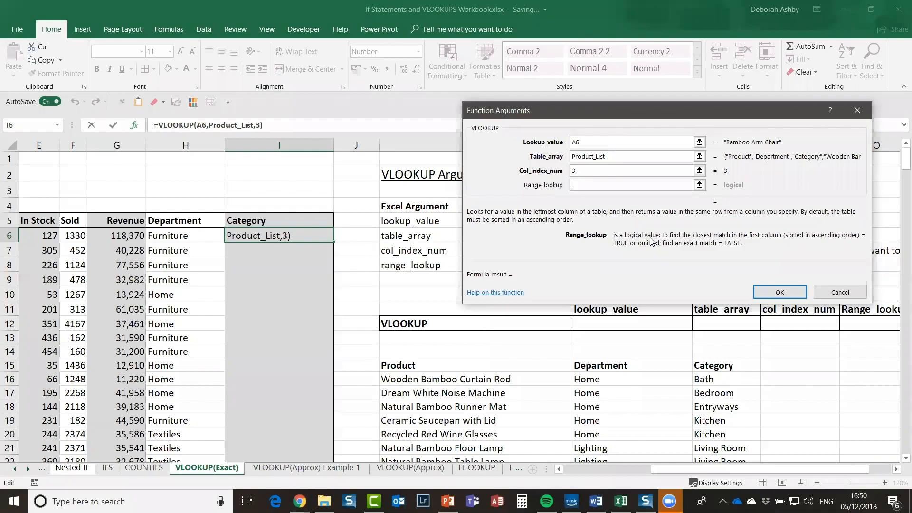
{"action": "type", "text": "FALSE"}
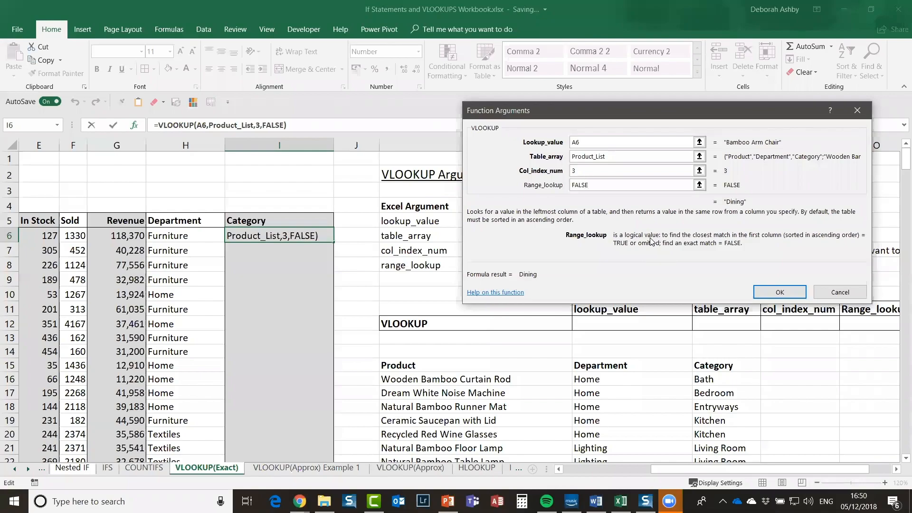
{"action": "left_click", "coordinate": [773, 293]}
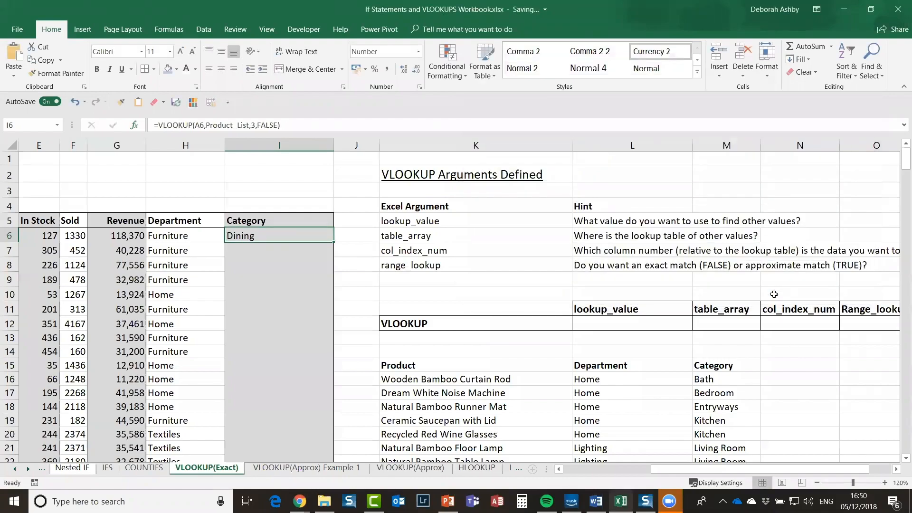
{"action": "scroll", "coordinate": [454, 234], "scroll_direction": "left", "scroll_amount": 3}
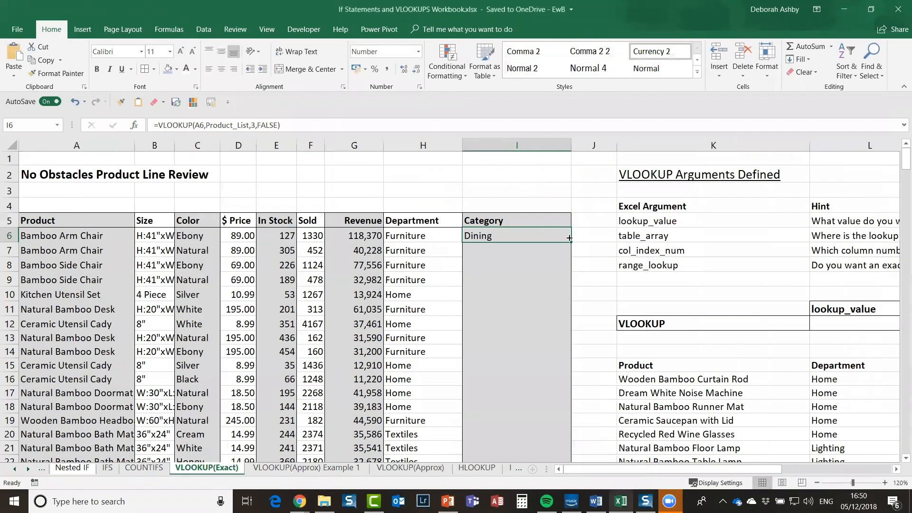
{"action": "left_click_drag", "start_coordinate": [571, 243], "coordinate": [571, 244]}
Step: Fill the Category formula down column I and check the copied formula in I7
{"action": "left_click", "coordinate": [533, 337]}
{"action": "scroll", "coordinate": [533, 330], "scroll_direction": "down", "scroll_amount": 1}
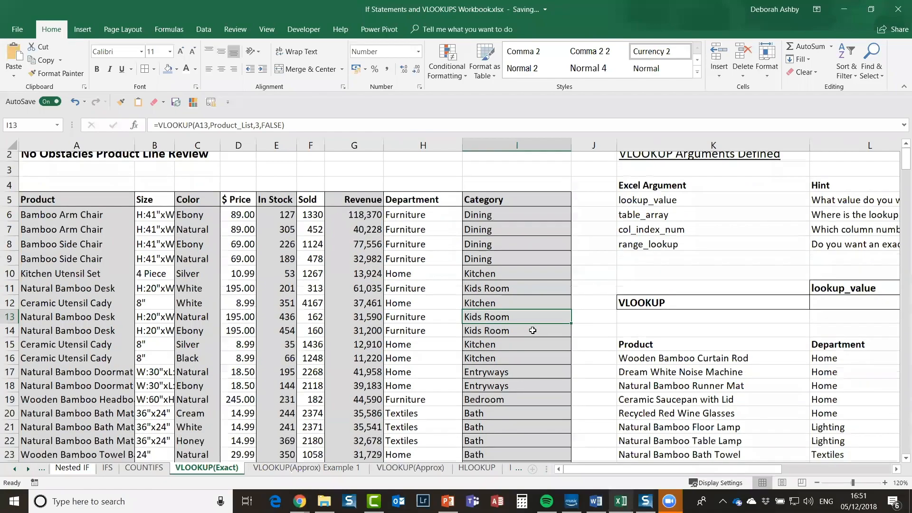
{"action": "scroll", "coordinate": [533, 330], "scroll_direction": "down", "scroll_amount": 3}
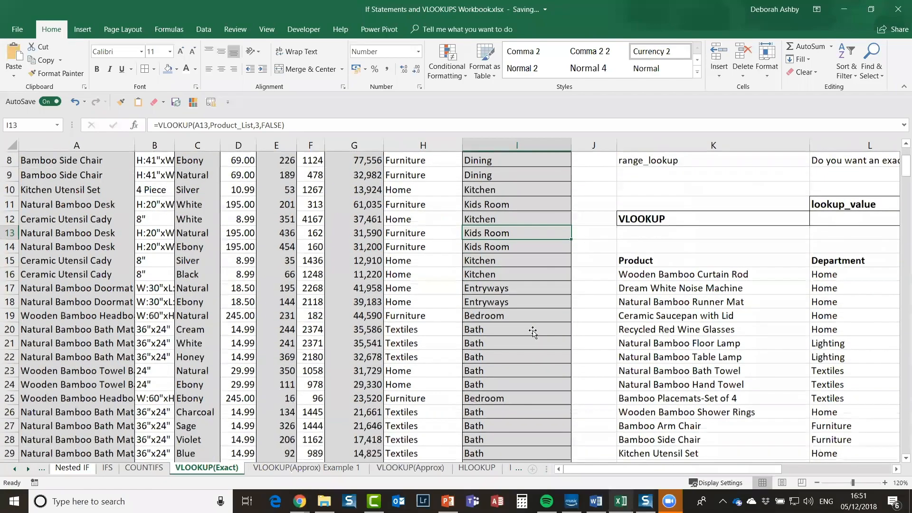
{"action": "scroll", "coordinate": [484, 235], "scroll_direction": "down", "scroll_amount": 4}
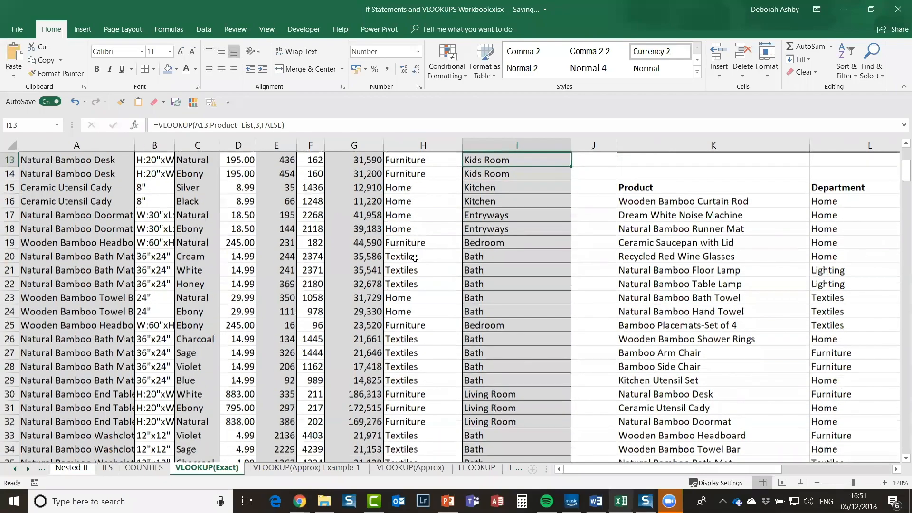
{"action": "scroll", "coordinate": [482, 251], "scroll_direction": "down", "scroll_amount": 2}
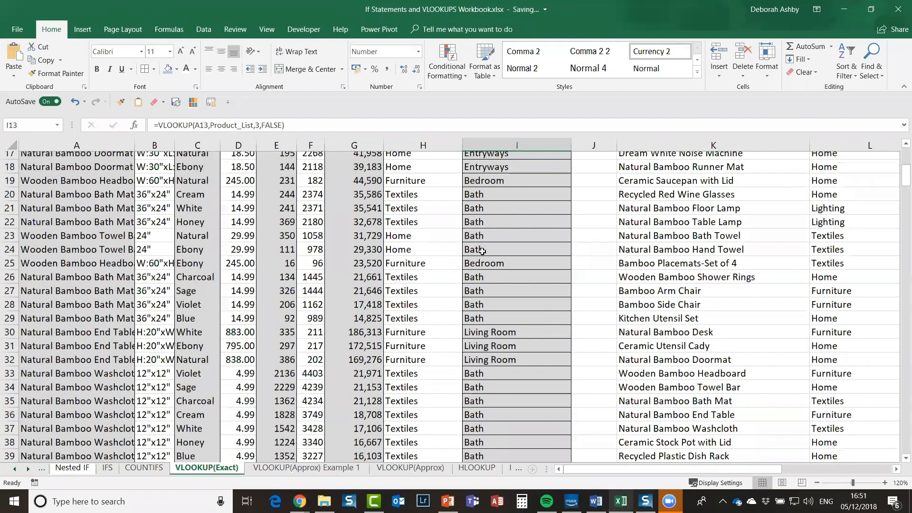
{"action": "scroll", "coordinate": [482, 251], "scroll_direction": "up", "scroll_amount": 7}
{"action": "left_click", "coordinate": [482, 250]}
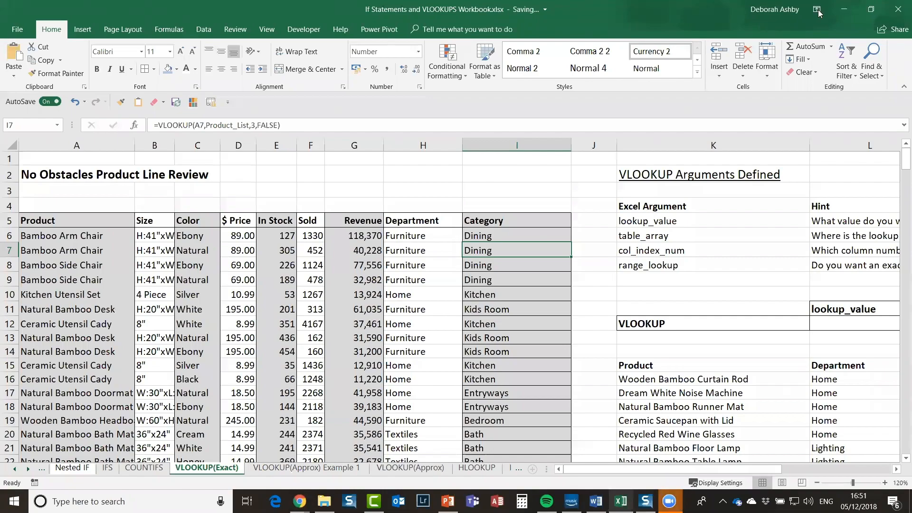
Step: Switch to the VLOOKUP(Approx) Example 1 sheet and zoom to 110%
{"action": "left_click", "coordinate": [289, 466]}
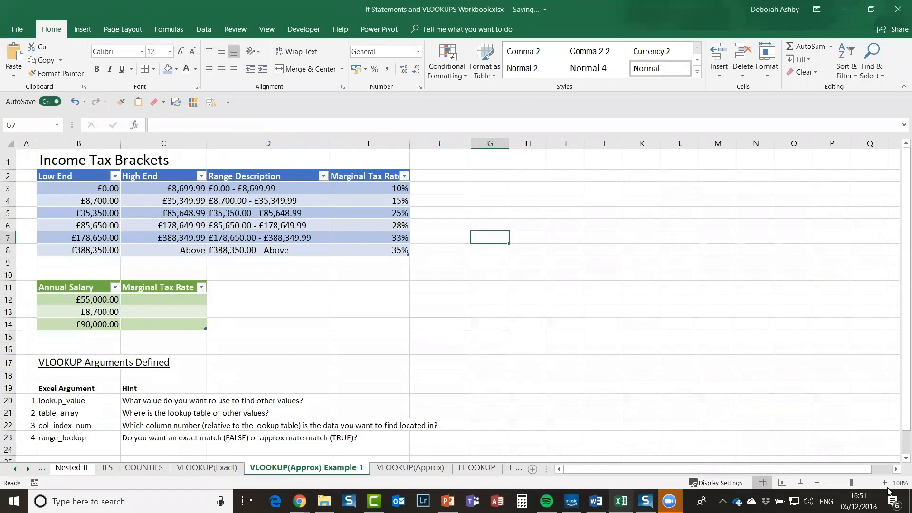
{"action": "left_click", "coordinate": [885, 483]}
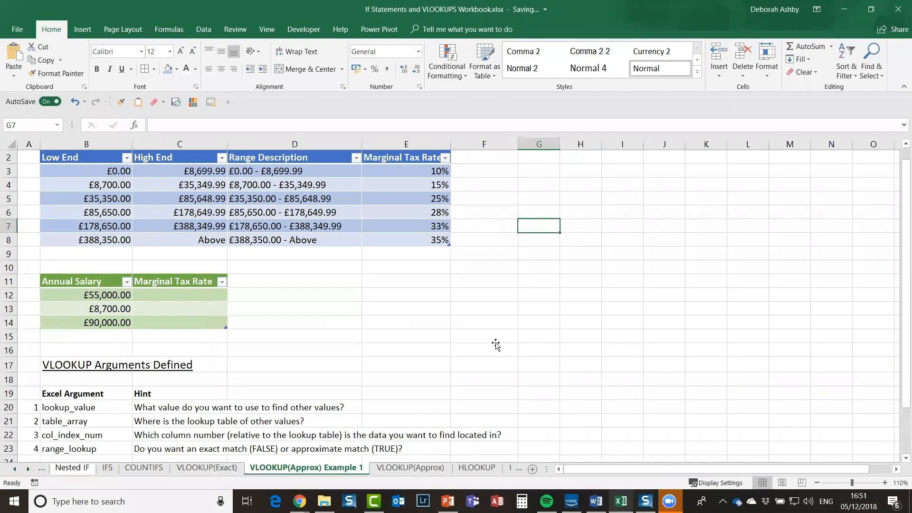
{"action": "left_click", "coordinate": [496, 345]}
{"action": "scroll", "coordinate": [640, 240], "scroll_direction": "up", "scroll_amount": 1}
{"action": "left_click", "coordinate": [640, 241]}
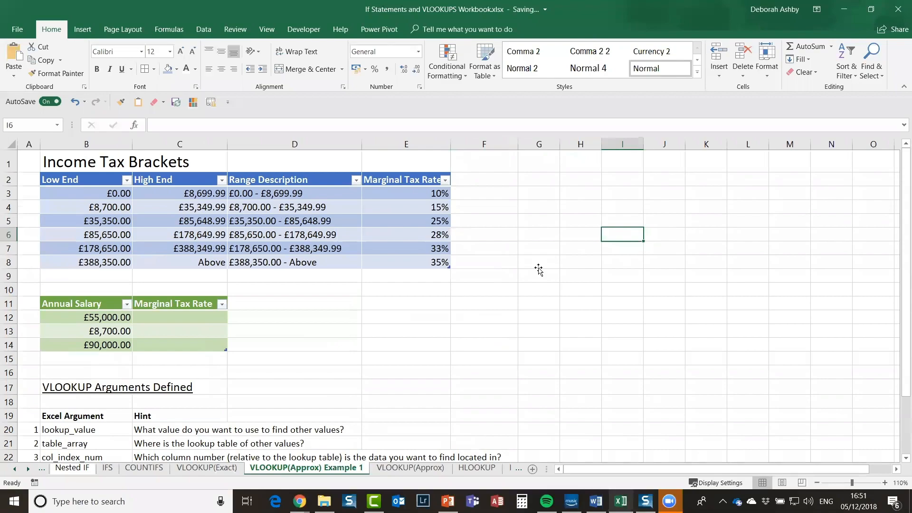
{"action": "left_click", "coordinate": [538, 266]}
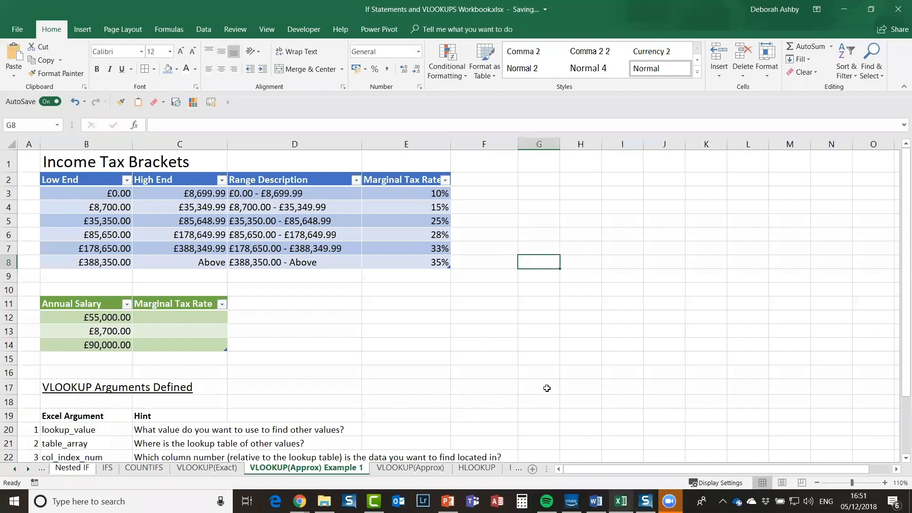
Step: Revisit the I6 VLOOKUP formula on the VLOOKUP(Exact) sheet, then return to Approx Example 1
{"action": "left_click", "coordinate": [190, 469]}
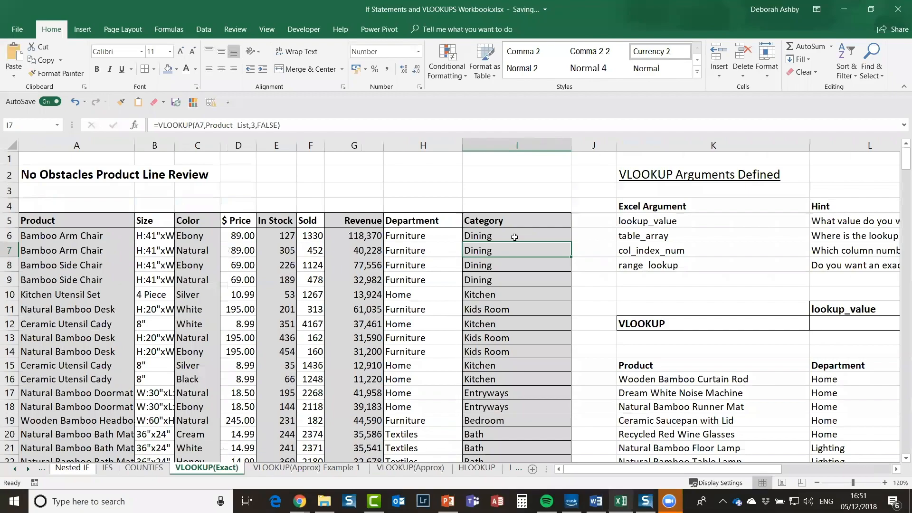
{"action": "left_click", "coordinate": [514, 237]}
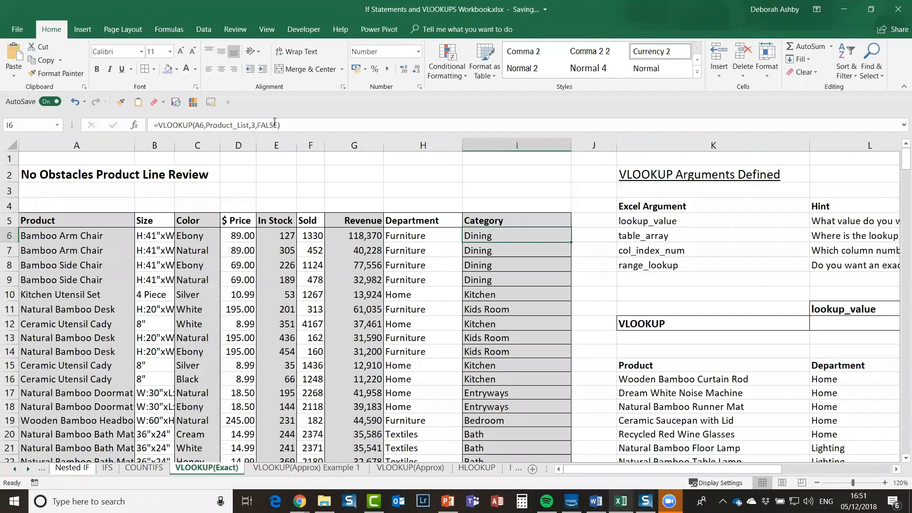
{"action": "left_click", "coordinate": [51, 239]}
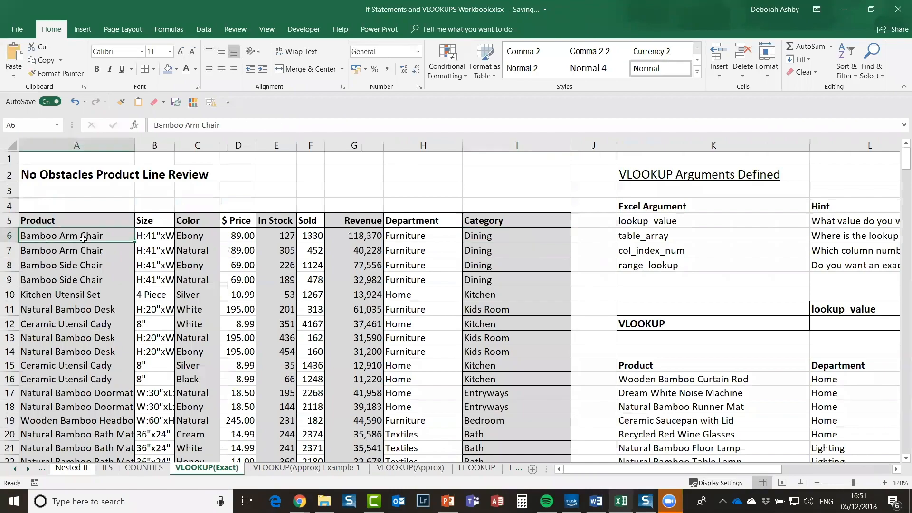
{"action": "left_click", "coordinate": [684, 417]}
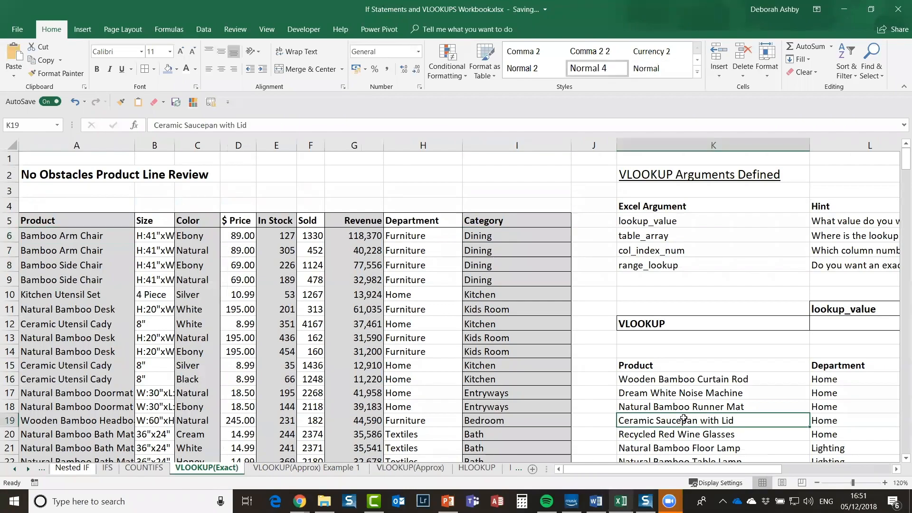
{"action": "left_click", "coordinate": [300, 468]}
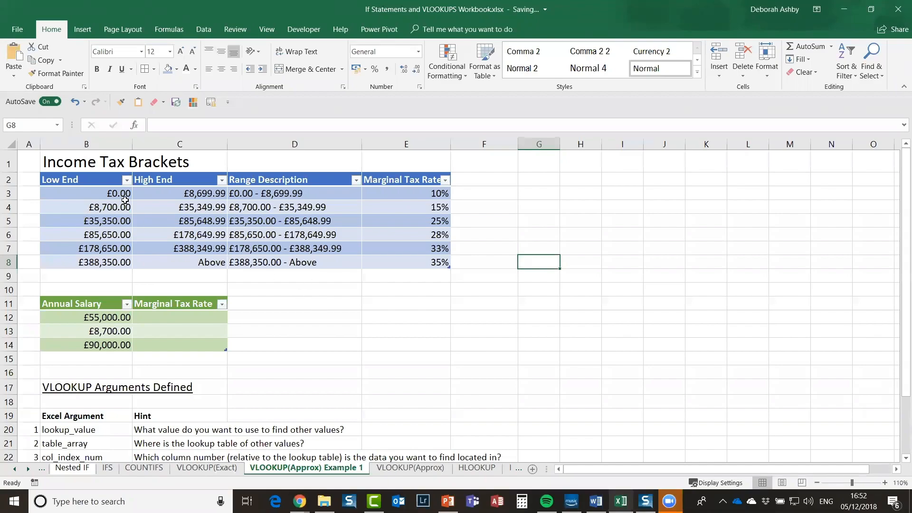
{"action": "left_click", "coordinate": [86, 207]}
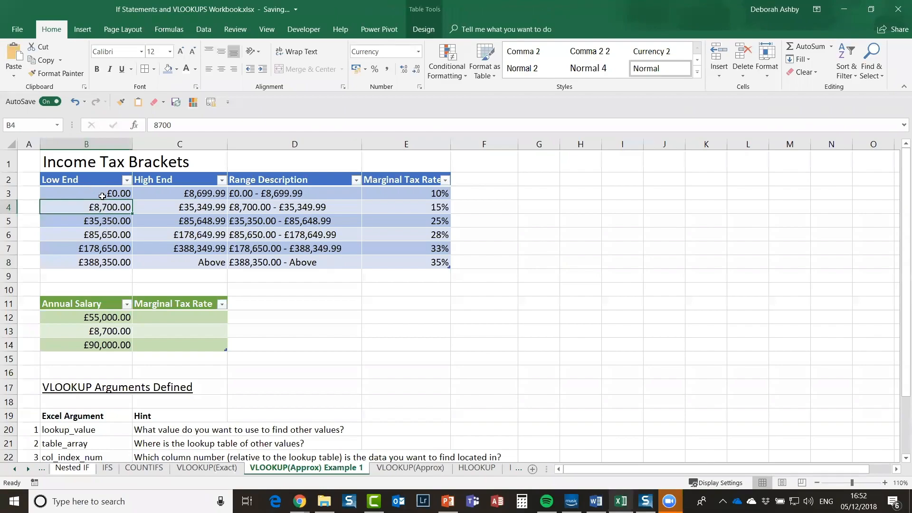
{"action": "left_click_drag", "start_coordinate": [102, 194], "coordinate": [104, 260]}
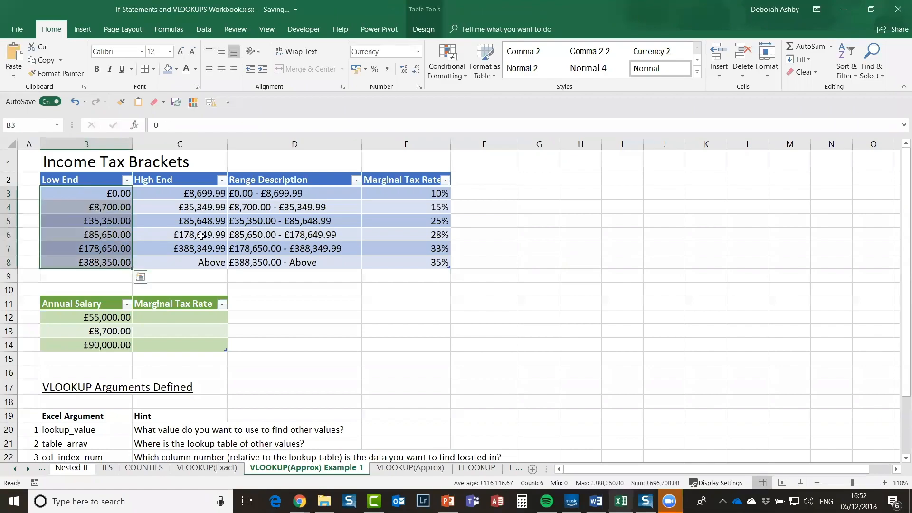
{"action": "left_click_drag", "start_coordinate": [200, 260], "coordinate": [200, 194]}
{"action": "left_click", "coordinate": [290, 194]}
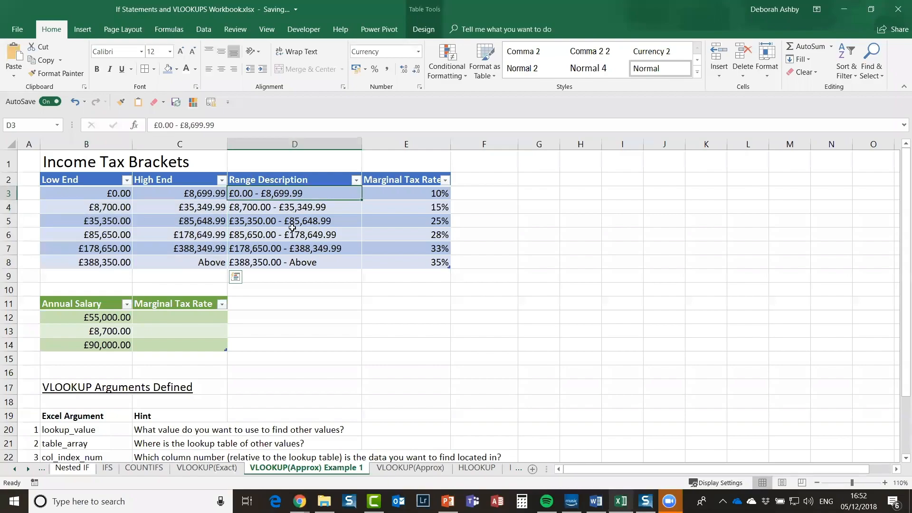
{"action": "key", "text": "ctrl+shift+Down"}
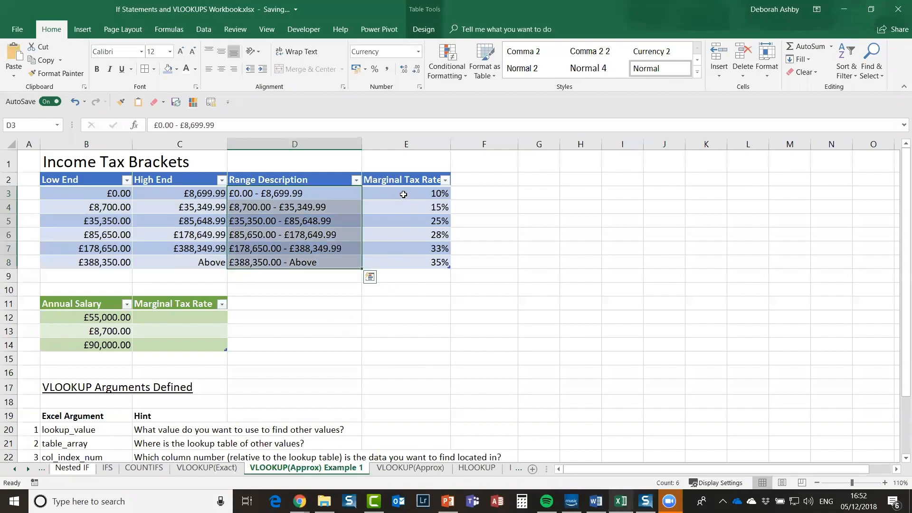
{"action": "key", "text": "Right"}
{"action": "key", "text": "ctrl+shift+Down"}
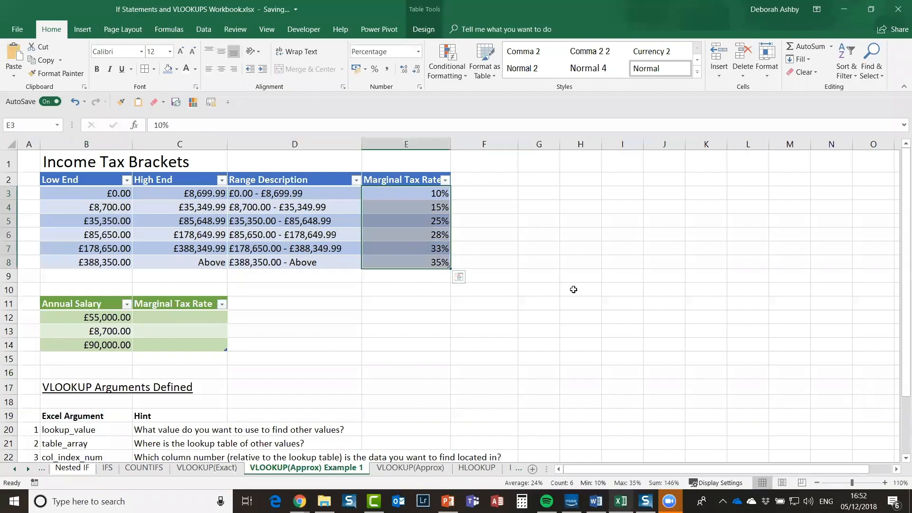
{"action": "left_click", "coordinate": [573, 289]}
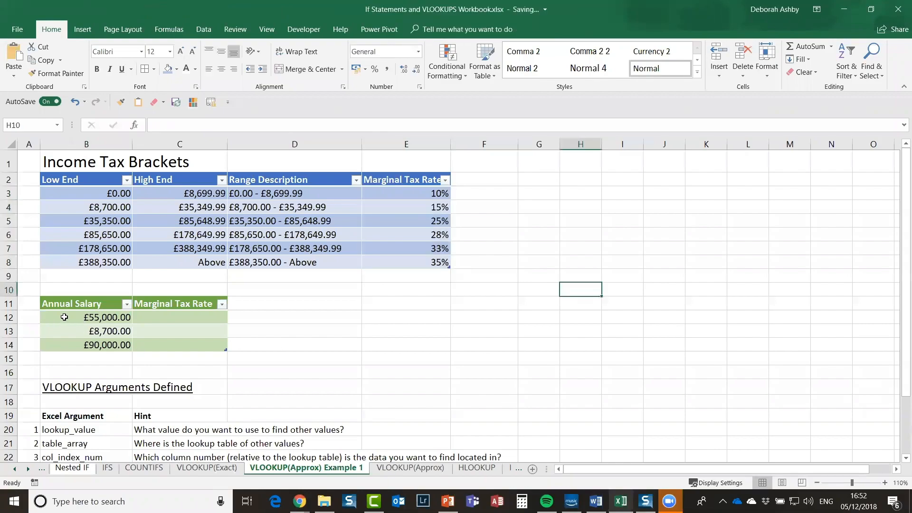
{"action": "left_click", "coordinate": [64, 317]}
{"action": "key", "text": "Down"}
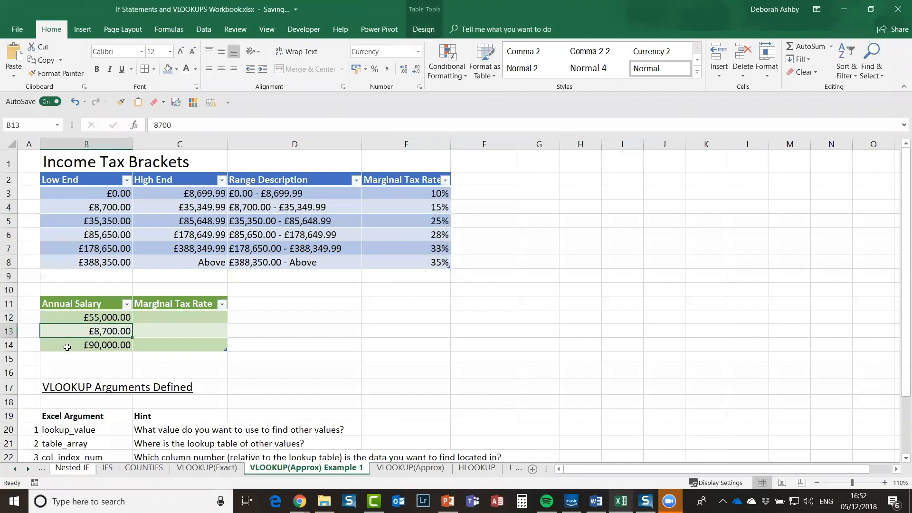
{"action": "key", "text": "Down"}
{"action": "left_click", "coordinate": [67, 316]}
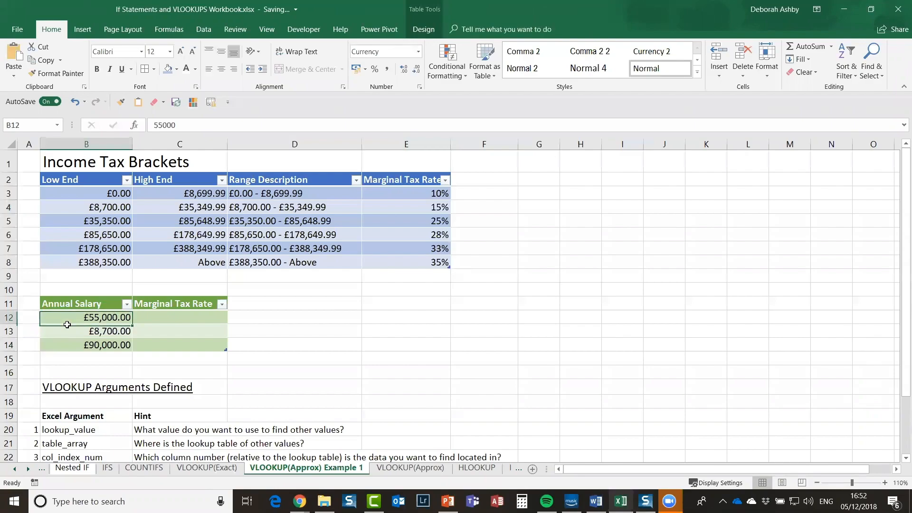
{"action": "left_click", "coordinate": [183, 318]}
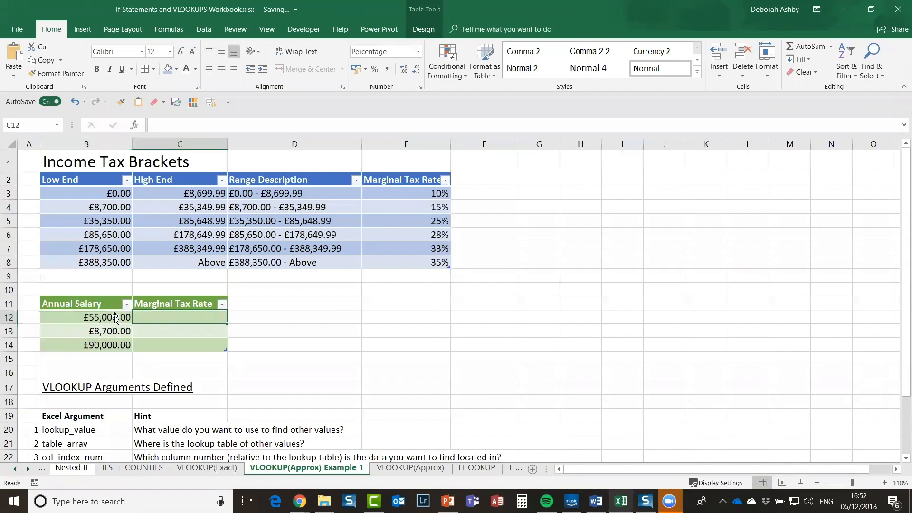
{"action": "left_click", "coordinate": [95, 330]}
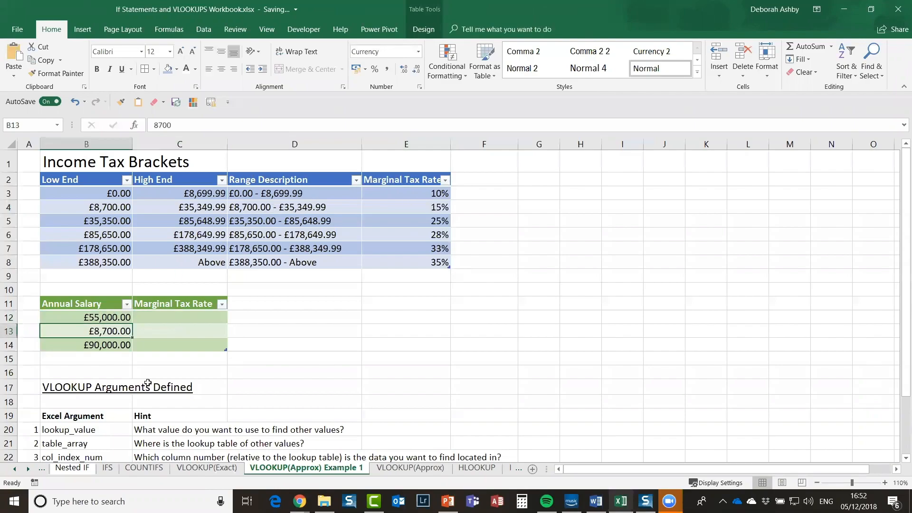
{"action": "left_click", "coordinate": [80, 318]}
{"action": "left_click", "coordinate": [265, 191]}
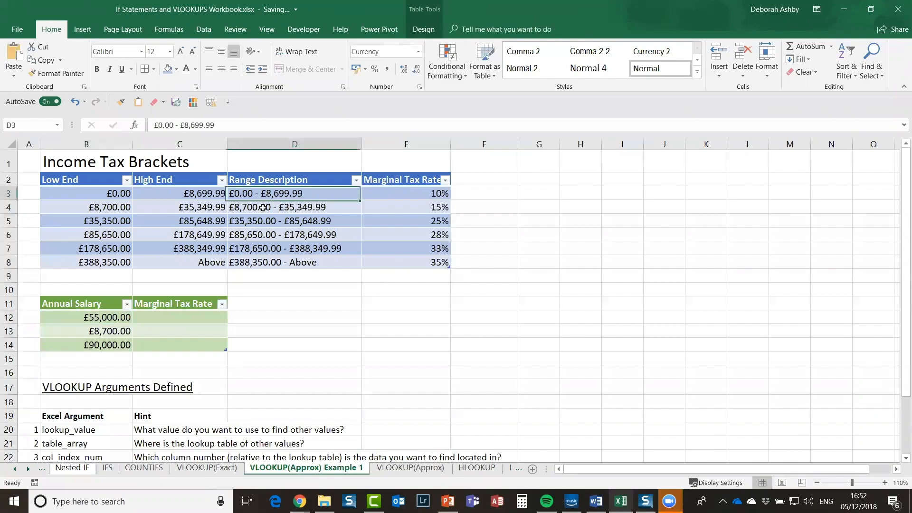
{"action": "left_click", "coordinate": [273, 223]}
{"action": "left_click", "coordinate": [272, 252]}
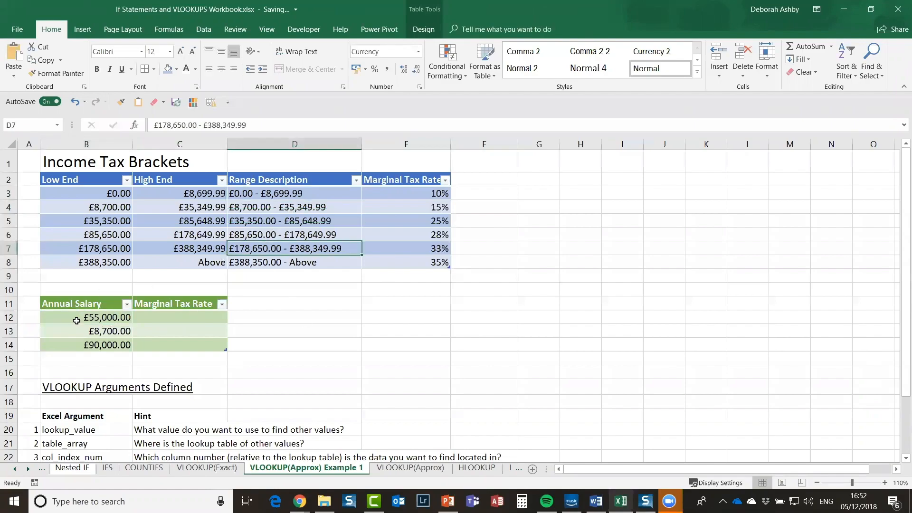
{"action": "left_click", "coordinate": [95, 321]}
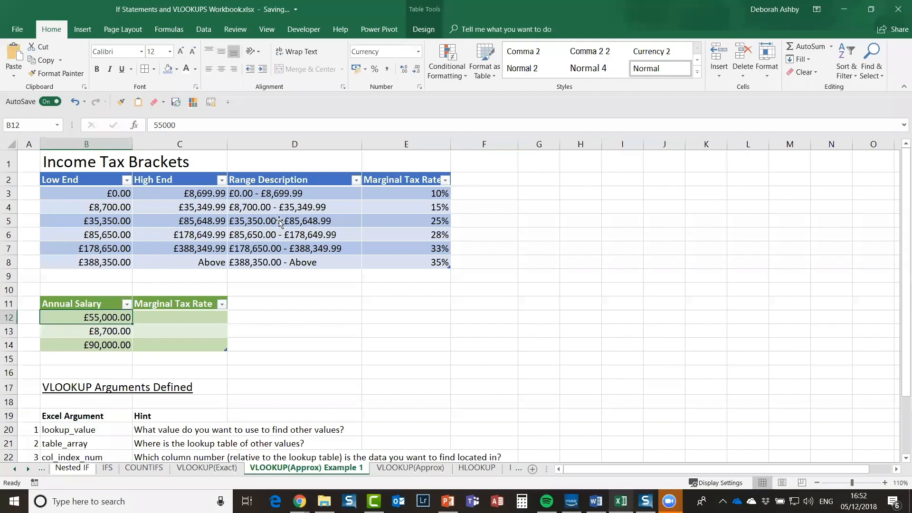
{"action": "left_click", "coordinate": [250, 225]}
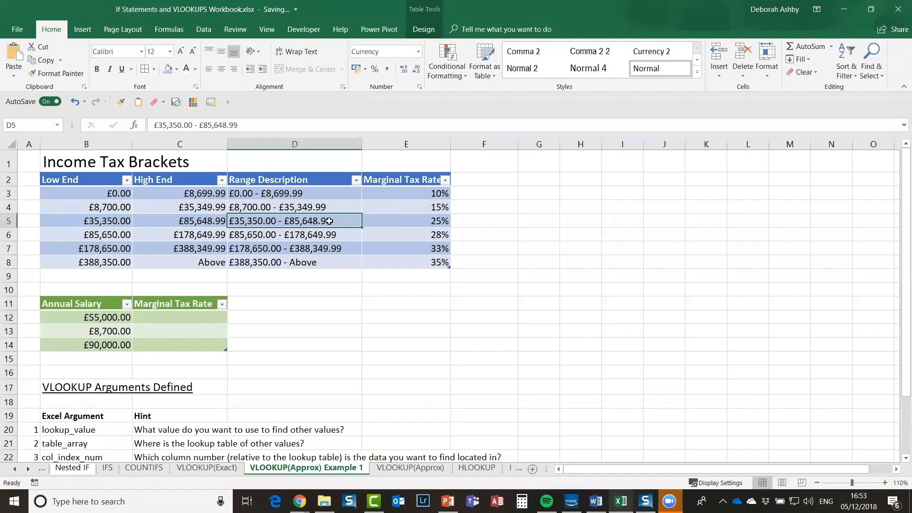
{"action": "left_click", "coordinate": [91, 319]}
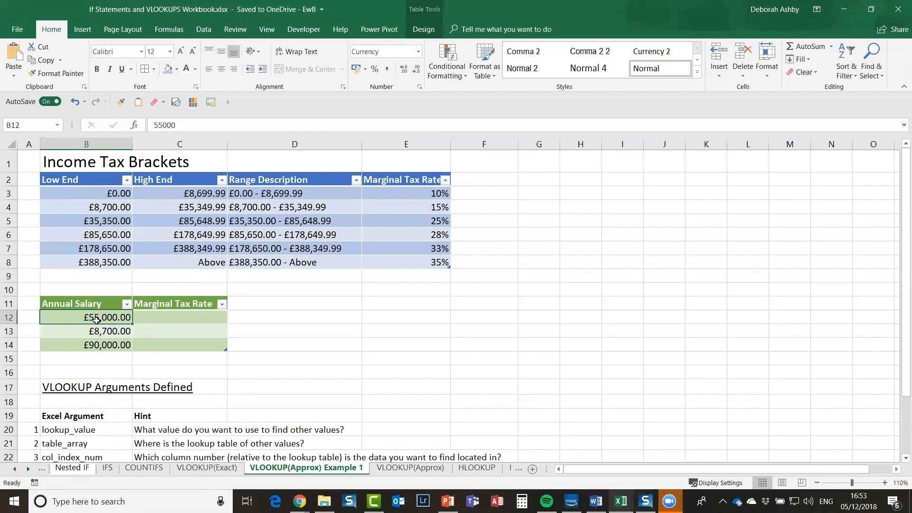
{"action": "scroll", "coordinate": [97, 320], "scroll_direction": "down", "scroll_amount": 1}
{"action": "scroll", "coordinate": [97, 320], "scroll_direction": "up", "scroll_amount": 1}
Step: Begin a VLOOKUP in Marginal Tax Rate cell C12, then cancel the unfinished formula
{"action": "left_click", "coordinate": [192, 319]}
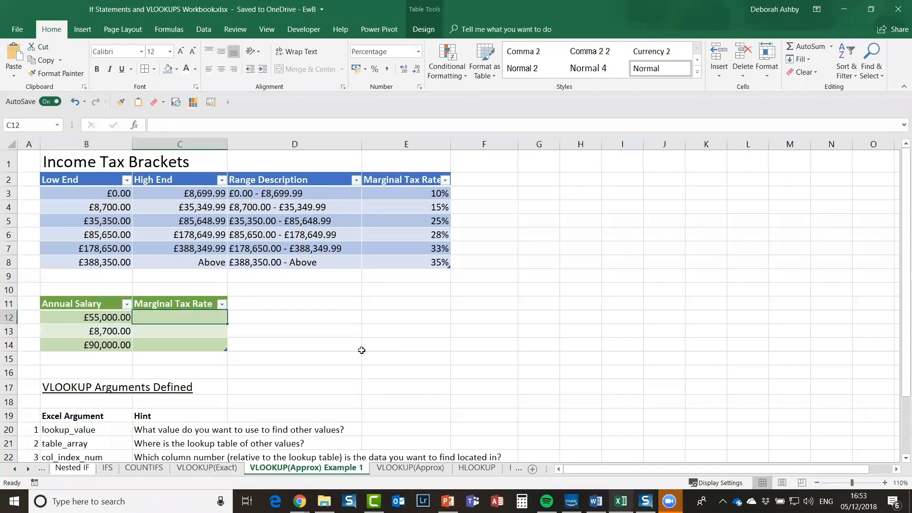
{"action": "type", "text": "=vl"}
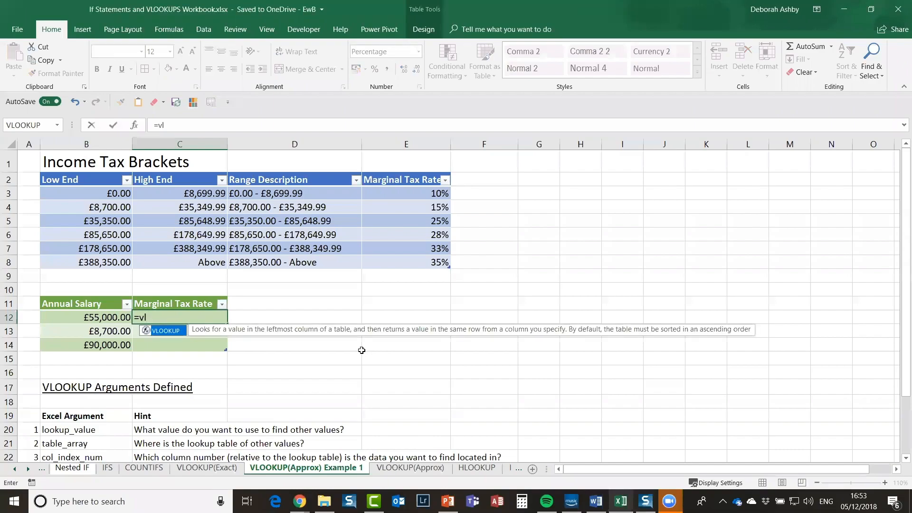
{"action": "type", "text": "ookup("}
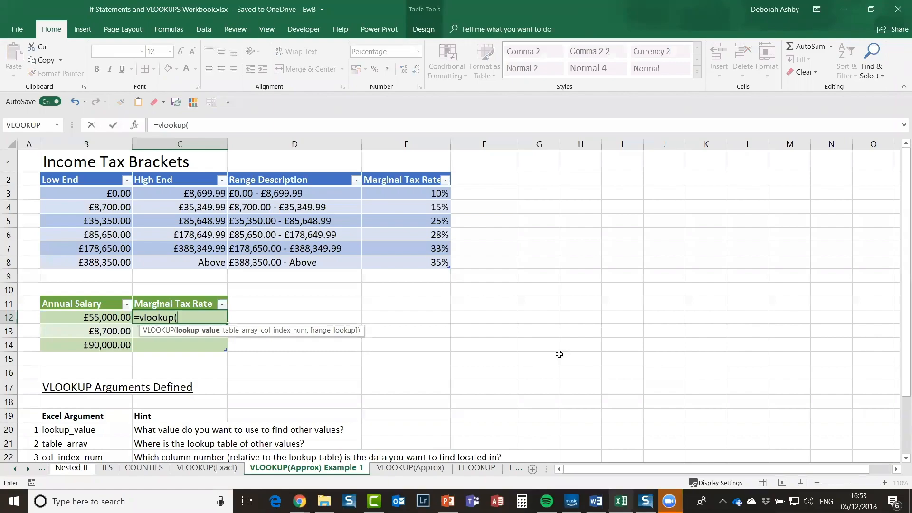
{"action": "left_click", "coordinate": [539, 358]}
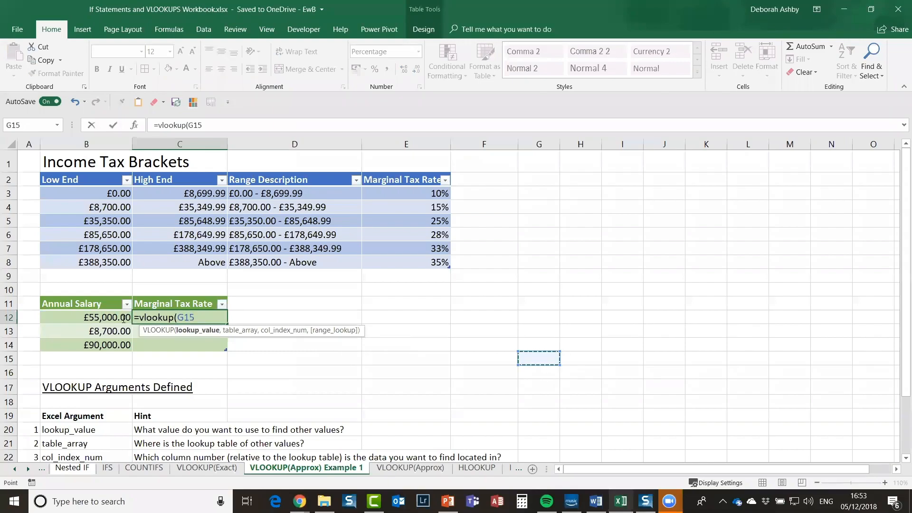
{"action": "key", "text": "Escape"}
{"action": "left_click", "coordinate": [86, 208]}
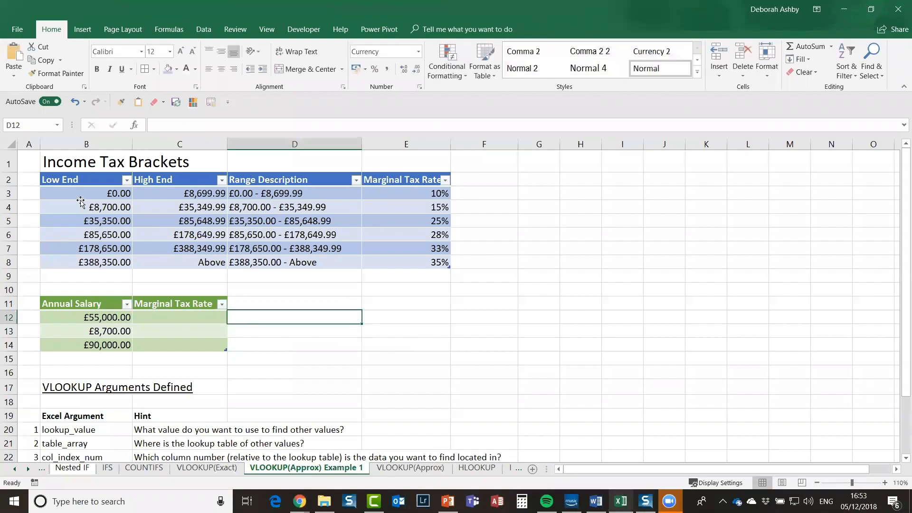
Step: Rename the bracket table body from Table1 to Income_Tax and verify it among defined names
{"action": "key", "text": "ctrl+a"}
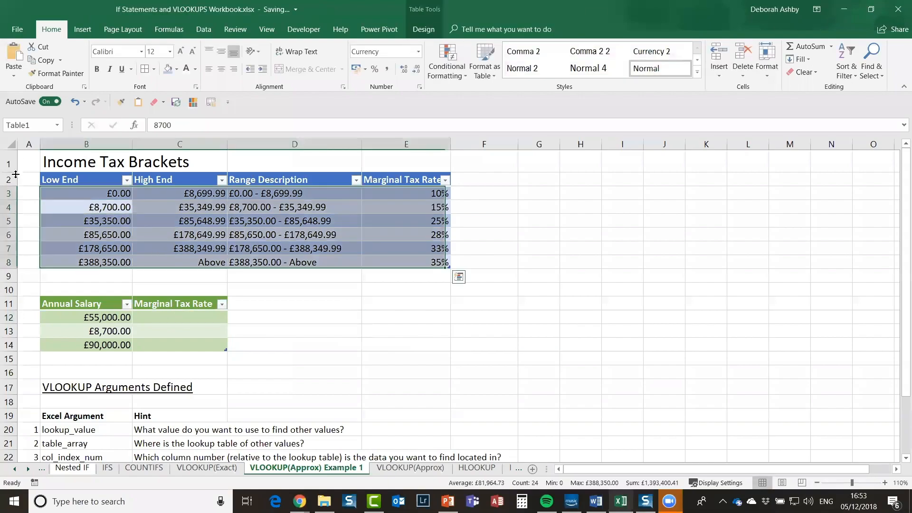
{"action": "left_click", "coordinate": [33, 122]}
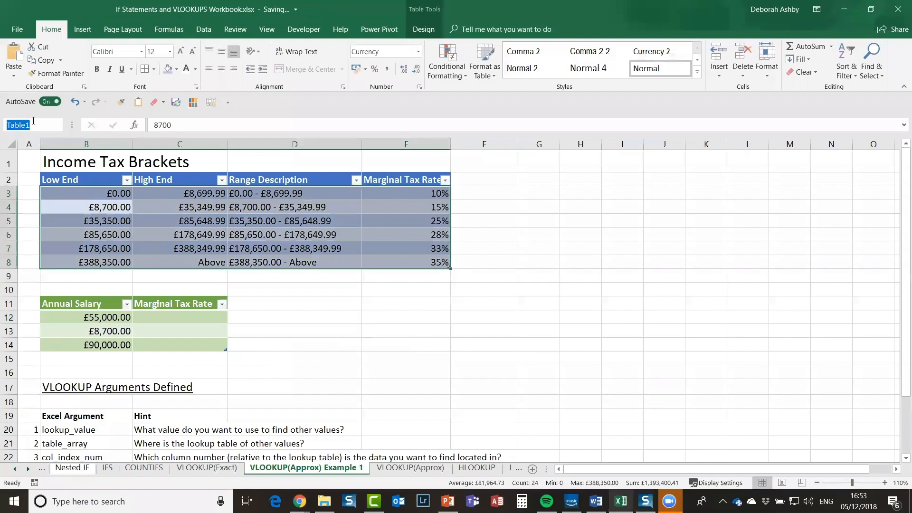
{"action": "key", "text": "BackSpace"}
{"action": "type", "text": "Income_Tax"}
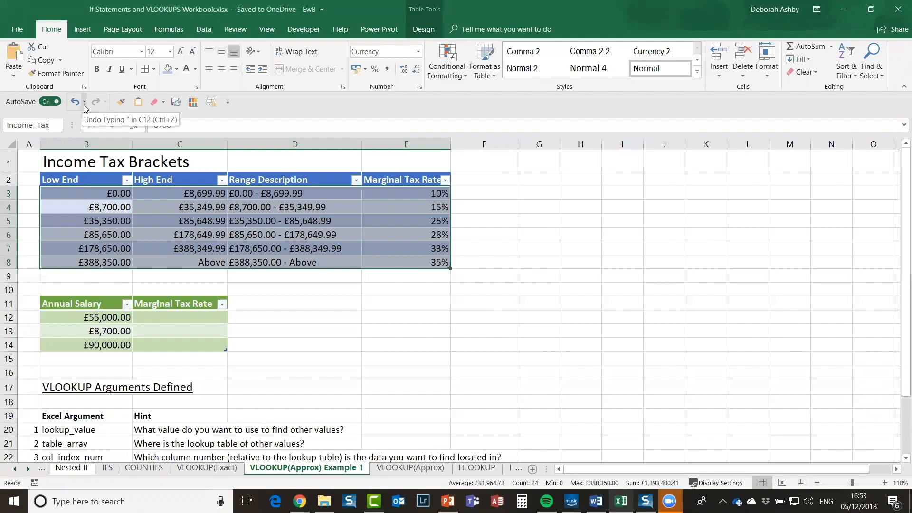
{"action": "key", "text": "Return"}
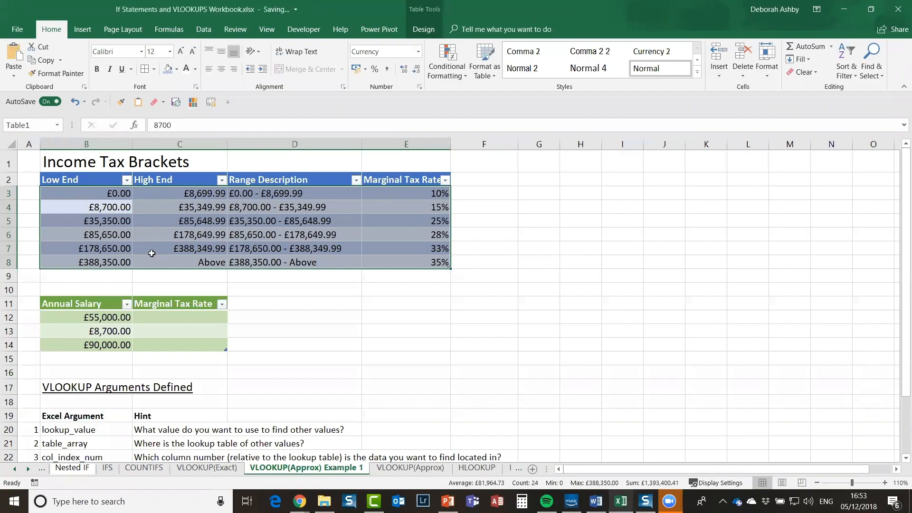
{"action": "left_click", "coordinate": [175, 236]}
{"action": "left_click", "coordinate": [57, 125]}
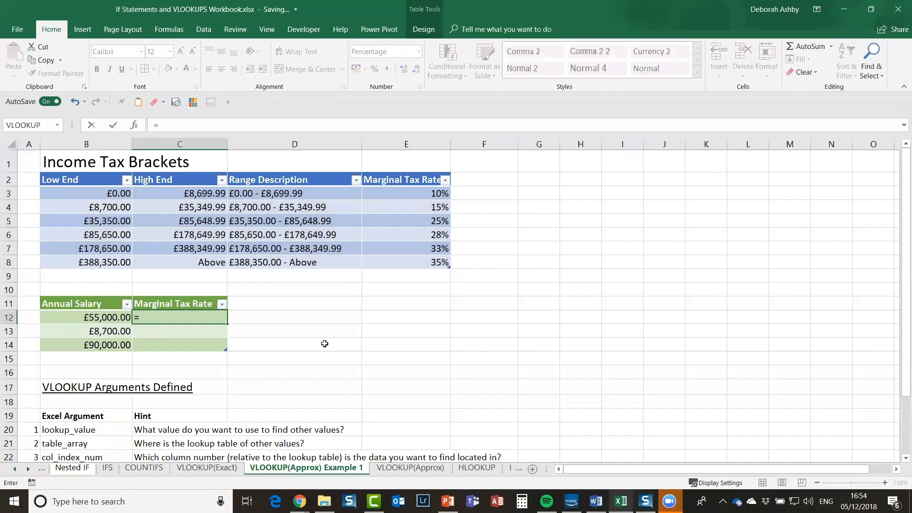
Step: Enter a VLOOKUP in C12 with the row's Annual Salary, Income_Tax, column 4 and TRUE
{"action": "type", "text": "vlookup"}
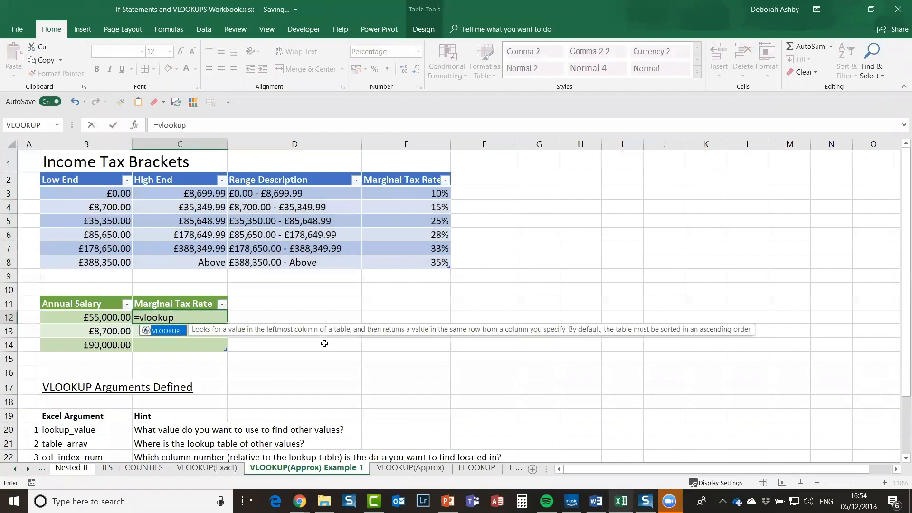
{"action": "type", "text": "("}
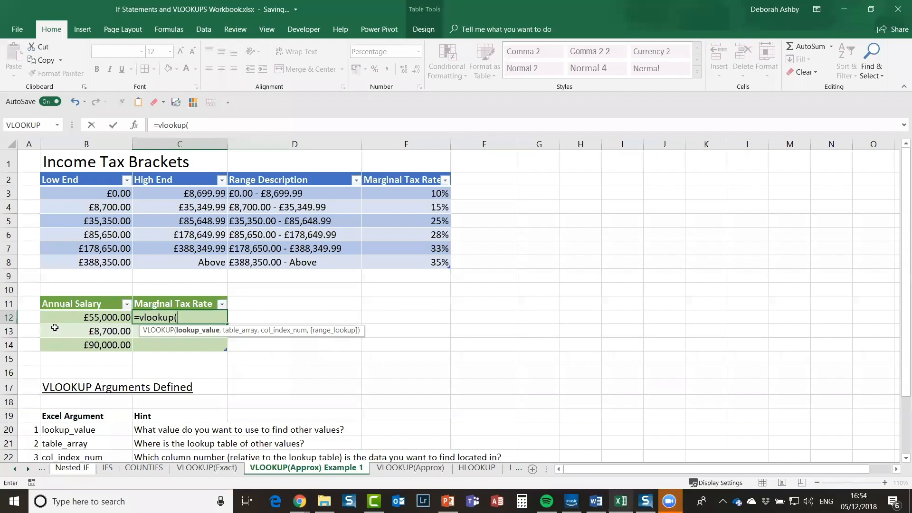
{"action": "left_click", "coordinate": [99, 318]}
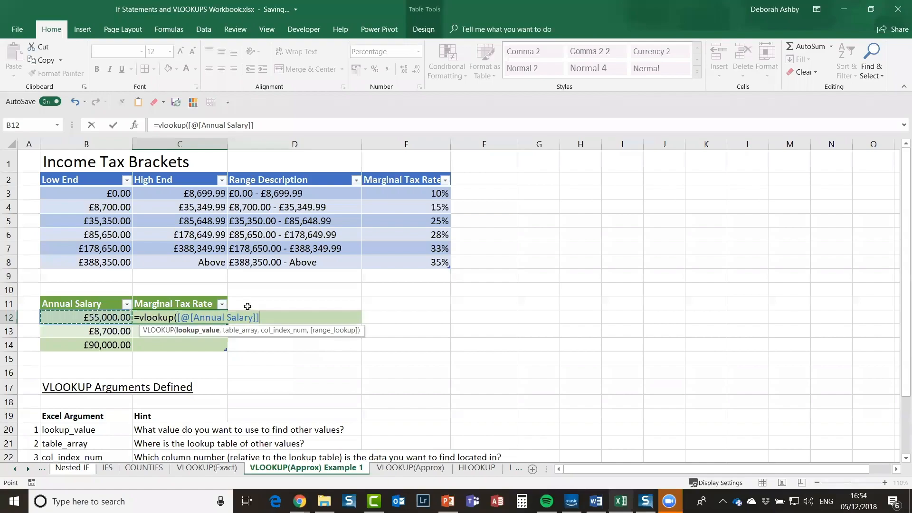
{"action": "type", "text": ","}
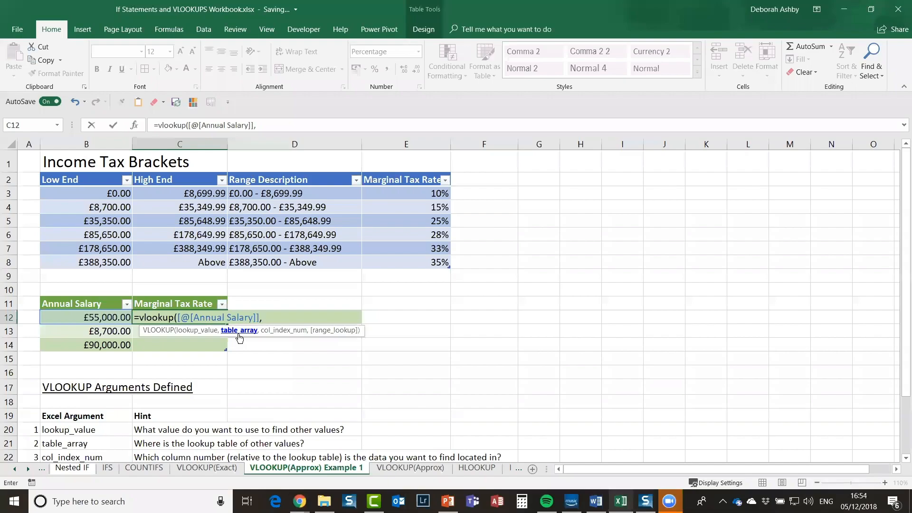
{"action": "key", "text": "F3"}
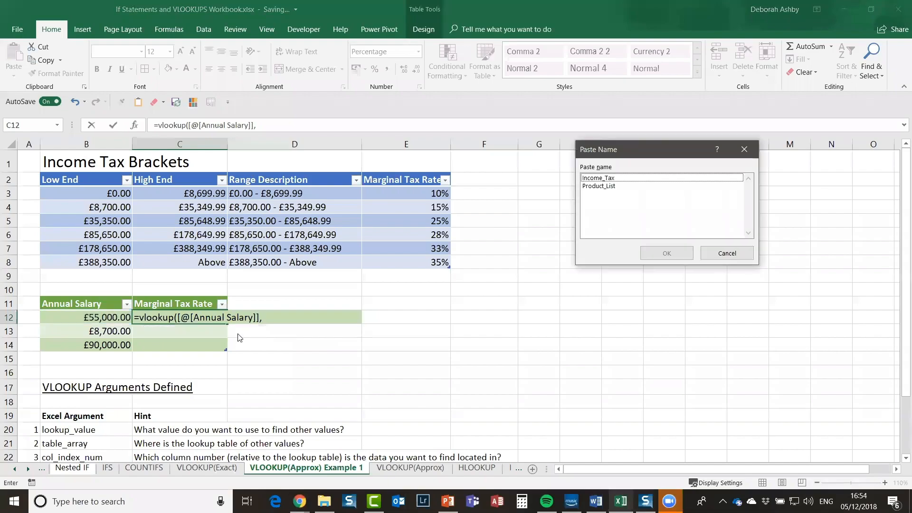
{"action": "left_click", "coordinate": [591, 181]}
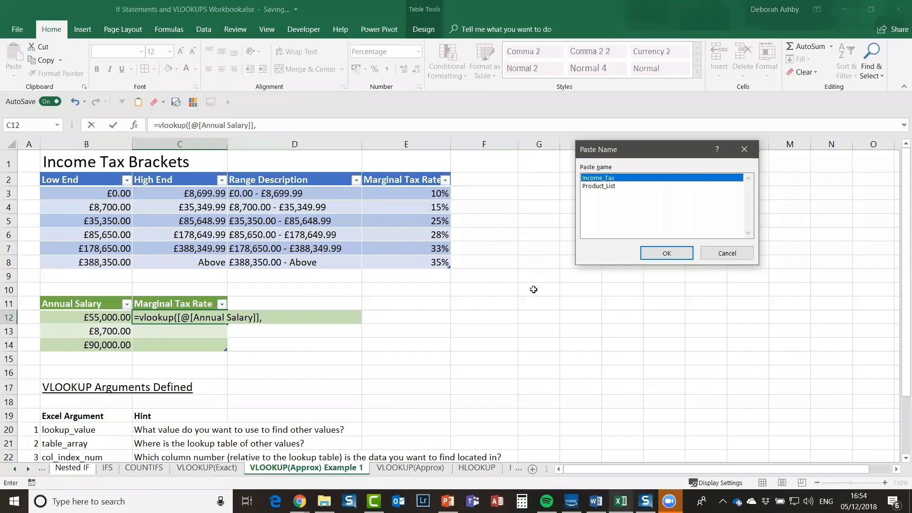
{"action": "key", "text": "Return"}
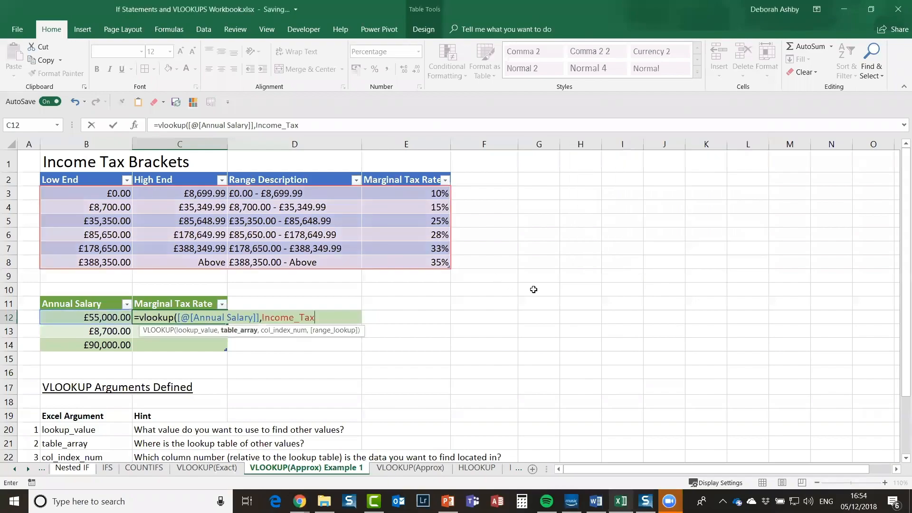
{"action": "type", "text": ","}
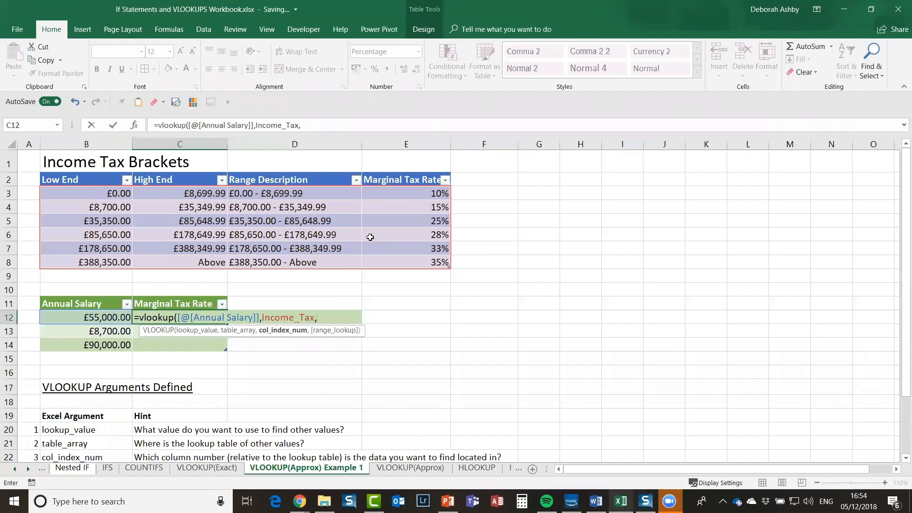
{"action": "type", "text": "4,"}
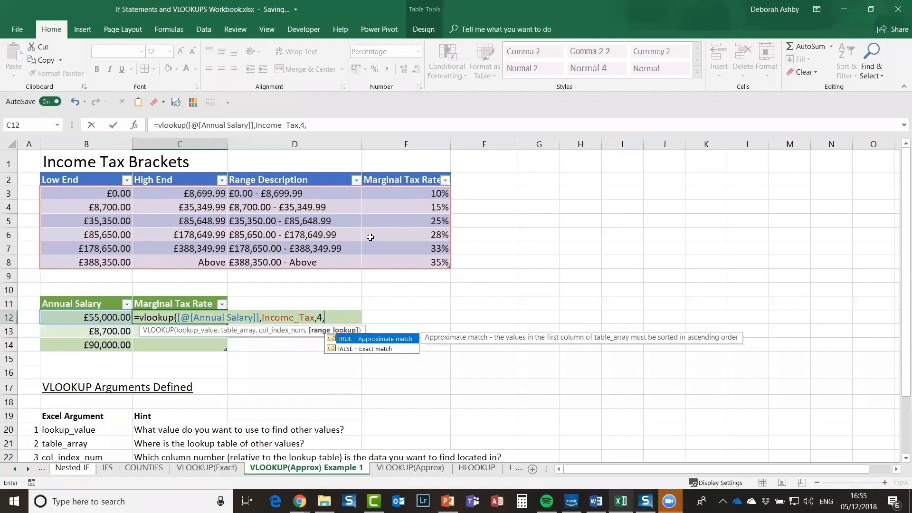
{"action": "type", "text": "TRUE)"}
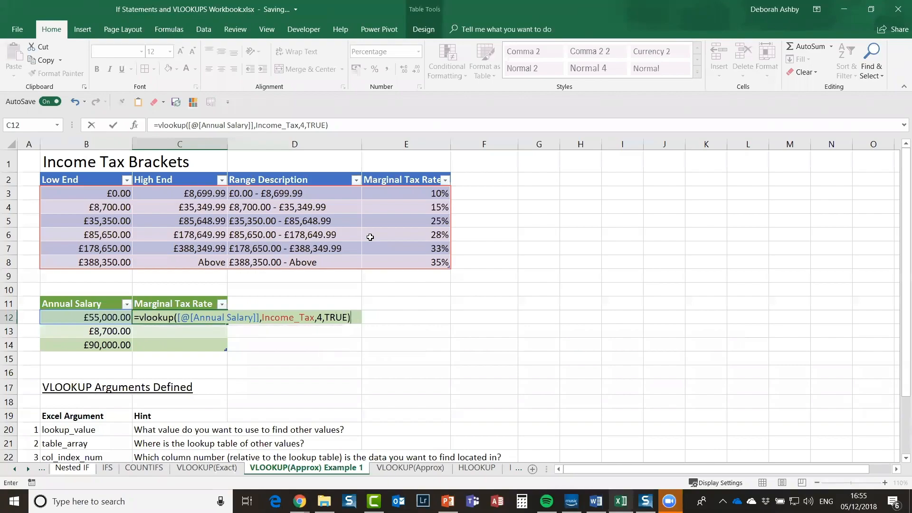
{"action": "key", "text": "Return"}
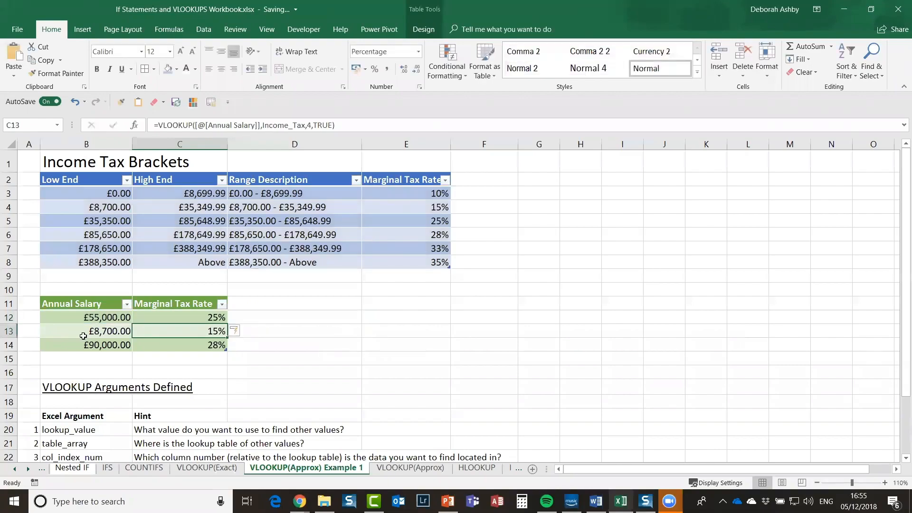
Step: Compare the £55,000, £8,700 and £90,000 salaries with their matching tax brackets and rates
{"action": "left_click", "coordinate": [177, 317]}
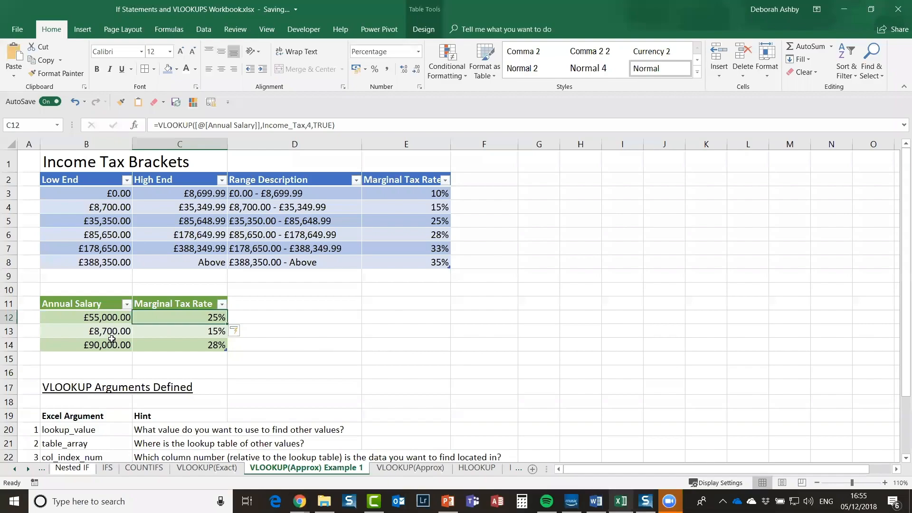
{"action": "left_click", "coordinate": [125, 323]}
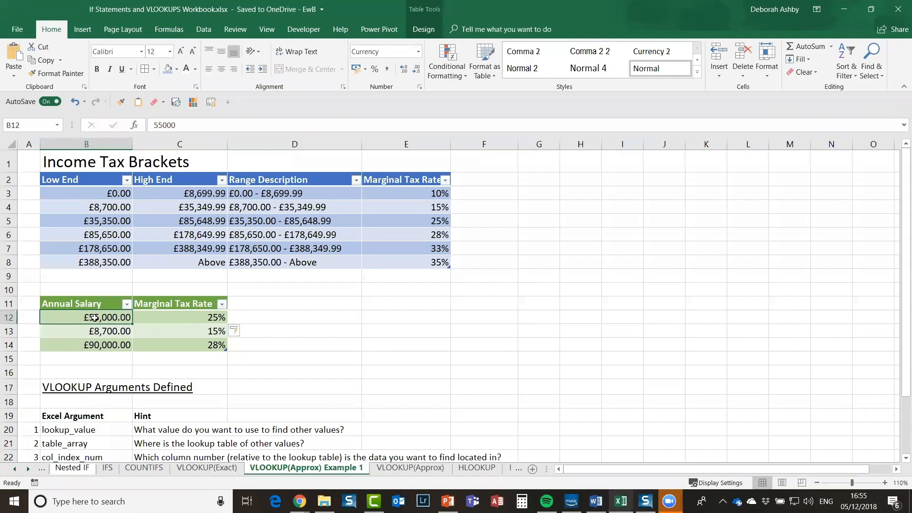
{"action": "left_click", "coordinate": [263, 223]}
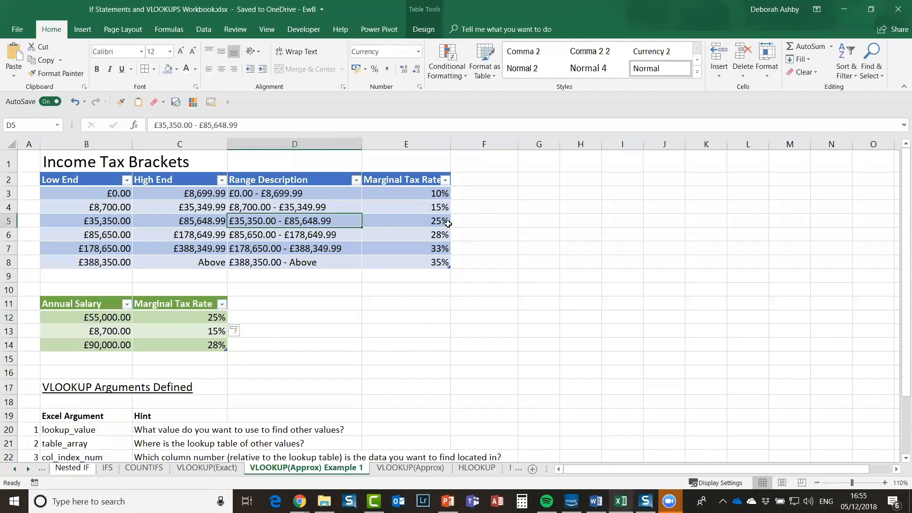
{"action": "left_click", "coordinate": [445, 223]}
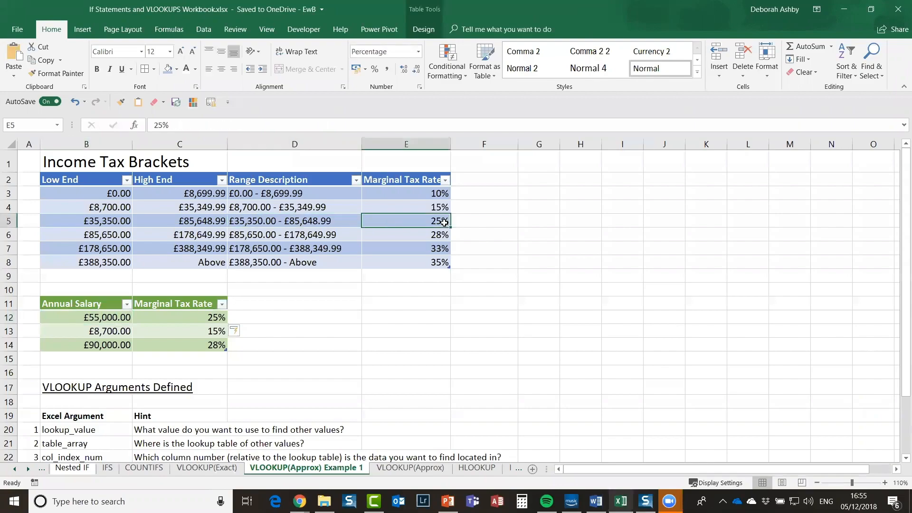
{"action": "left_click", "coordinate": [102, 333]}
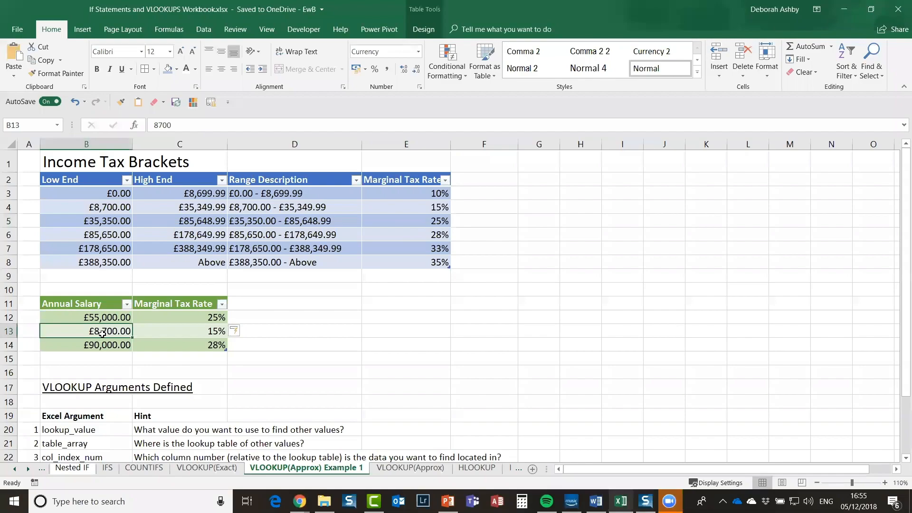
{"action": "left_click", "coordinate": [260, 208]}
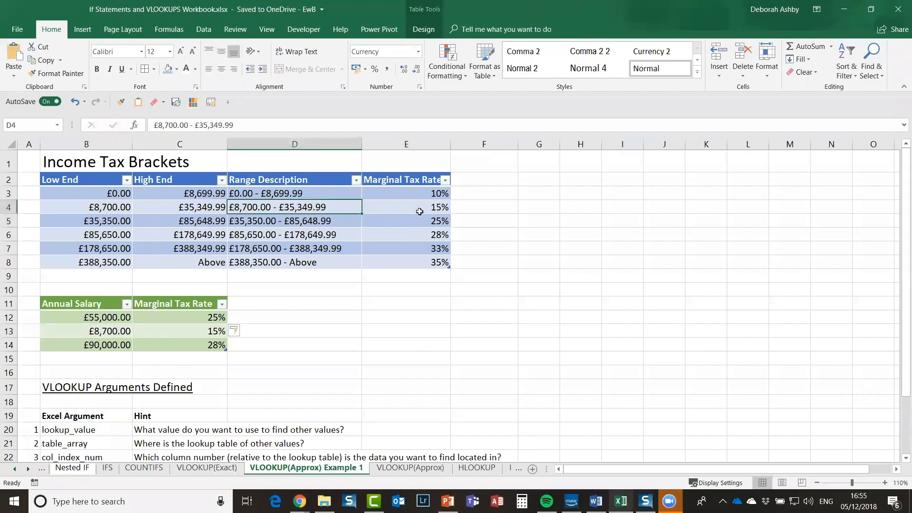
{"action": "left_click", "coordinate": [94, 345]}
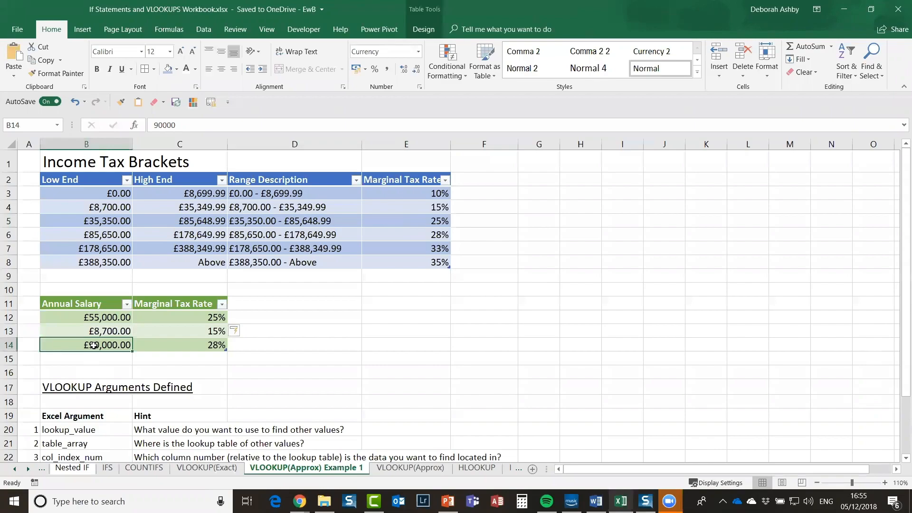
{"action": "left_click", "coordinate": [279, 235]}
Step: Inspect the last row's lookup formula, then open the £8,700 salary in B13 for editing
{"action": "left_click", "coordinate": [190, 345]}
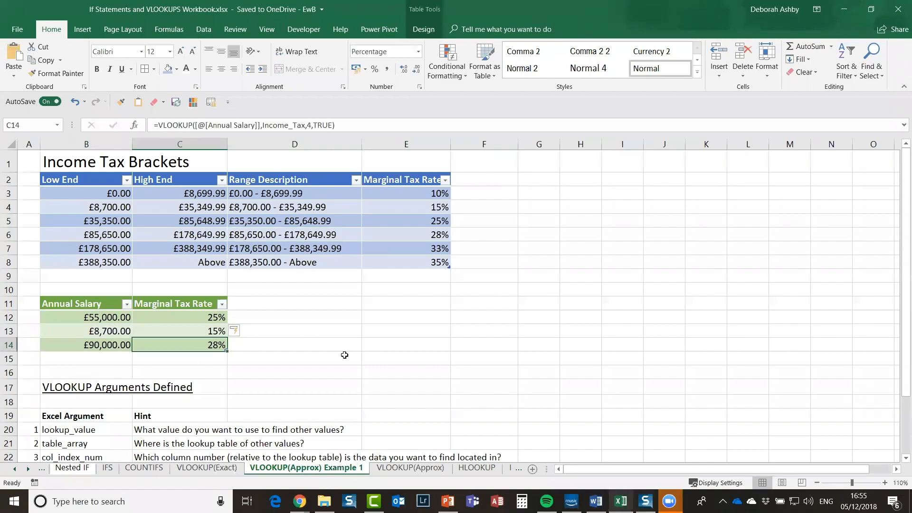
{"action": "left_click", "coordinate": [113, 331]}
{"action": "double_click", "coordinate": [123, 330]}
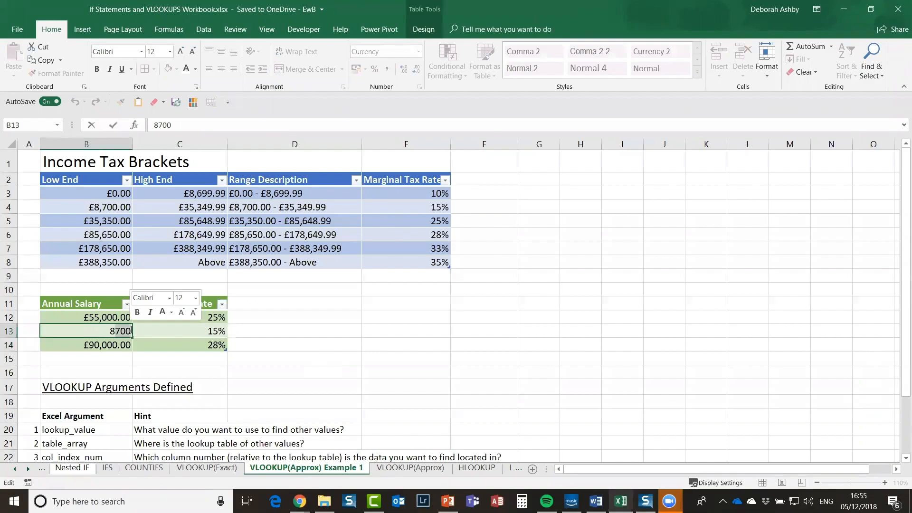
Step: Change the B13 salary to 8699 and open C12's VLOOKUP formula for editing
{"action": "key", "text": "BackSpace"}
{"action": "key", "text": "BackSpace"}
{"action": "type", "text": "699"}
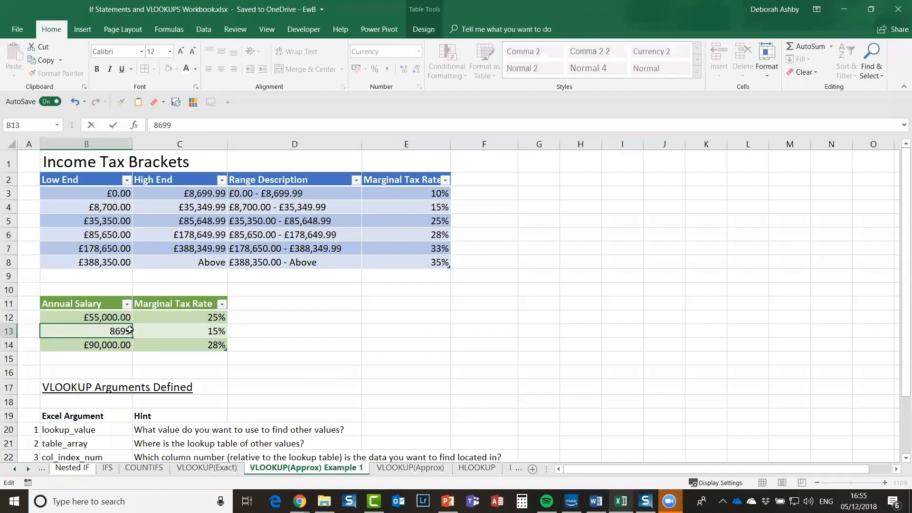
{"action": "key", "text": "Return"}
{"action": "key", "text": "Up"}
{"action": "key", "text": "Right"}
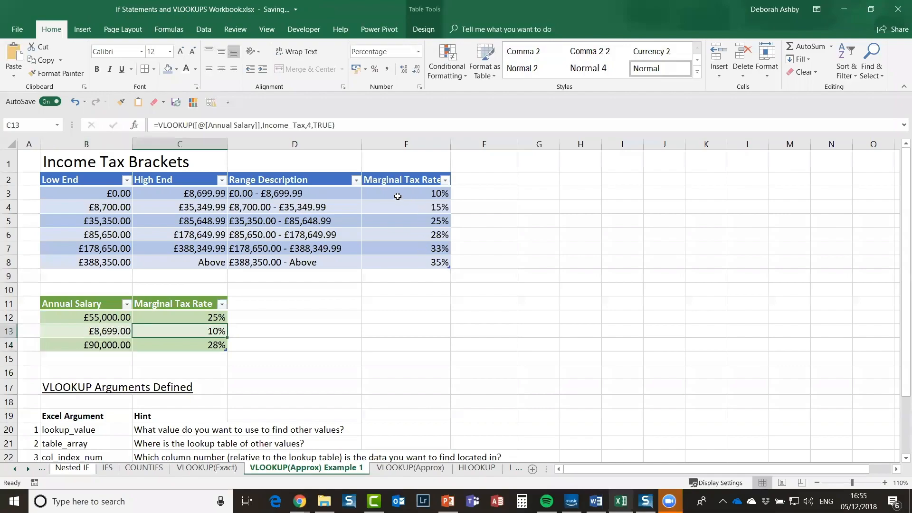
{"action": "left_click", "coordinate": [213, 318]}
{"action": "key", "text": "F2"}
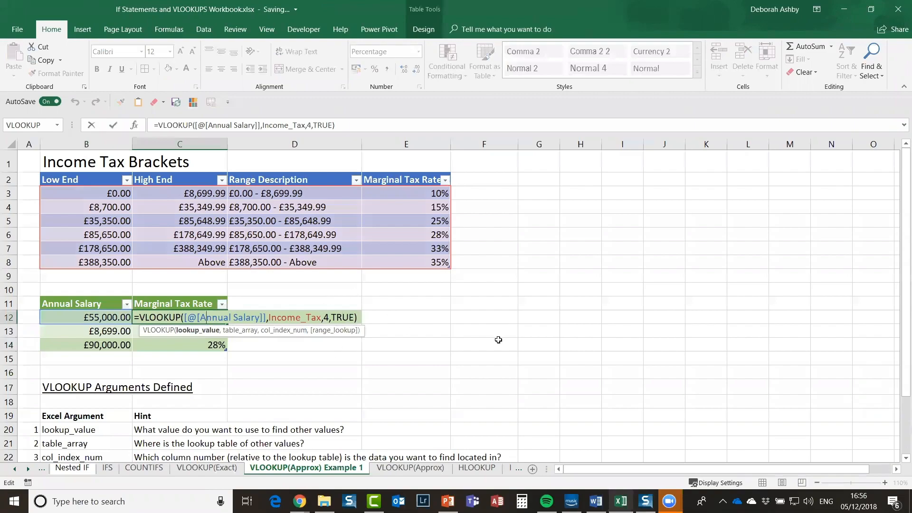
{"action": "left_click", "coordinate": [319, 325]}
{"action": "scroll", "coordinate": [319, 325], "scroll_direction": "down", "scroll_amount": 3}
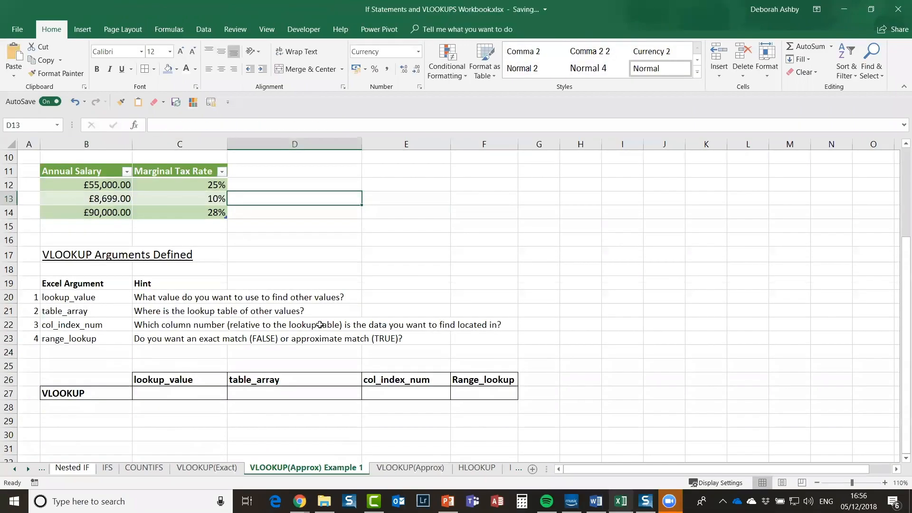
{"action": "scroll", "coordinate": [492, 164], "scroll_direction": "up", "scroll_amount": 3}
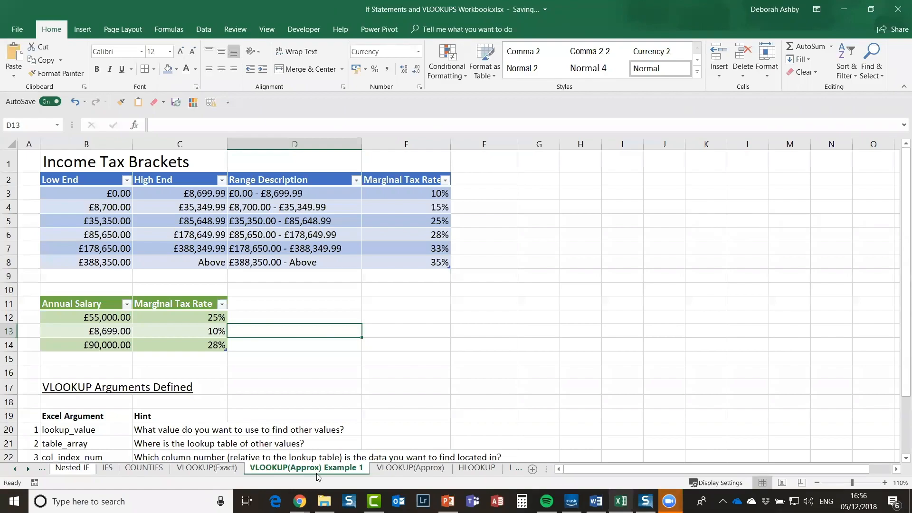
{"action": "key", "text": "Up"}
{"action": "key", "text": "Left"}
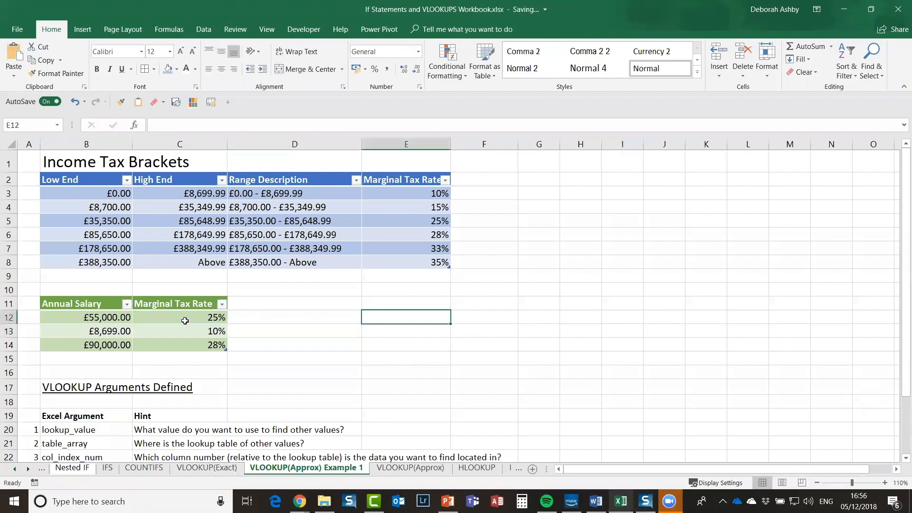
Step: Clear the three existing tax rate results in C12:C14
{"action": "left_click_drag", "start_coordinate": [196, 319], "coordinate": [194, 348]}
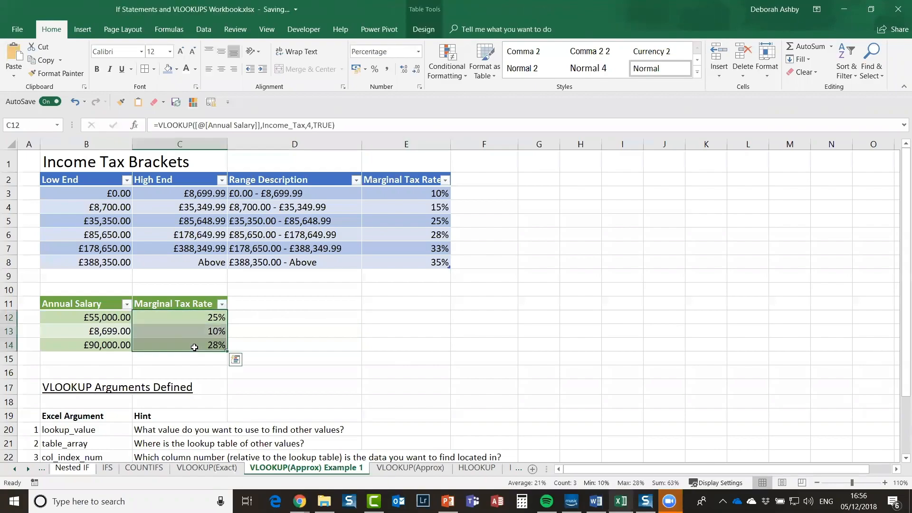
{"action": "key", "text": "Delete"}
{"action": "left_click", "coordinate": [324, 330]}
Step: Review the salaries £55,000, £8,699 and £90,000 in B12:B14, ending on empty C12
{"action": "left_click", "coordinate": [88, 318]}
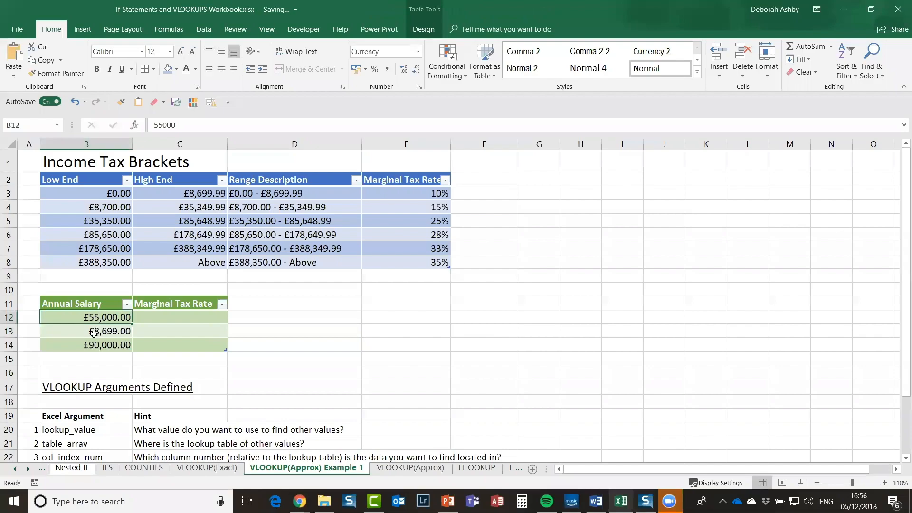
{"action": "left_click", "coordinate": [93, 330]}
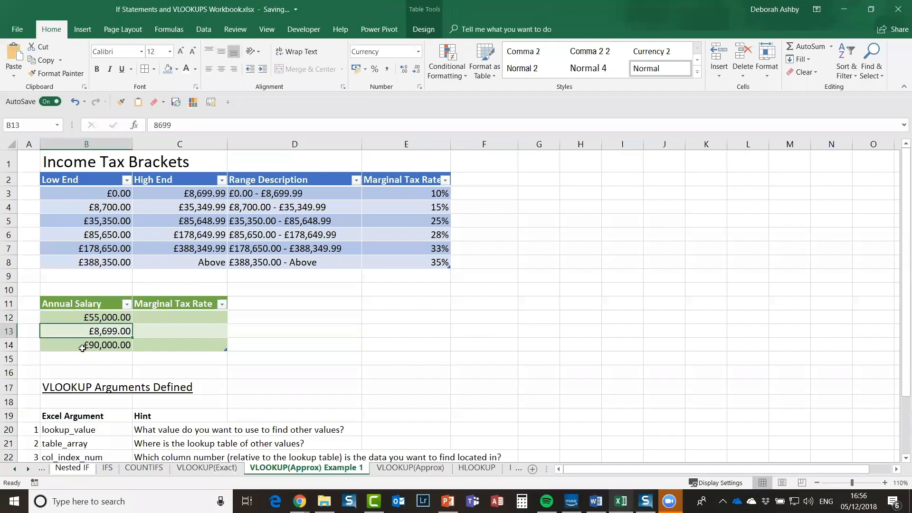
{"action": "key", "text": "Down"}
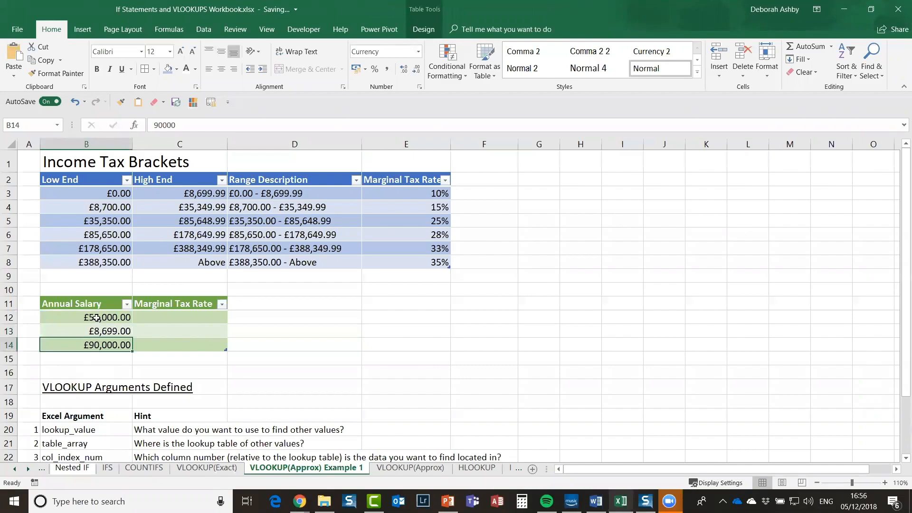
{"action": "key", "text": "Up"}
{"action": "key", "text": "Up"}
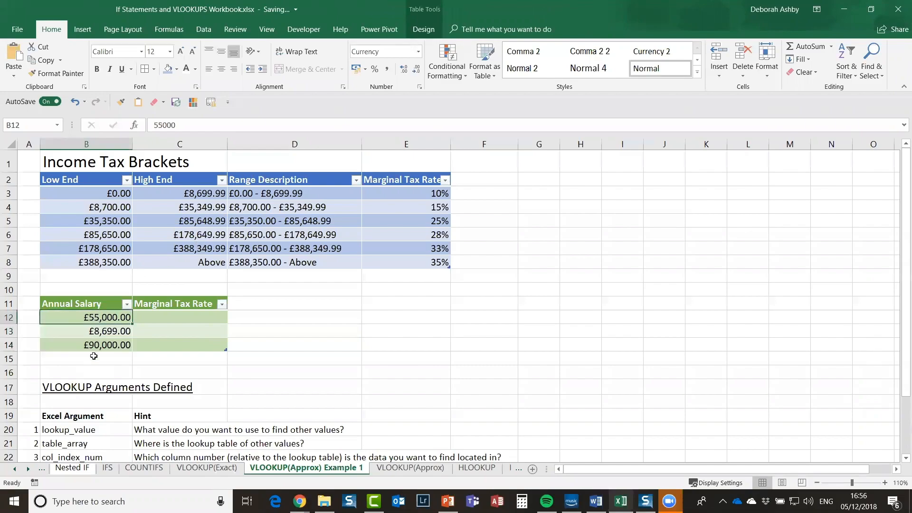
{"action": "left_click", "coordinate": [174, 321]}
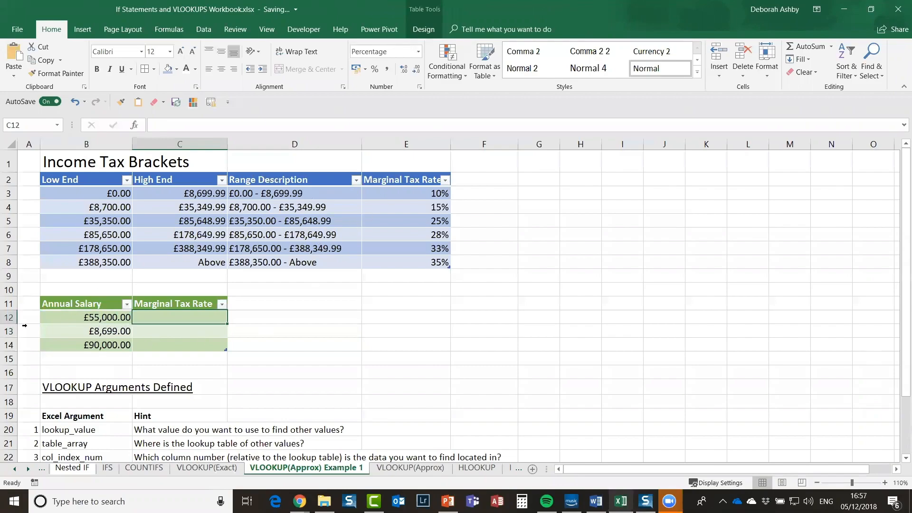
Step: Check salary B12 against the bracket descriptions, then start =vlookup( in C12
{"action": "left_click", "coordinate": [54, 320]}
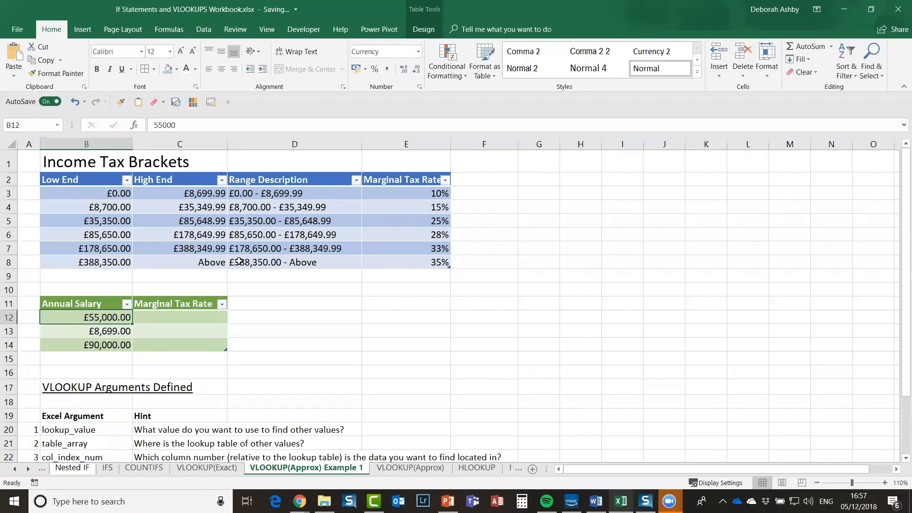
{"action": "left_click", "coordinate": [261, 191]}
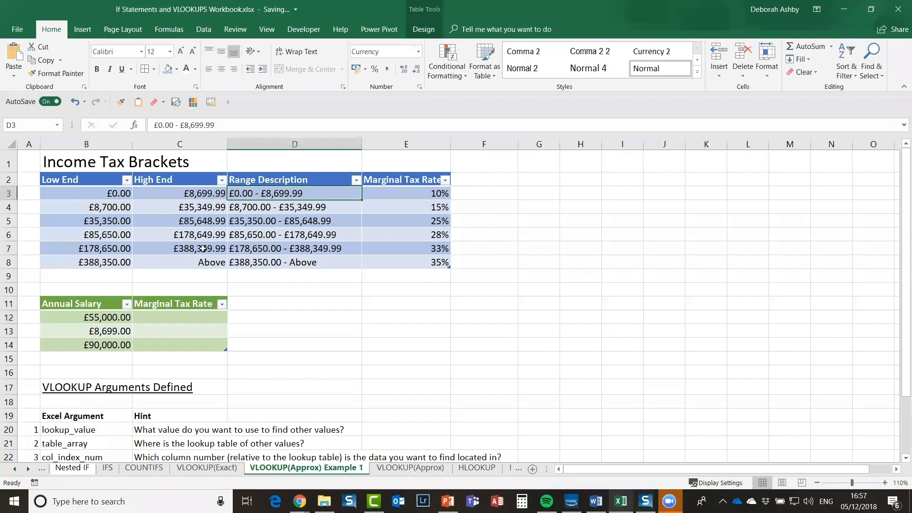
{"action": "left_click", "coordinate": [271, 220]}
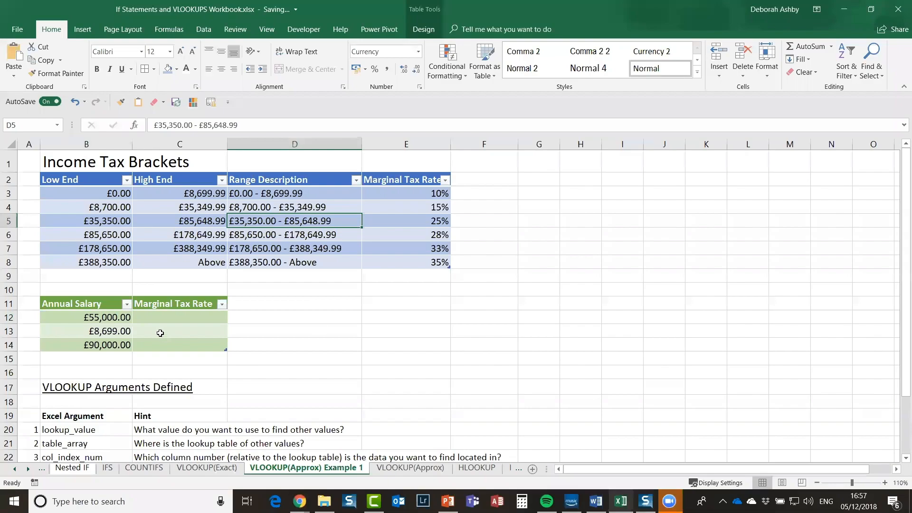
{"action": "left_click", "coordinate": [160, 318]}
{"action": "type", "text": "=vlookup("}
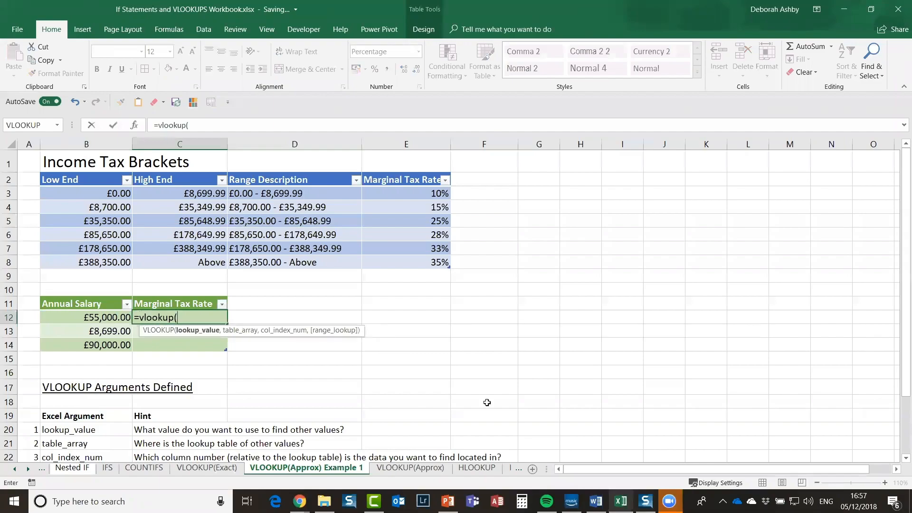
Step: Complete =VLOOKUP(B12,Income_Tax,4,TRUE) so the rates show 25%, 10% and 28%
{"action": "left_click", "coordinate": [80, 319]}
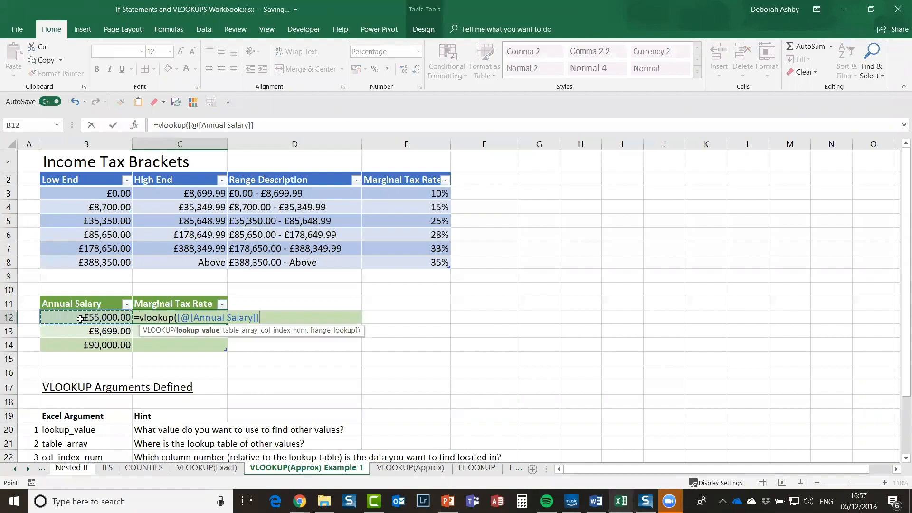
{"action": "type", "text": ","}
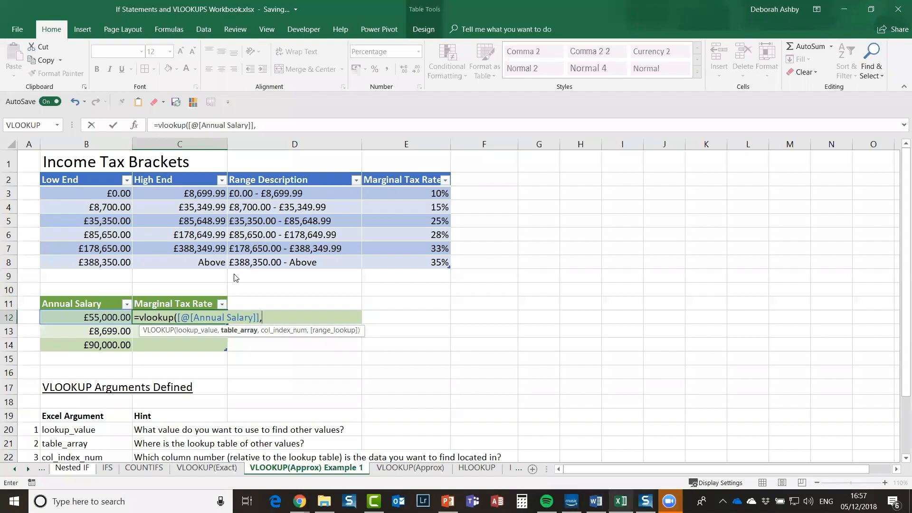
{"action": "key", "text": "F3"}
{"action": "left_click", "coordinate": [620, 184]}
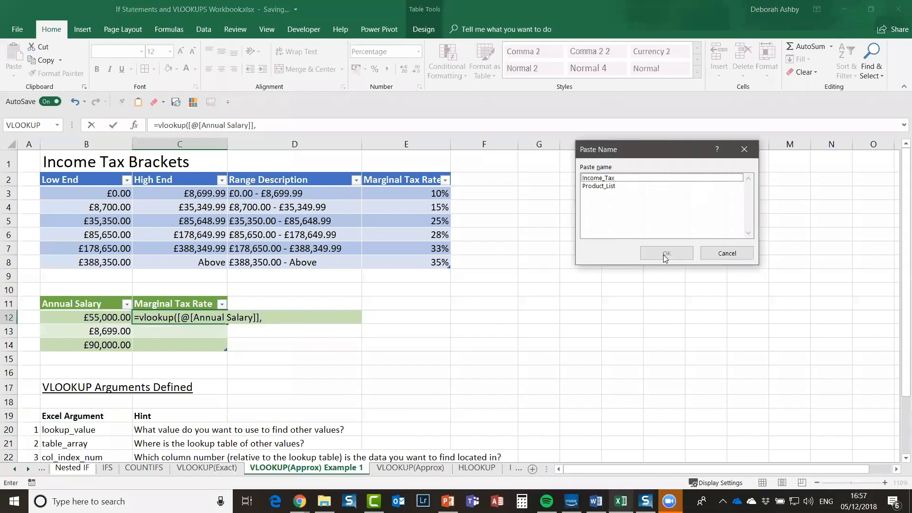
{"action": "left_click", "coordinate": [666, 253]}
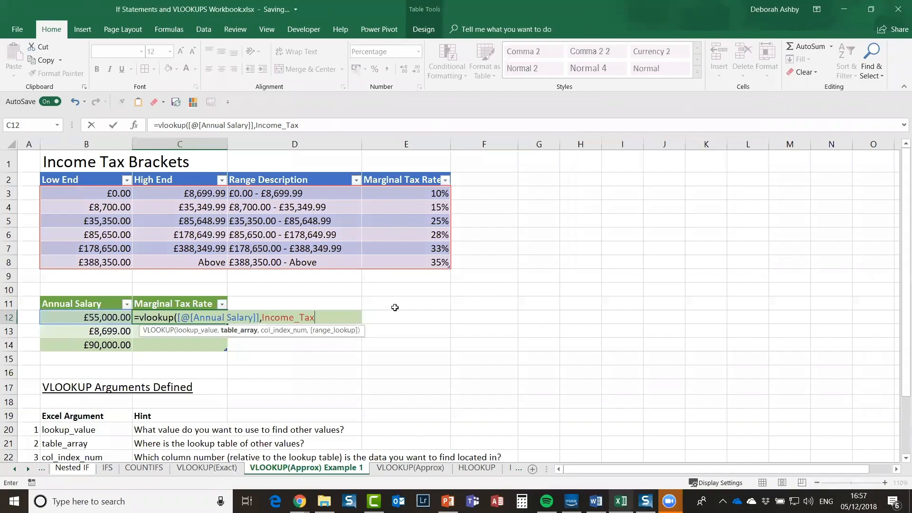
{"action": "type", "text": ","}
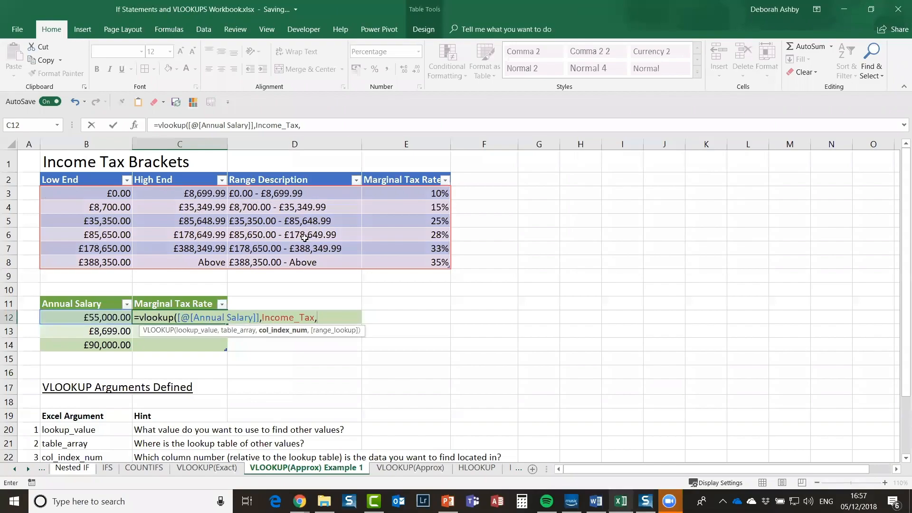
{"action": "type", "text": "4,"}
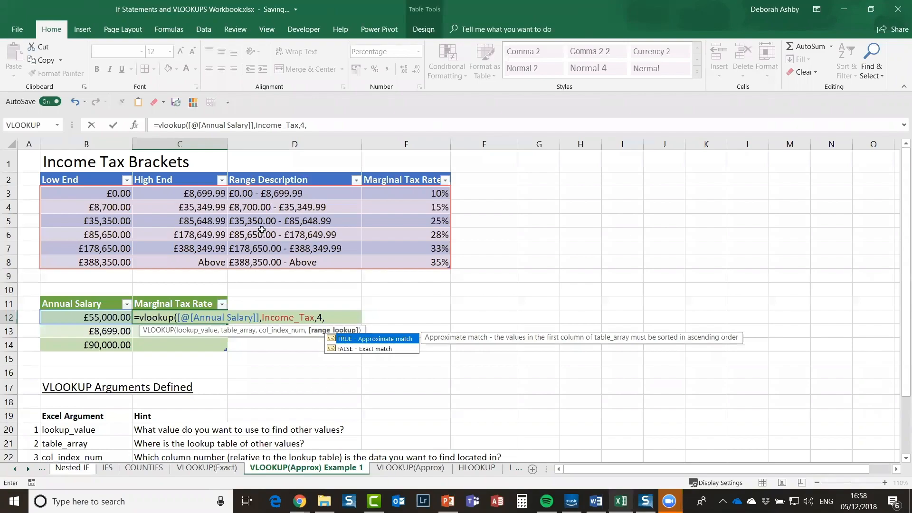
{"action": "type", "text": "true)"}
{"action": "key", "text": "Return"}
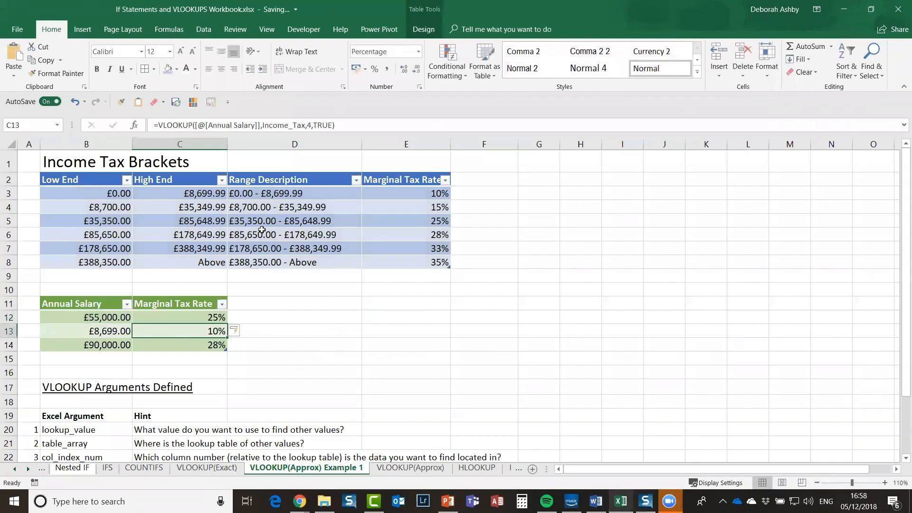
{"action": "key", "text": "Right"}
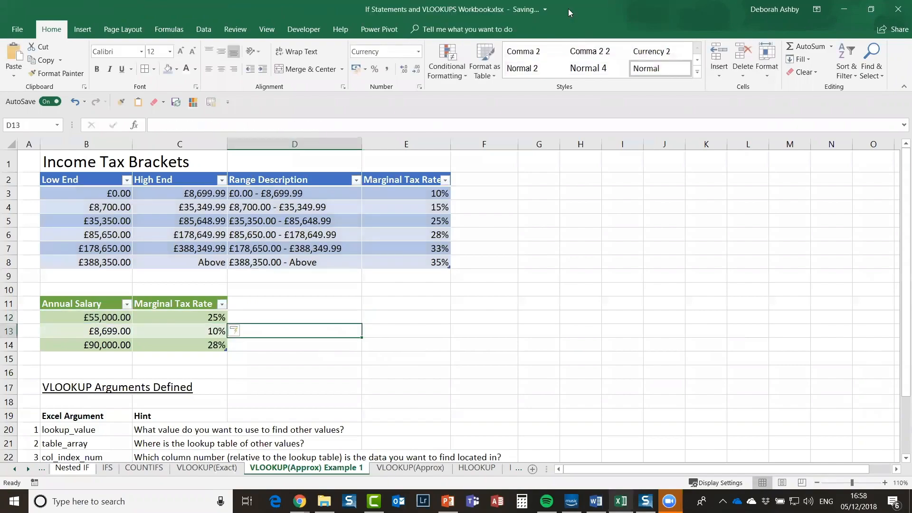
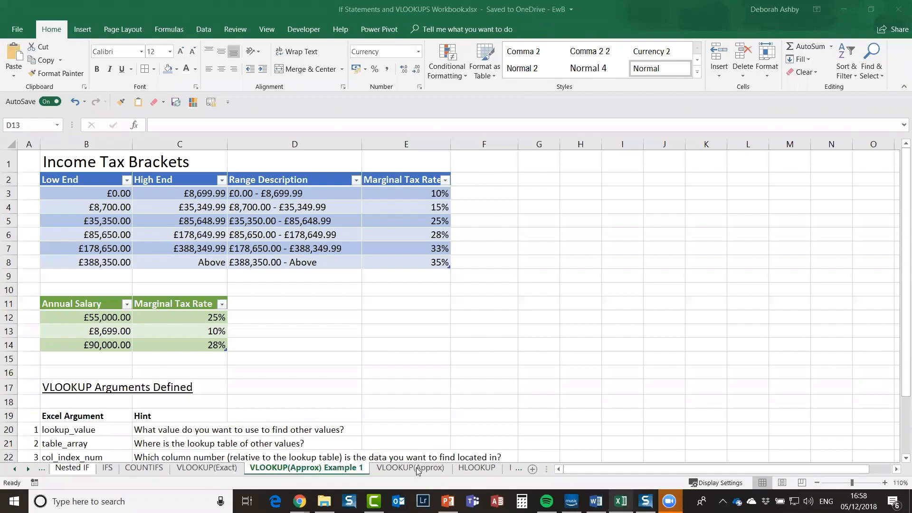
Step: Go to the VLOOKUP(Approx) sheet with its empty Reduction column and Reduction Rate table
{"action": "left_click", "coordinate": [416, 467]}
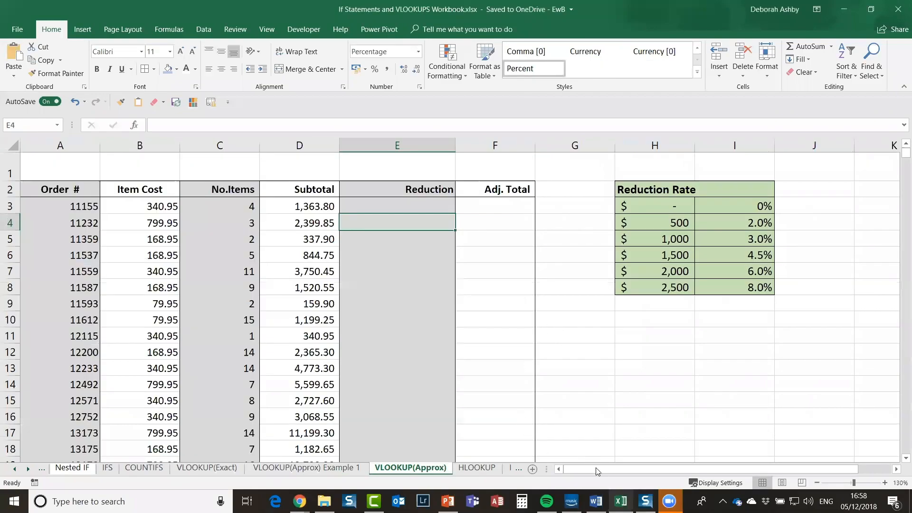
{"action": "left_click_drag", "start_coordinate": [589, 470], "coordinate": [599, 444]}
{"action": "left_click", "coordinate": [386, 207]}
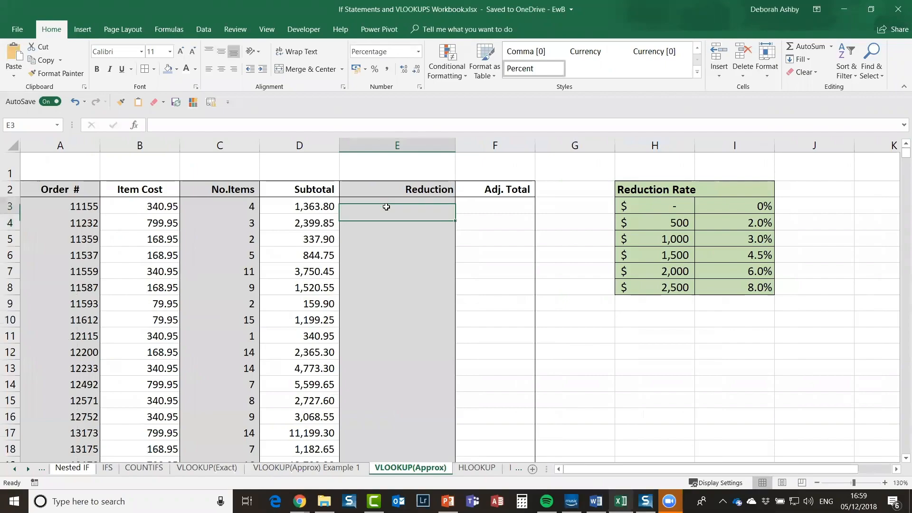
{"action": "left_click", "coordinate": [73, 209]}
{"action": "left_click", "coordinate": [76, 190]}
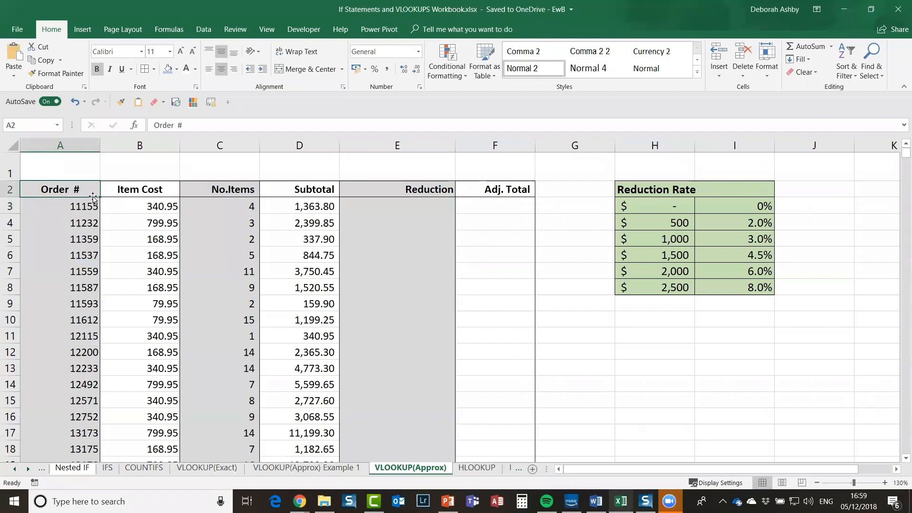
{"action": "left_click", "coordinate": [138, 192]}
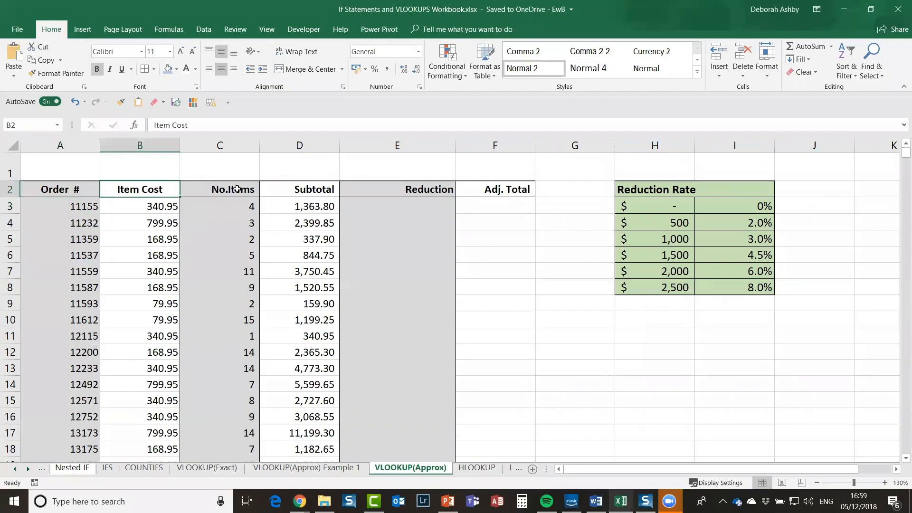
{"action": "left_click", "coordinate": [313, 192]}
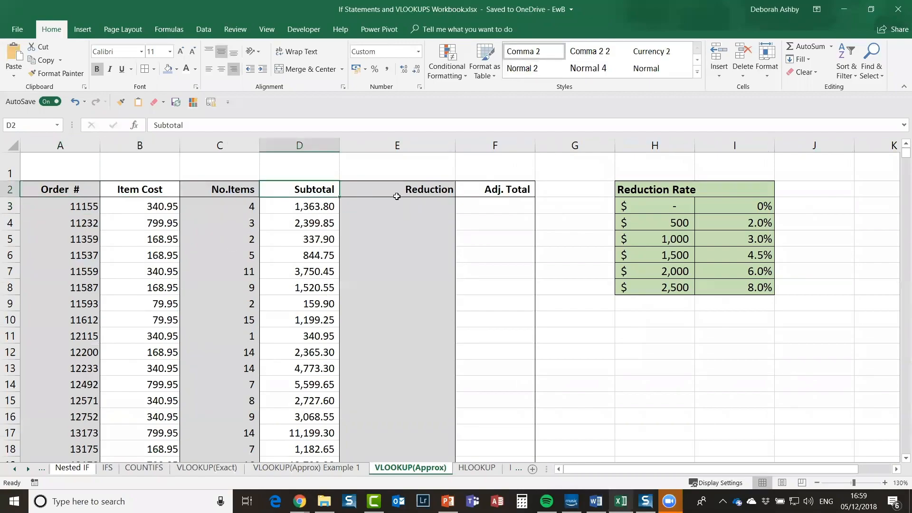
{"action": "left_click", "coordinate": [449, 190]}
{"action": "key", "text": "Right"}
{"action": "left_click", "coordinate": [404, 210]}
{"action": "left_click", "coordinate": [638, 189]}
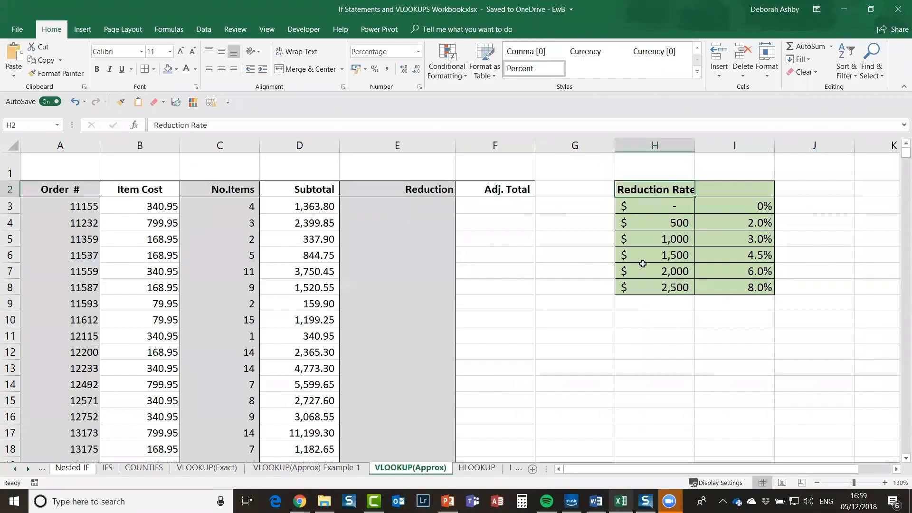
{"action": "left_click", "coordinate": [705, 283], "text": "shift"}
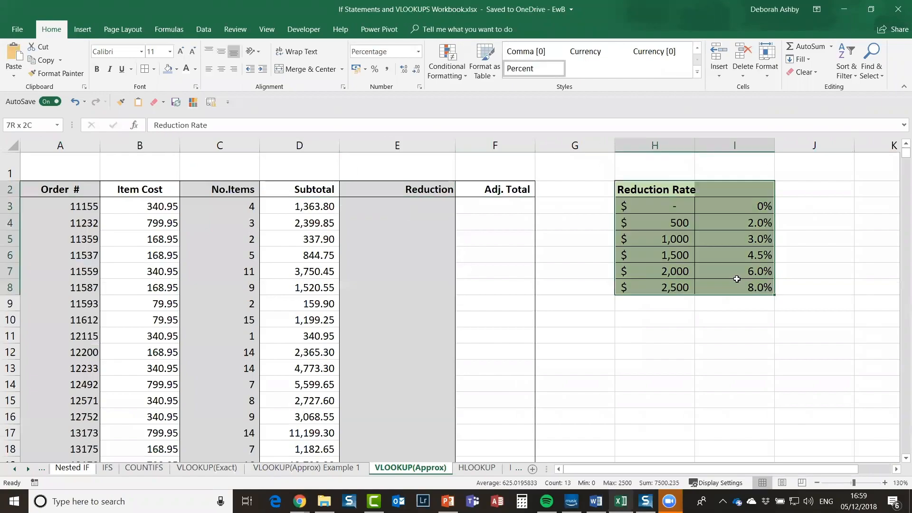
{"action": "left_click", "coordinate": [657, 238]}
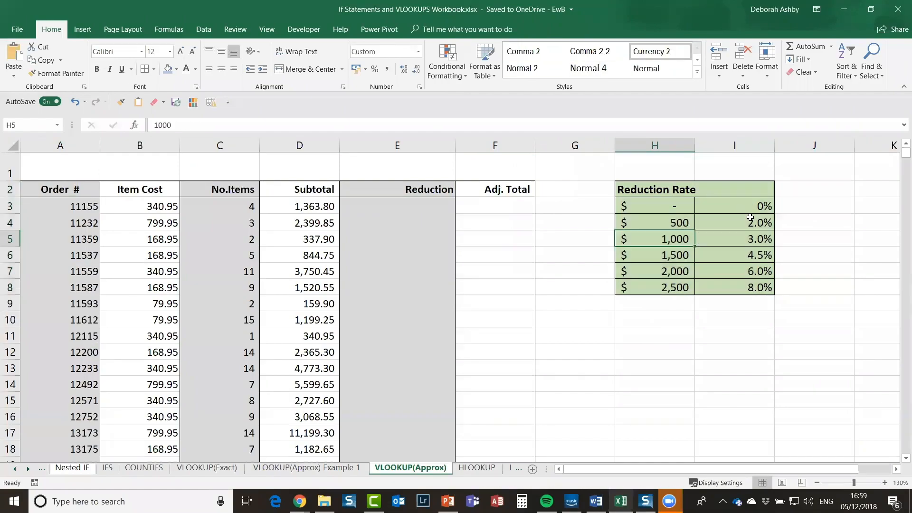
{"action": "left_click", "coordinate": [664, 228]}
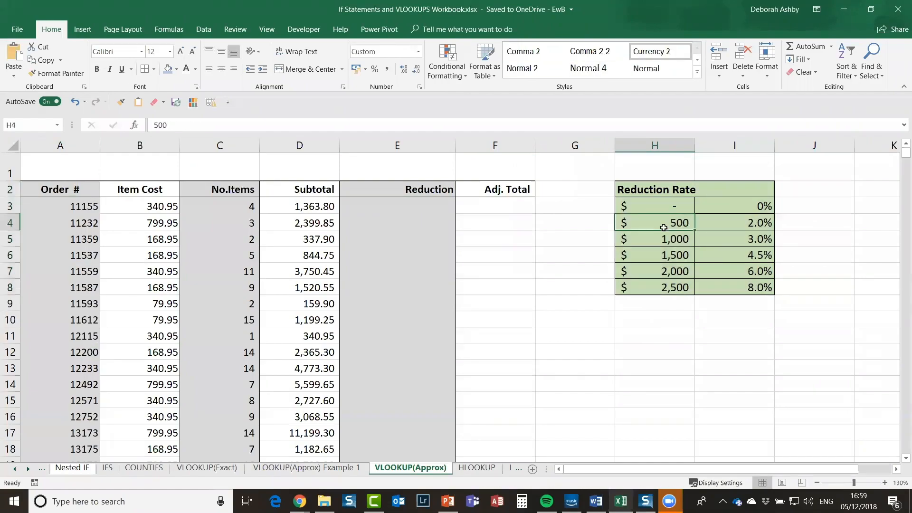
{"action": "left_click", "coordinate": [302, 206]}
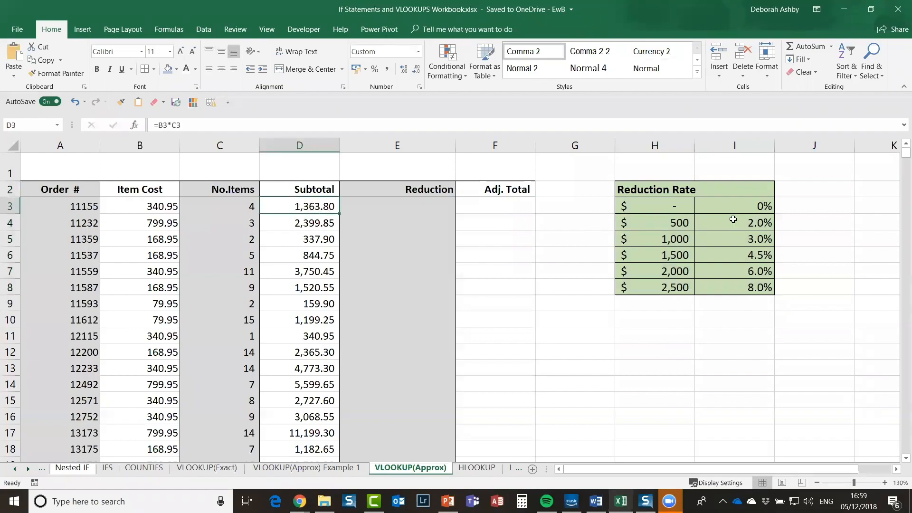
{"action": "left_click", "coordinate": [753, 223]}
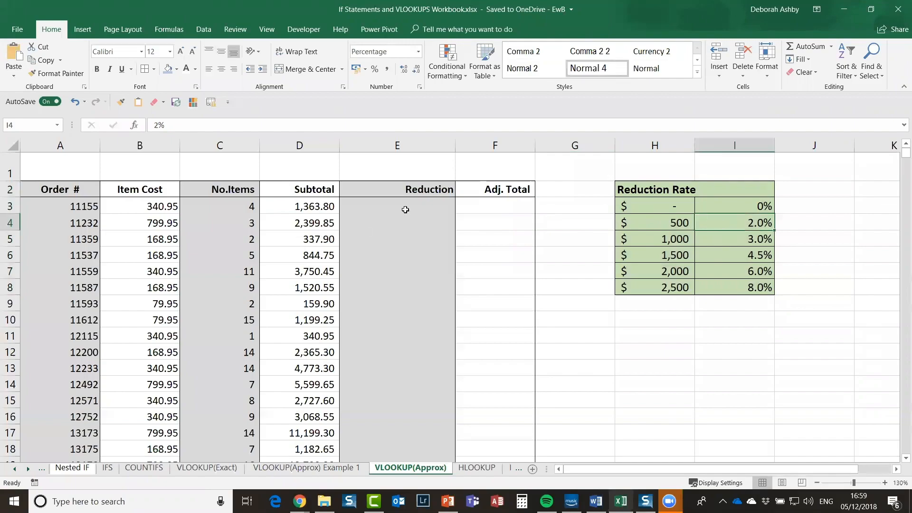
{"action": "left_click", "coordinate": [391, 206]}
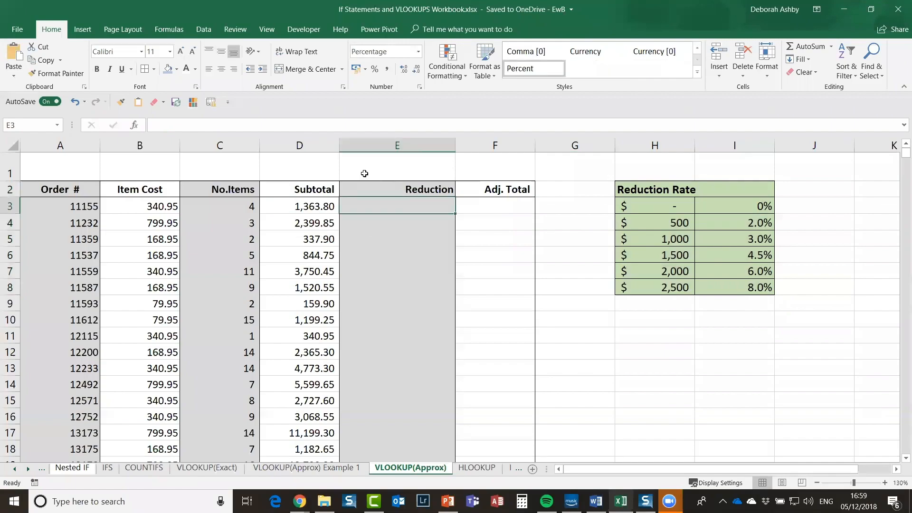
{"action": "left_click", "coordinate": [308, 209]}
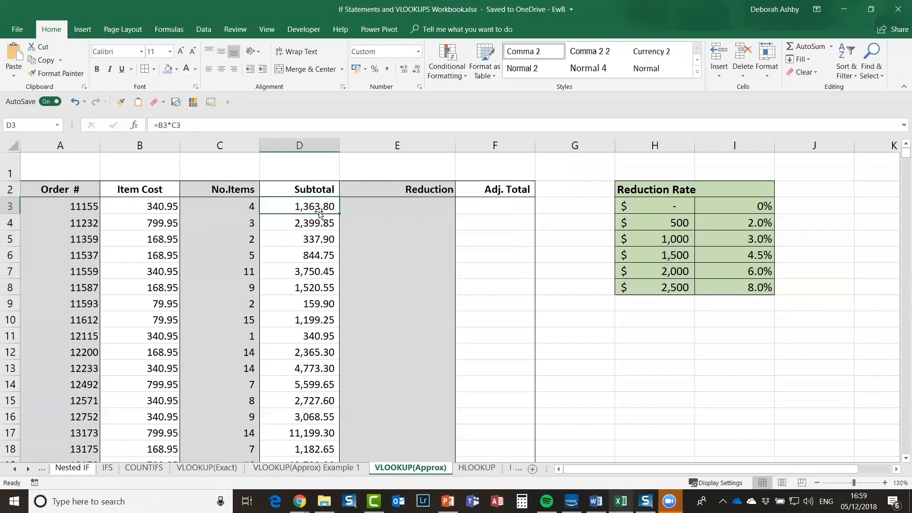
{"action": "left_click", "coordinate": [664, 255]}
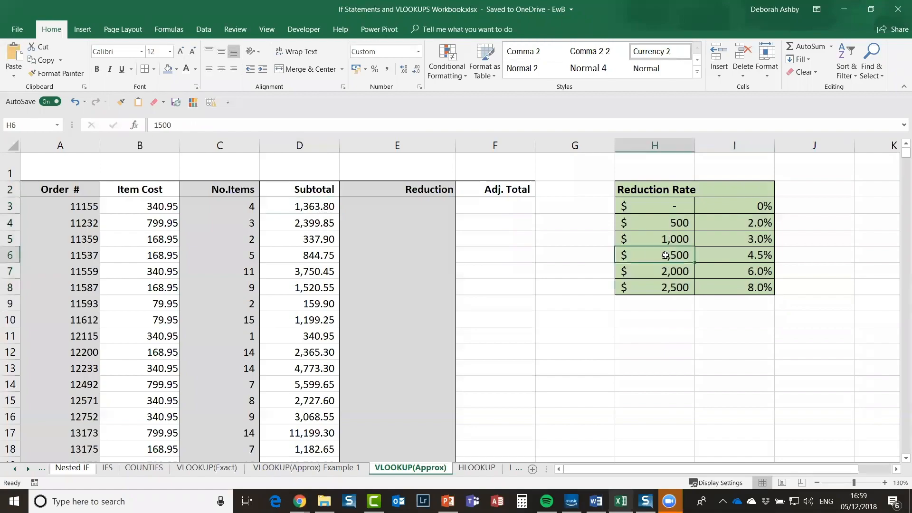
{"action": "left_click", "coordinate": [749, 256]}
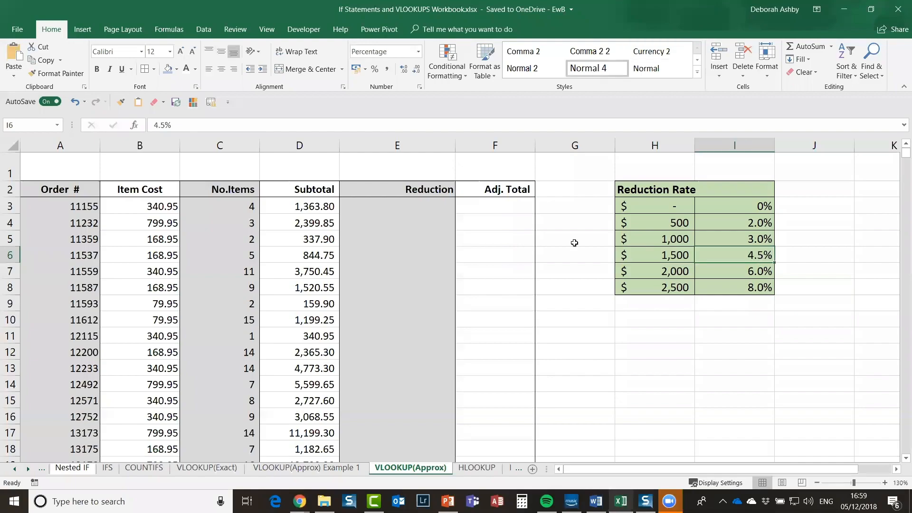
{"action": "left_click", "coordinate": [431, 211]}
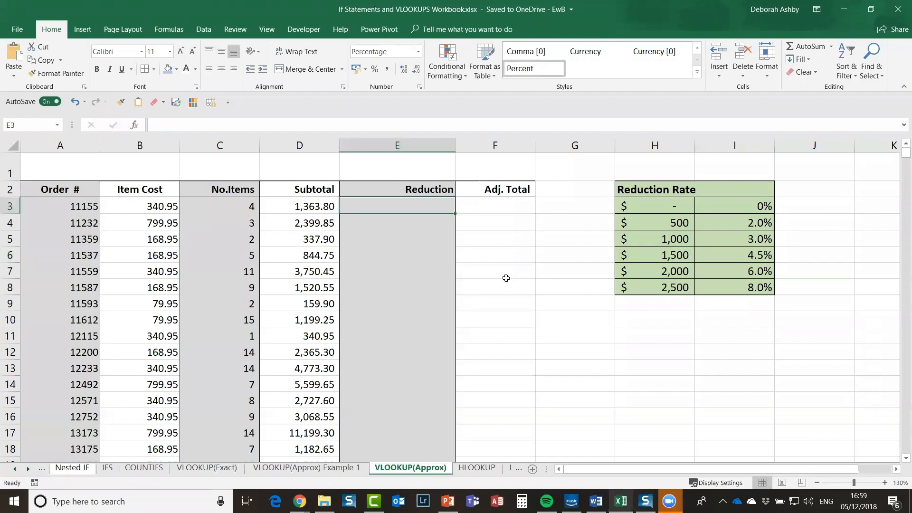
Step: Name the Reduction Rate table range Reduction_Rate, then start =vlookup( in E3
{"action": "type", "text": "="}
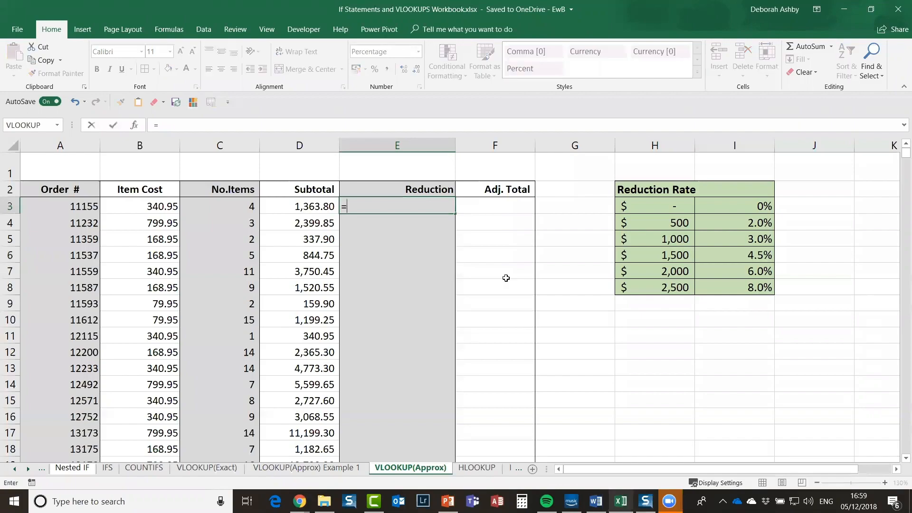
{"action": "type", "text": "v"}
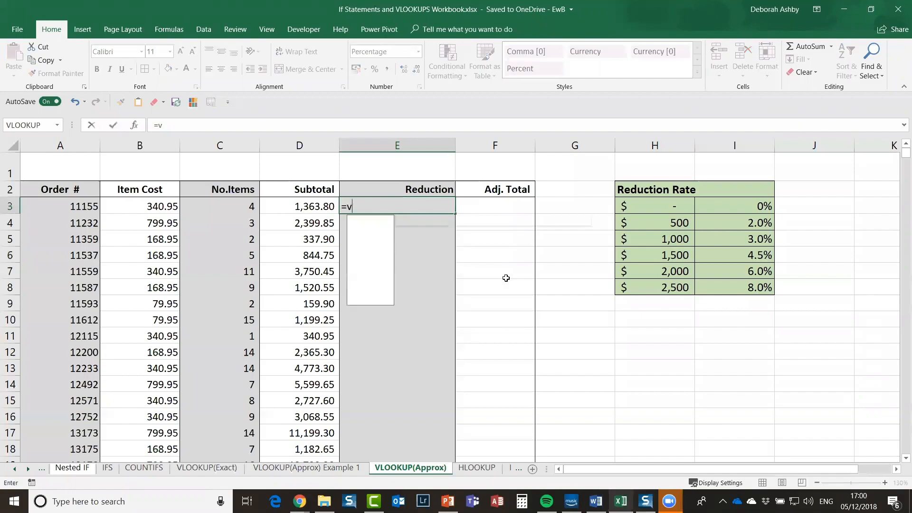
{"action": "type", "text": "lookup"}
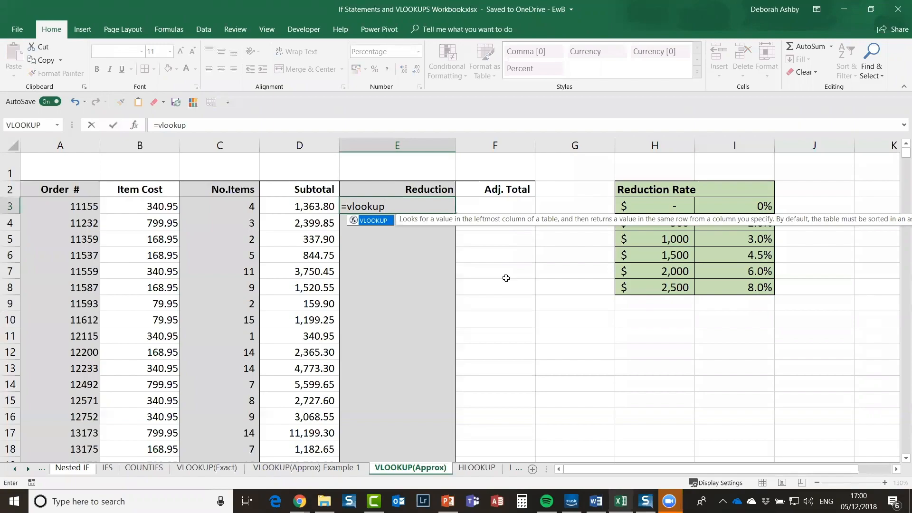
{"action": "type", "text": "("}
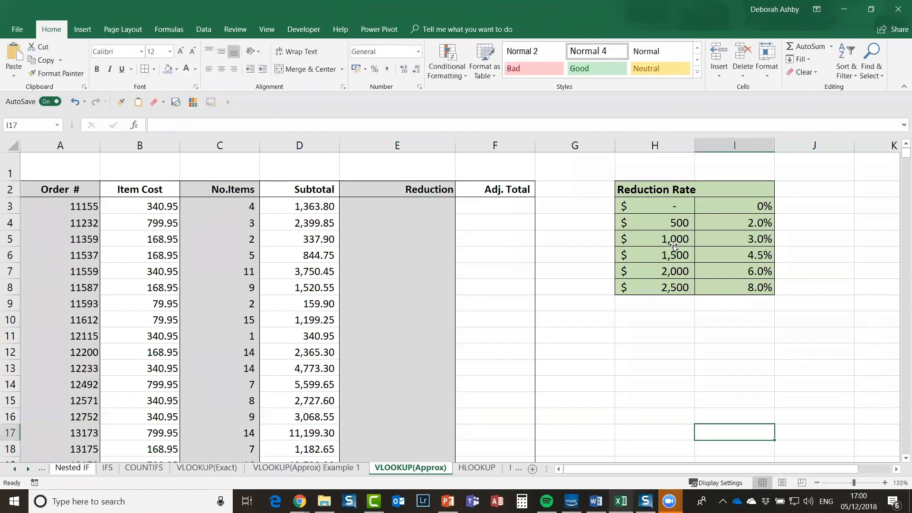
{"action": "left_click", "coordinate": [674, 244]}
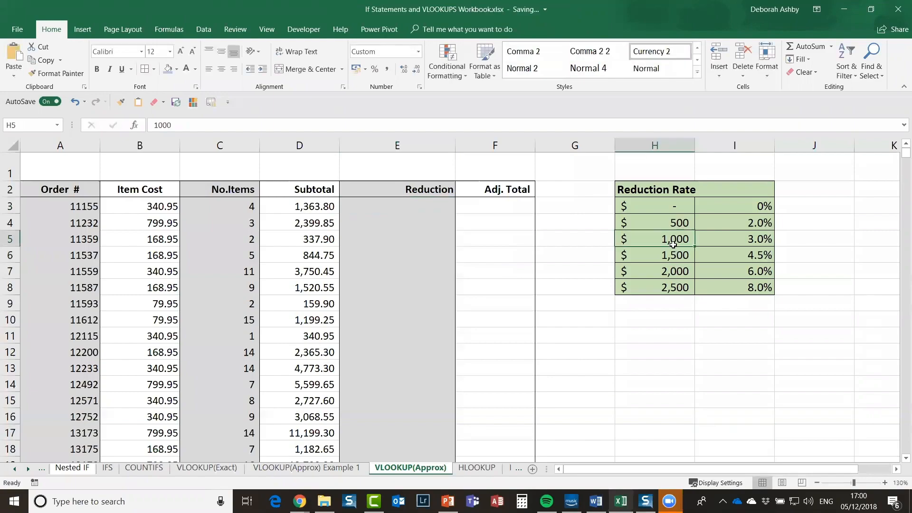
{"action": "key", "text": "ctrl+a"}
{"action": "left_click", "coordinate": [36, 123]}
{"action": "type", "text": "Reduction_R"}
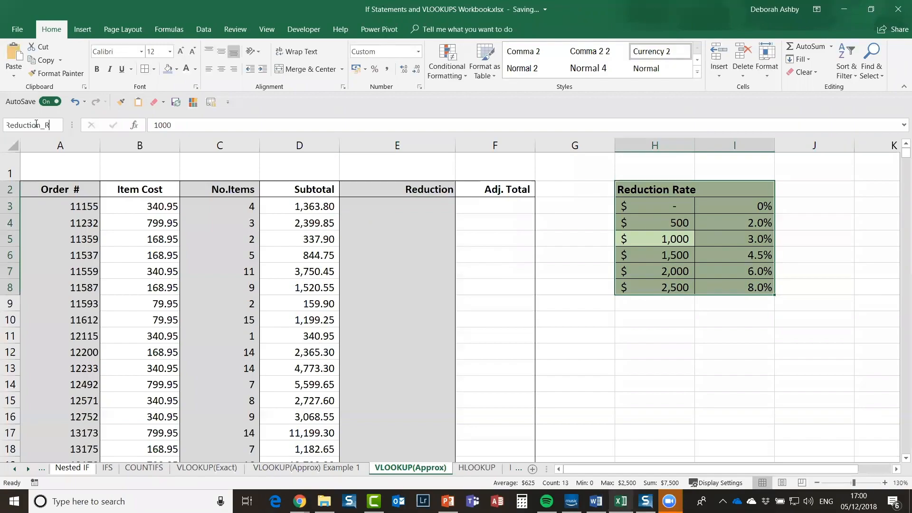
{"action": "type", "text": "ate"}
{"action": "key", "text": "Return"}
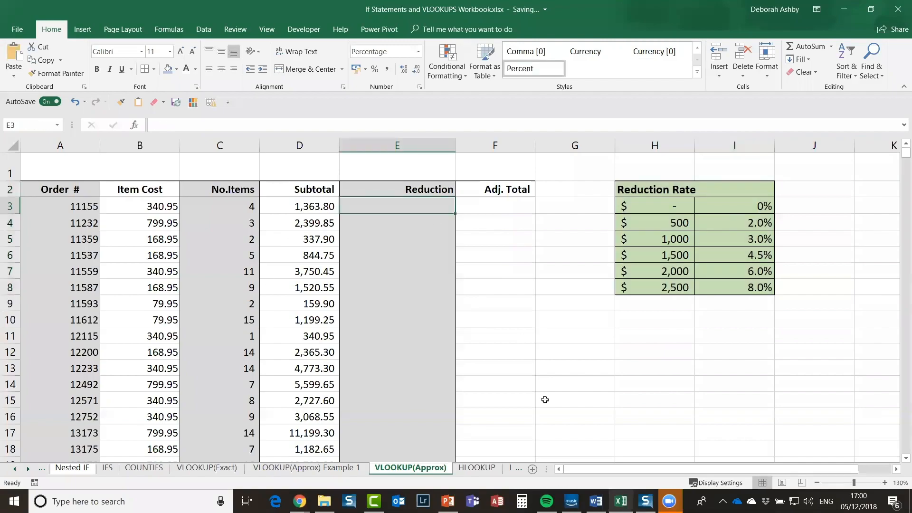
{"action": "type", "text": "="}
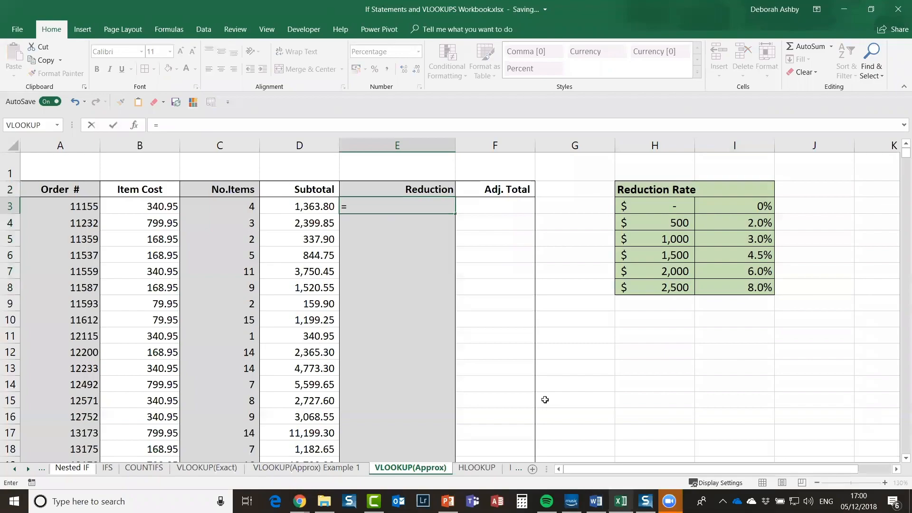
{"action": "type", "text": "vlookup"}
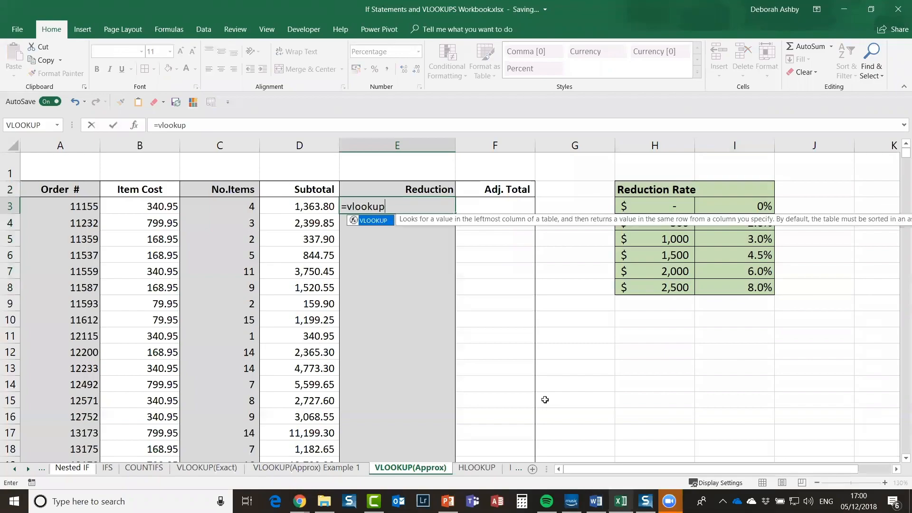
{"action": "type", "text": "("}
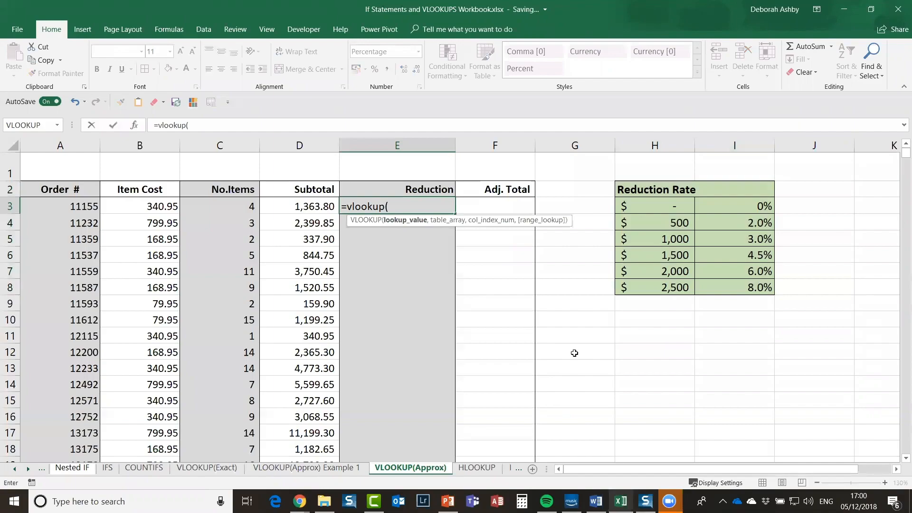
Step: Complete =VLOOKUP(D3,Reduction_Rate,2,TRUE) in E3 so it returns a 3.0% reduction
{"action": "left_click", "coordinate": [305, 208]}
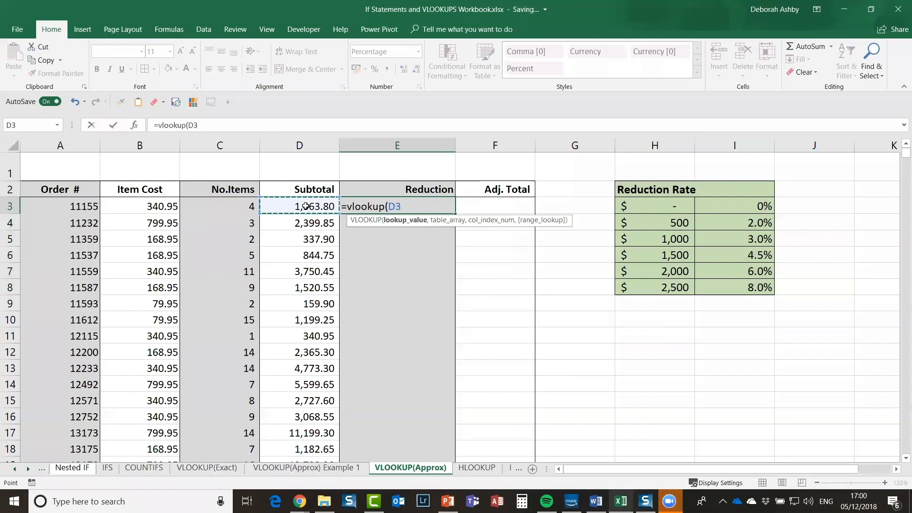
{"action": "type", "text": ","}
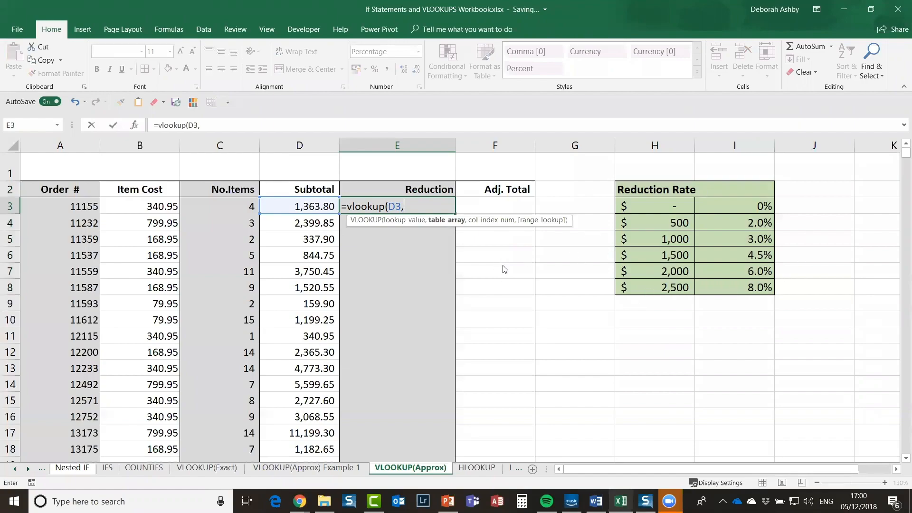
{"action": "key", "text": "F3"}
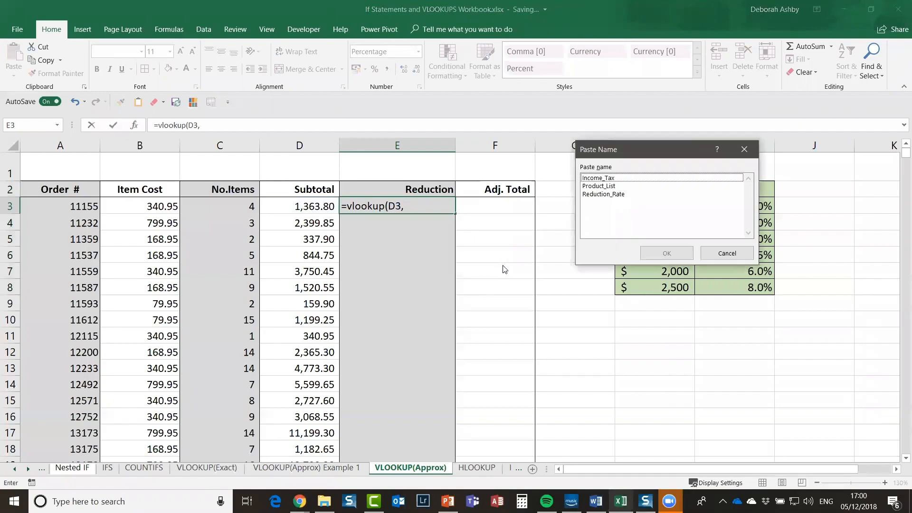
{"action": "left_click", "coordinate": [602, 195]}
{"action": "left_click", "coordinate": [687, 254]}
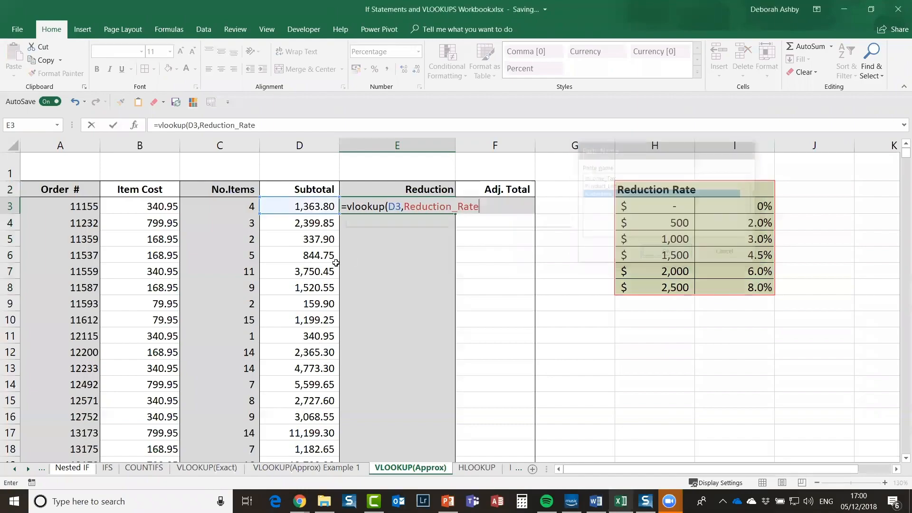
{"action": "type", "text": ","}
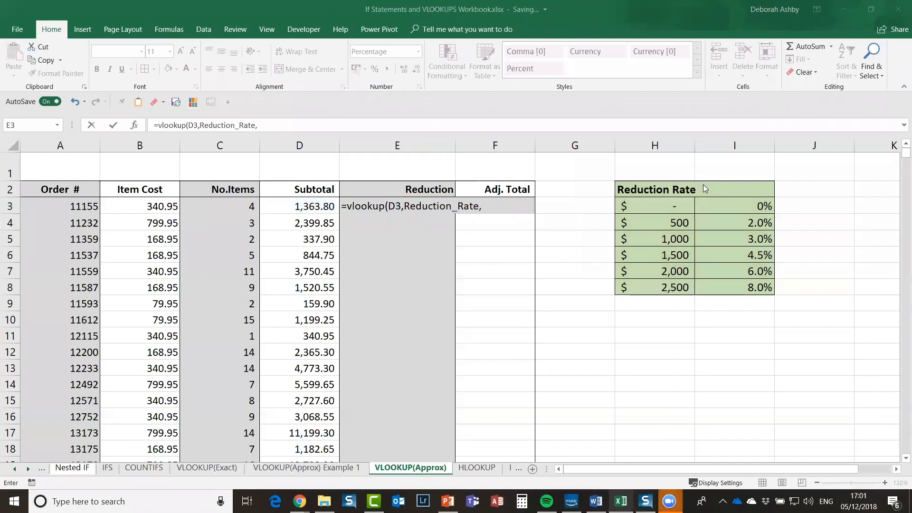
{"action": "type", "text": "2"}
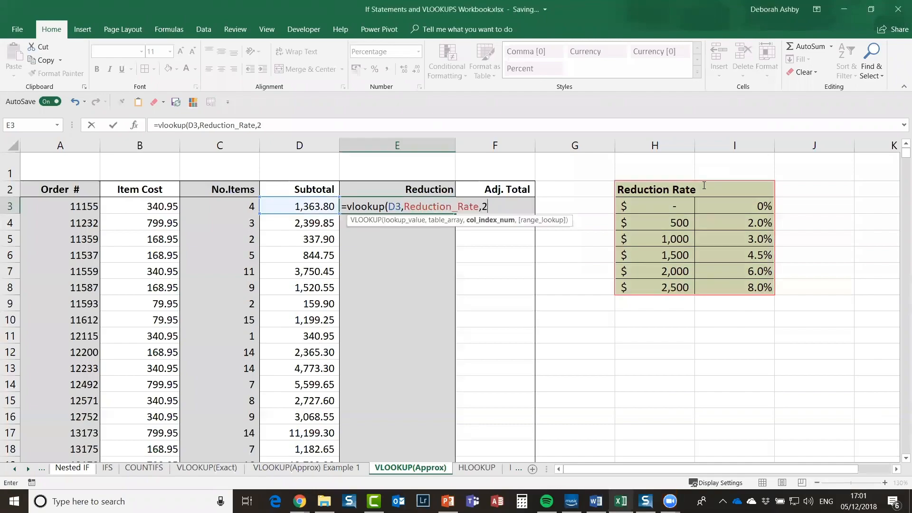
{"action": "type", "text": ","}
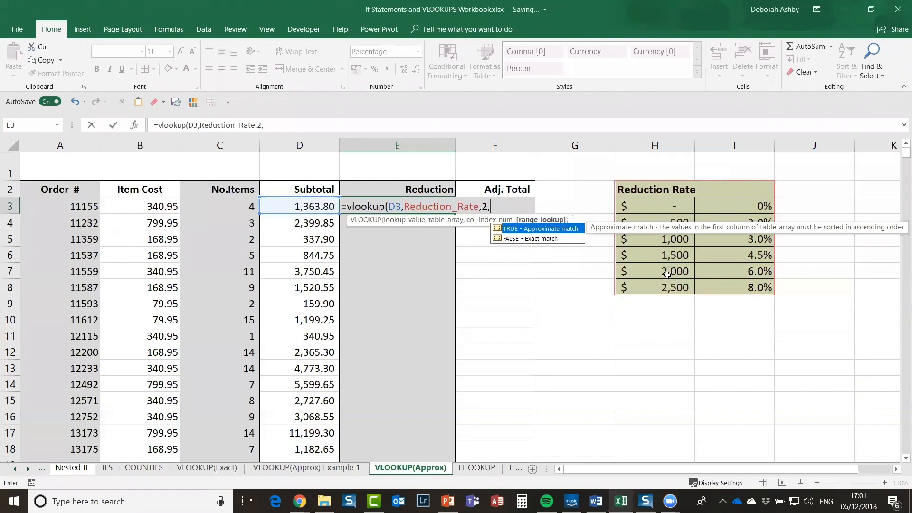
{"action": "double_click", "coordinate": [539, 229]}
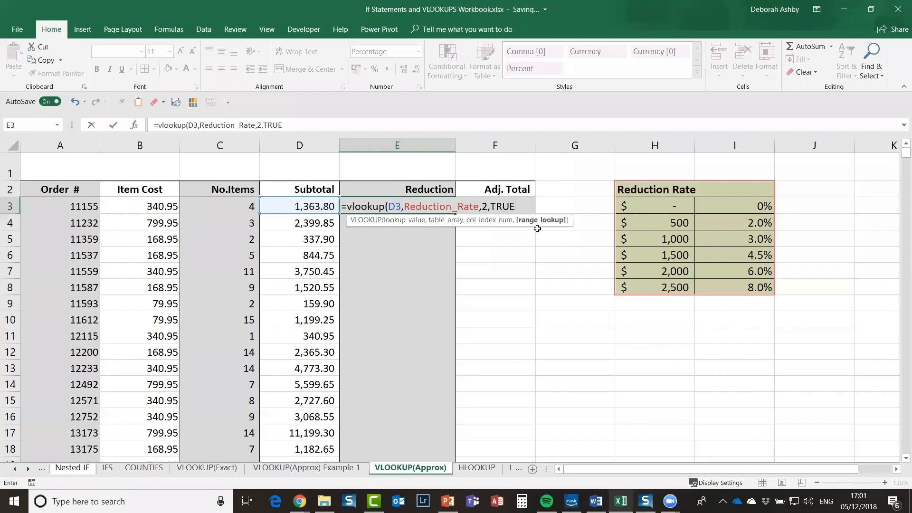
{"action": "type", "text": ")"}
{"action": "key", "text": "Return"}
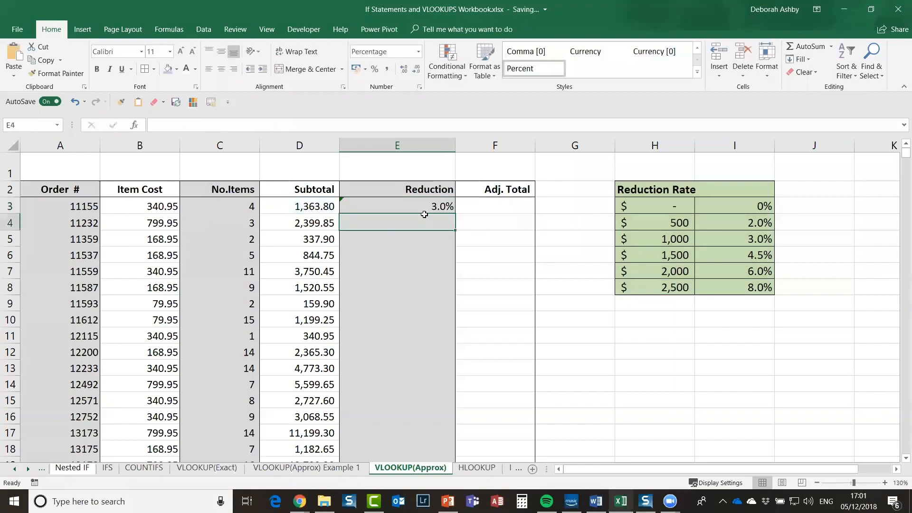
{"action": "left_click", "coordinate": [424, 208]}
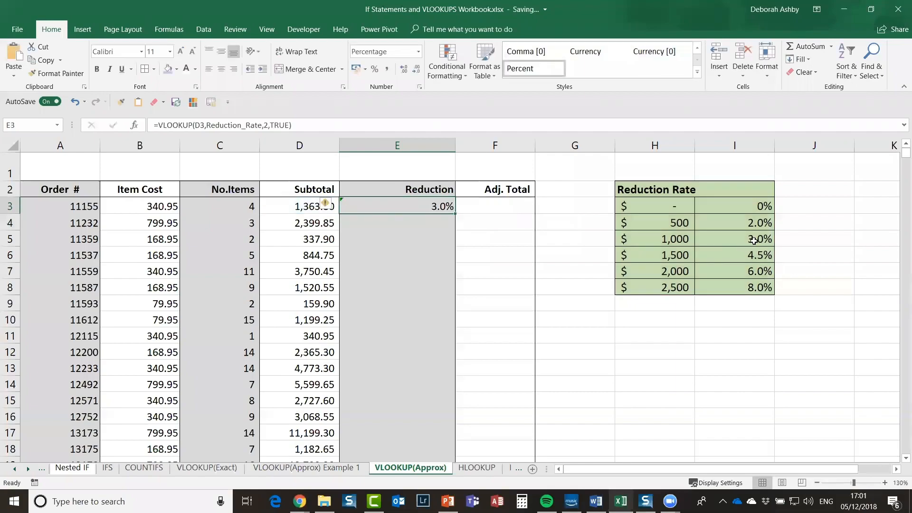
{"action": "left_click", "coordinate": [753, 241]}
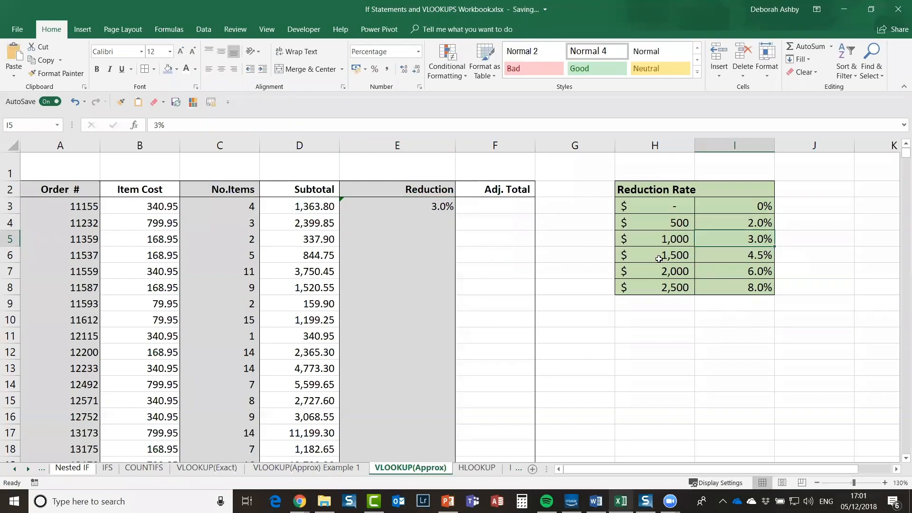
{"action": "left_click", "coordinate": [300, 206]}
{"action": "left_click", "coordinate": [675, 256]}
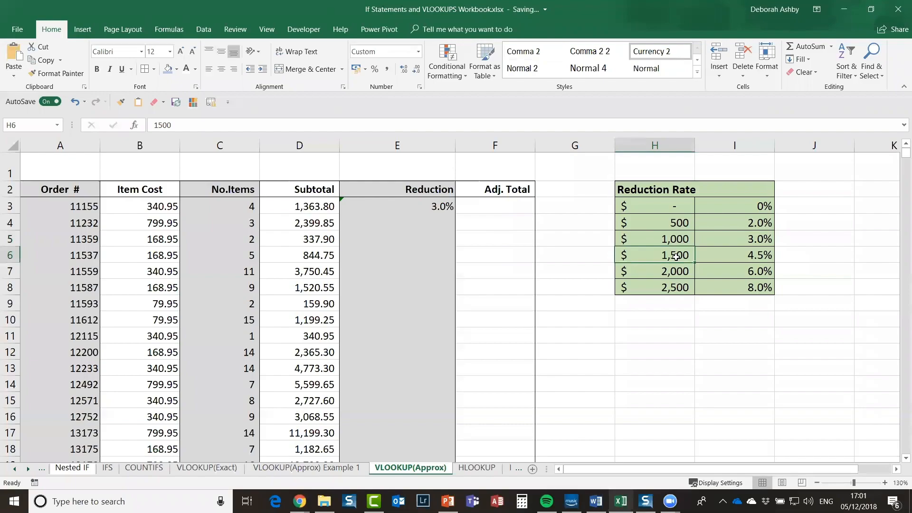
{"action": "key", "text": "Right"}
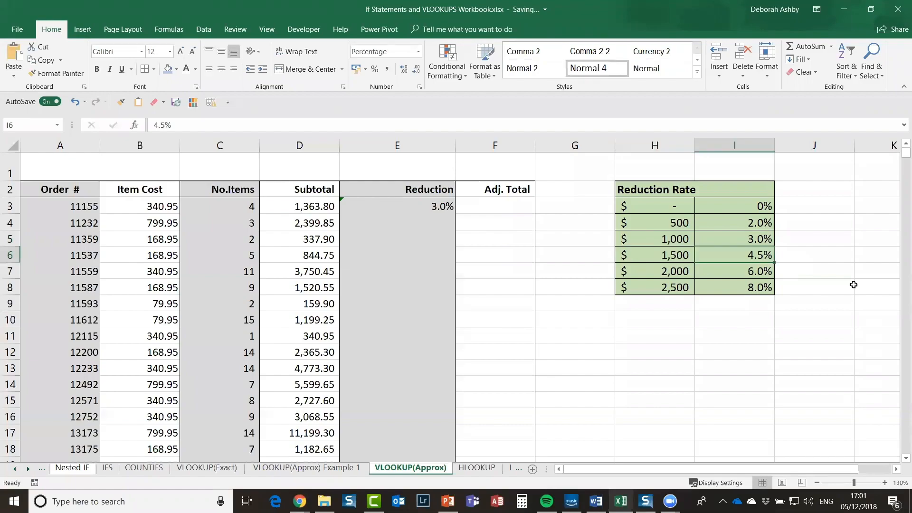
{"action": "left_click", "coordinate": [396, 206]}
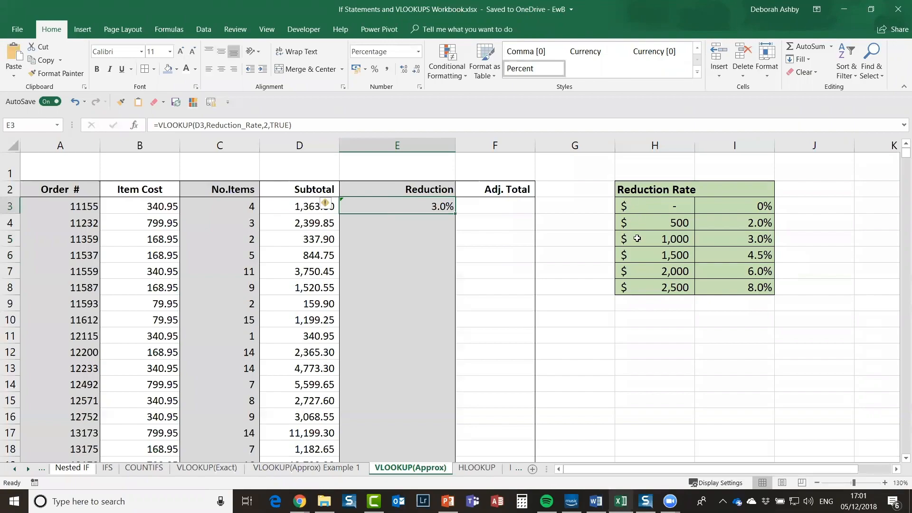
{"action": "left_click", "coordinate": [299, 207]}
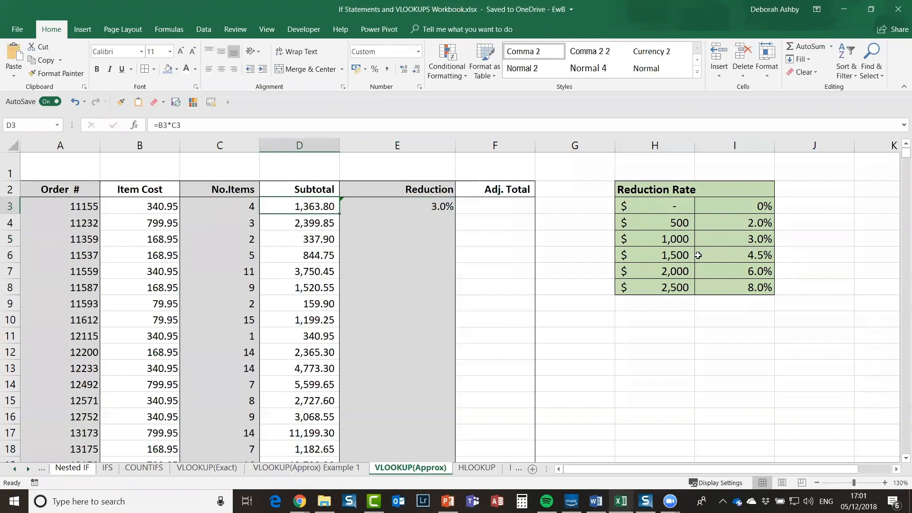
{"action": "left_click", "coordinate": [666, 256]}
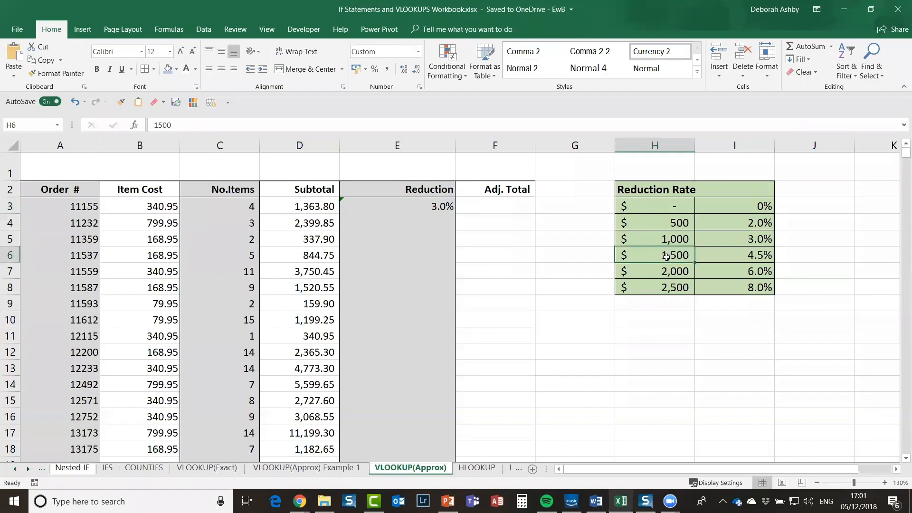
{"action": "left_click", "coordinate": [727, 237]}
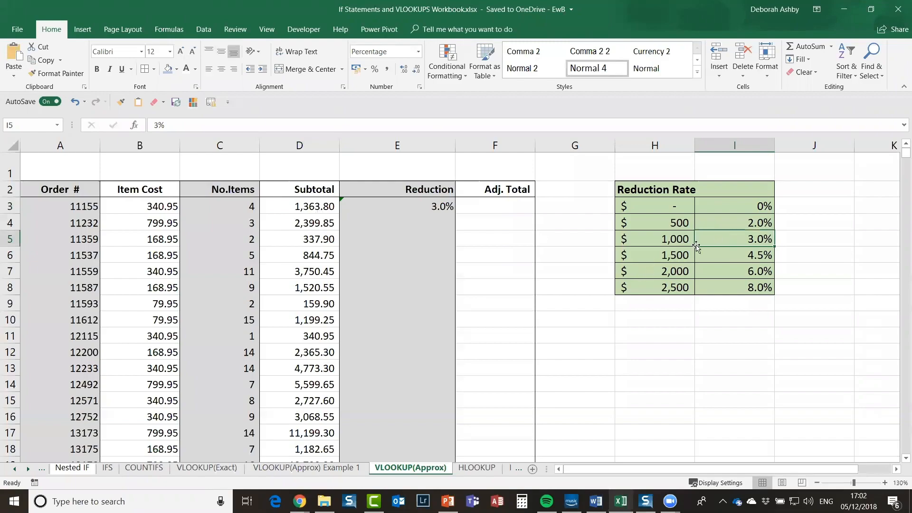
{"action": "left_click", "coordinate": [661, 262]}
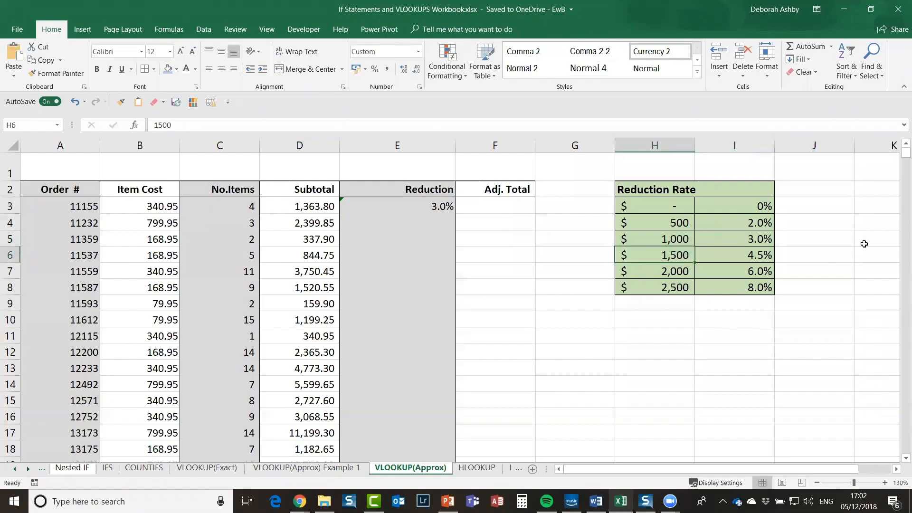
{"action": "key", "text": "Up"}
{"action": "key", "text": "Right"}
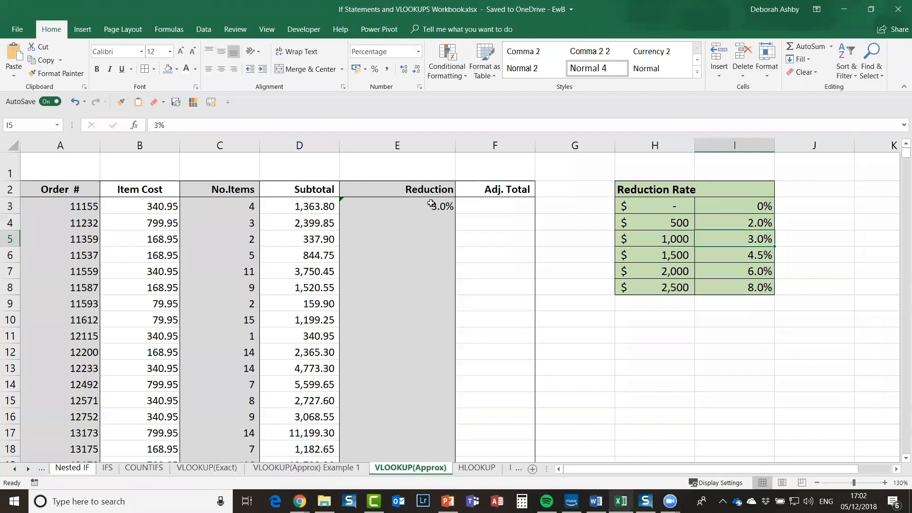
{"action": "left_click", "coordinate": [387, 209]}
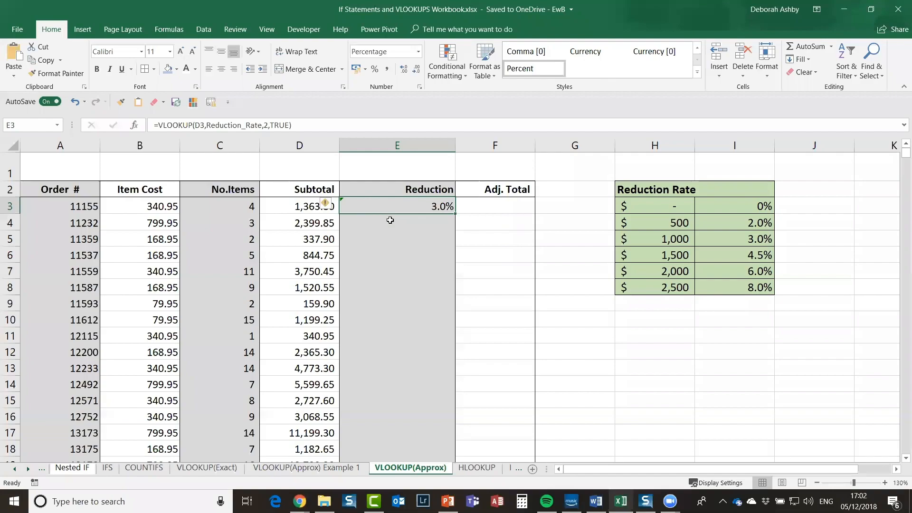
{"action": "left_click", "coordinate": [390, 223]}
{"action": "left_click", "coordinate": [389, 212]}
Step: Delete E3's reduction formula, move to E7, and go to the HLOOKUP sheet
{"action": "key", "text": "Delete"}
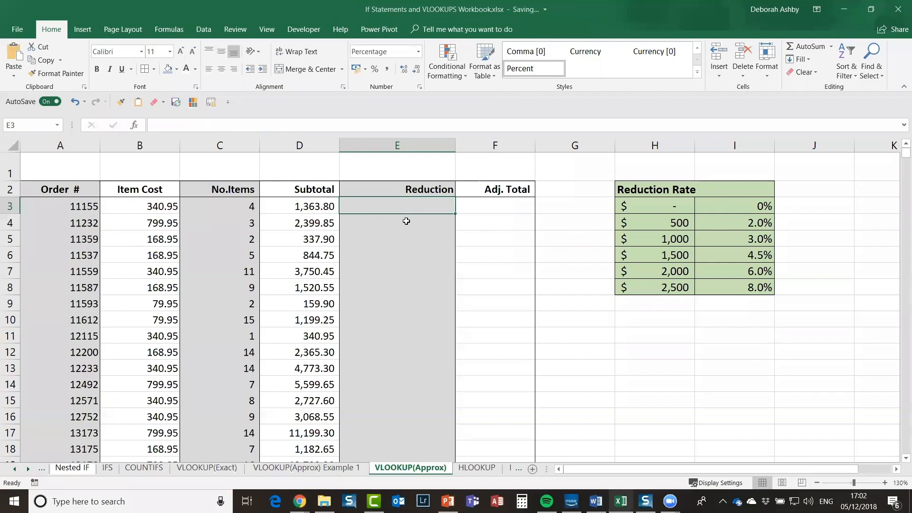
{"action": "key", "text": "Return"}
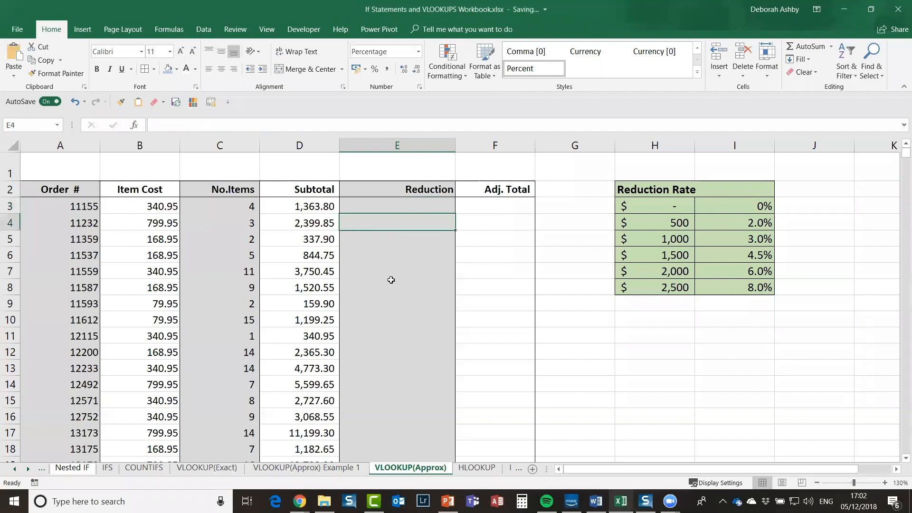
{"action": "left_click", "coordinate": [429, 266]}
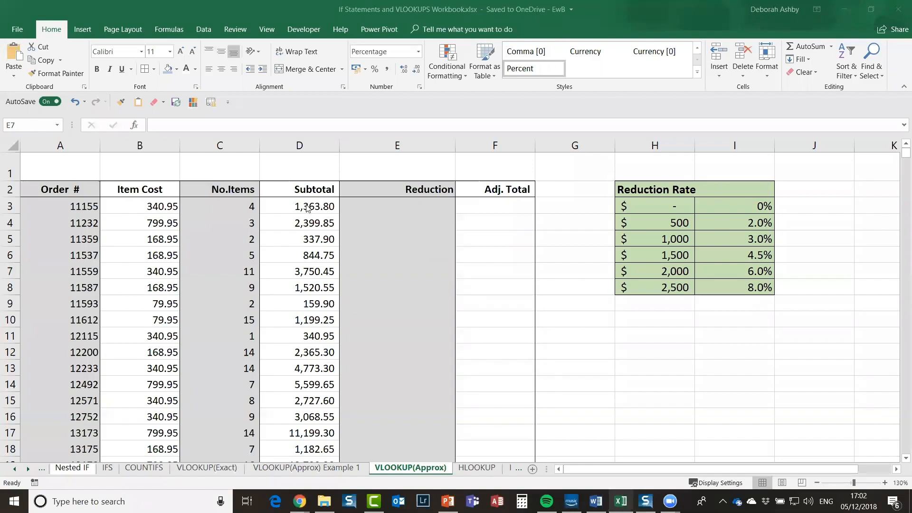
{"action": "left_click", "coordinate": [472, 469]}
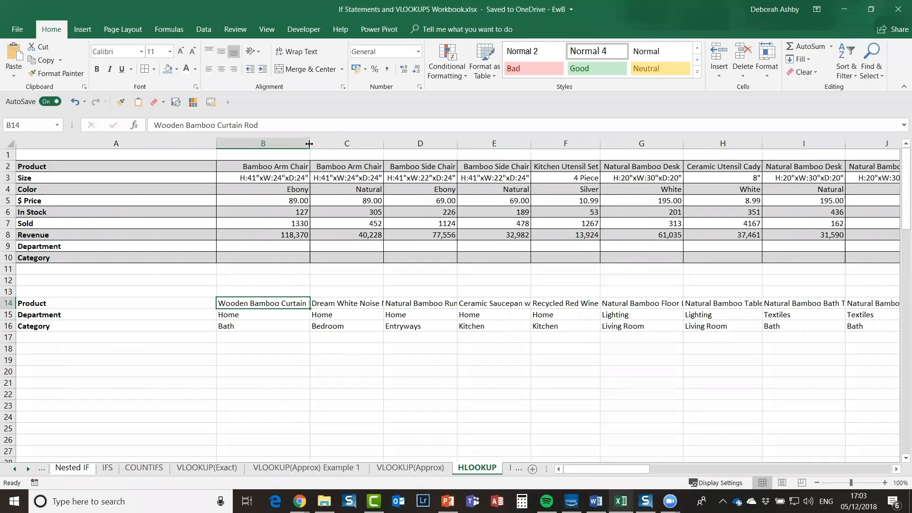
Step: Widen column B for the product names and review the row labels A2:A14
{"action": "left_click_drag", "start_coordinate": [309, 144], "coordinate": [324, 143]}
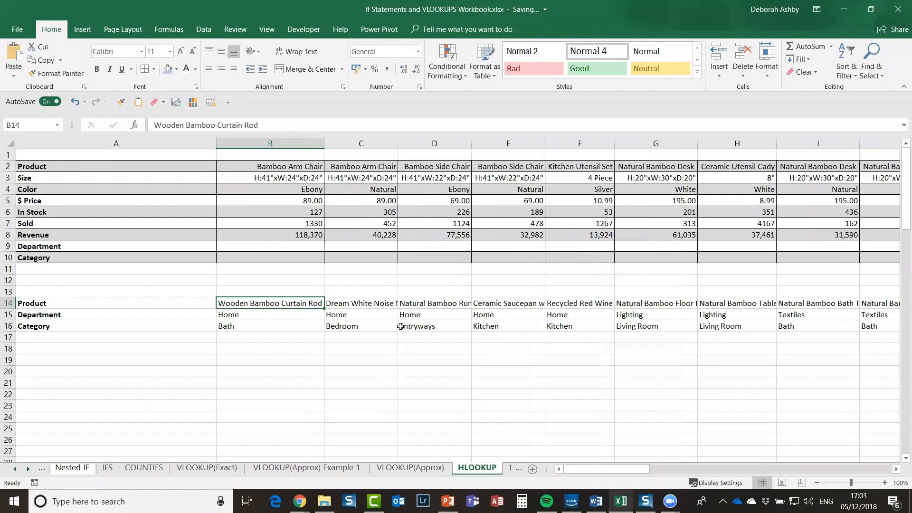
{"action": "scroll", "coordinate": [402, 326], "scroll_direction": "up", "scroll_amount": 1}
{"action": "left_click", "coordinate": [94, 171]}
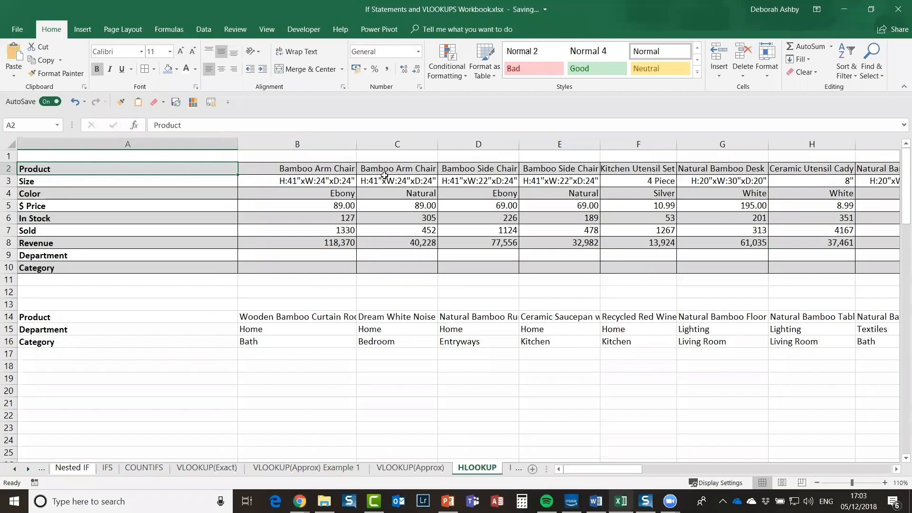
{"action": "key", "text": "shift+Down"}
{"action": "key", "text": "shift+Down"}
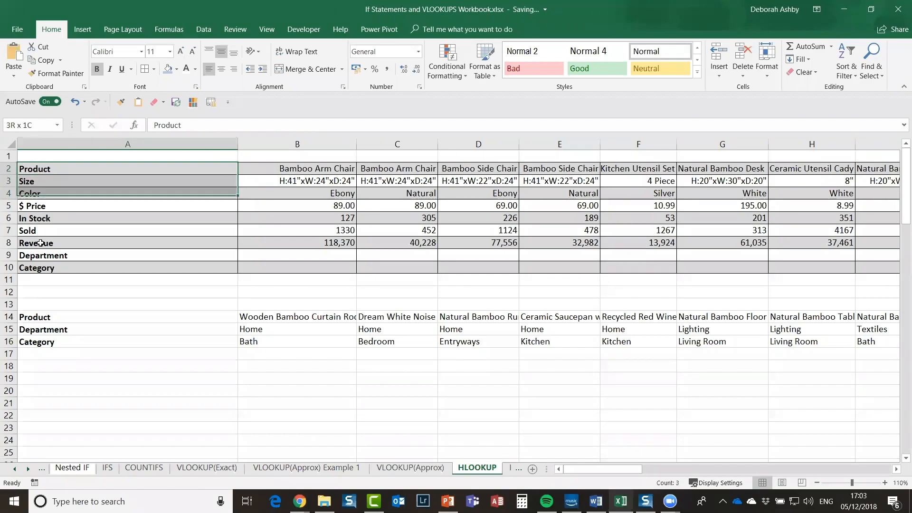
{"action": "left_click_drag", "start_coordinate": [42, 246], "coordinate": [42, 266]}
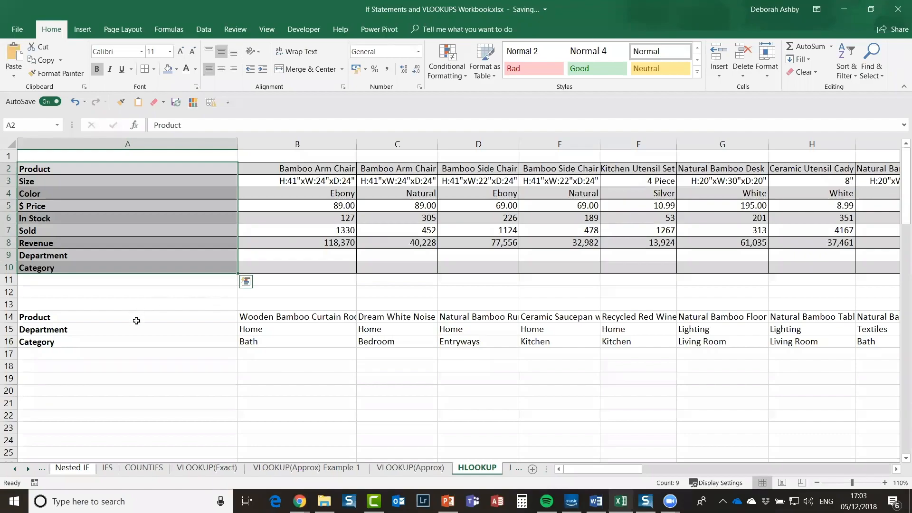
{"action": "left_click", "coordinate": [43, 318]}
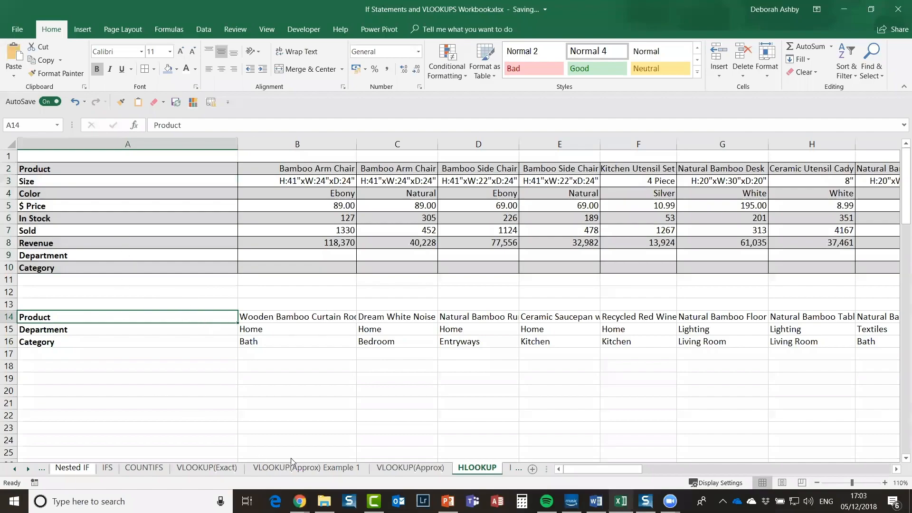
Step: On the VLOOKUP(Exact) sheet, review the product table A5:I17 and its Department and Category rows
{"action": "left_click", "coordinate": [199, 468]}
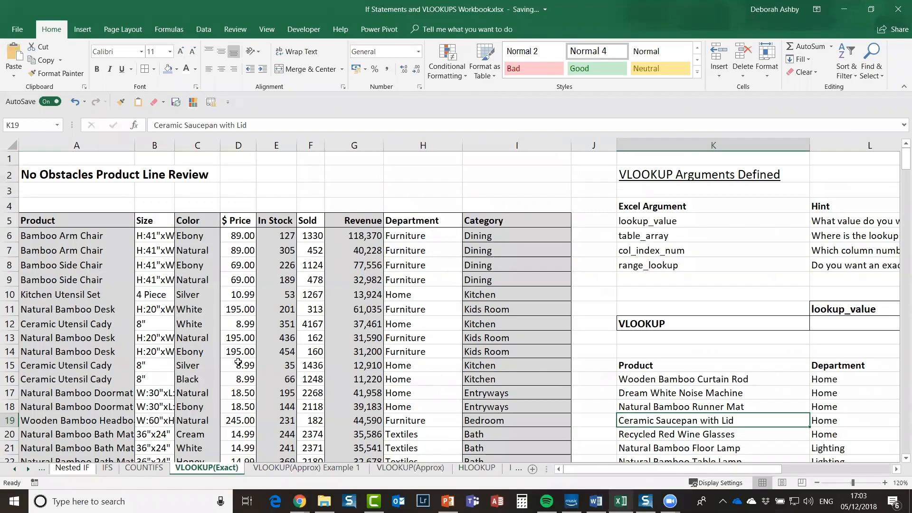
{"action": "left_click_drag", "start_coordinate": [76, 221], "coordinate": [482, 387]}
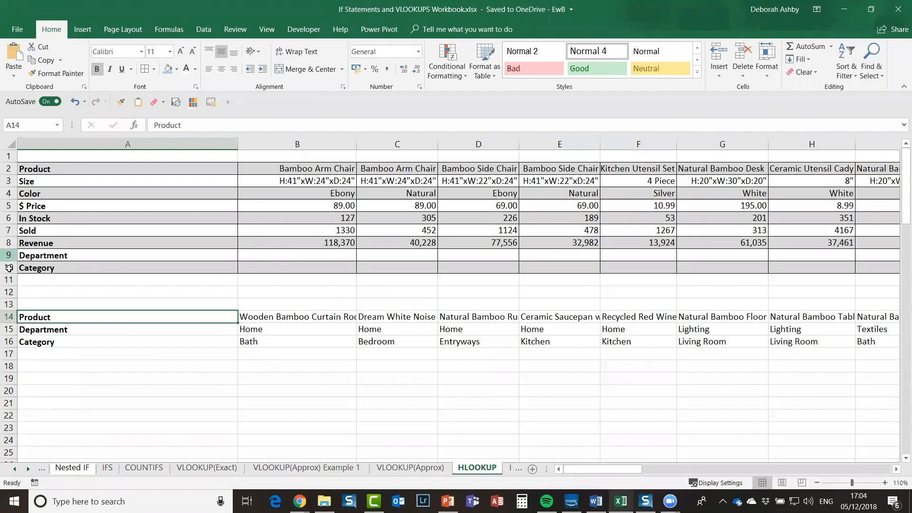
{"action": "left_click_drag", "start_coordinate": [9, 255], "coordinate": [8, 268]}
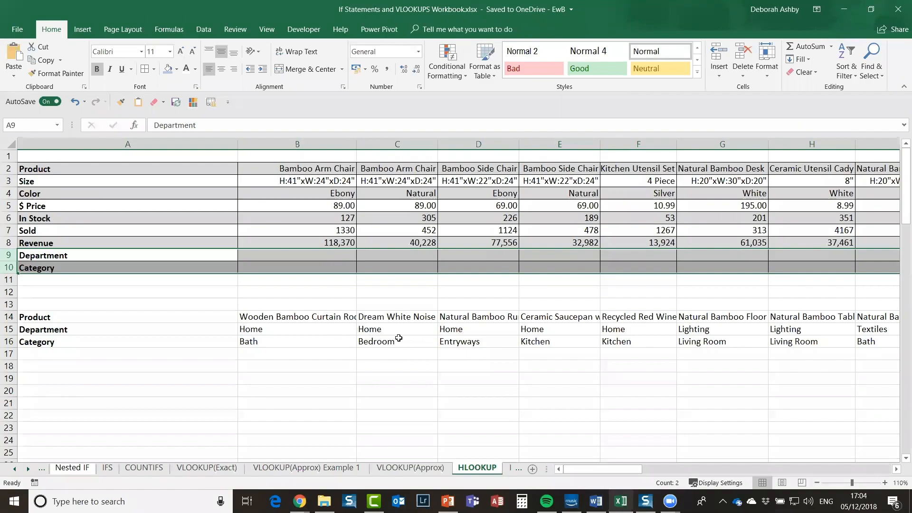
{"action": "left_click", "coordinate": [324, 332]}
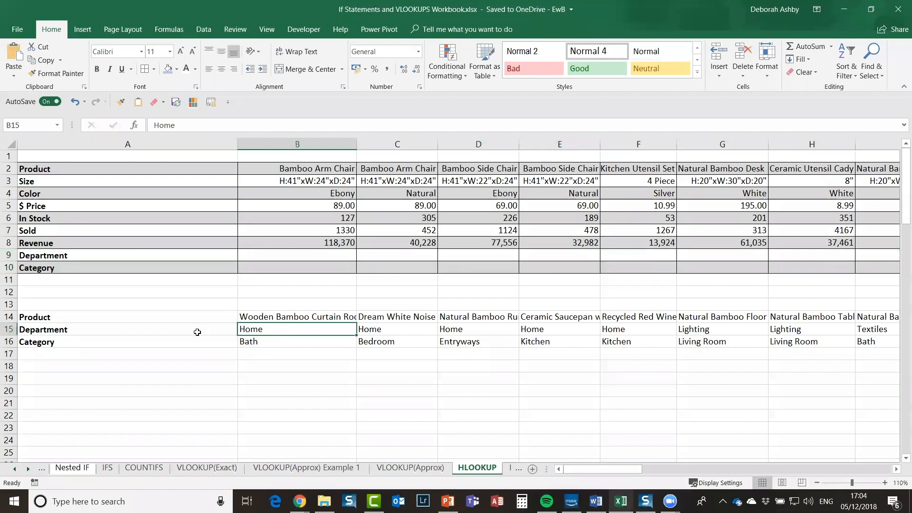
{"action": "left_click", "coordinate": [142, 329]}
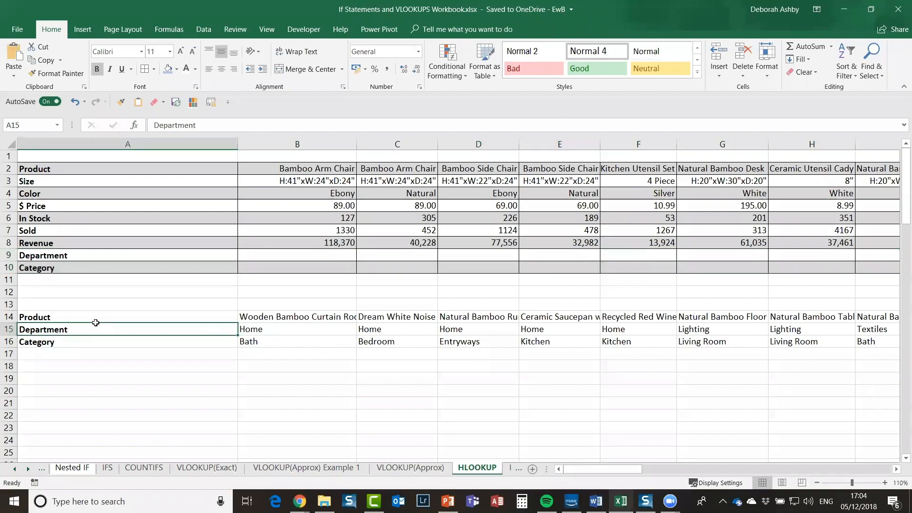
{"action": "left_click", "coordinate": [92, 315]}
{"action": "left_click", "coordinate": [260, 328]}
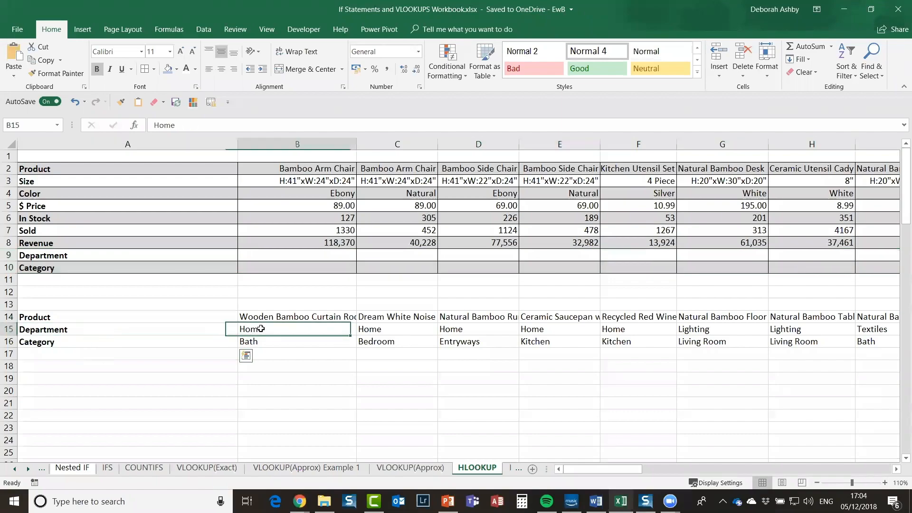
{"action": "key", "text": "ctrl+a"}
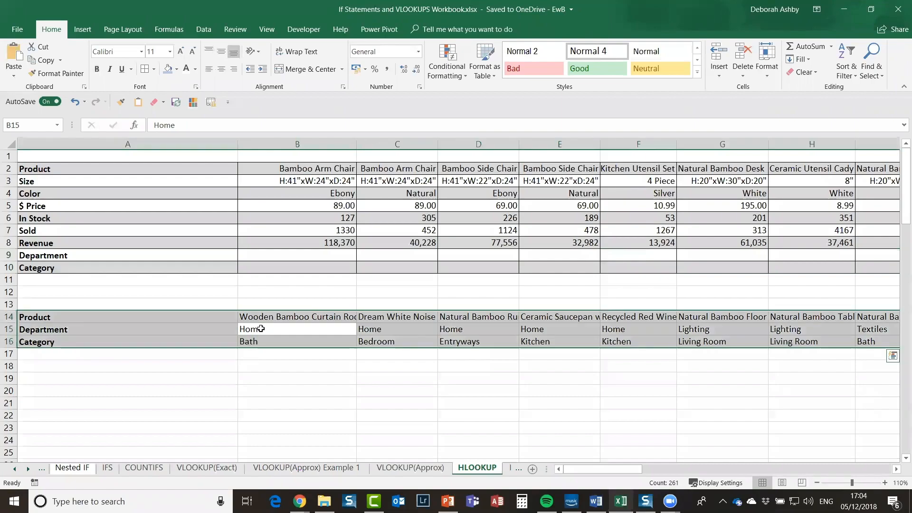
{"action": "left_click", "coordinate": [25, 125]}
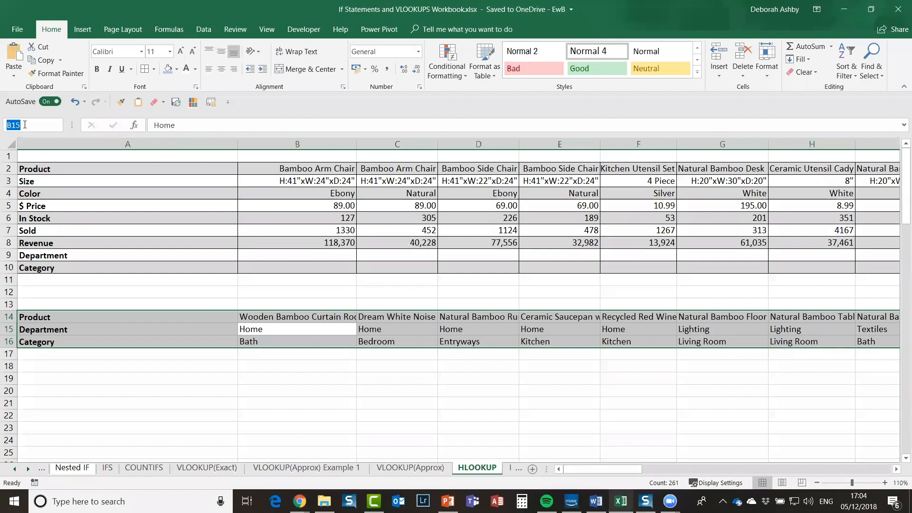
{"action": "type", "text": "Products2"}
{"action": "key", "text": "Return"}
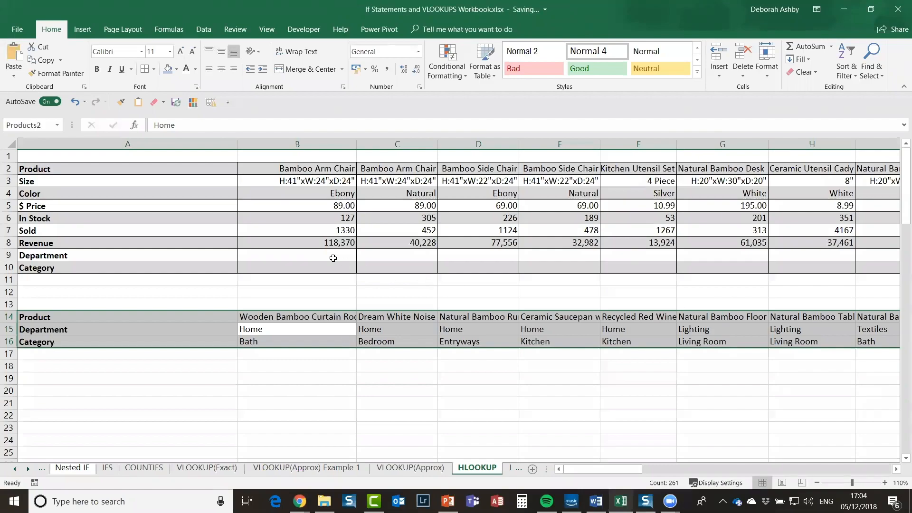
{"action": "left_click", "coordinate": [326, 255]}
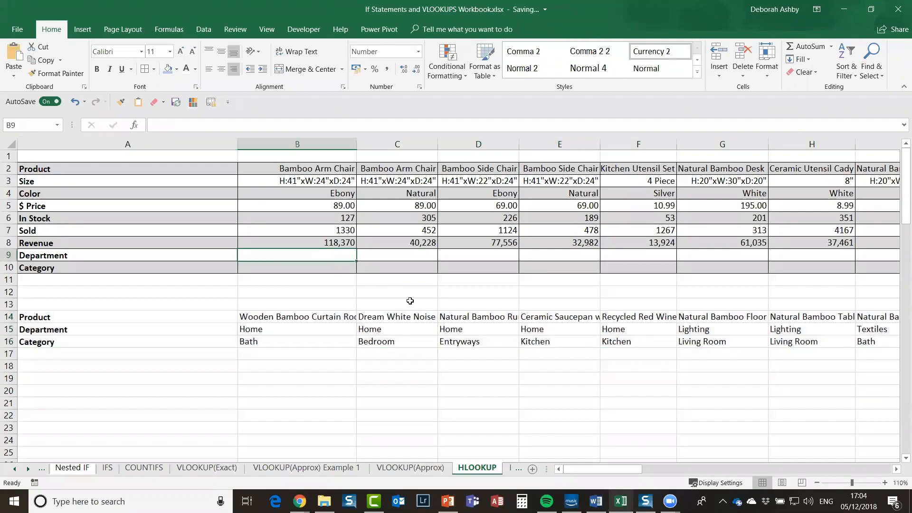
Step: Enter =HLOOKUP(B2,Products2,2,FALSE) in B9 so it returns Furniture
{"action": "type", "text": "=h"}
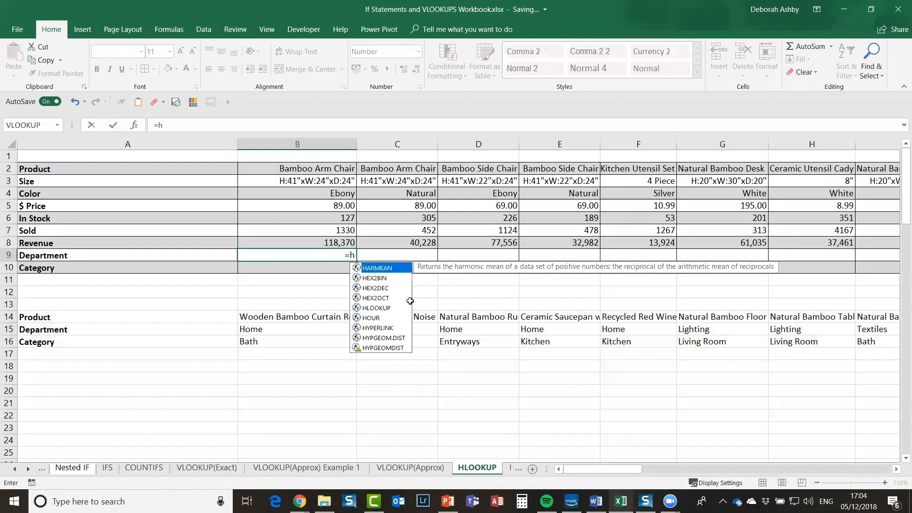
{"action": "type", "text": "looku"}
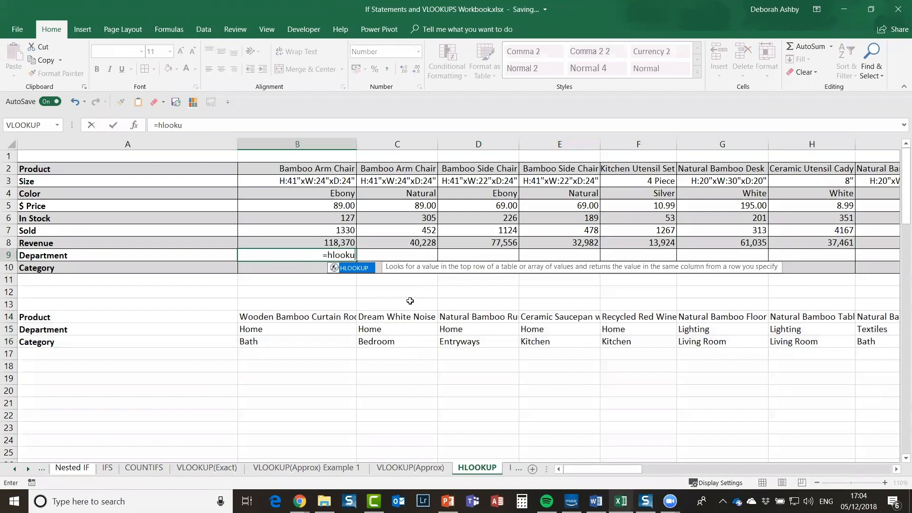
{"action": "type", "text": "p("}
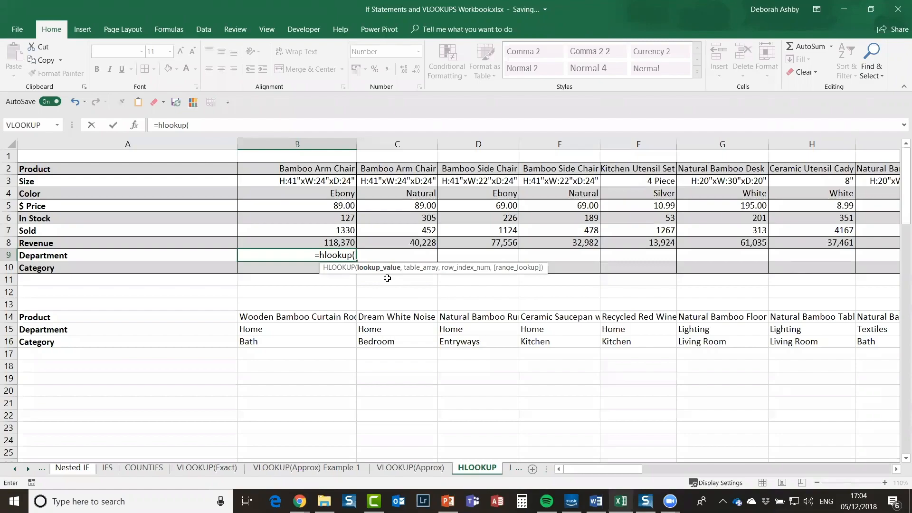
{"action": "left_click", "coordinate": [322, 171]}
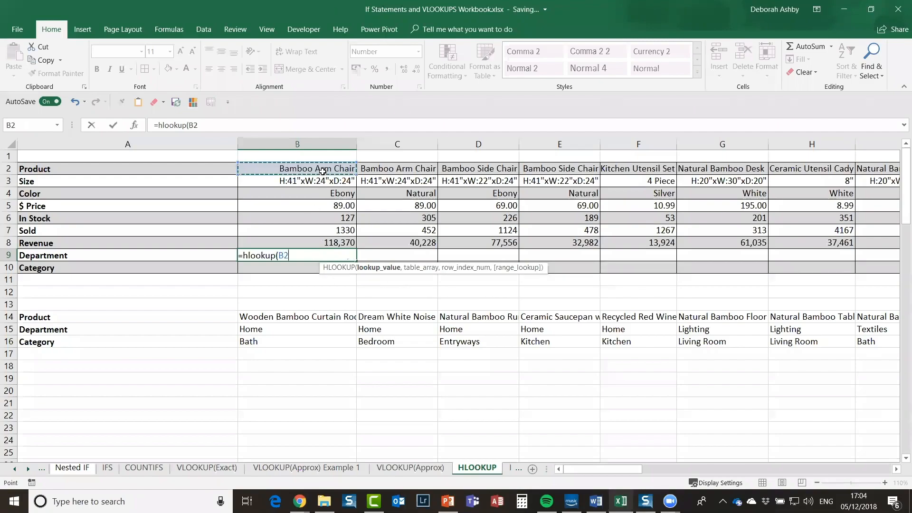
{"action": "type", "text": ","}
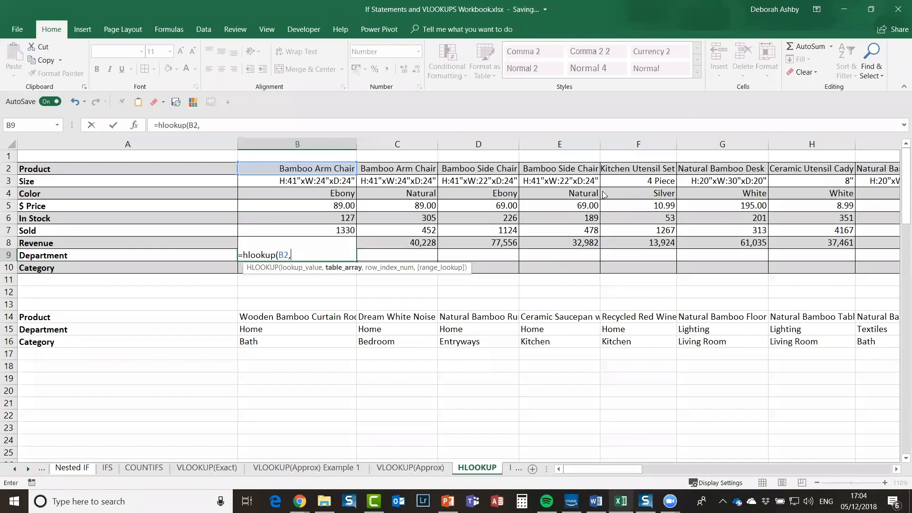
{"action": "key", "text": "F3"}
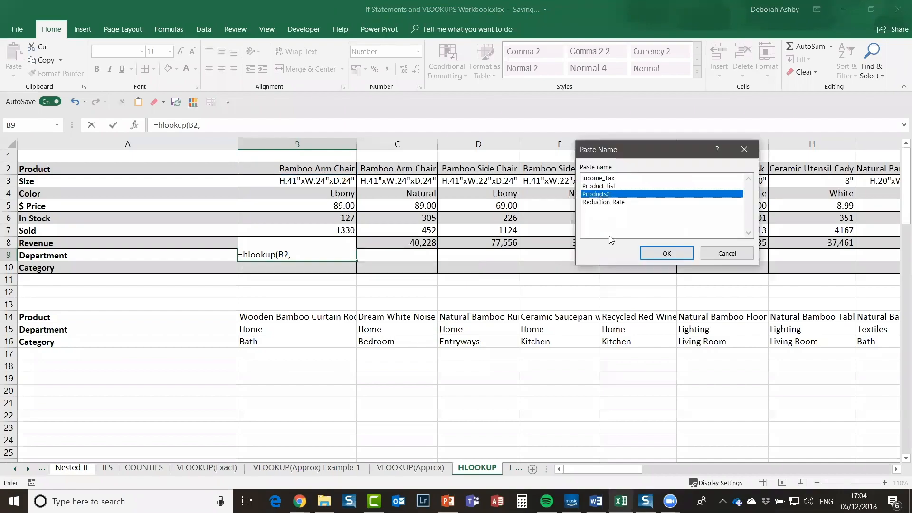
{"action": "left_click", "coordinate": [670, 253]}
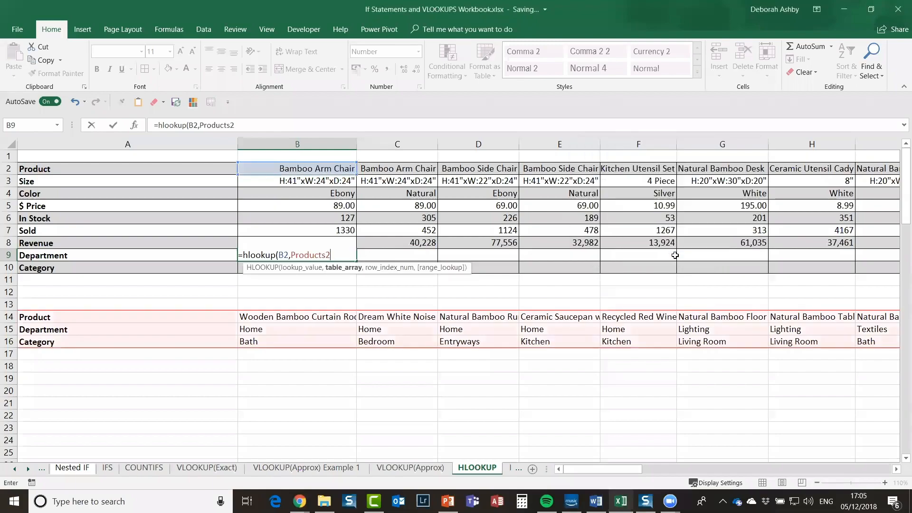
{"action": "type", "text": ","}
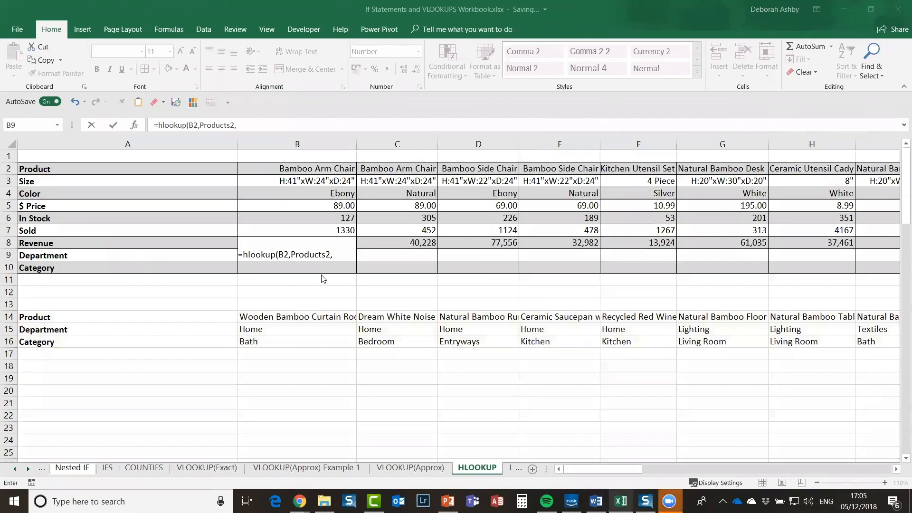
{"action": "left_click", "coordinate": [341, 249]}
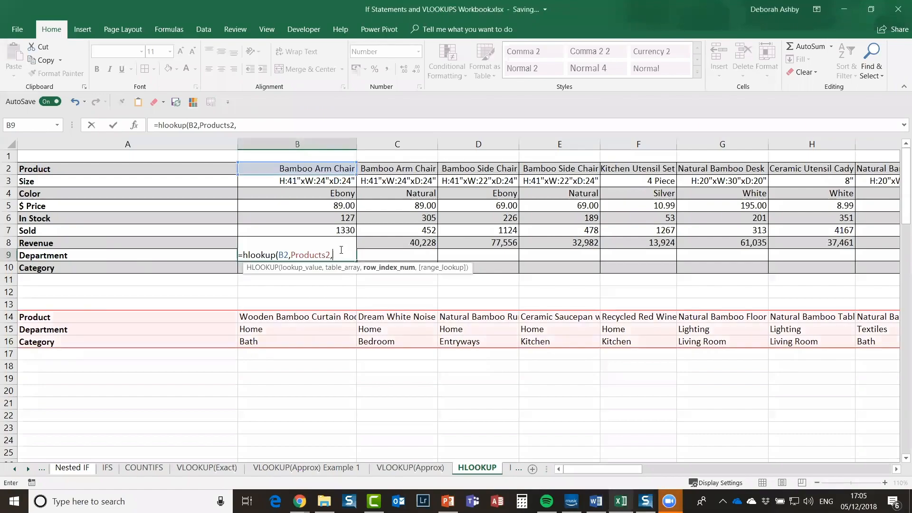
{"action": "type", "text": "2,"}
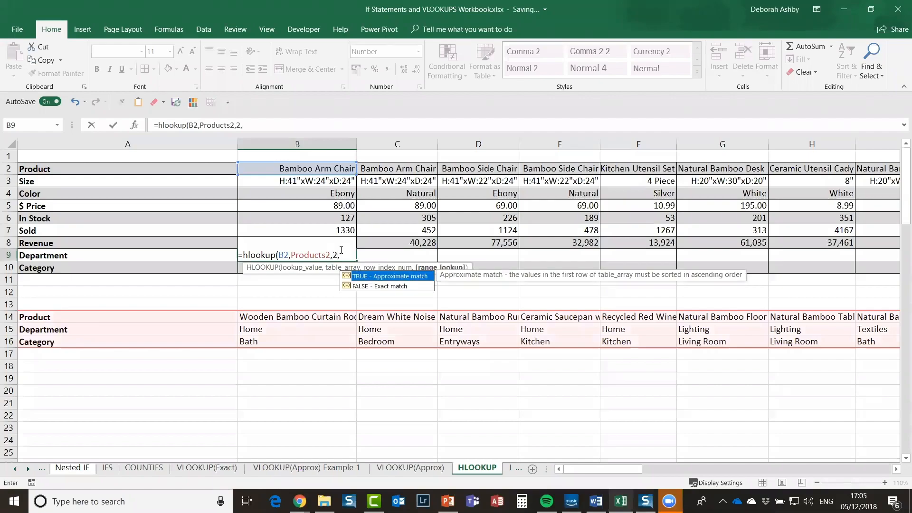
{"action": "double_click", "coordinate": [386, 287]}
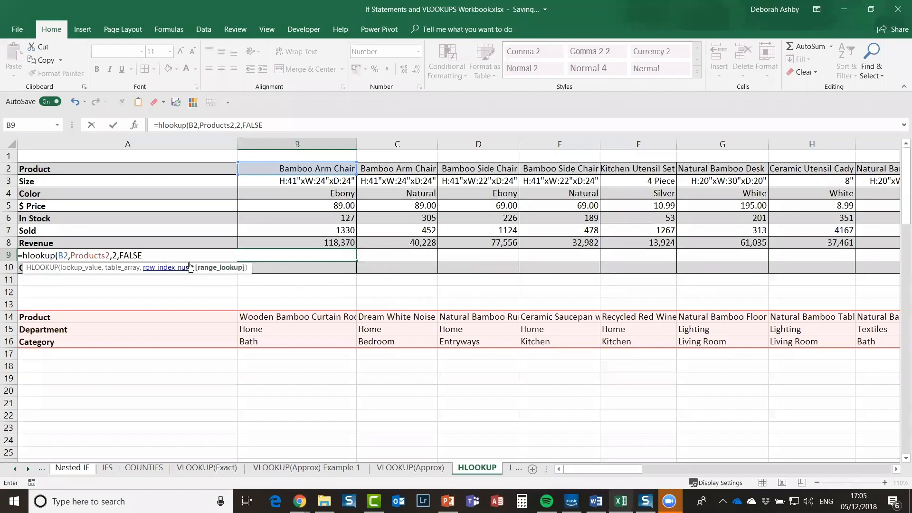
{"action": "type", "text": ")"}
{"action": "key", "text": "Return"}
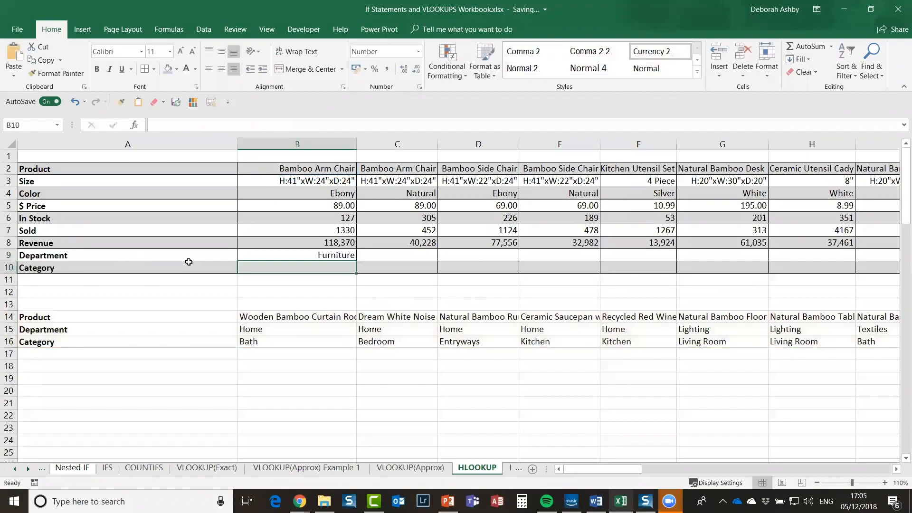
{"action": "left_click", "coordinate": [329, 258]}
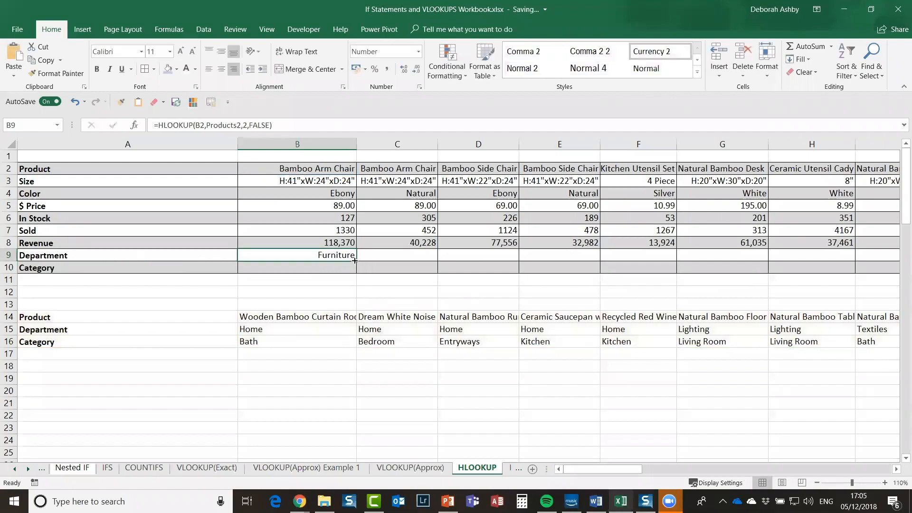
Step: Fill the B9 department formula across row 9 through column J
{"action": "left_click_drag", "start_coordinate": [900, 261], "coordinate": [779, 257]}
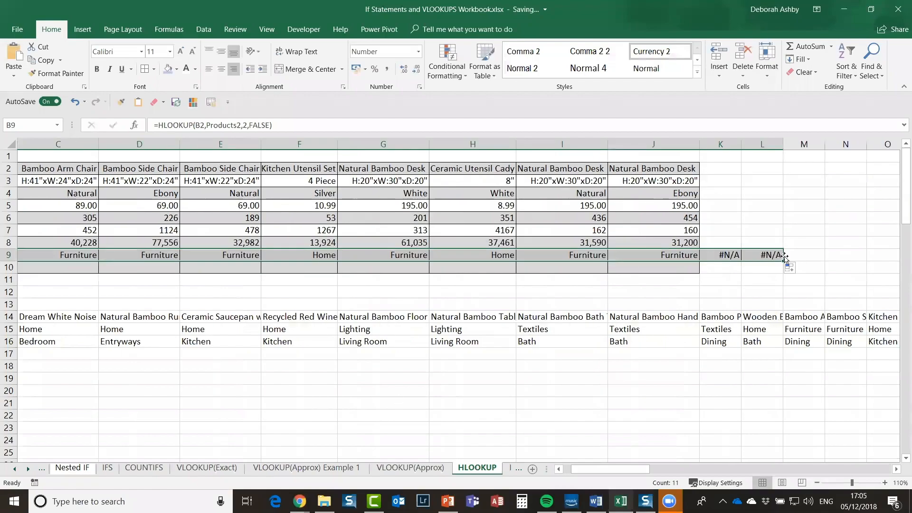
{"action": "left_click_drag", "start_coordinate": [720, 257], "coordinate": [701, 258]}
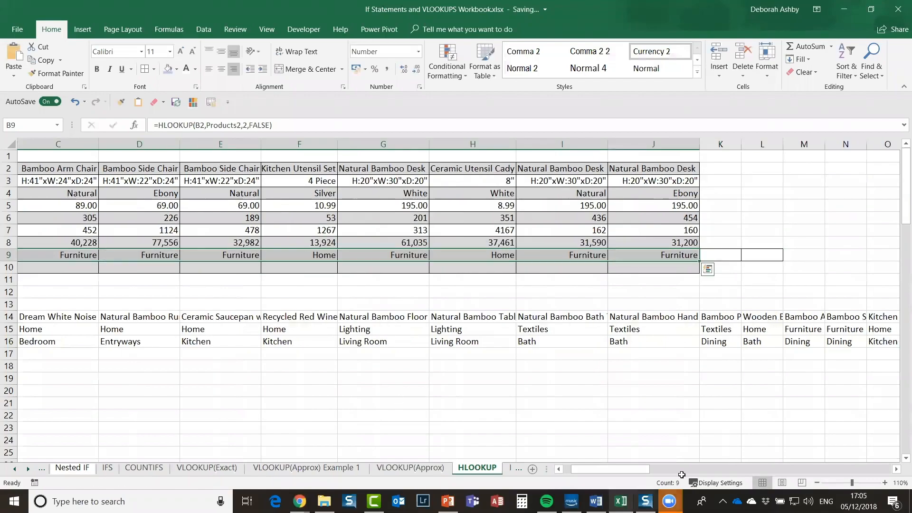
{"action": "left_click_drag", "start_coordinate": [612, 470], "coordinate": [327, 269]}
Step: Enter =HLOOKUP(B2,Products2,3,FALSE) in B10 to show Dining, and begin copying it rightward
{"action": "key", "text": "Down"}
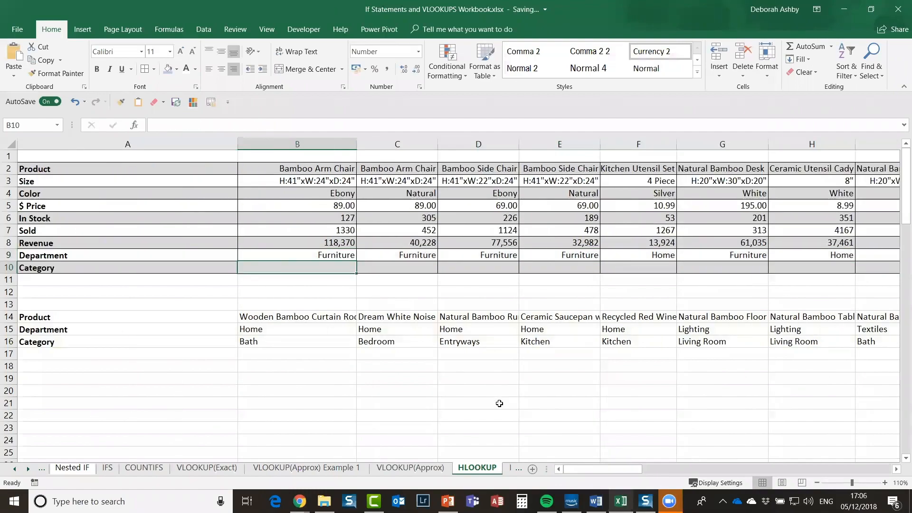
{"action": "type", "text": "="}
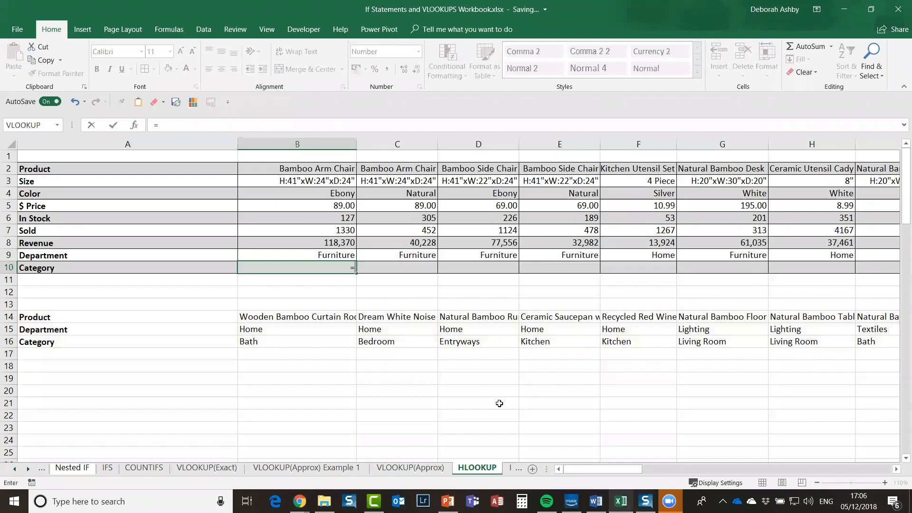
{"action": "type", "text": "hl"}
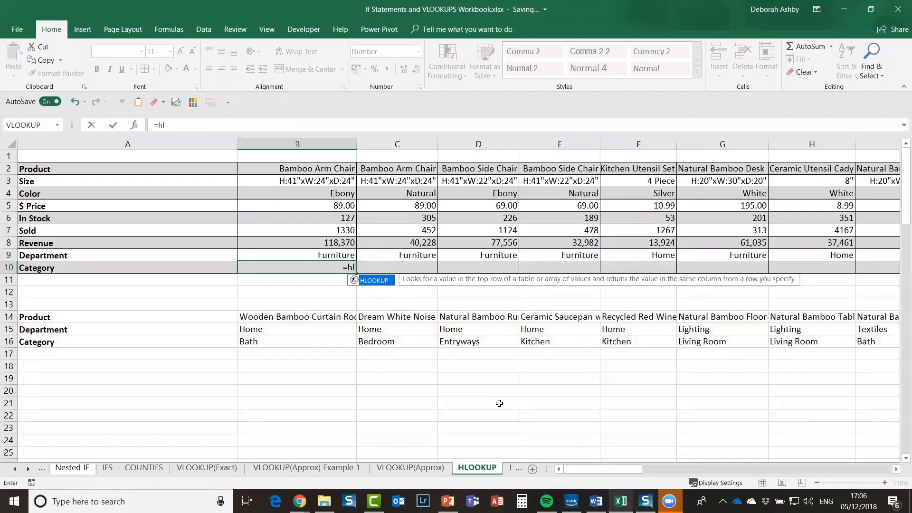
{"action": "type", "text": "ookup("}
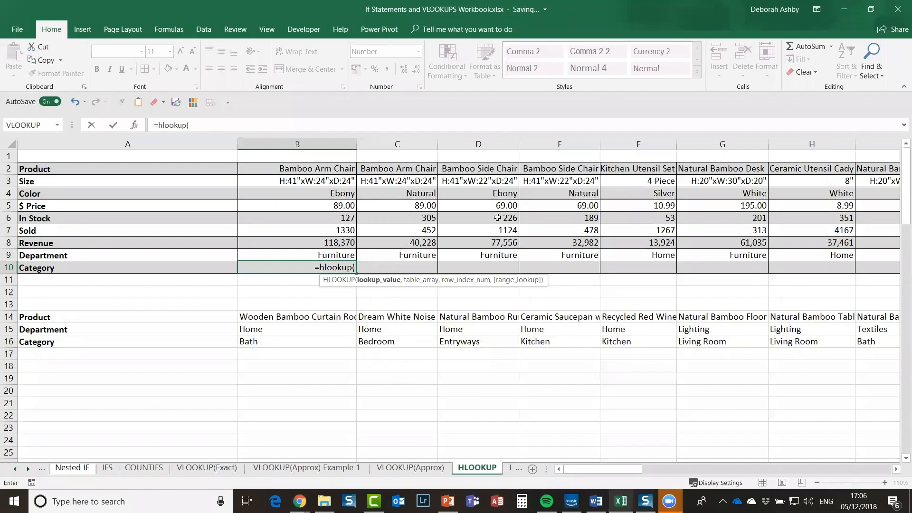
{"action": "key", "text": "ctrl+Up"}
{"action": "type", "text": ","}
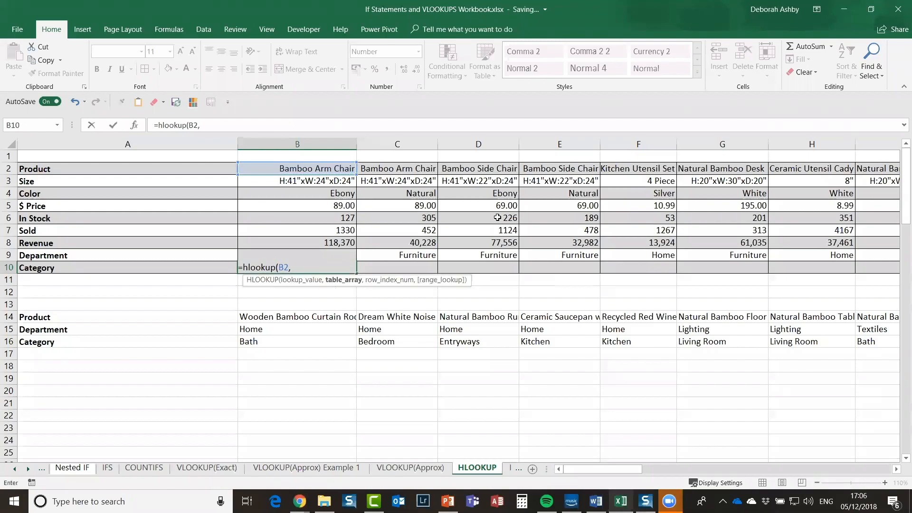
{"action": "left_click", "coordinate": [602, 196]}
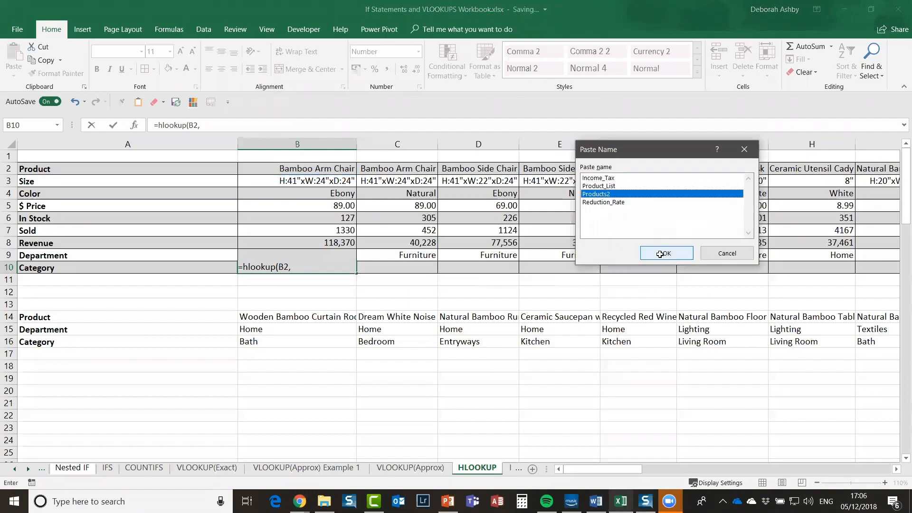
{"action": "left_click", "coordinate": [666, 253]}
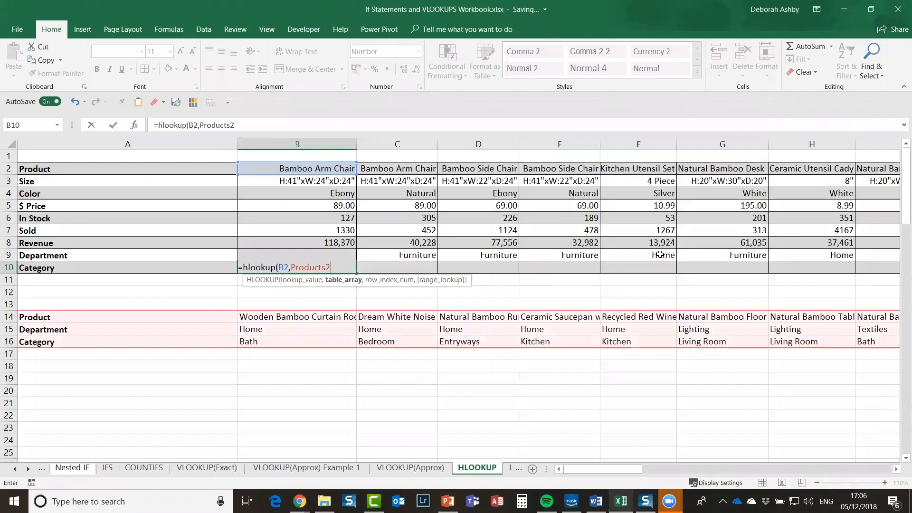
{"action": "type", "text": ","}
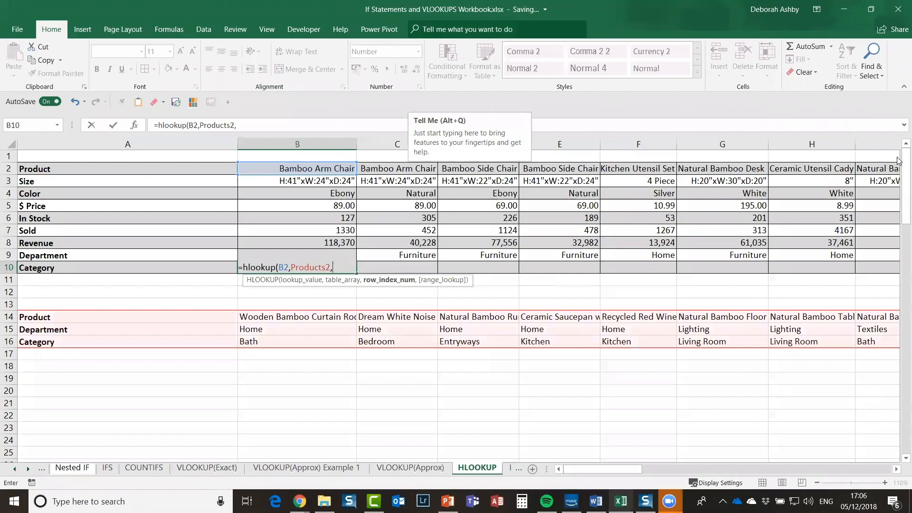
{"action": "left_click", "coordinate": [323, 298]}
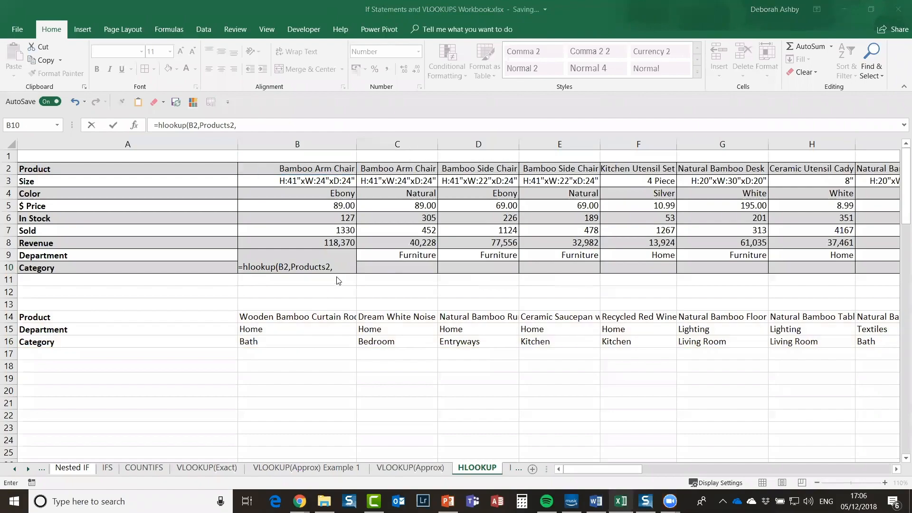
{"action": "left_click", "coordinate": [345, 267]}
{"action": "type", "text": "3,fal"}
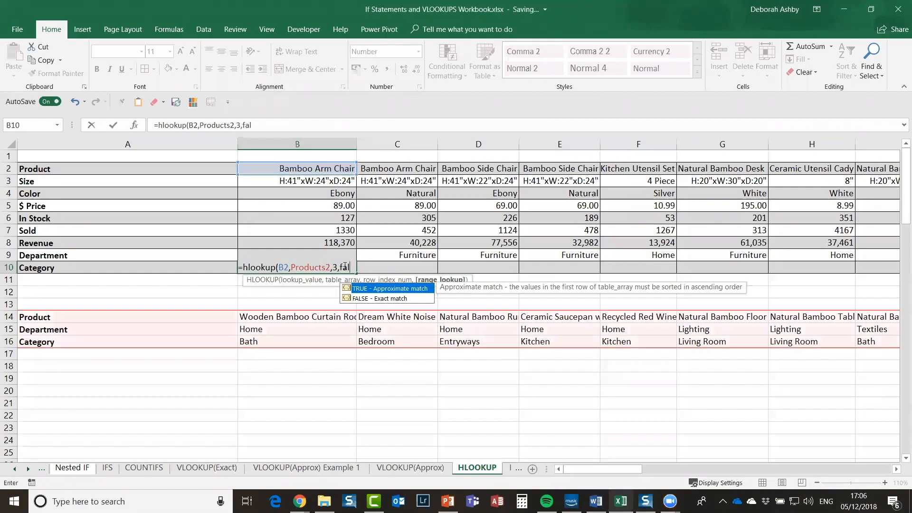
{"action": "type", "text": "se"}
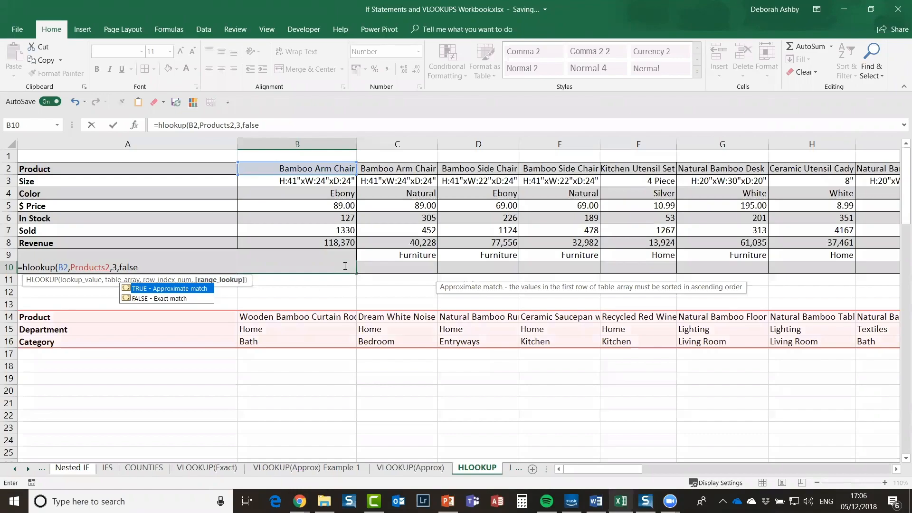
{"action": "type", "text": ")"}
{"action": "key", "text": "Return"}
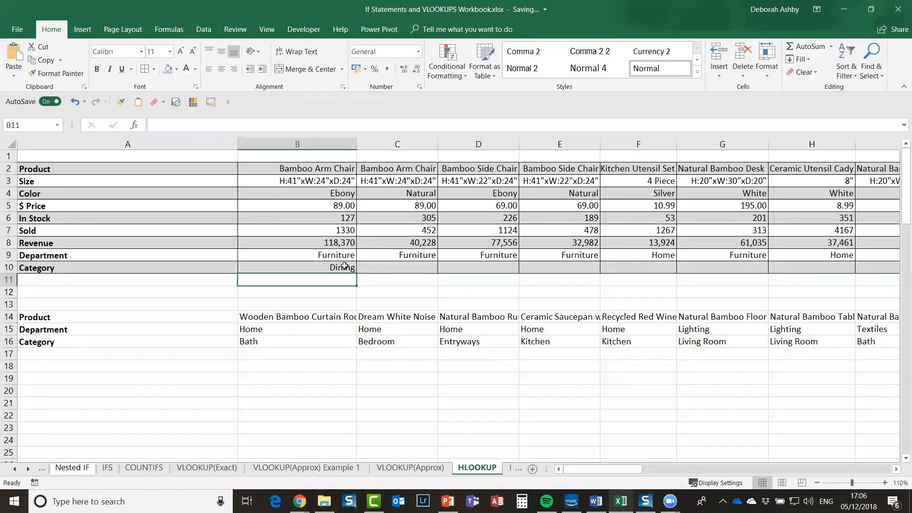
{"action": "left_click", "coordinate": [353, 270]}
{"action": "left_click_drag", "start_coordinate": [356, 274], "coordinate": [741, 282]}
Step: Fill the category formula through H10, then move to the INDEX-MATCH sheet
{"action": "left_click_drag", "start_coordinate": [824, 283], "coordinate": [826, 282]}
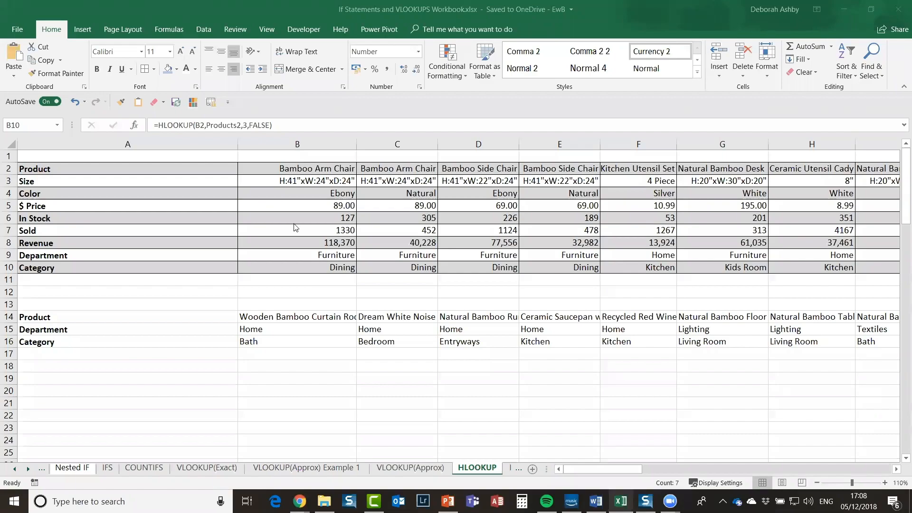
{"action": "left_click", "coordinate": [27, 469]}
{"action": "left_click", "coordinate": [27, 469]}
{"action": "left_click", "coordinate": [28, 469]}
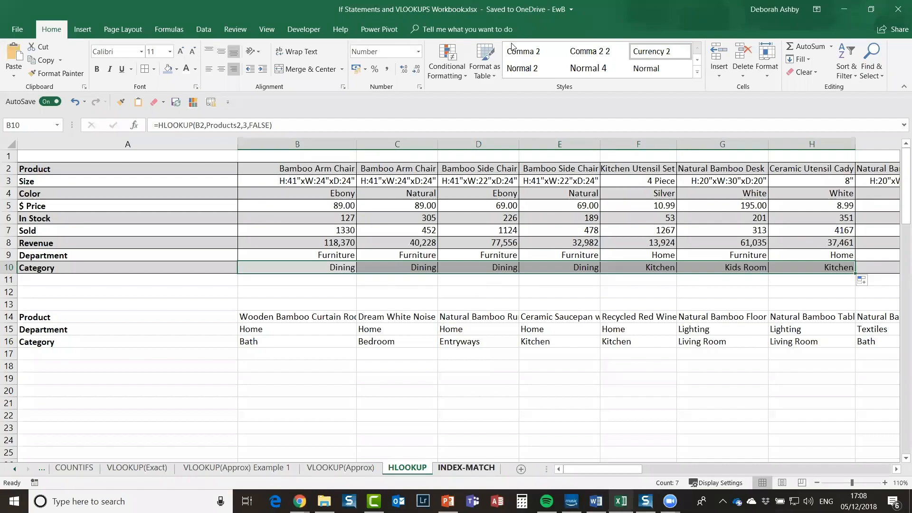
{"action": "key", "text": "ctrl+Page_Down"}
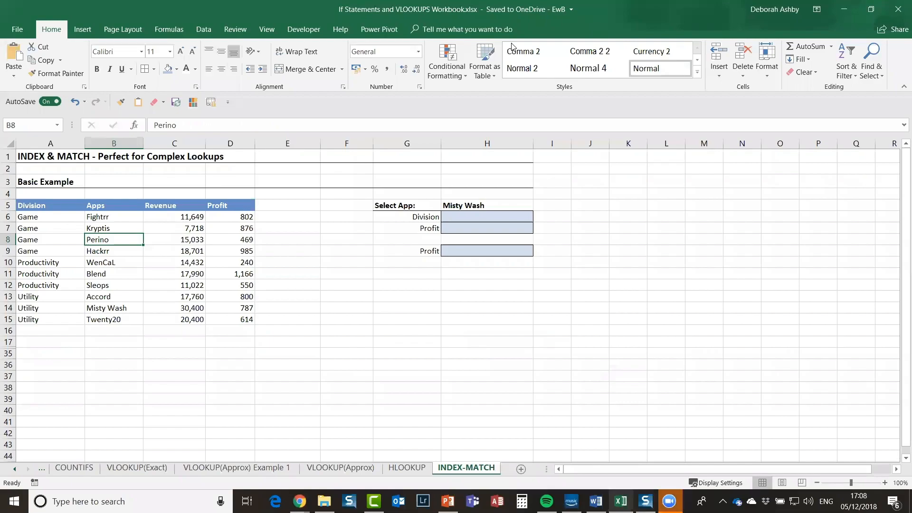
Step: Browse the Formulas Lookup & Reference function list, then return to the VLOOKUP(Approx) sheet
{"action": "left_click", "coordinate": [172, 251]}
{"action": "left_click", "coordinate": [291, 271]}
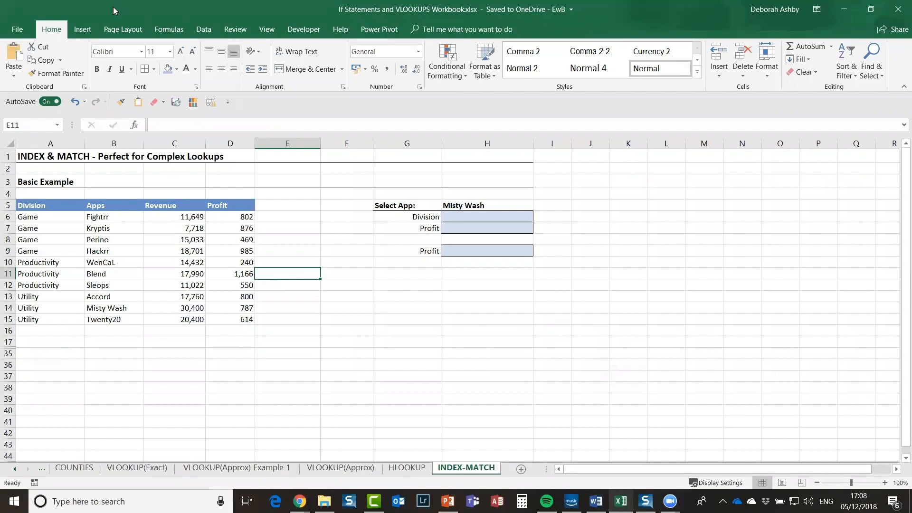
{"action": "left_click", "coordinate": [169, 29]}
{"action": "left_click", "coordinate": [220, 69]}
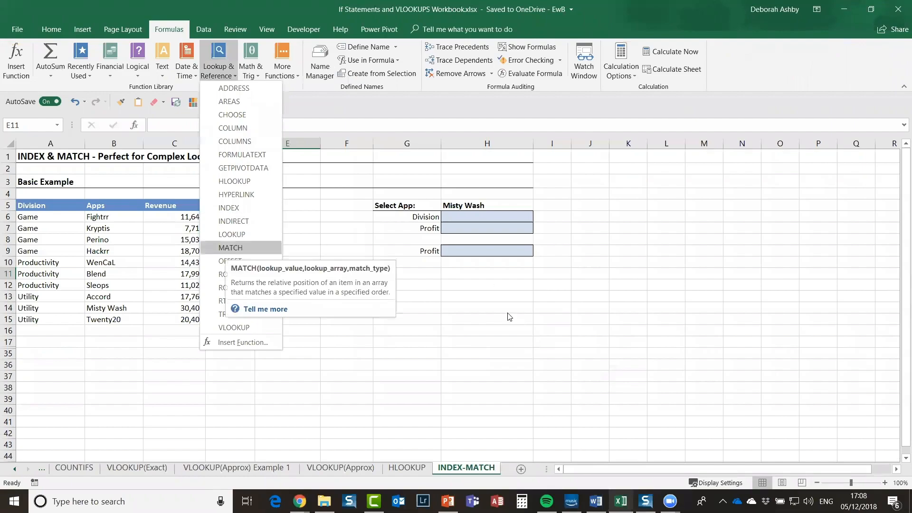
{"action": "left_click", "coordinate": [501, 300]}
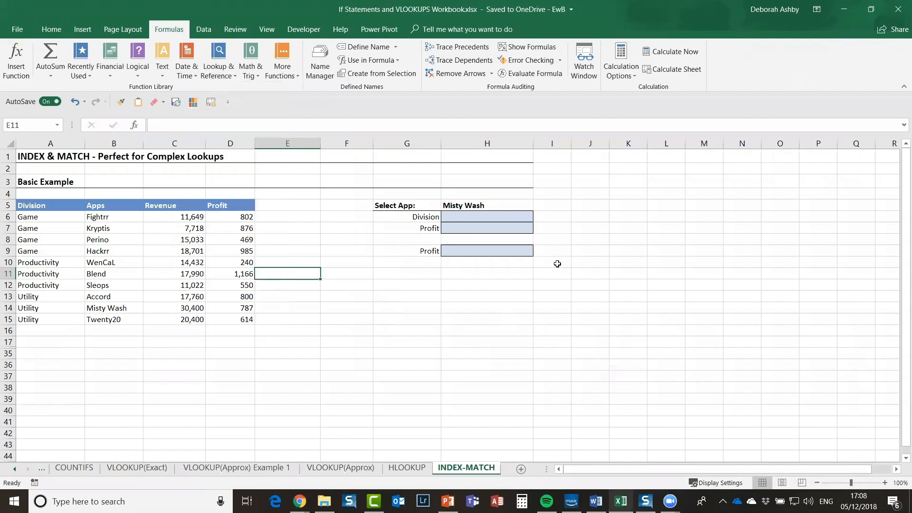
{"action": "left_click", "coordinate": [584, 253]}
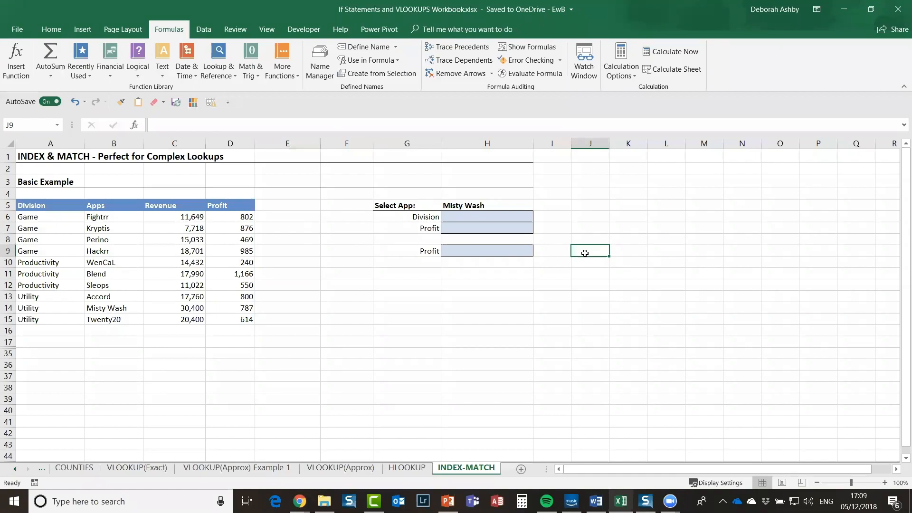
{"action": "left_click", "coordinate": [323, 469]}
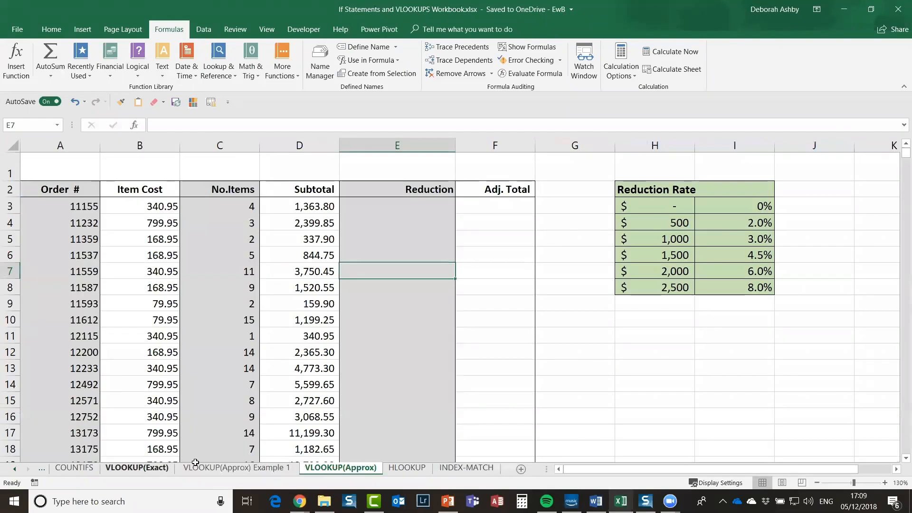
Step: On the VLOOKUP(Exact) sheet, inspect the Category VLOOKUP formula and the Wooden Bamboo Curtain Rod entry
{"action": "left_click", "coordinate": [137, 468]}
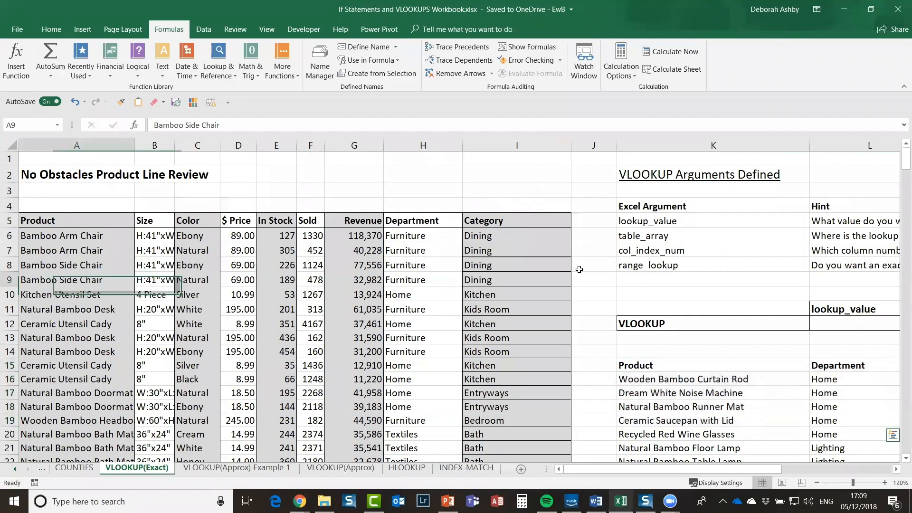
{"action": "left_click", "coordinate": [512, 238]}
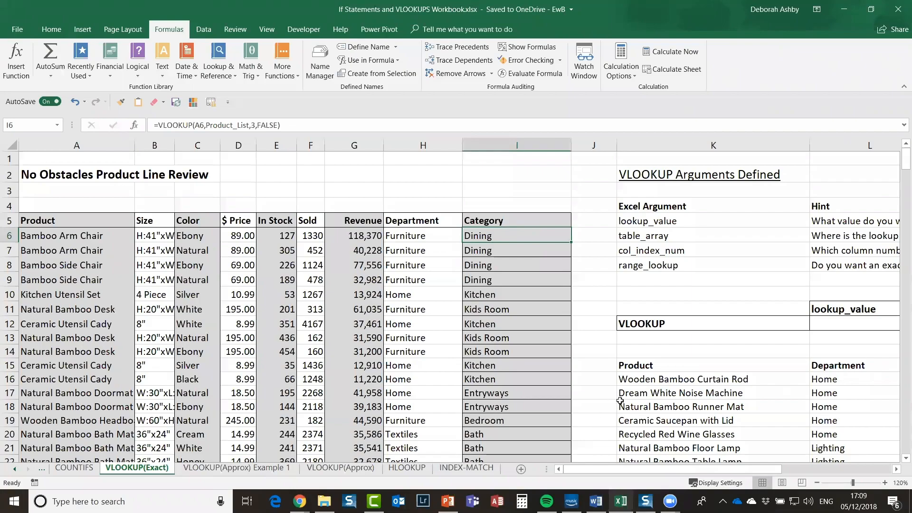
{"action": "left_click", "coordinate": [650, 380]}
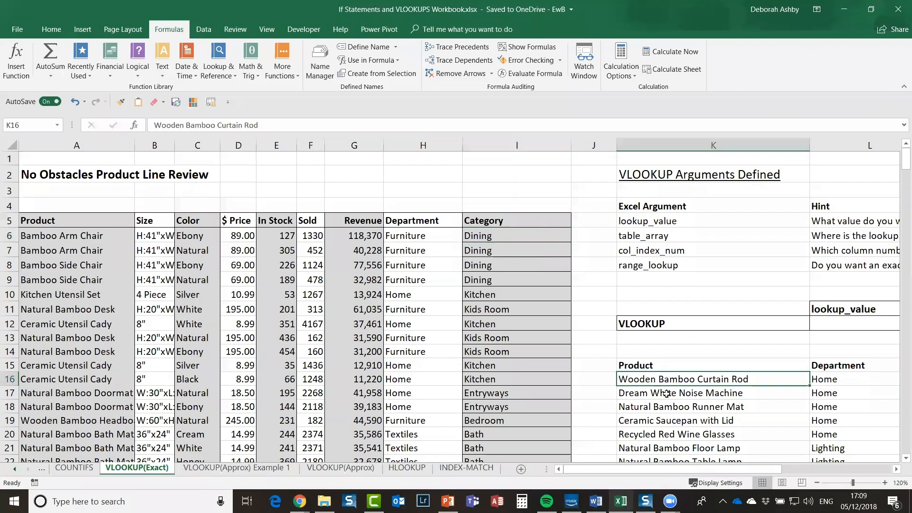
{"action": "left_click_drag", "start_coordinate": [689, 471], "coordinate": [799, 422]}
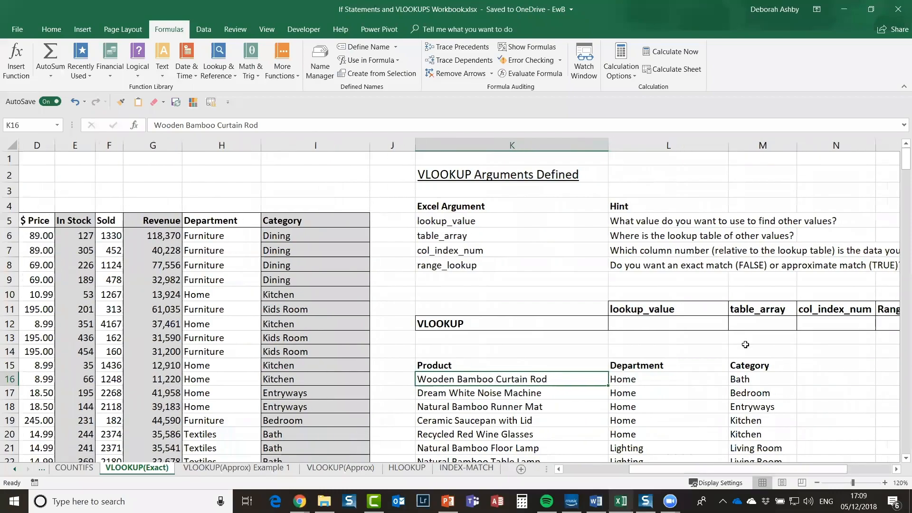
{"action": "scroll", "coordinate": [746, 345], "scroll_direction": "down", "scroll_amount": 1}
{"action": "scroll", "coordinate": [746, 345], "scroll_direction": "down", "scroll_amount": 3}
{"action": "scroll", "coordinate": [479, 333], "scroll_direction": "up", "scroll_amount": 1}
{"action": "scroll", "coordinate": [478, 334], "scroll_direction": "up", "scroll_amount": 3}
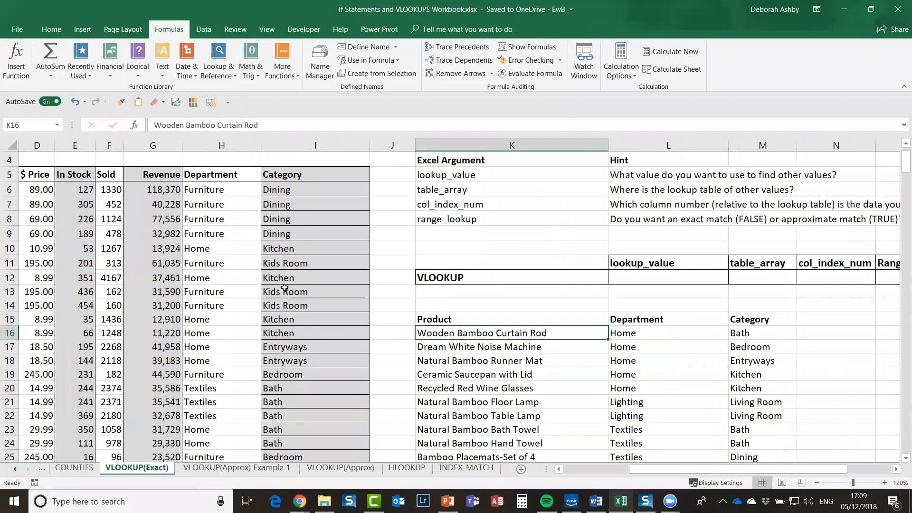
Step: Review the Product, Department and Category lookup table headings, then return to the INDEX-MATCH sheet
{"action": "left_click_drag", "start_coordinate": [451, 320], "coordinate": [760, 429]}
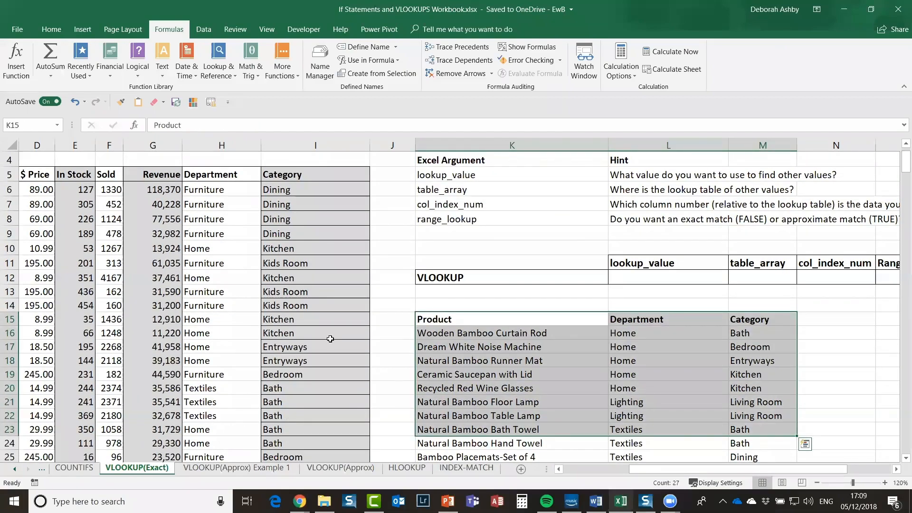
{"action": "left_click", "coordinate": [450, 332]}
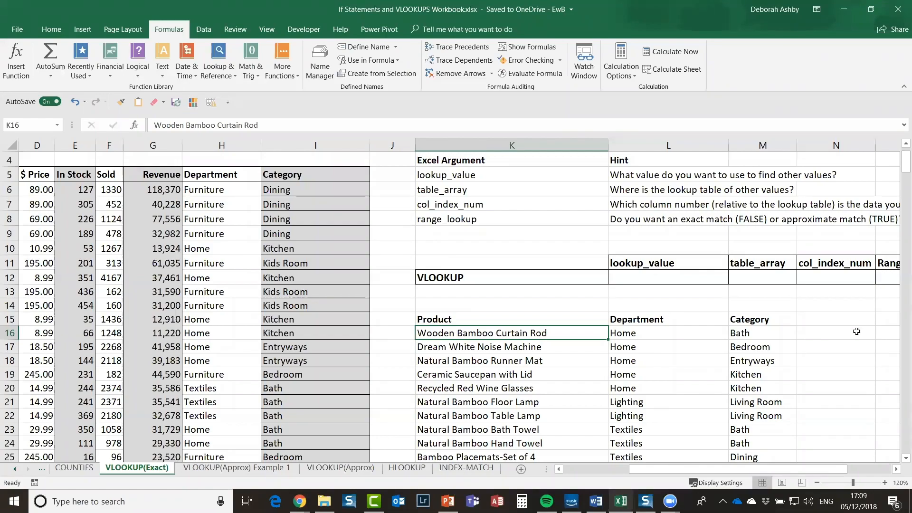
{"action": "left_click", "coordinate": [757, 323]}
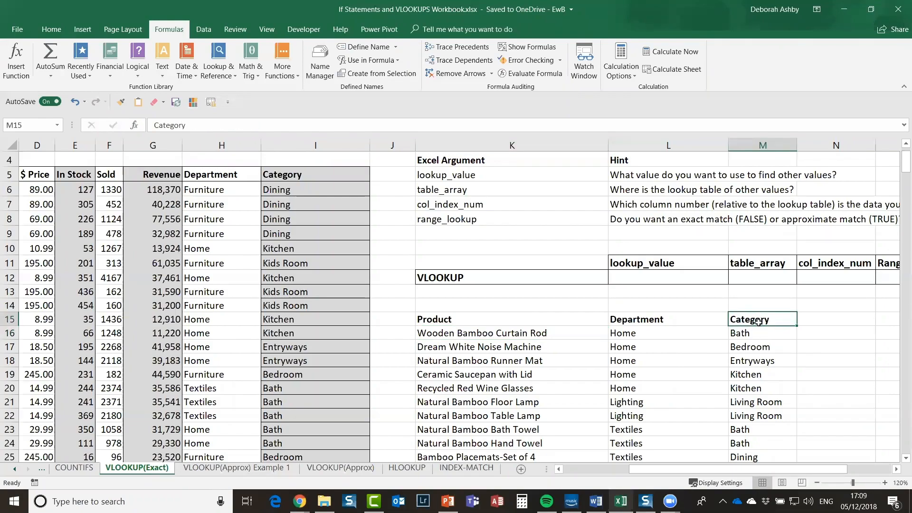
{"action": "left_click", "coordinate": [457, 319]}
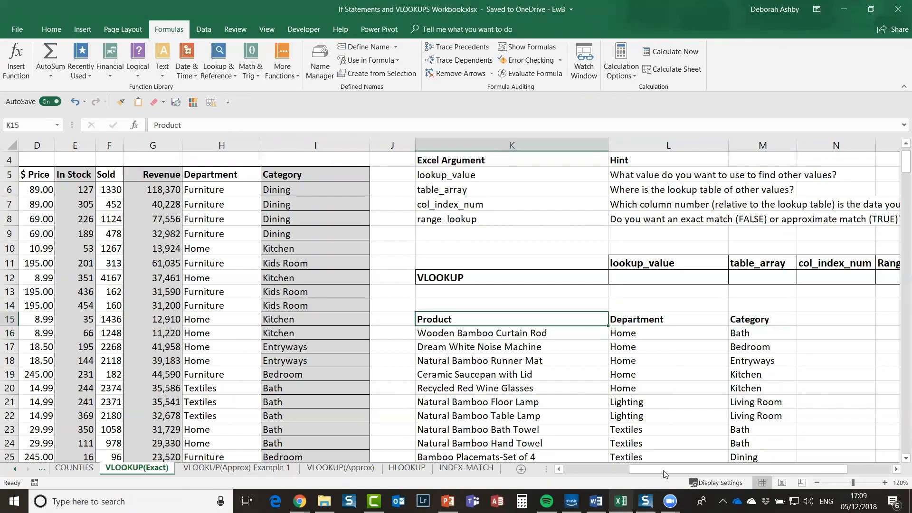
{"action": "left_click", "coordinate": [765, 321]}
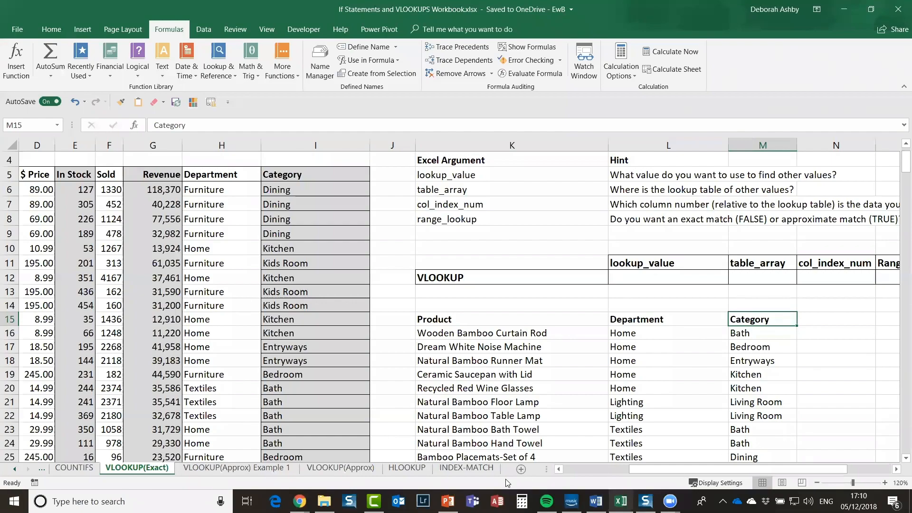
{"action": "left_click", "coordinate": [474, 470]}
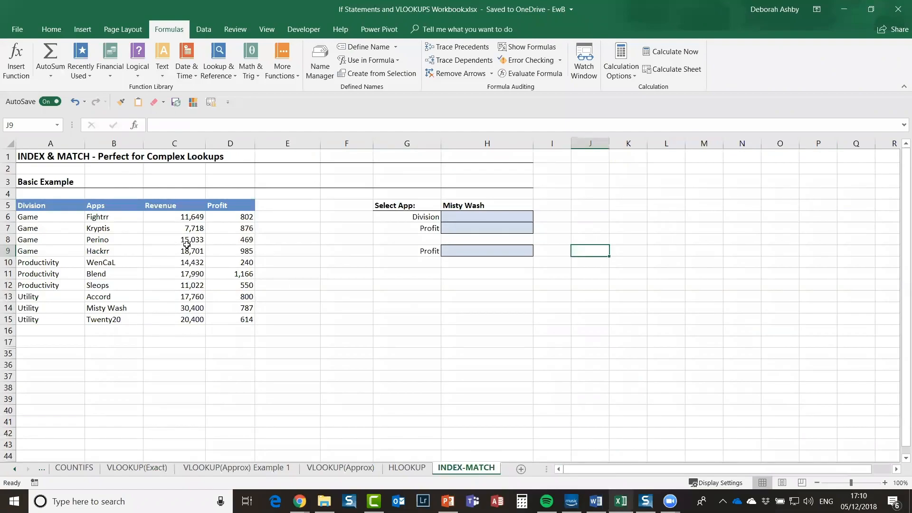
{"action": "left_click", "coordinate": [232, 240]}
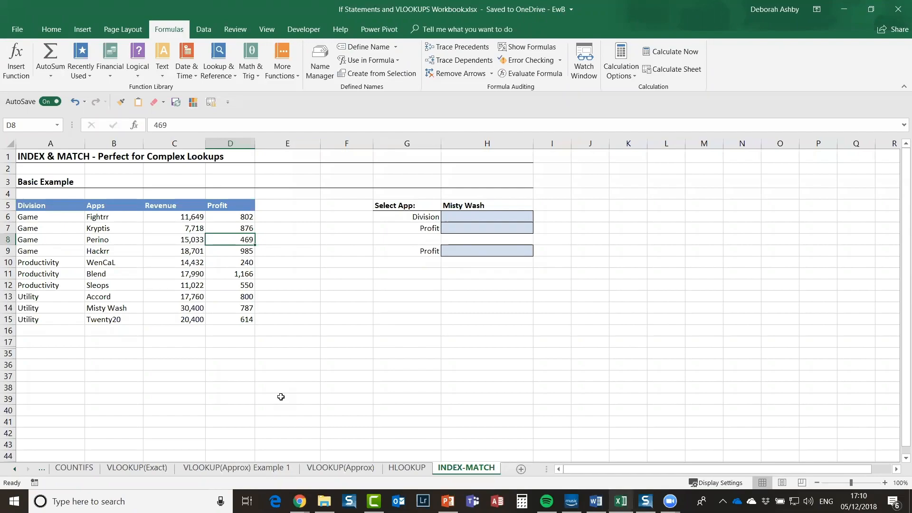
{"action": "left_click", "coordinate": [305, 260]}
{"action": "left_click", "coordinate": [125, 271]}
{"action": "left_click", "coordinate": [193, 248]}
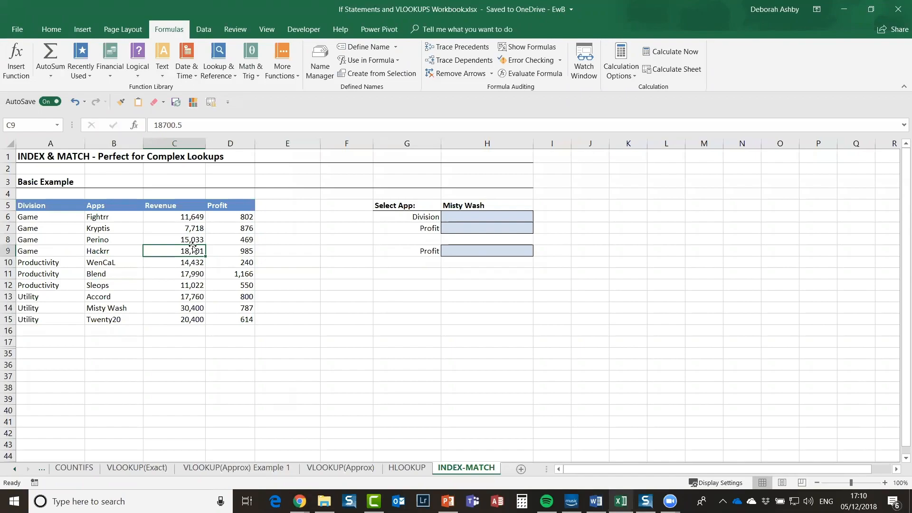
{"action": "left_click", "coordinate": [283, 247]}
{"action": "left_click", "coordinate": [171, 238]}
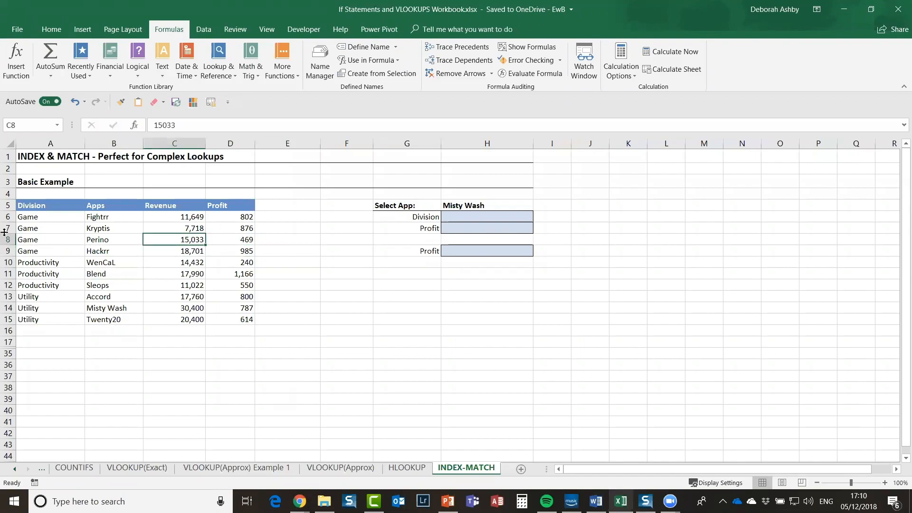
{"action": "left_click_drag", "start_coordinate": [29, 205], "coordinate": [247, 319]}
{"action": "left_click", "coordinate": [112, 238]}
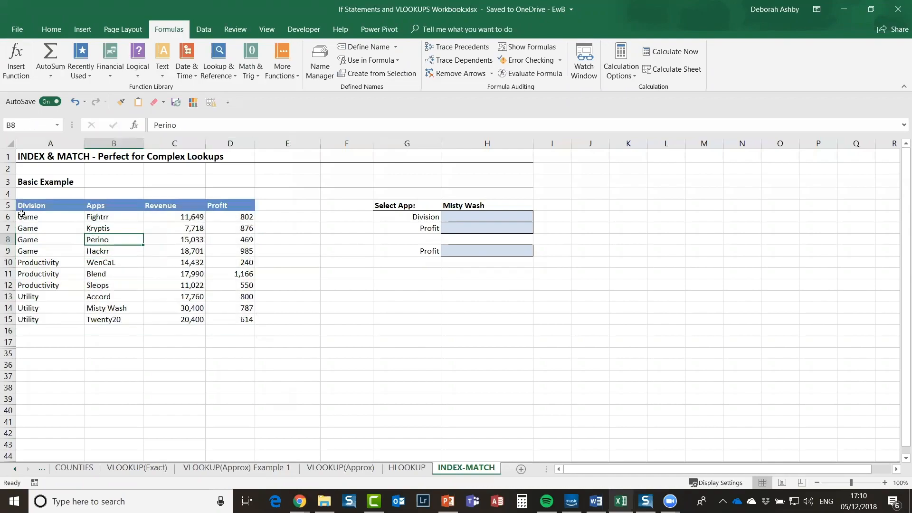
{"action": "left_click_drag", "start_coordinate": [34, 207], "coordinate": [253, 322]}
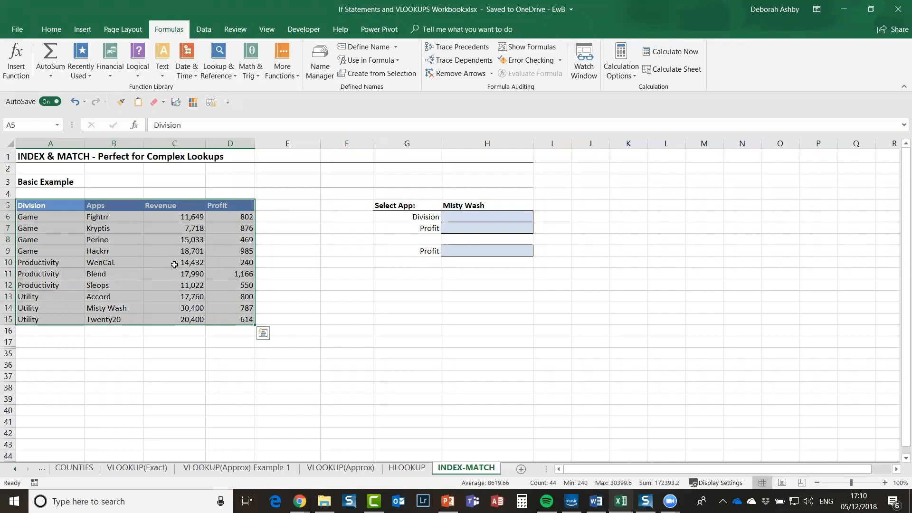
{"action": "left_click", "coordinate": [43, 218]}
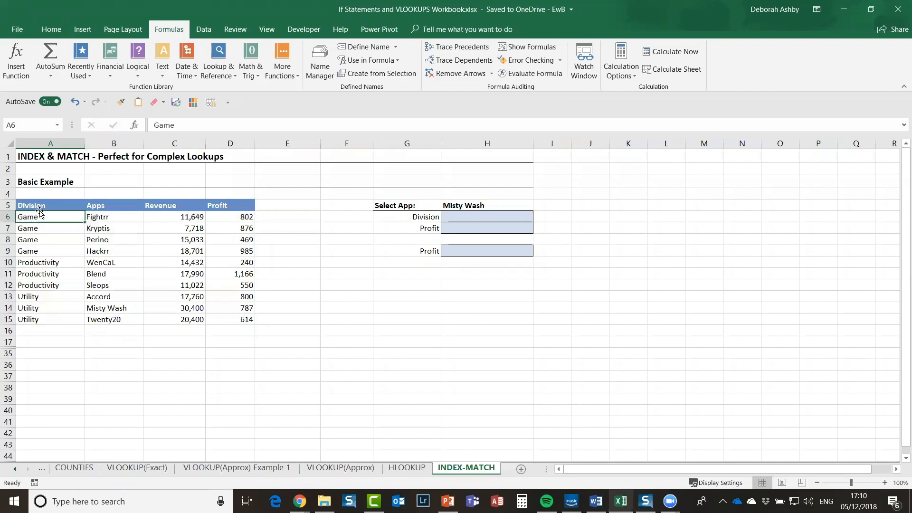
{"action": "left_click_drag", "start_coordinate": [41, 208], "coordinate": [33, 319]}
{"action": "left_click_drag", "start_coordinate": [120, 208], "coordinate": [115, 319]}
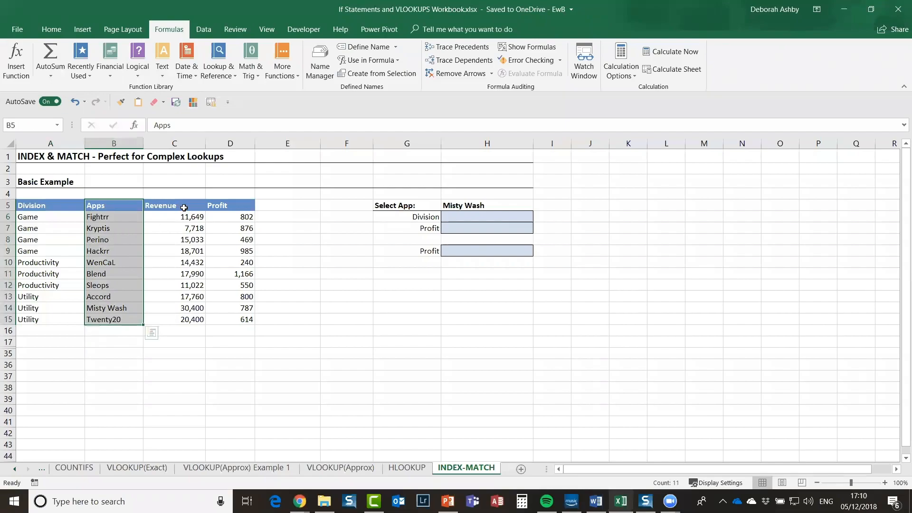
{"action": "left_click_drag", "start_coordinate": [184, 207], "coordinate": [189, 321]}
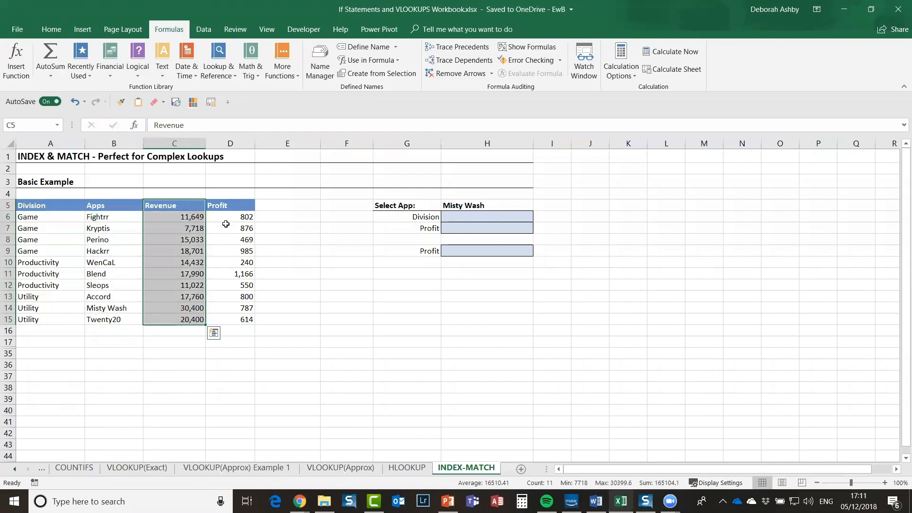
{"action": "left_click_drag", "start_coordinate": [230, 205], "coordinate": [236, 321]}
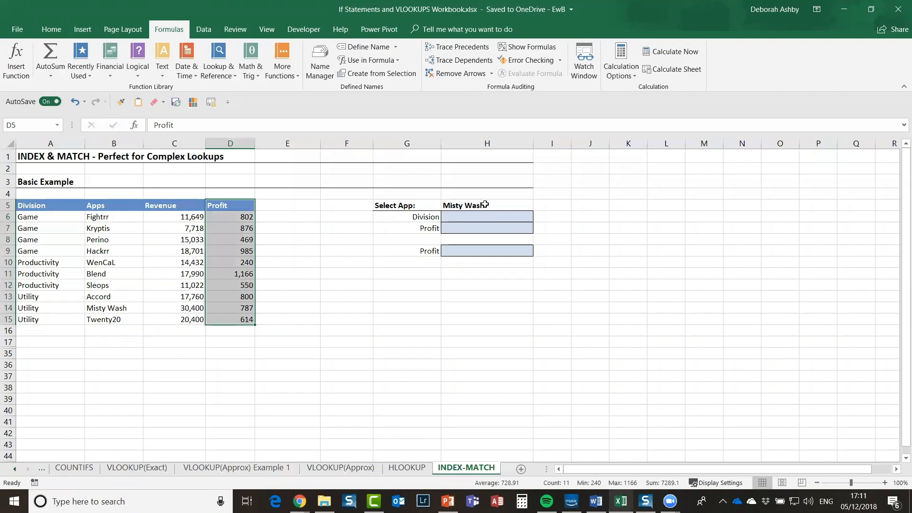
{"action": "left_click", "coordinate": [502, 207]}
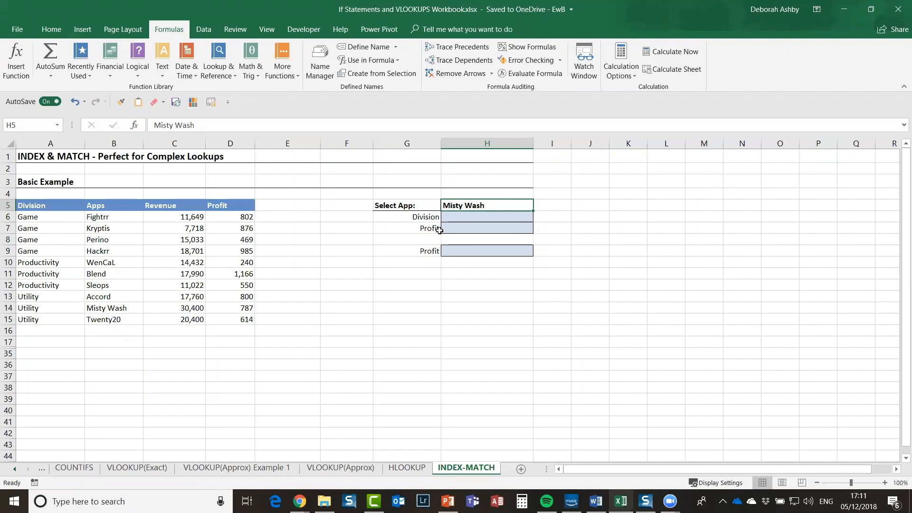
Step: Change the G9 label from Profit to Revenue
{"action": "left_click", "coordinate": [452, 217]}
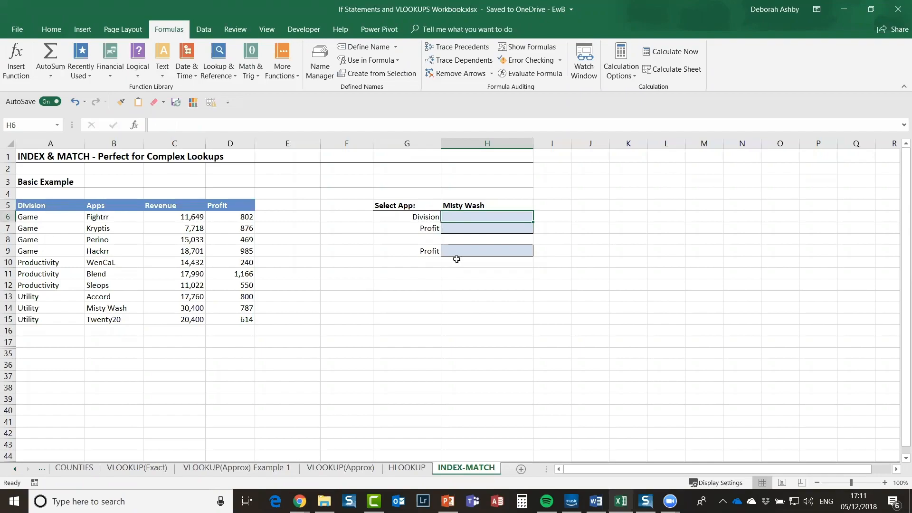
{"action": "left_click", "coordinate": [466, 229]}
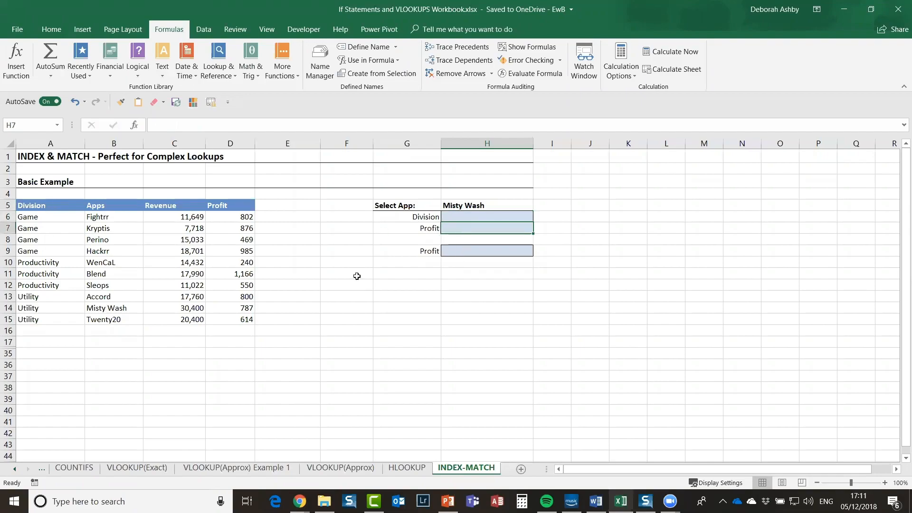
{"action": "left_click", "coordinate": [420, 252]}
{"action": "type", "text": "Revenue"}
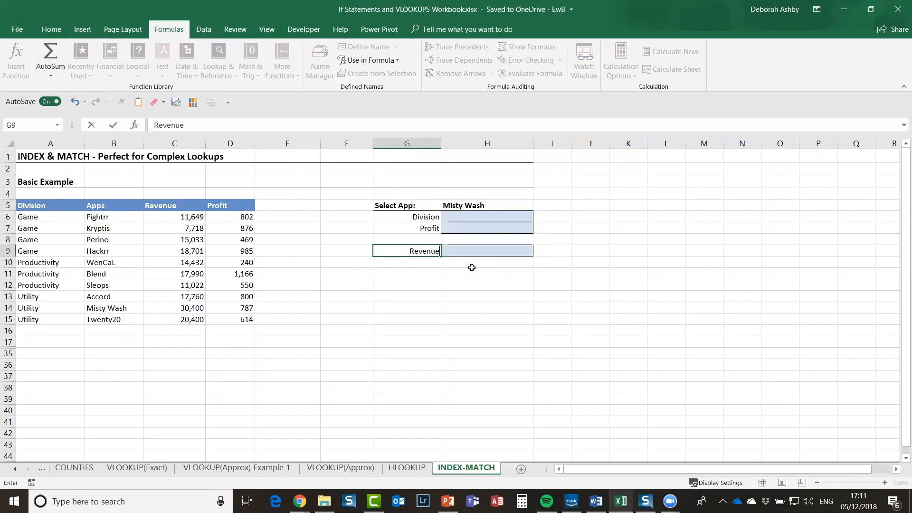
{"action": "left_click", "coordinate": [470, 282]}
{"action": "key", "text": "Up"}
{"action": "key", "text": "Up"}
{"action": "key", "text": "Up"}
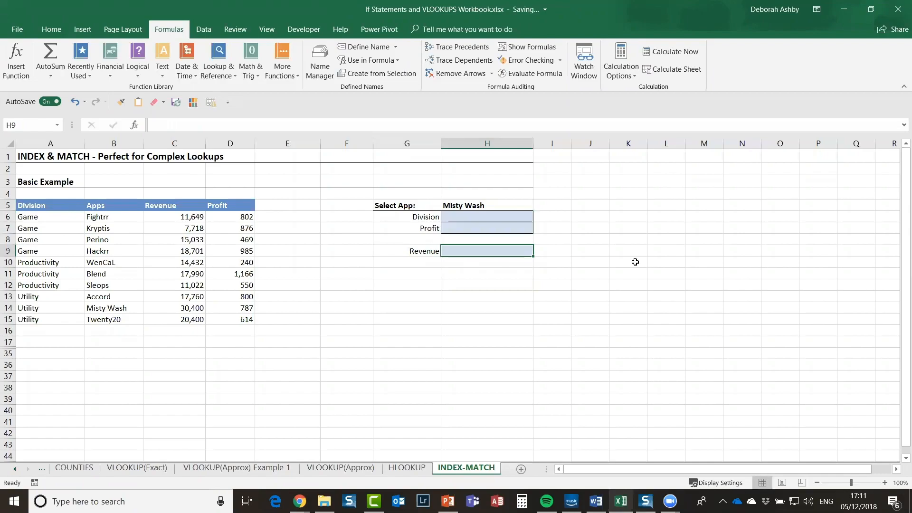
Step: Look over the Apps list from Fightrr to Misty Wash, then make H5 the active cell
{"action": "left_click", "coordinate": [521, 209]}
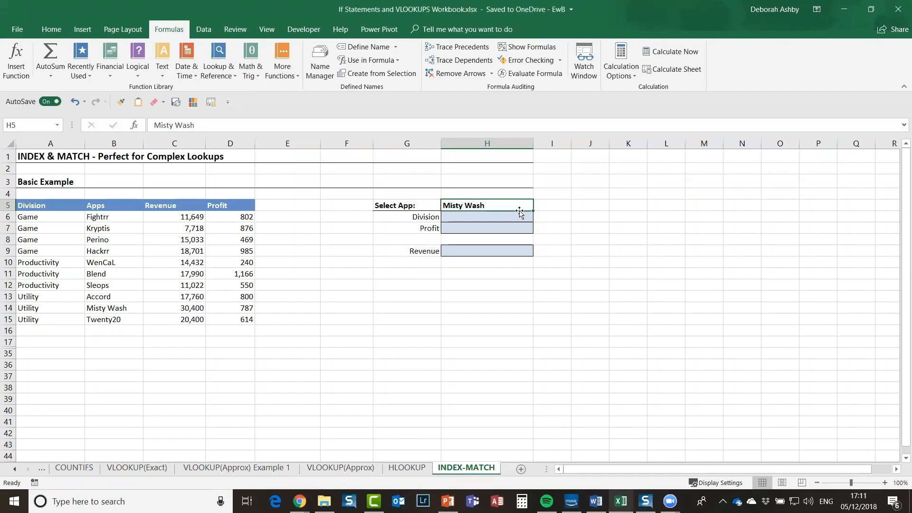
{"action": "left_click", "coordinate": [566, 206]}
{"action": "left_click", "coordinate": [497, 207]}
{"action": "left_click", "coordinate": [101, 309]}
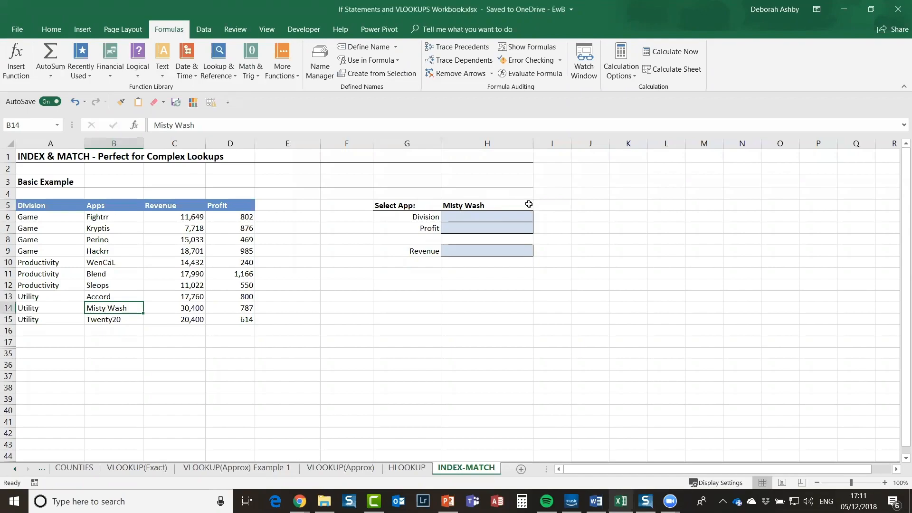
{"action": "left_click", "coordinate": [119, 218]}
{"action": "key", "text": "shift+Down"}
{"action": "key", "text": "shift+Down"}
{"action": "key", "text": "shift+Down"}
{"action": "key", "text": "shift+Down"}
{"action": "key", "text": "shift+Down"}
{"action": "key", "text": "shift+Down"}
{"action": "key", "text": "shift+Down"}
{"action": "key", "text": "shift+Down"}
{"action": "key", "text": "shift+Down"}
{"action": "key", "text": "shift+Down"}
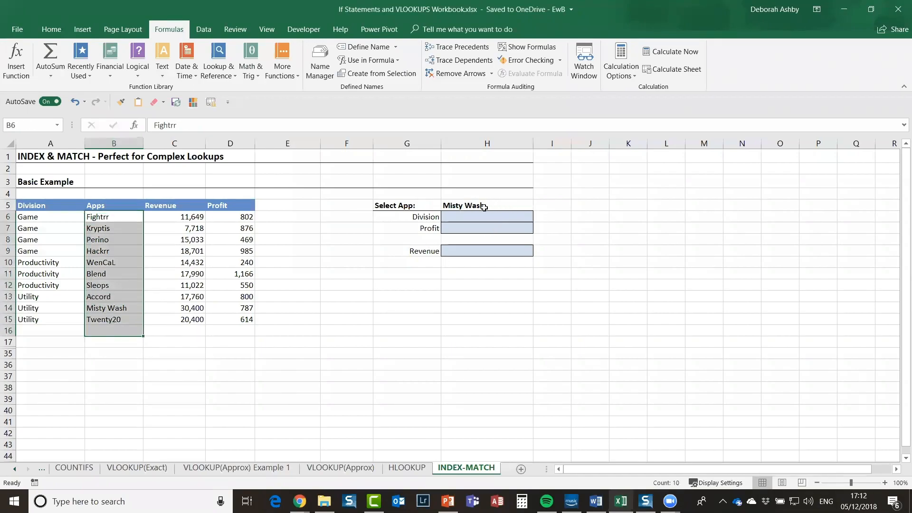
{"action": "left_click", "coordinate": [489, 205]}
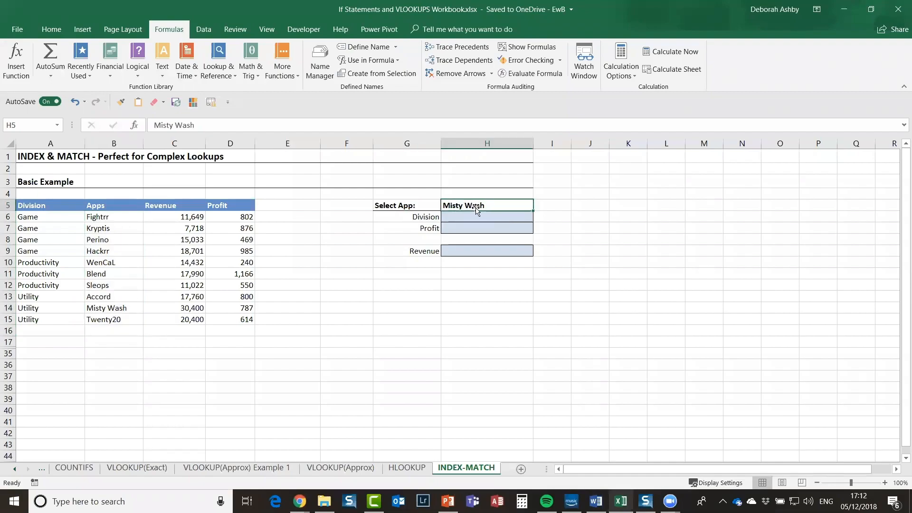
Step: Switch between the Formulas and Data ribbons, finishing on the Data ribbon
{"action": "left_click", "coordinate": [198, 31]}
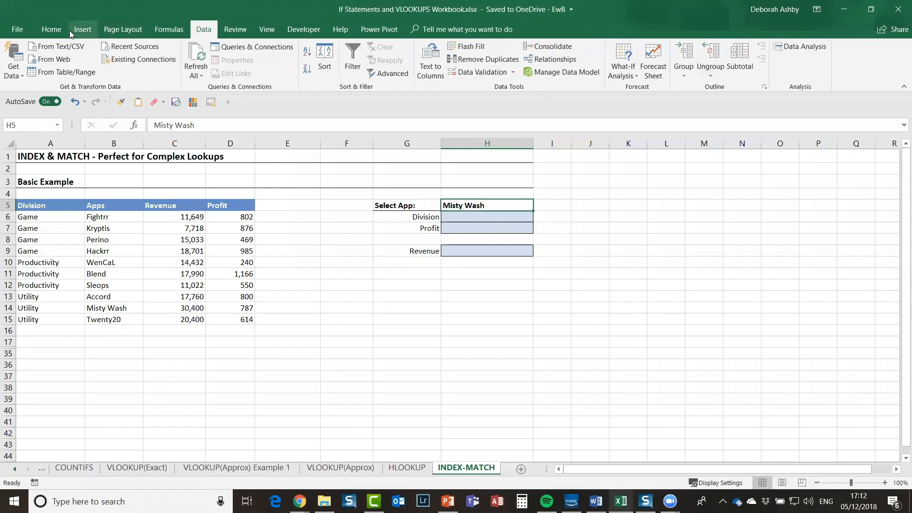
{"action": "left_click", "coordinate": [169, 33]}
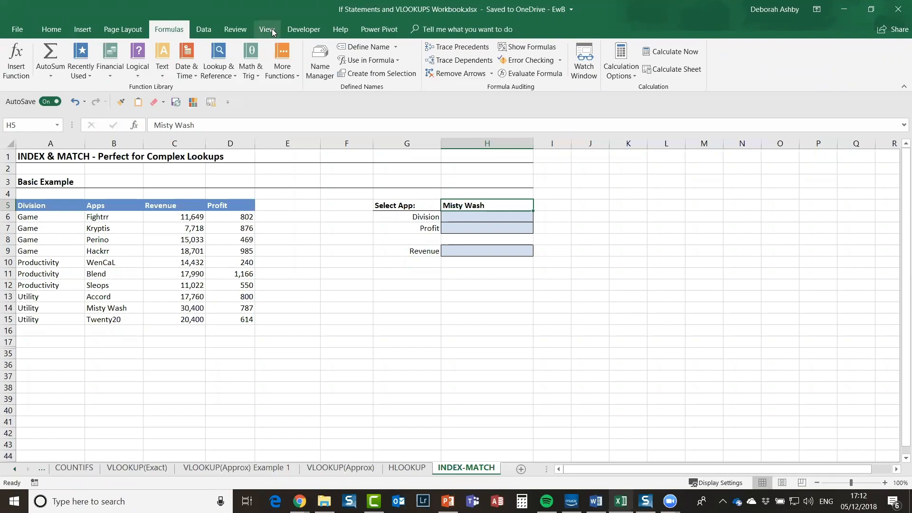
{"action": "left_click", "coordinate": [203, 30]}
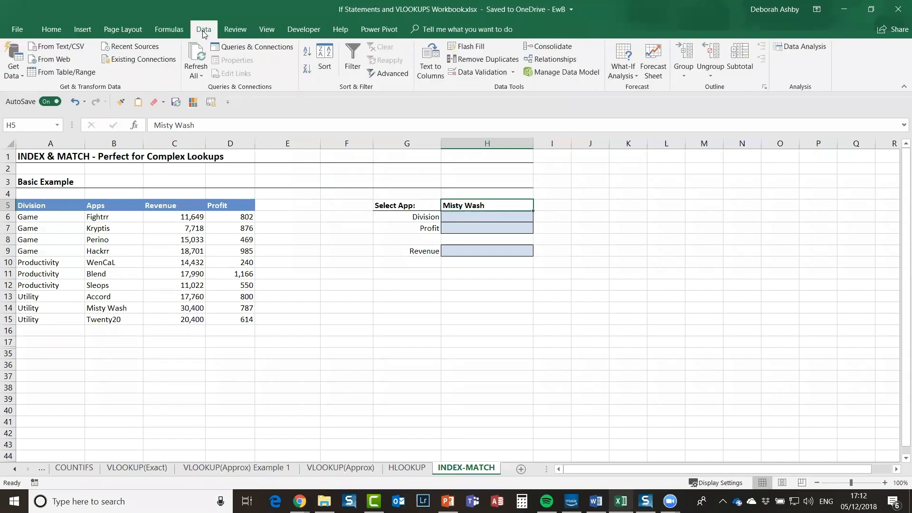
{"action": "left_click", "coordinate": [165, 31]}
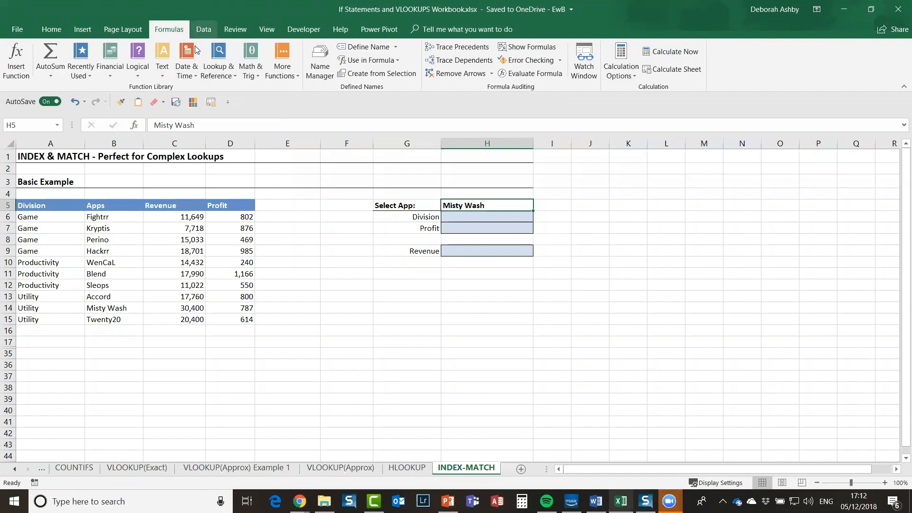
{"action": "left_click", "coordinate": [203, 29]}
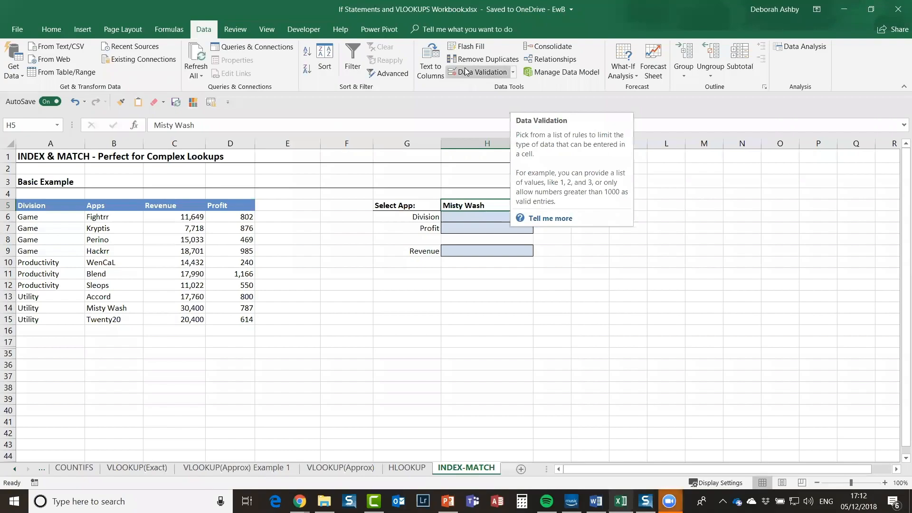
Step: Give H5 a List validation sourced from the app names =$B$6:$B$15
{"action": "left_click", "coordinate": [512, 71]}
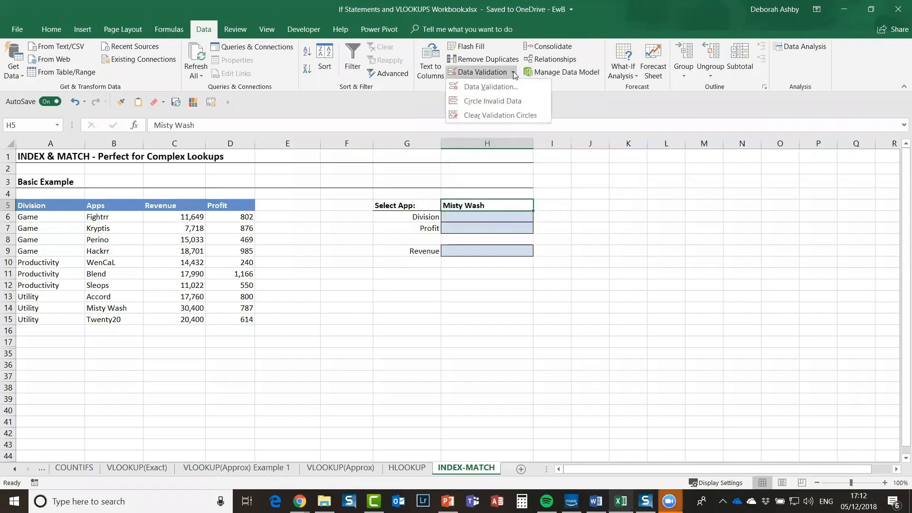
{"action": "left_click", "coordinate": [479, 88]}
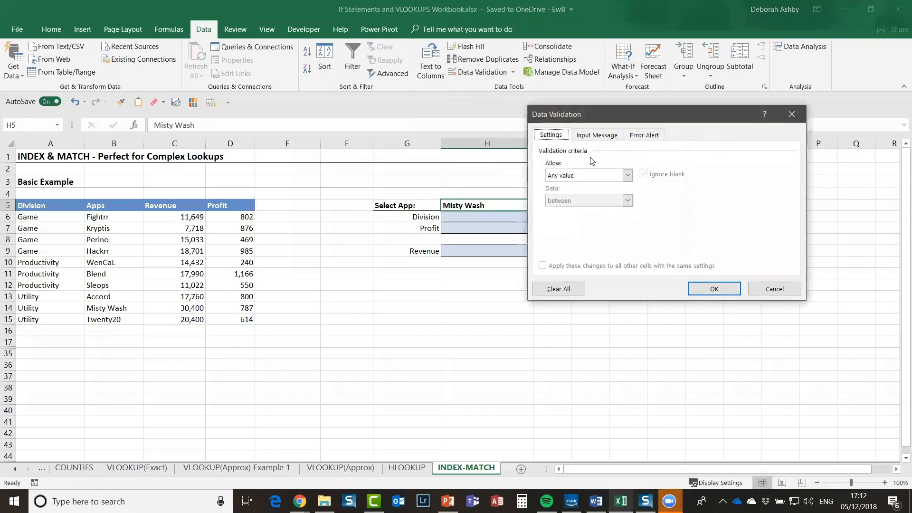
{"action": "left_click_drag", "start_coordinate": [654, 118], "coordinate": [716, 88]}
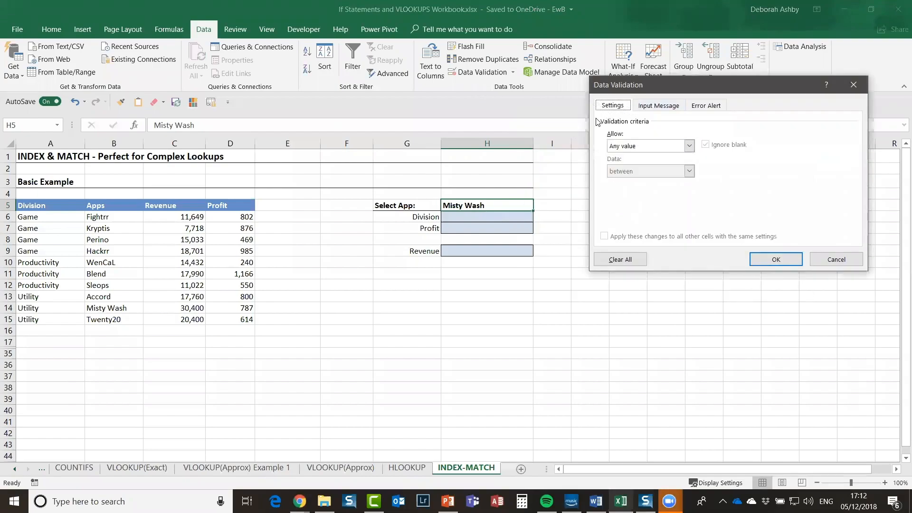
{"action": "left_click", "coordinate": [689, 146]}
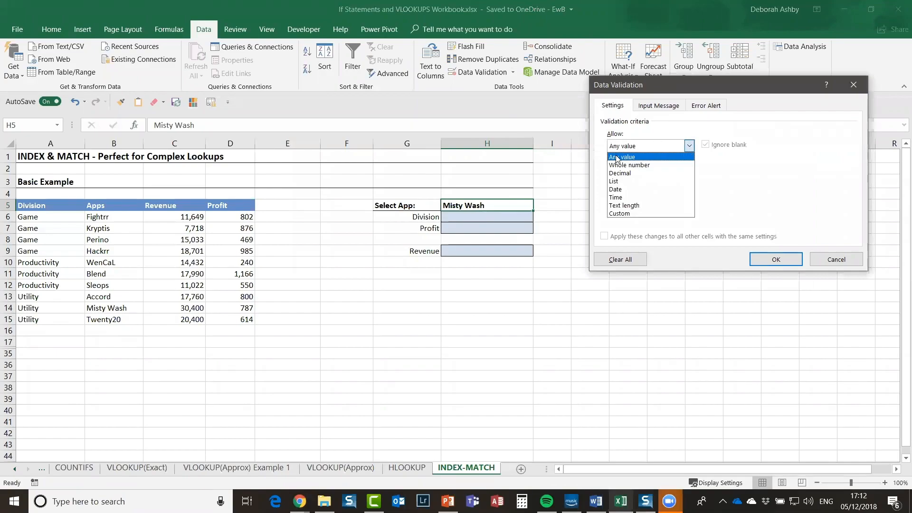
{"action": "left_click", "coordinate": [613, 182]}
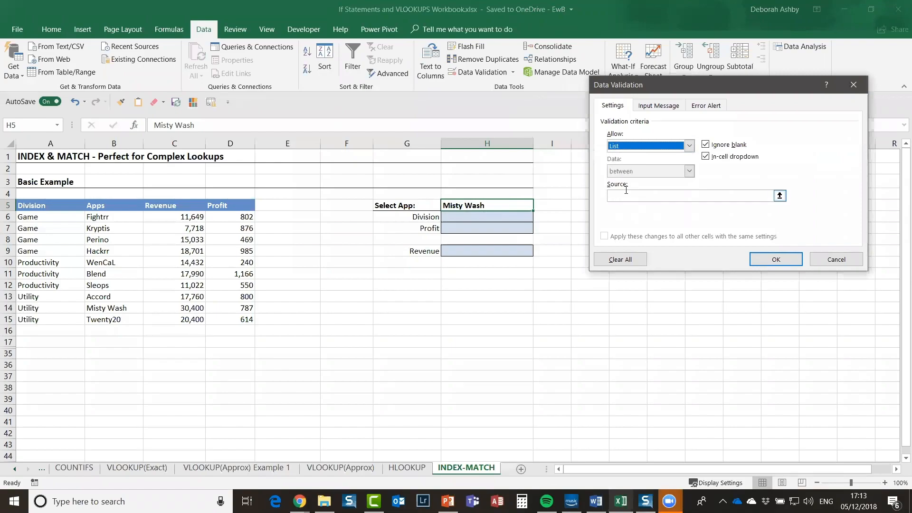
{"action": "left_click", "coordinate": [780, 196]}
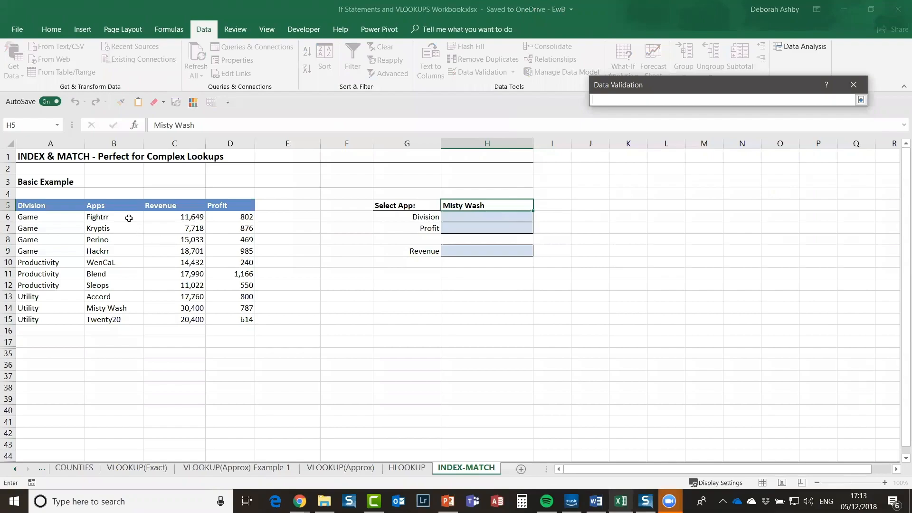
{"action": "left_click_drag", "start_coordinate": [129, 218], "coordinate": [127, 319]}
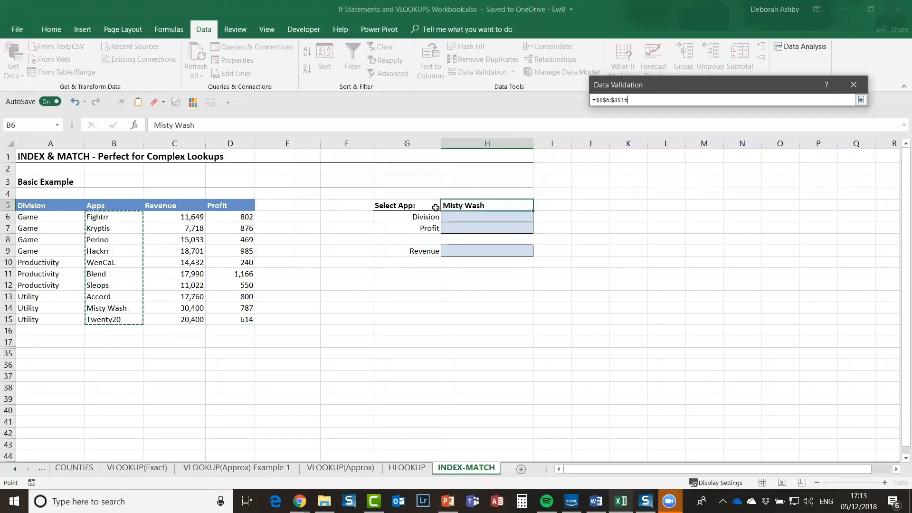
{"action": "left_click", "coordinate": [860, 100]}
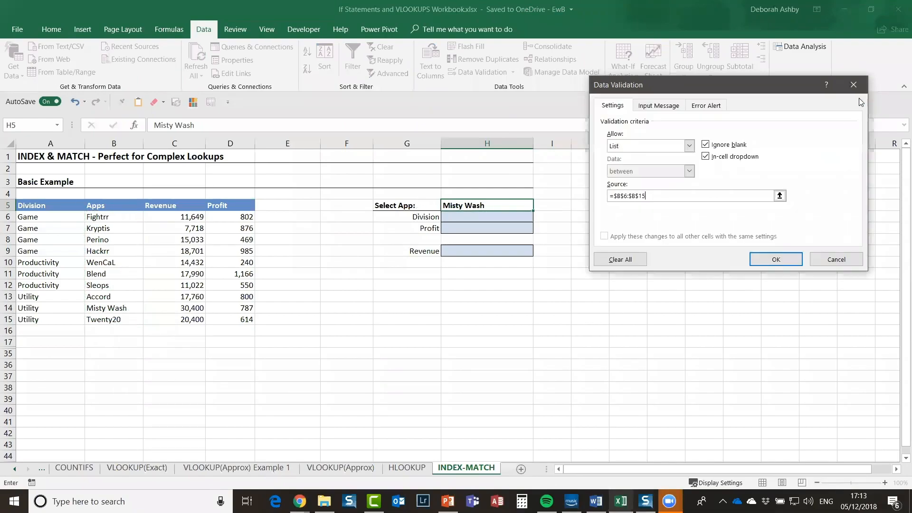
{"action": "left_click", "coordinate": [767, 259]}
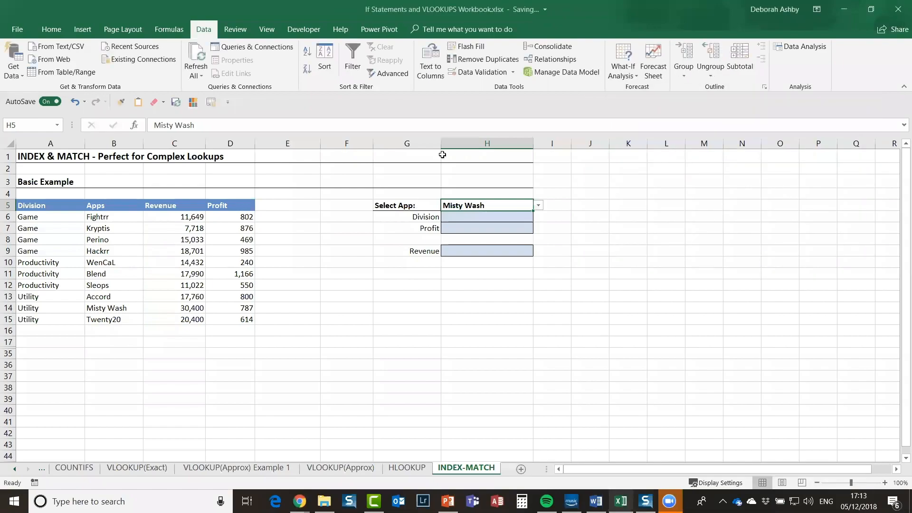
Step: Try Perino, Sleops and Hackrr from H5's dropdown, ending with Sleops selected
{"action": "left_click", "coordinate": [538, 205]}
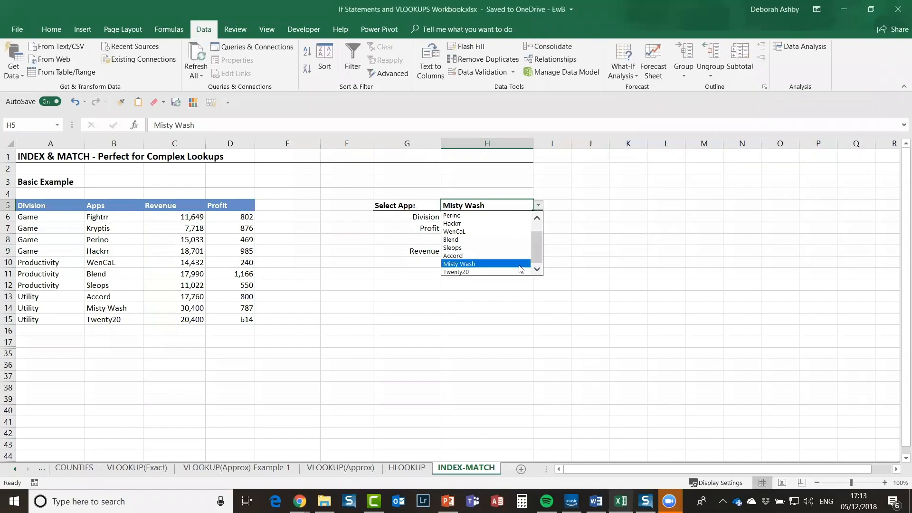
{"action": "mouse_move", "coordinate": [538, 252]}
{"action": "left_mouse_down"}
{"action": "mouse_move", "coordinate": [540, 222]}
{"action": "mouse_move", "coordinate": [540, 247]}
{"action": "left_mouse_up"}
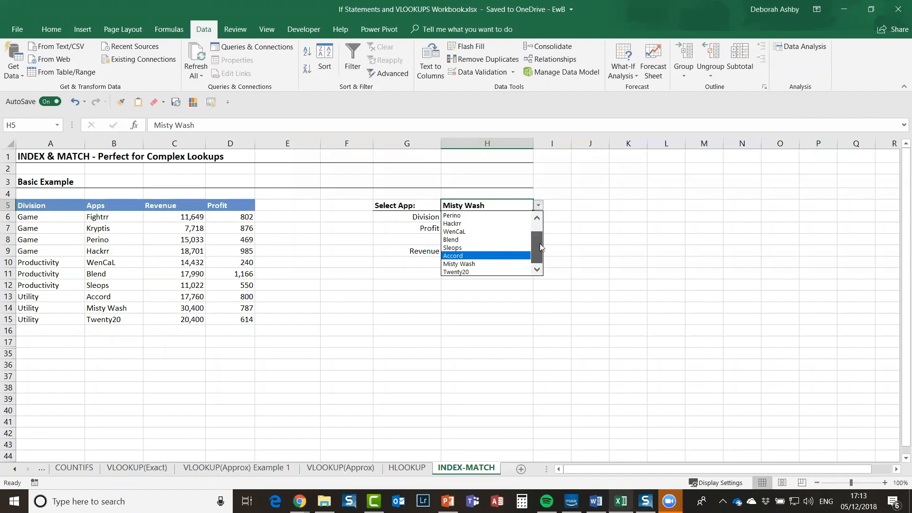
{"action": "left_click", "coordinate": [482, 232]}
{"action": "left_click", "coordinate": [538, 205]}
{"action": "left_click", "coordinate": [476, 248]}
{"action": "left_click", "coordinate": [538, 205]}
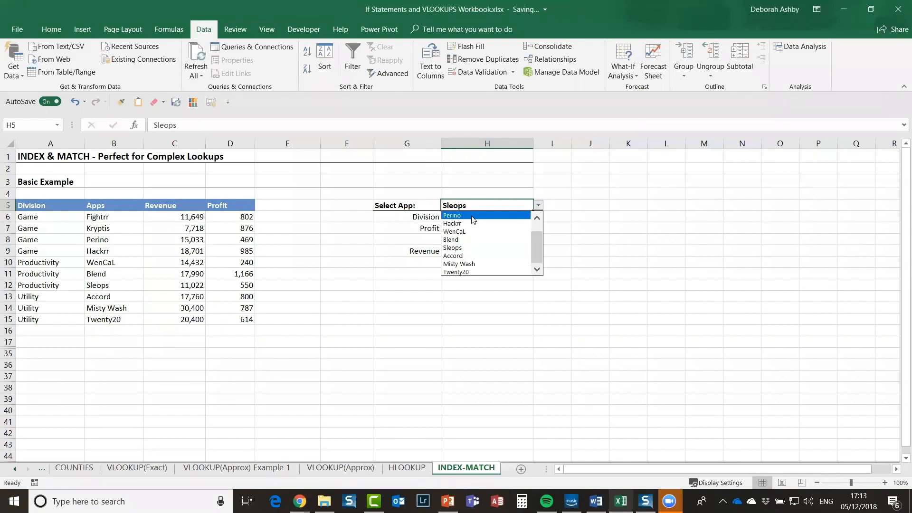
{"action": "left_click", "coordinate": [473, 216]}
{"action": "left_click", "coordinate": [538, 205]}
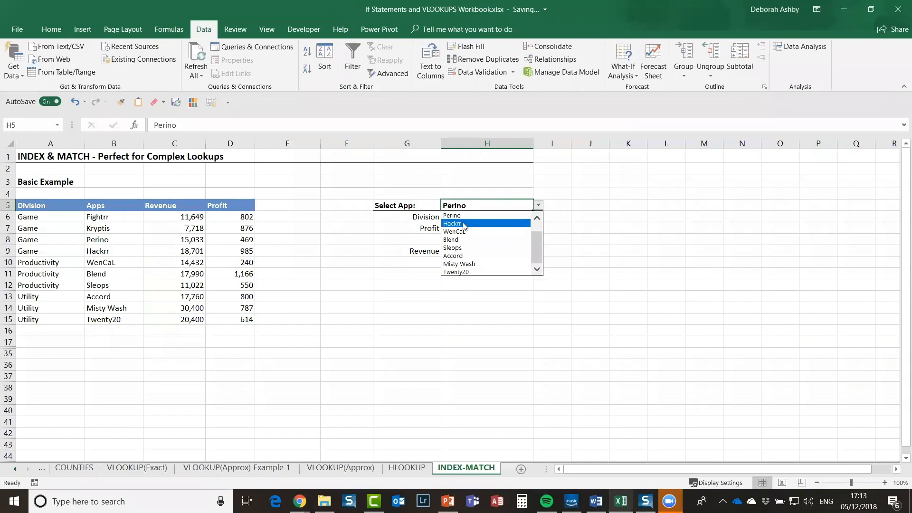
{"action": "left_click", "coordinate": [464, 224]}
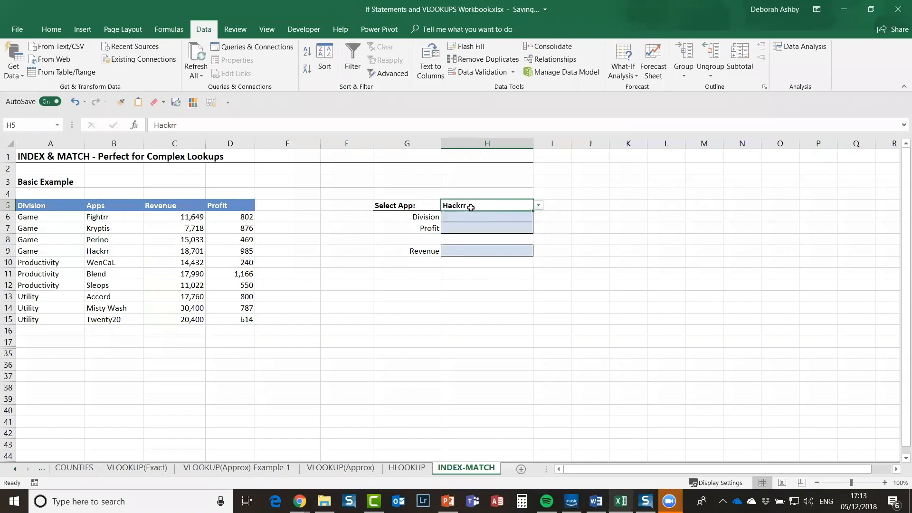
{"action": "left_click", "coordinate": [538, 205]}
{"action": "left_click", "coordinate": [475, 247]}
Step: Check the blank Division, Profit and Revenue result cells, then return to H5 and select H6
{"action": "left_click", "coordinate": [464, 218]}
{"action": "left_click", "coordinate": [464, 231]}
{"action": "left_click", "coordinate": [477, 251]}
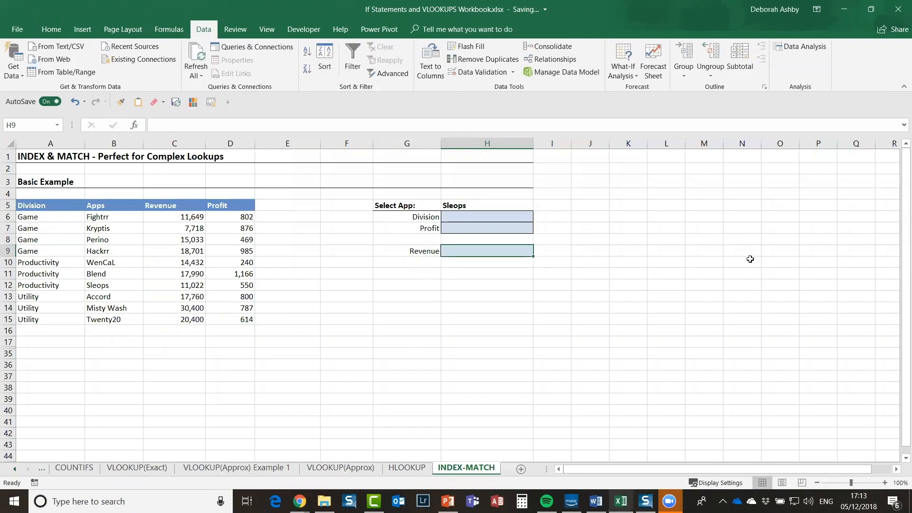
{"action": "left_click", "coordinate": [494, 206]}
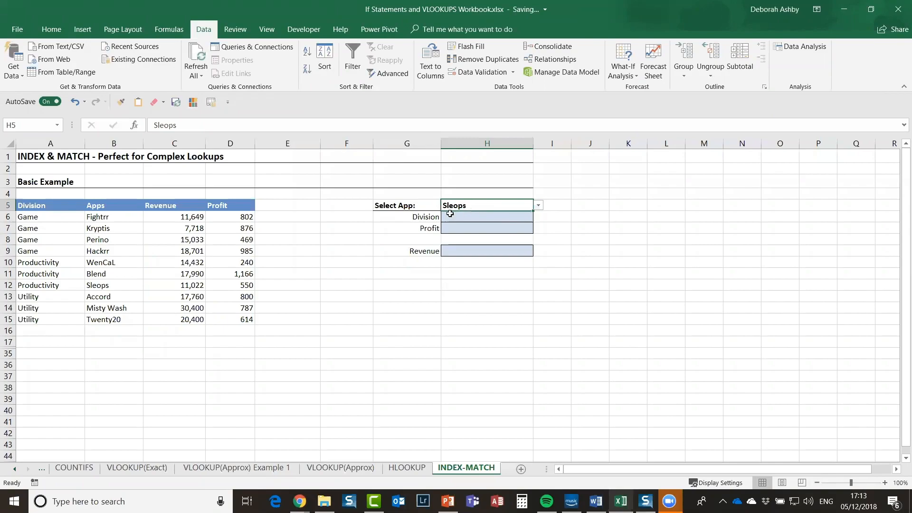
{"action": "left_click", "coordinate": [453, 216]}
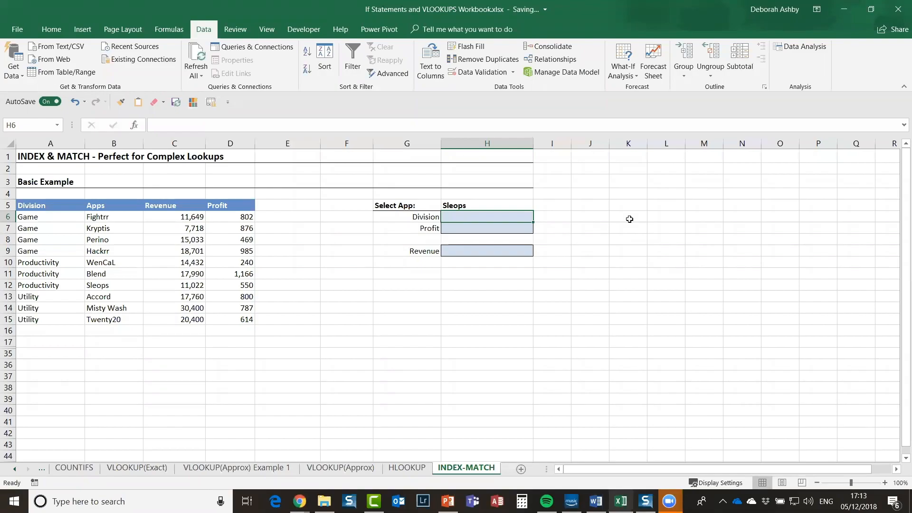
Step: Enter =INDEX(A6:A15,7) in H6 and compare it with Sleops' division in A12
{"action": "type", "text": "=index"}
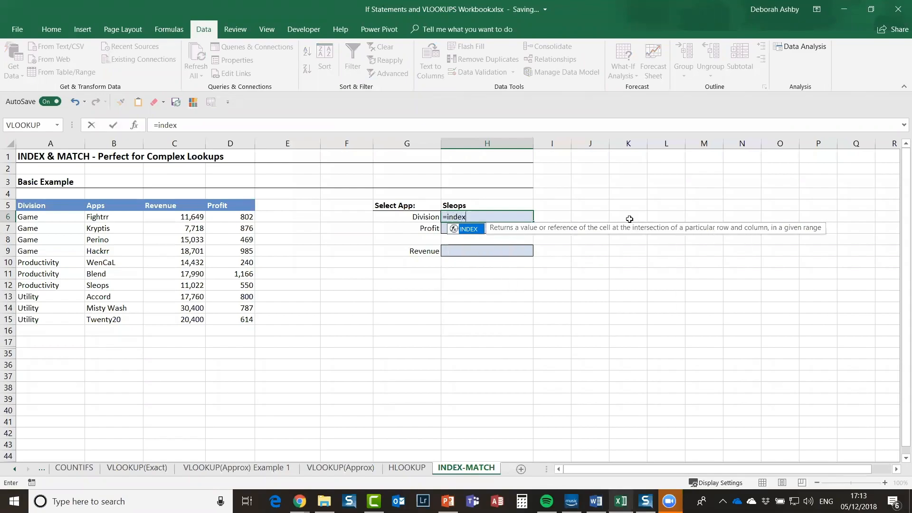
{"action": "type", "text": "("}
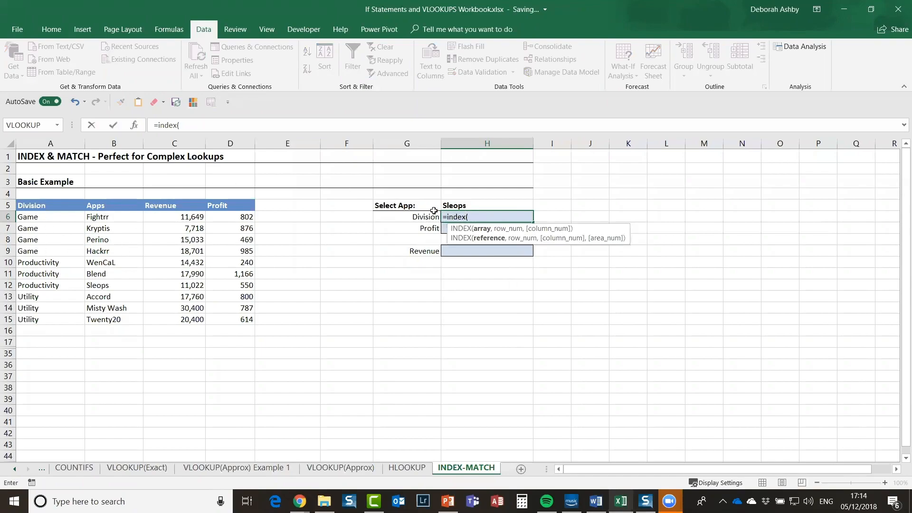
{"action": "left_click_drag", "start_coordinate": [59, 217], "coordinate": [55, 320]}
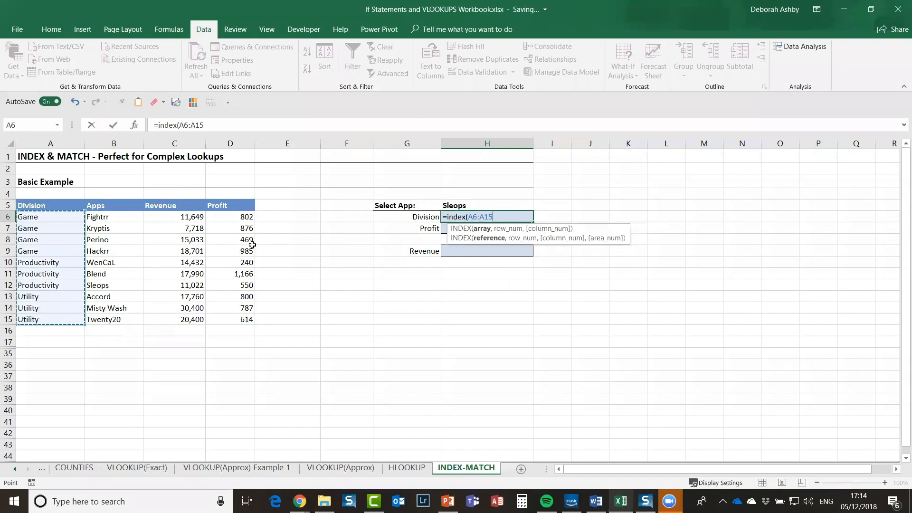
{"action": "type", "text": ",7"}
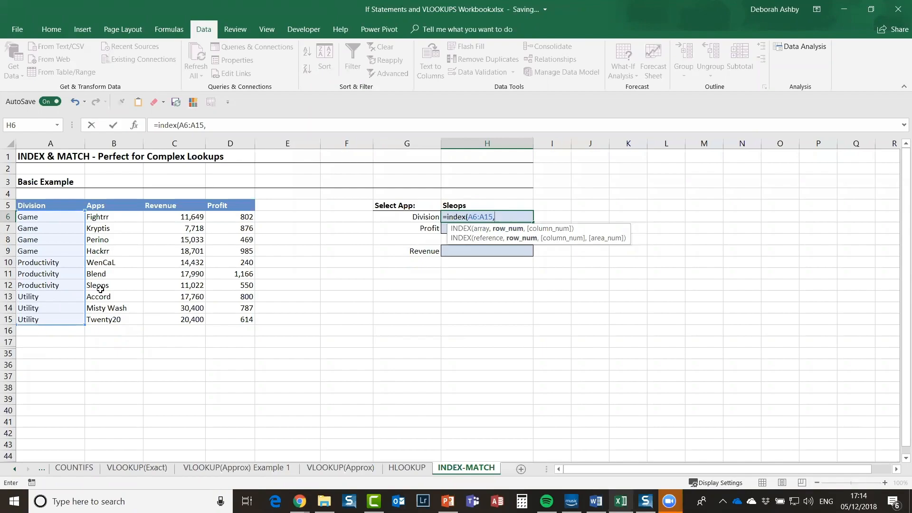
{"action": "key", "text": "Return"}
{"action": "left_click", "coordinate": [507, 217]}
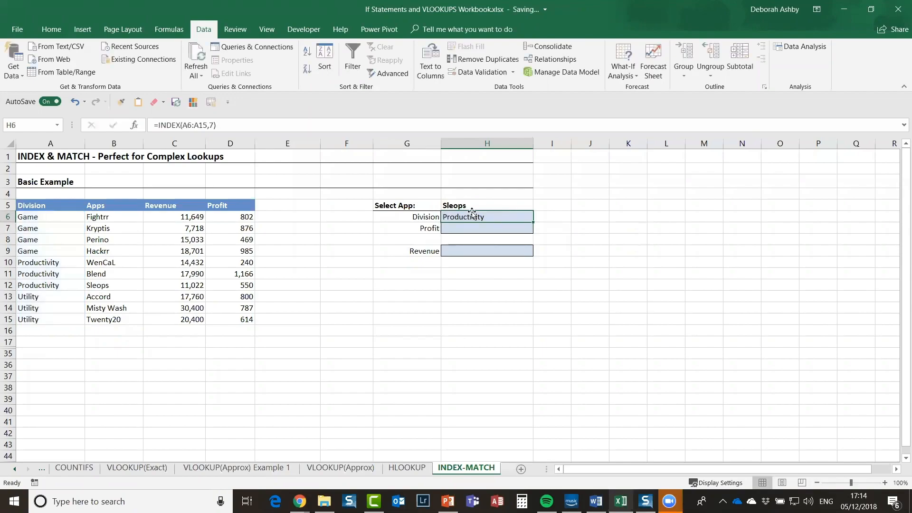
{"action": "left_click", "coordinate": [34, 286]}
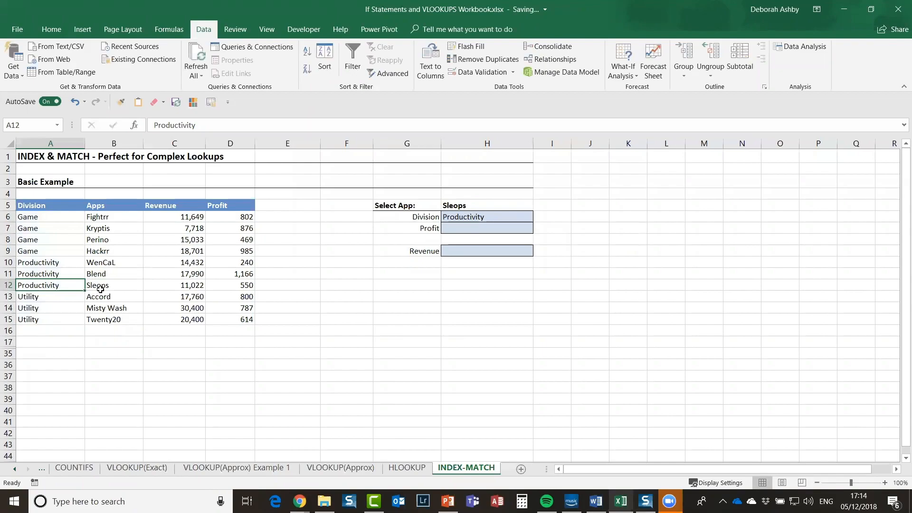
{"action": "left_click", "coordinate": [496, 217]}
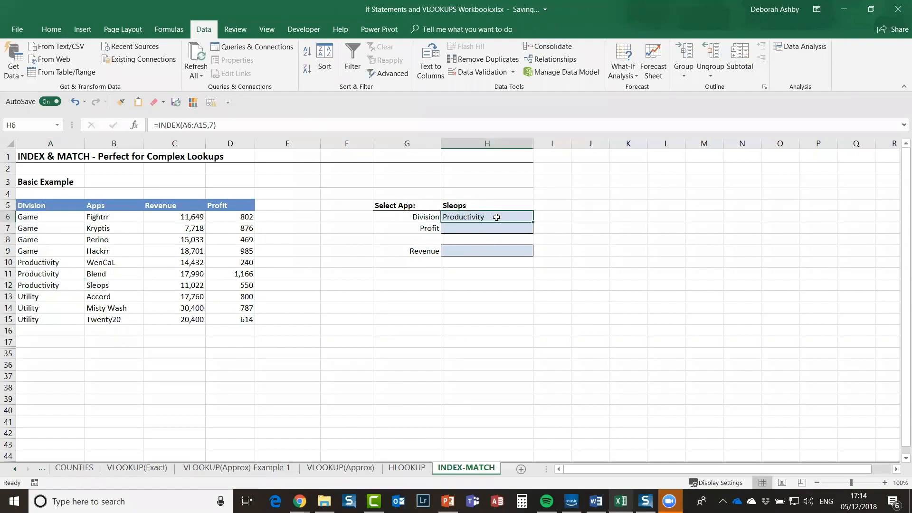
Step: Select the whole INDEX formula in H6 and delete it
{"action": "double_click", "coordinate": [497, 217]}
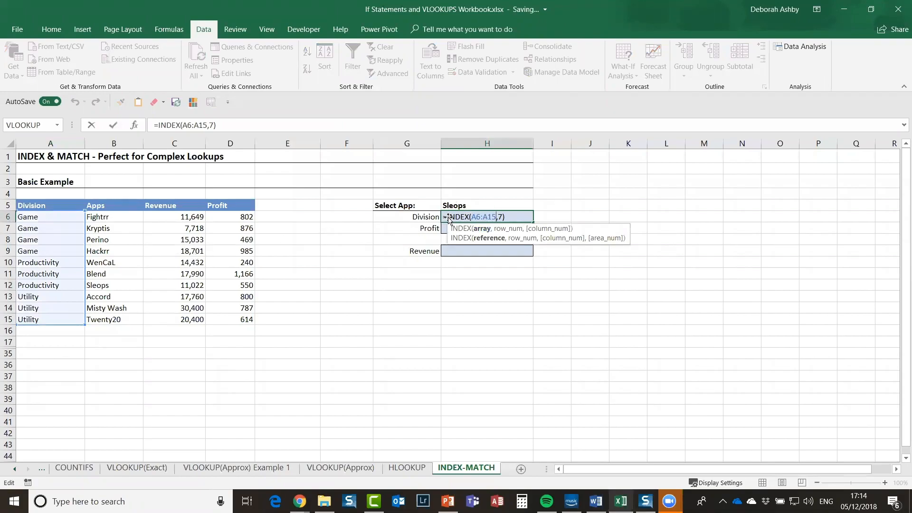
{"action": "left_click", "coordinate": [504, 216]}
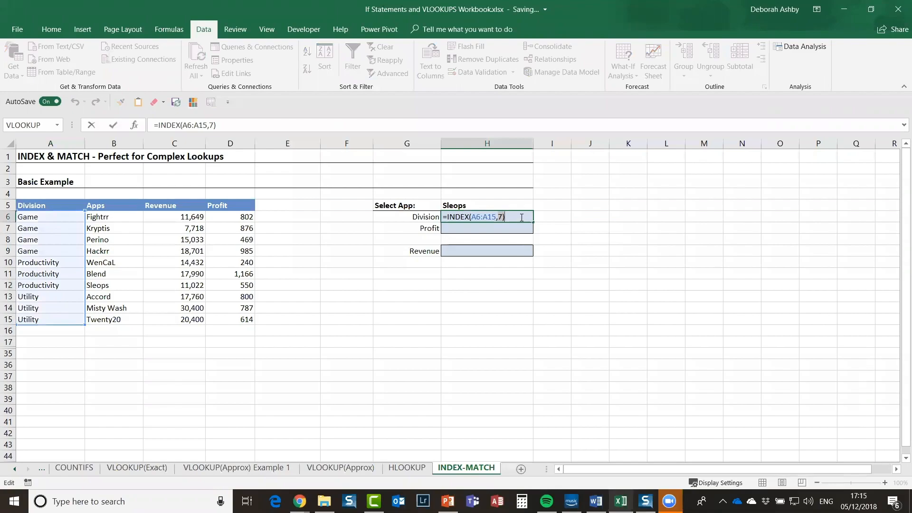
{"action": "left_click_drag", "start_coordinate": [505, 216], "coordinate": [440, 217]}
{"action": "key", "text": "BackSpace"}
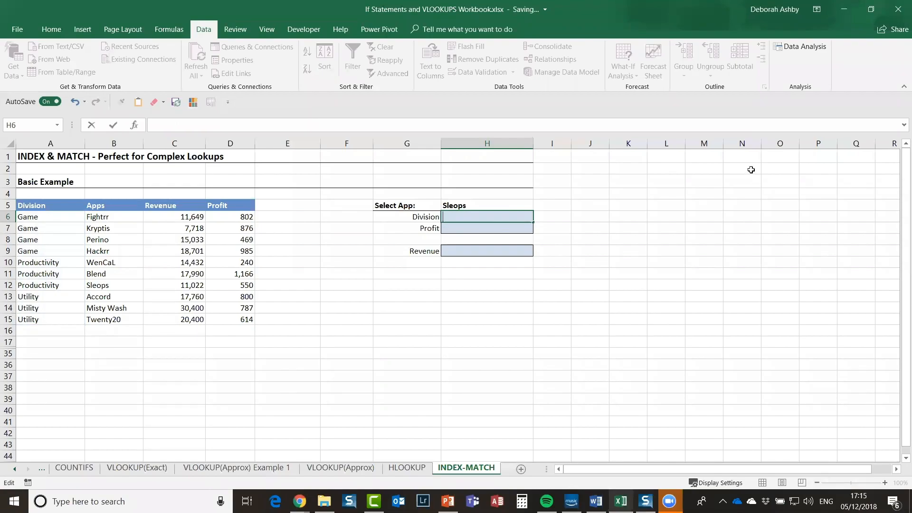
{"action": "type", "text": "=match("}
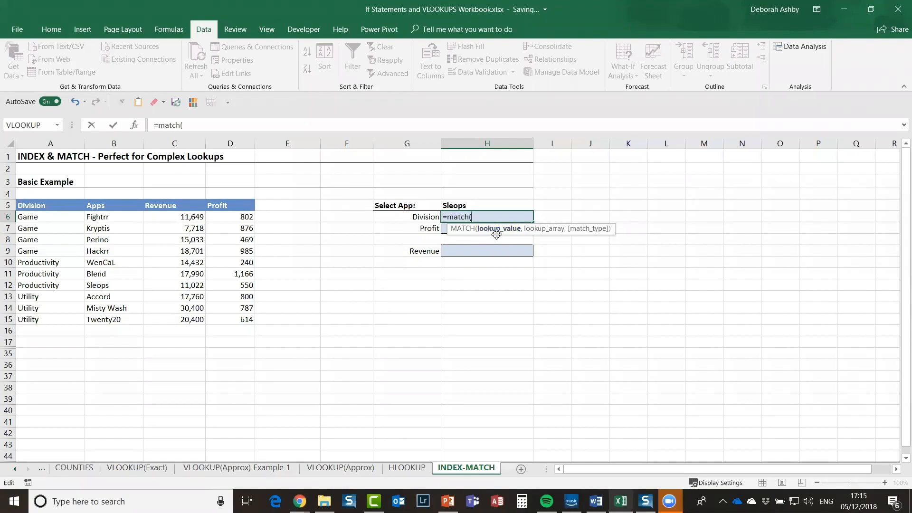
{"action": "key", "text": "Up"}
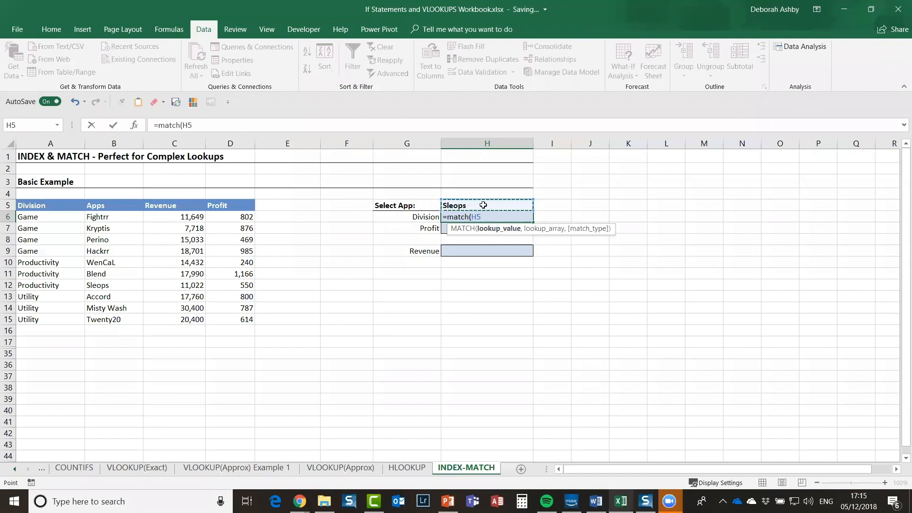
{"action": "type", "text": ","}
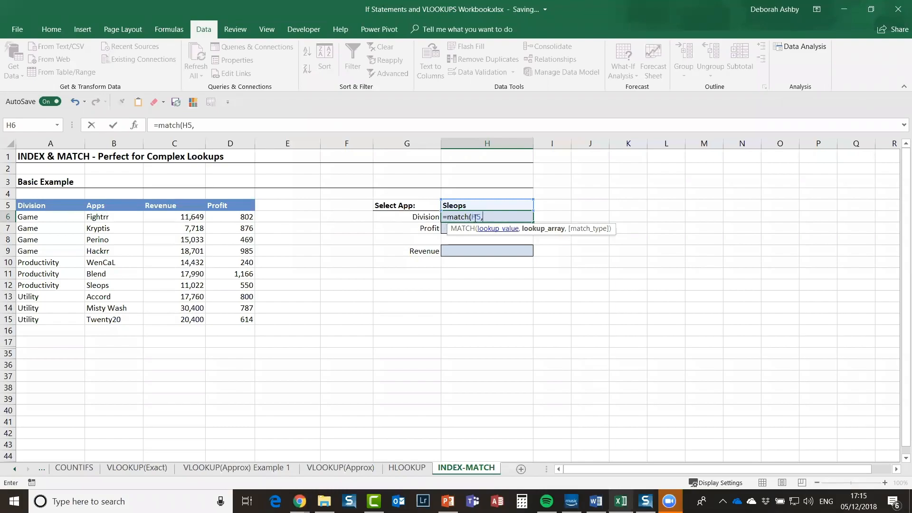
{"action": "left_click_drag", "start_coordinate": [106, 217], "coordinate": [114, 319]}
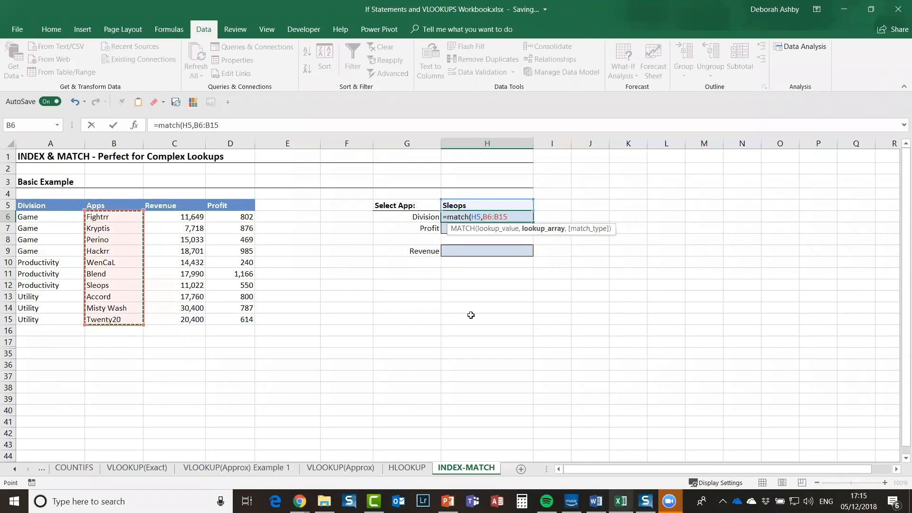
{"action": "type", "text": ","}
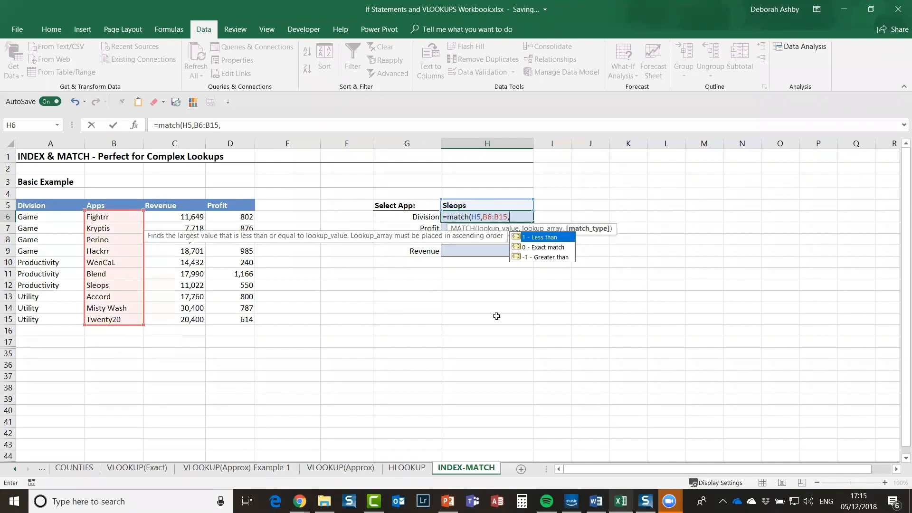
{"action": "left_click", "coordinate": [566, 248]}
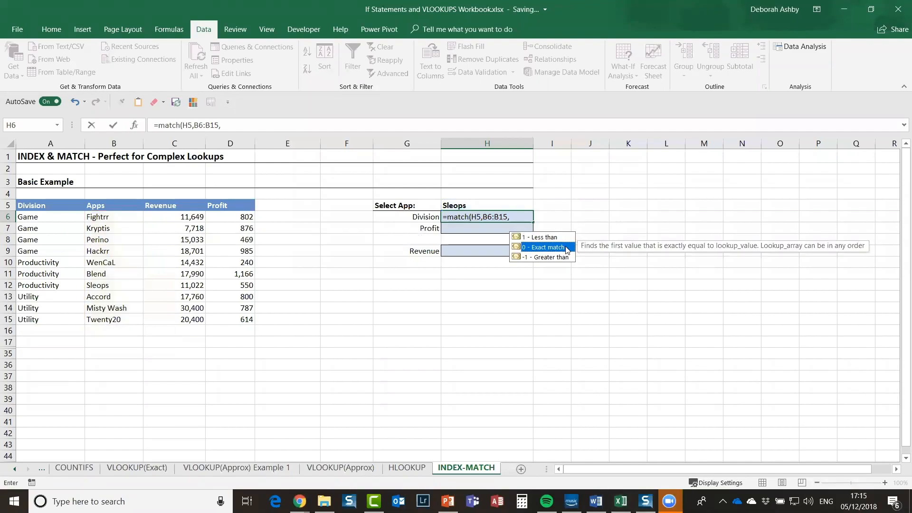
{"action": "double_click", "coordinate": [566, 248]}
{"action": "type", "text": ")"}
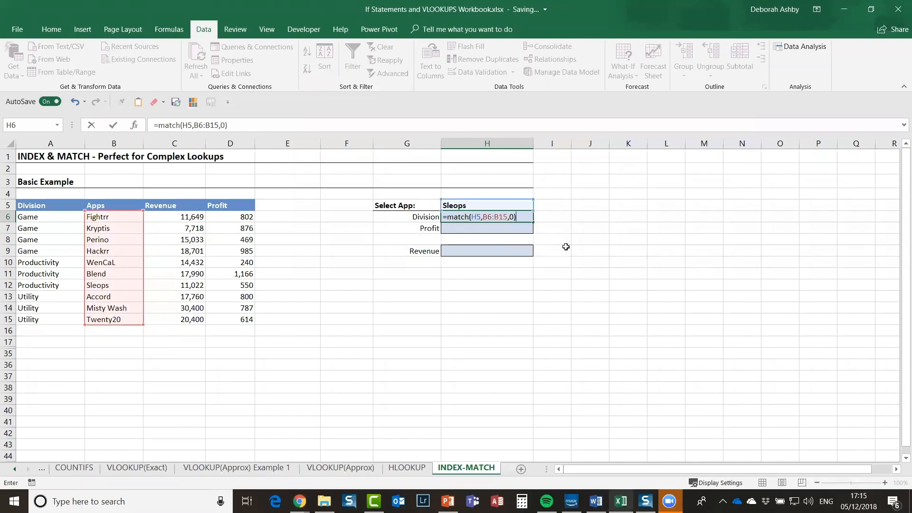
{"action": "key", "text": "Return"}
{"action": "left_click", "coordinate": [517, 217]}
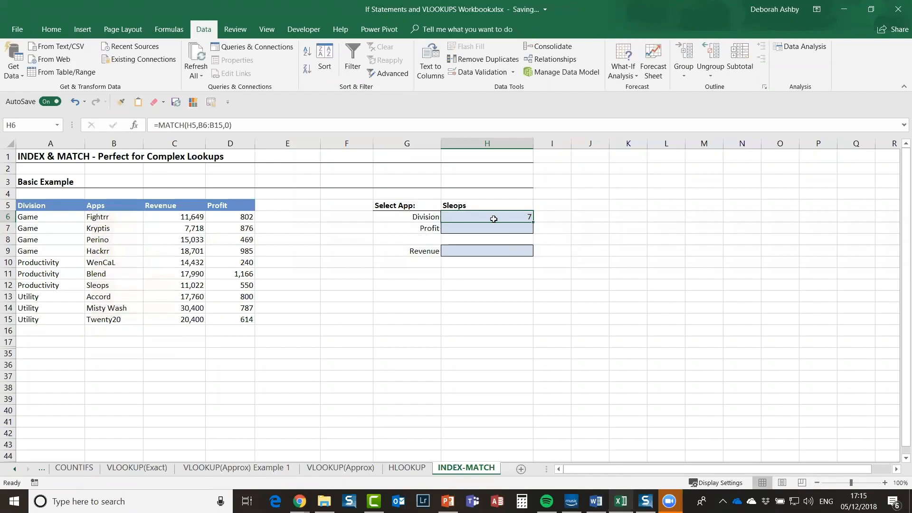
{"action": "left_click", "coordinate": [102, 289]}
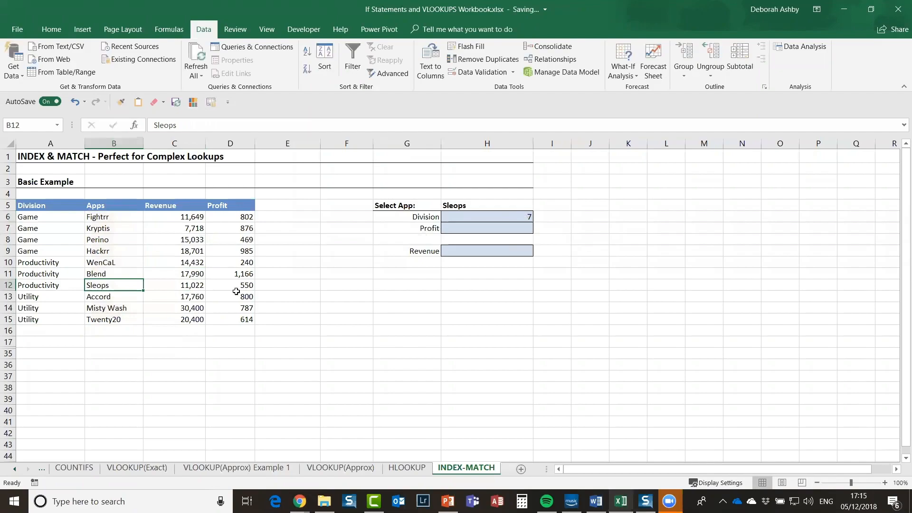
{"action": "double_click", "coordinate": [461, 216]}
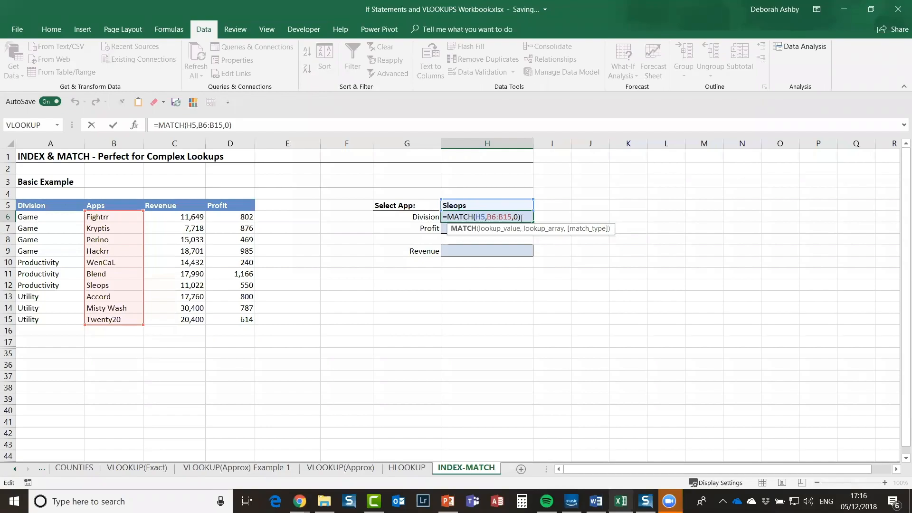
{"action": "left_click", "coordinate": [661, 227]}
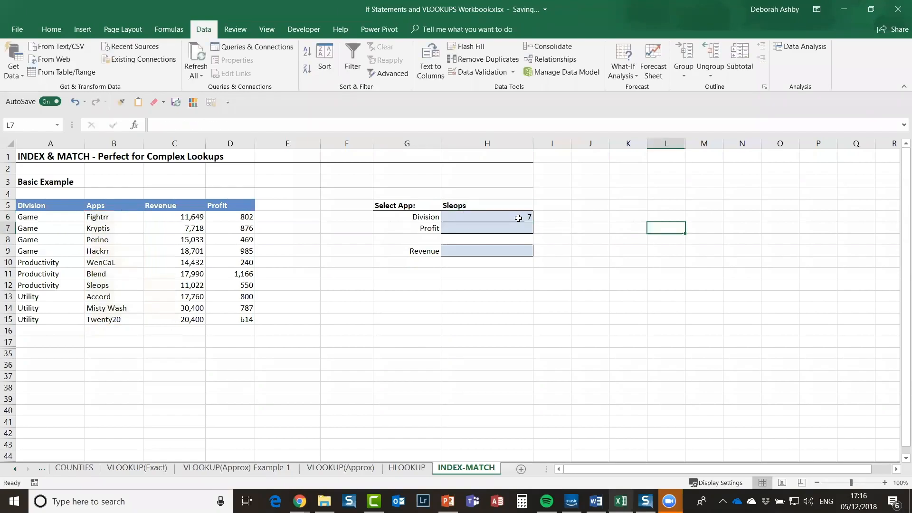
{"action": "left_click", "coordinate": [516, 215]}
{"action": "key", "text": "Delete"}
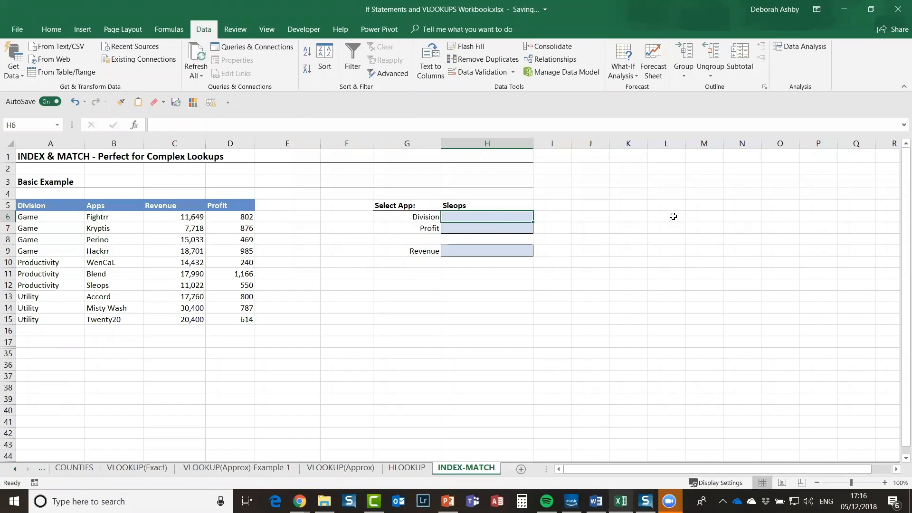
Step: Enter =index(A6:A15,match(H5,B6:B15,0) in H6 and move the correction prompt aside
{"action": "type", "text": "="}
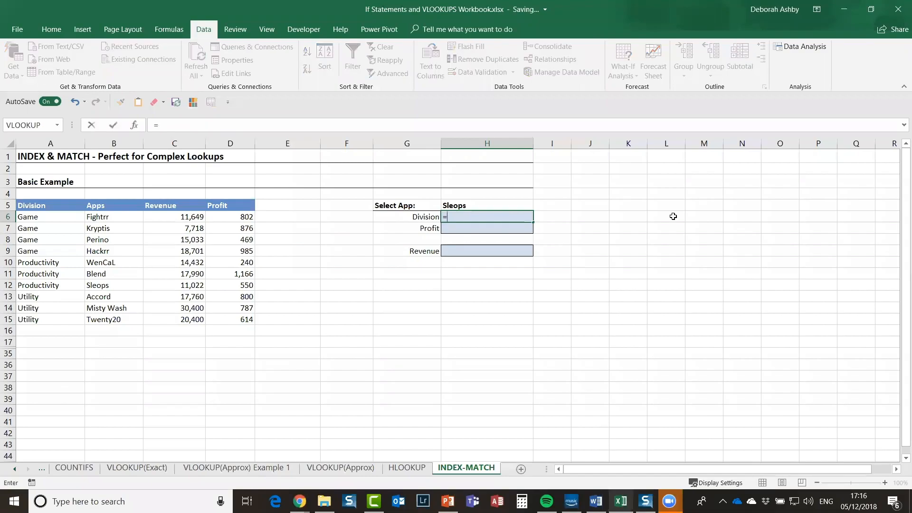
{"action": "type", "text": "index"}
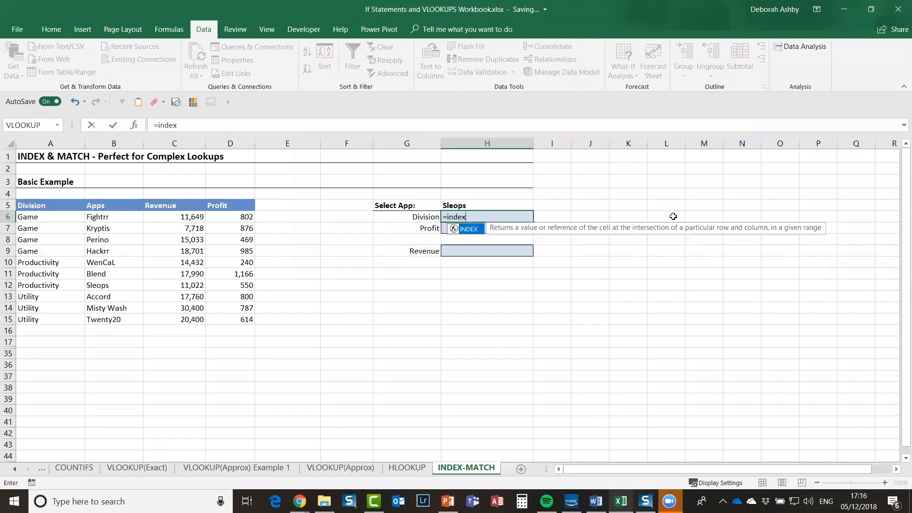
{"action": "type", "text": "("}
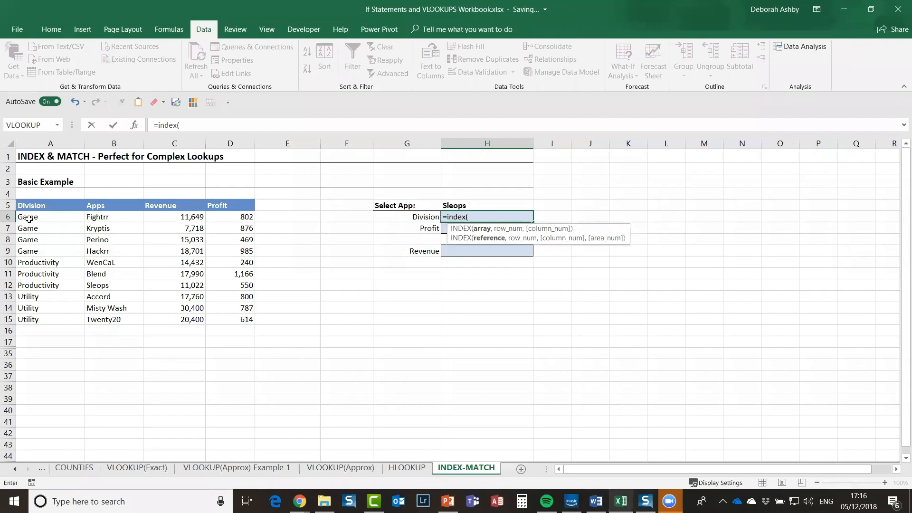
{"action": "left_click_drag", "start_coordinate": [28, 220], "coordinate": [48, 312]}
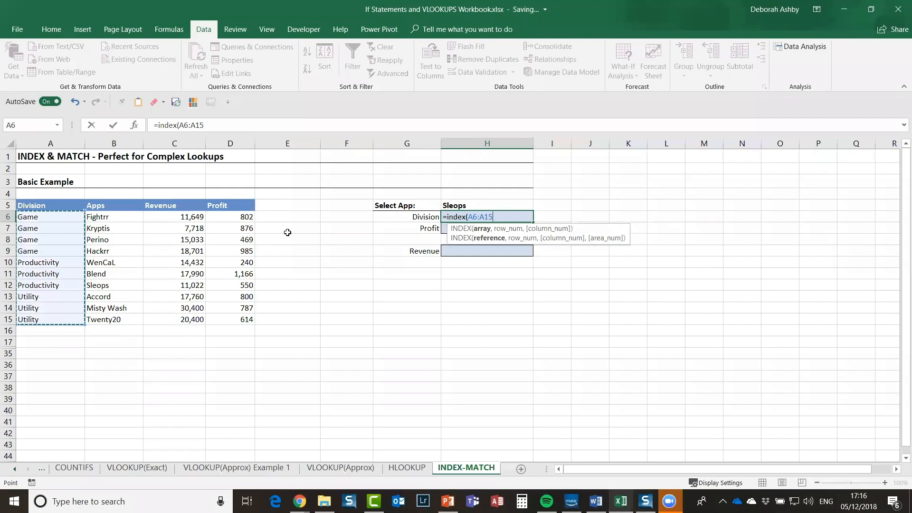
{"action": "type", "text": ","}
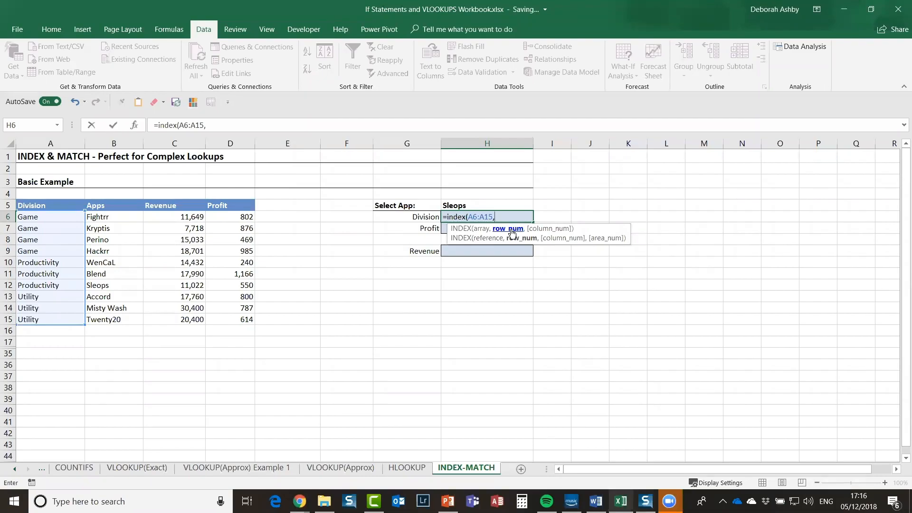
{"action": "type", "text": "matc"}
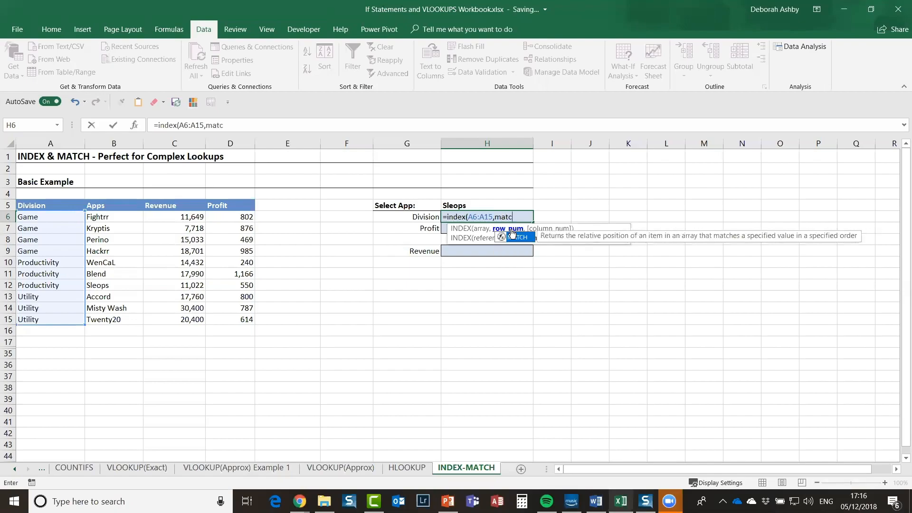
{"action": "type", "text": "h("}
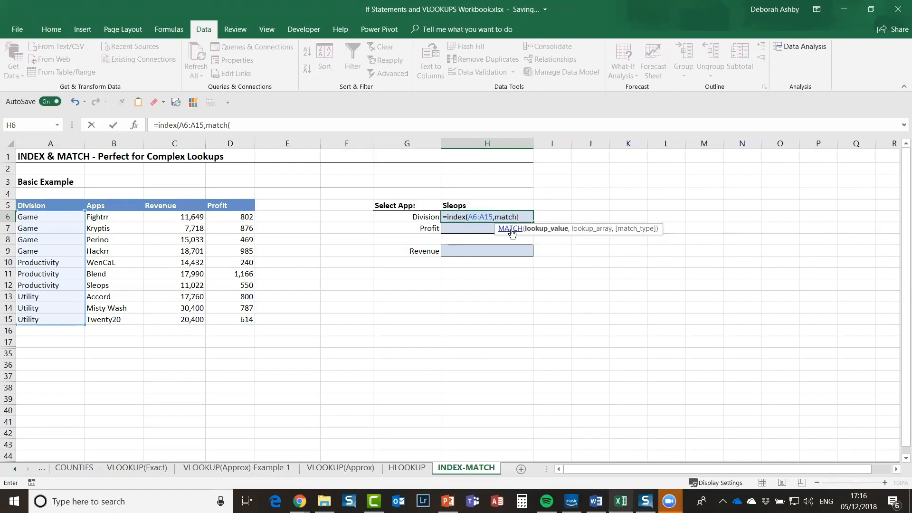
{"action": "left_click", "coordinate": [473, 206]}
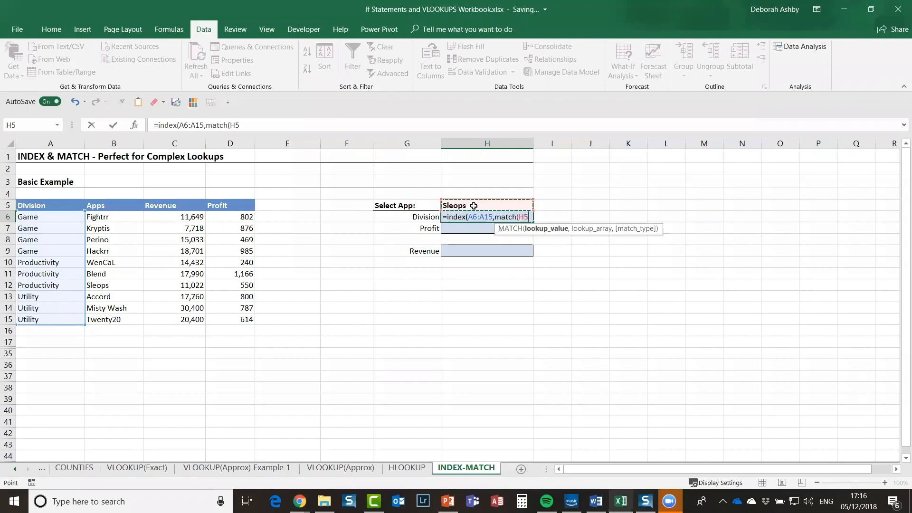
{"action": "type", "text": ","}
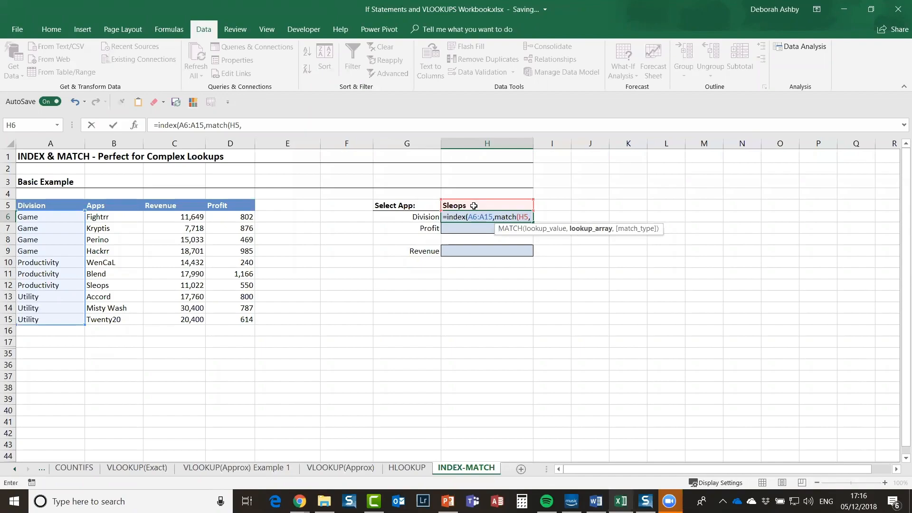
{"action": "left_click_drag", "start_coordinate": [118, 217], "coordinate": [114, 324]}
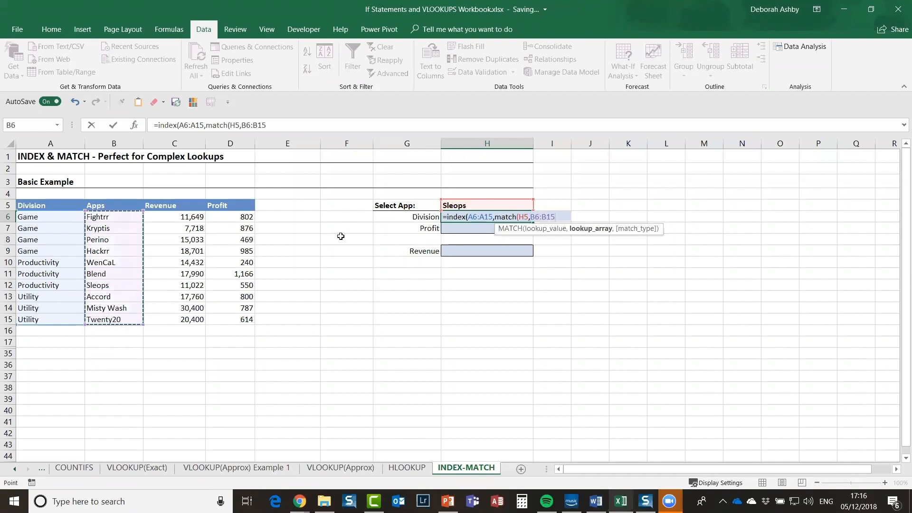
{"action": "type", "text": ","}
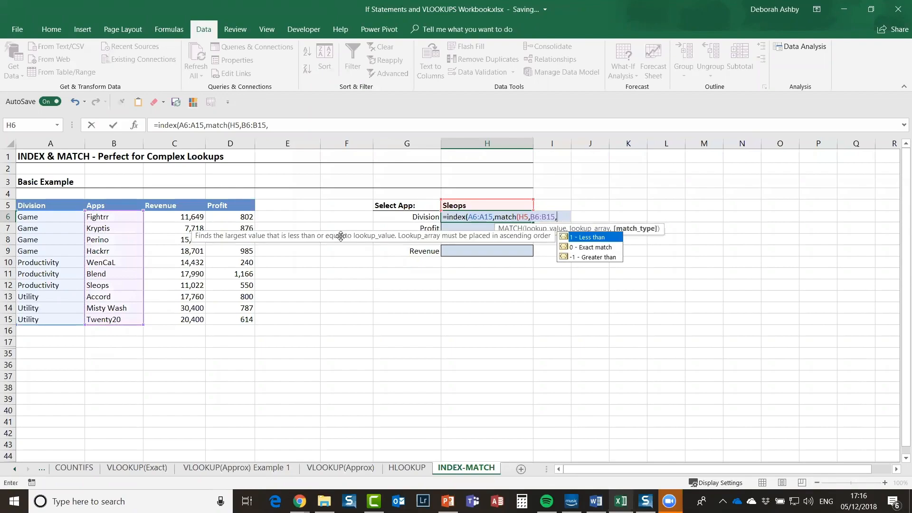
{"action": "type", "text": "0)"}
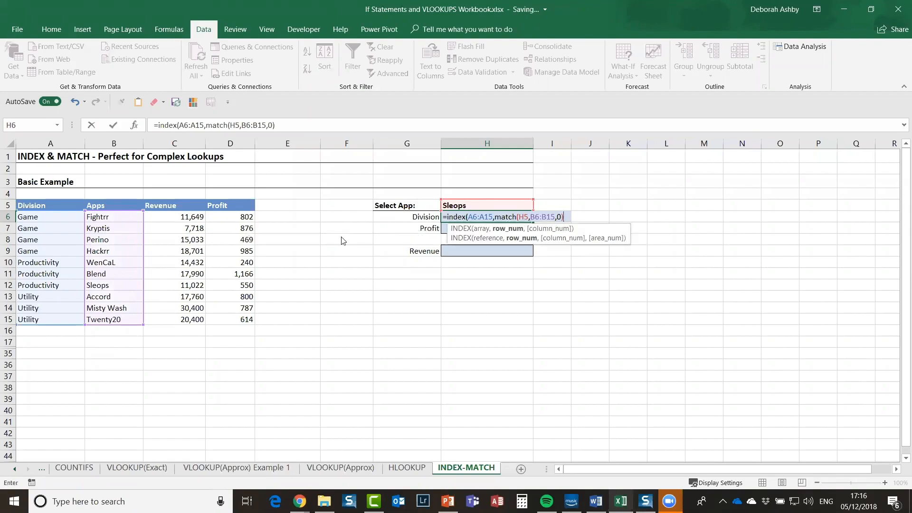
{"action": "key", "text": "Return"}
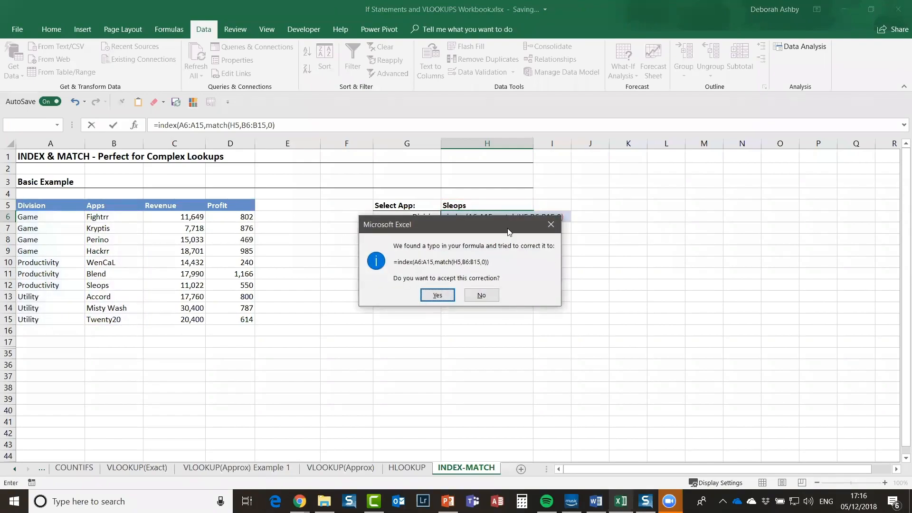
{"action": "left_click_drag", "start_coordinate": [550, 232], "coordinate": [800, 143]}
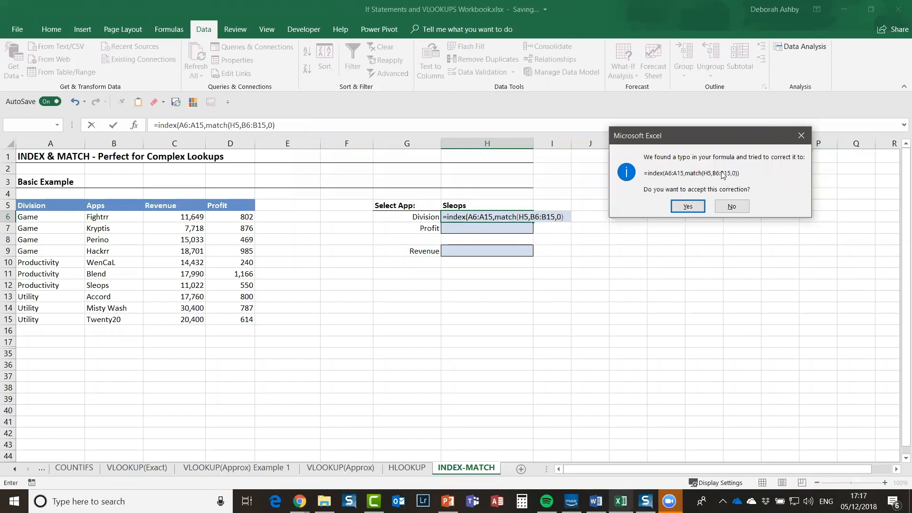
Step: Accept Excel's missing-parenthesis correction for the H6 formula and review it
{"action": "left_click", "coordinate": [688, 207]}
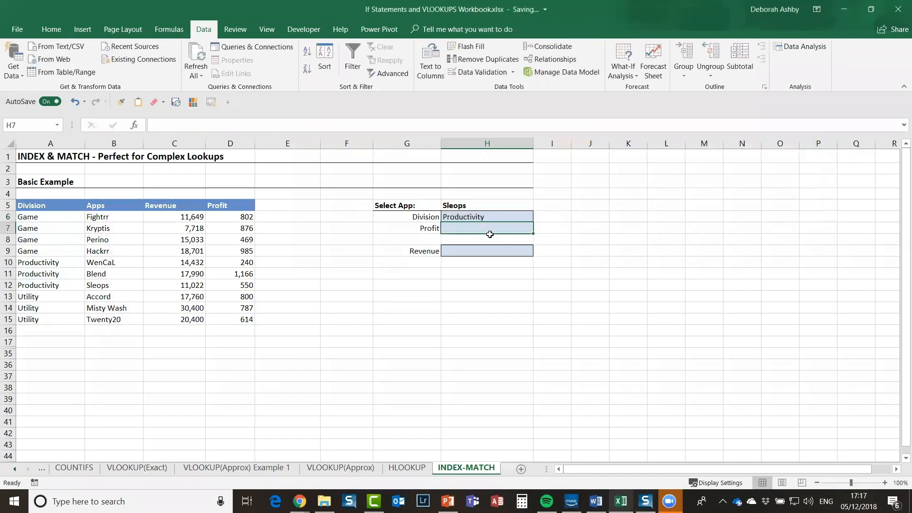
{"action": "left_click", "coordinate": [459, 220]}
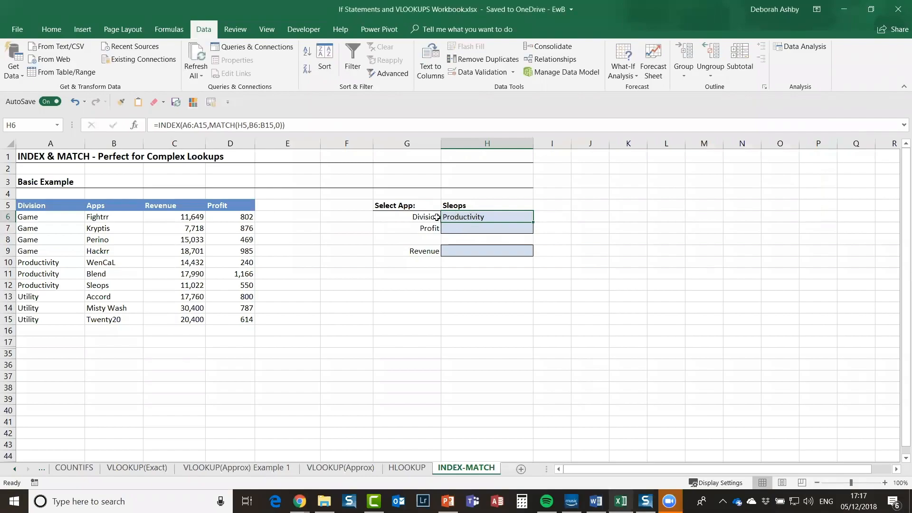
{"action": "left_click", "coordinate": [468, 208]}
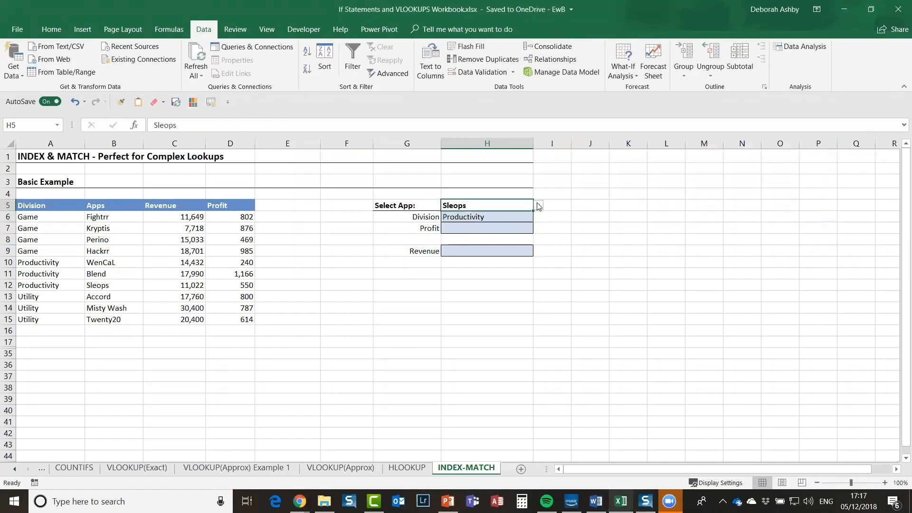
Step: Pick Hackrr, then Sleops, then Accord from H5's dropdown so Division shows Utility
{"action": "left_click", "coordinate": [538, 206]}
{"action": "left_click", "coordinate": [487, 223]}
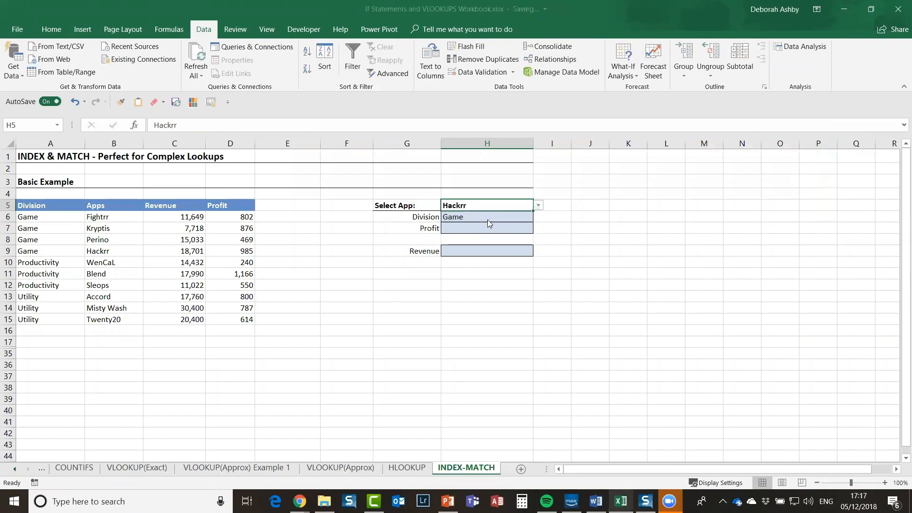
{"action": "left_click", "coordinate": [540, 207]}
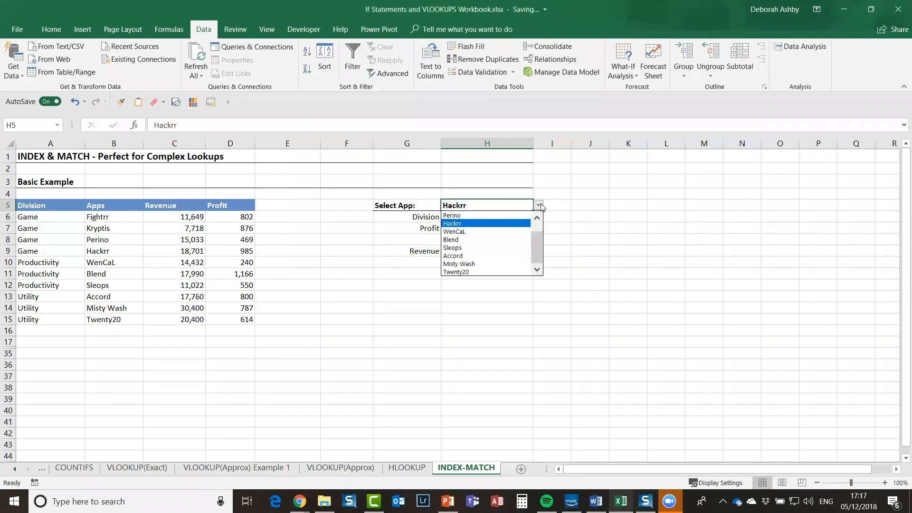
{"action": "left_click", "coordinate": [488, 247]}
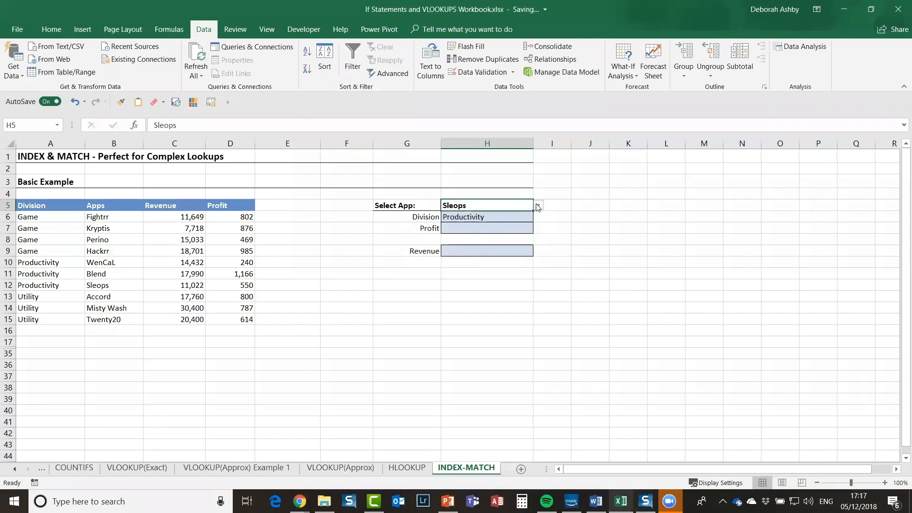
{"action": "left_click", "coordinate": [538, 205]}
{"action": "left_click", "coordinate": [472, 255]}
{"action": "left_click", "coordinate": [460, 229]}
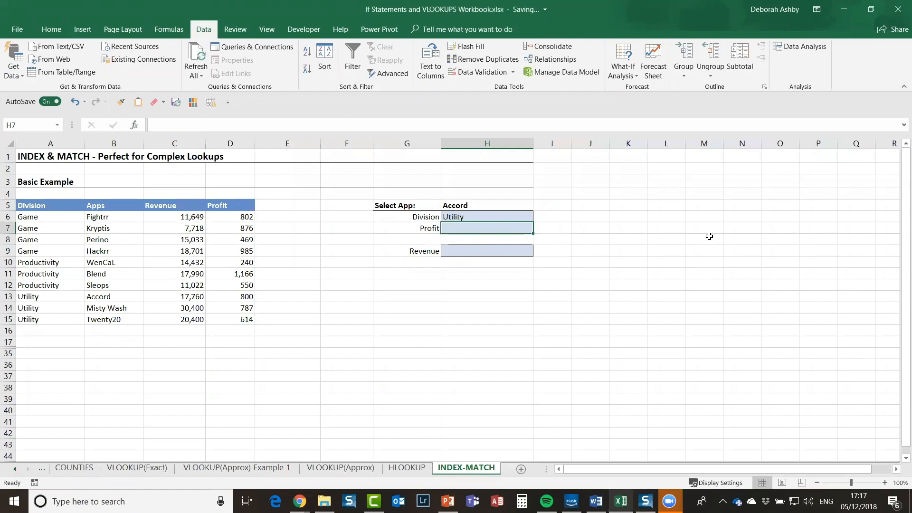
Step: Enter =INDEX(D6:D15,MATCH(H5,B6:B15,0)) in H7, returning Accord's profit of 800
{"action": "type", "text": "=index"}
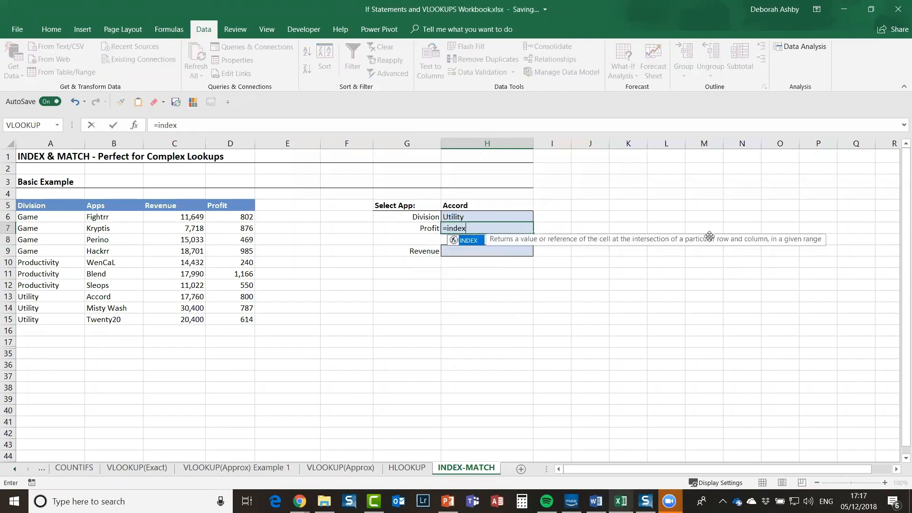
{"action": "type", "text": "("}
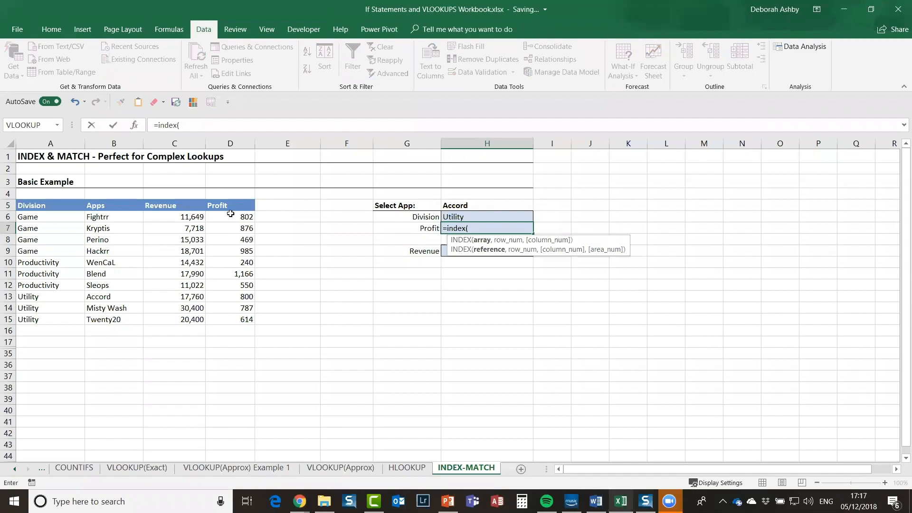
{"action": "left_click_drag", "start_coordinate": [230, 217], "coordinate": [229, 317]}
{"action": "type", "text": ","}
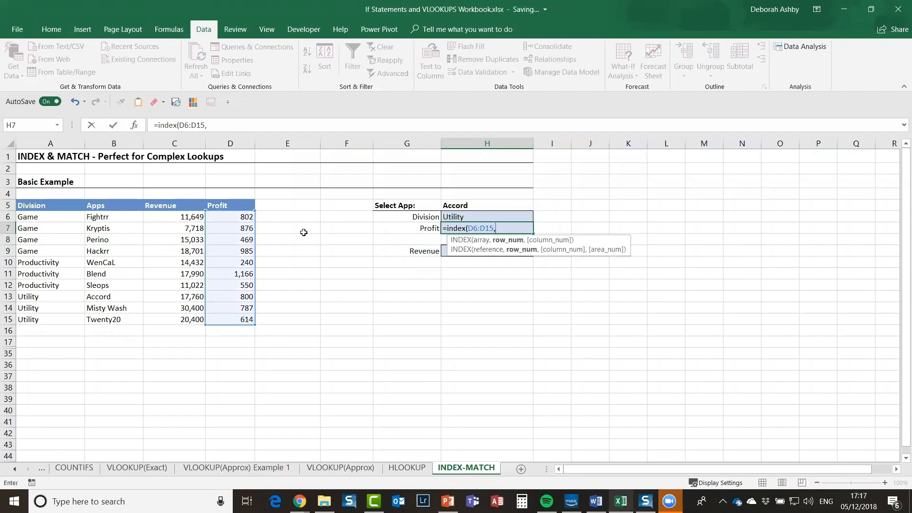
{"action": "type", "text": "match("}
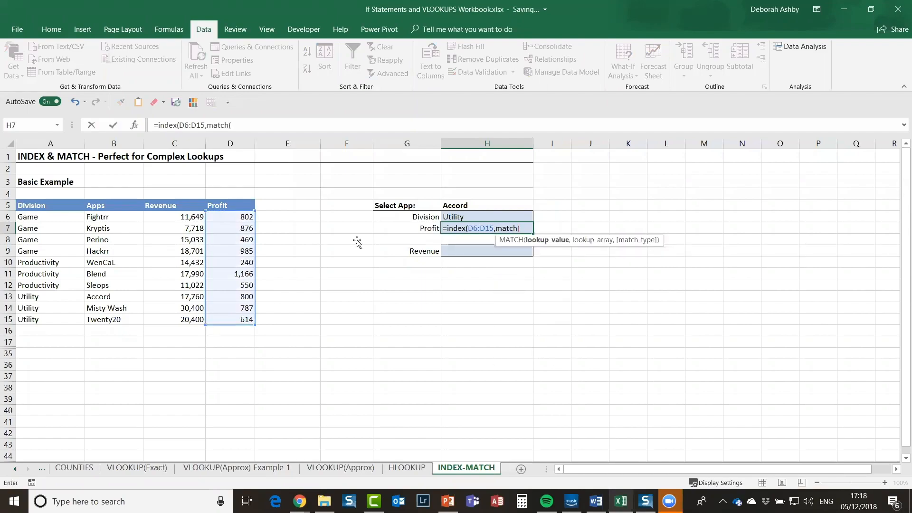
{"action": "left_click", "coordinate": [495, 206]}
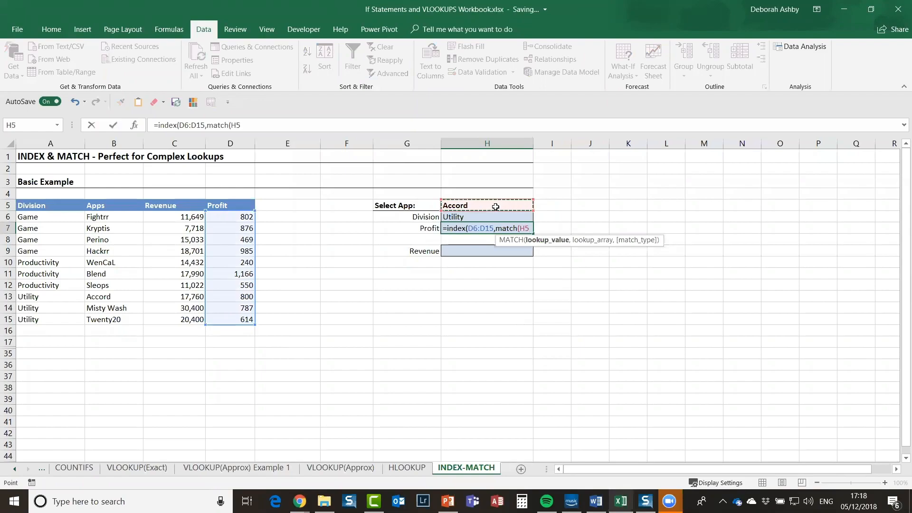
{"action": "type", "text": ","}
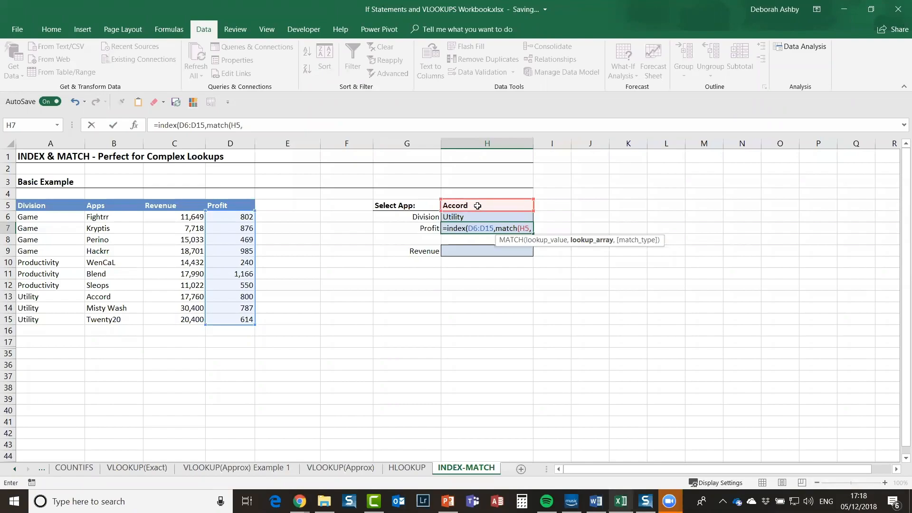
{"action": "left_click_drag", "start_coordinate": [114, 220], "coordinate": [111, 317]}
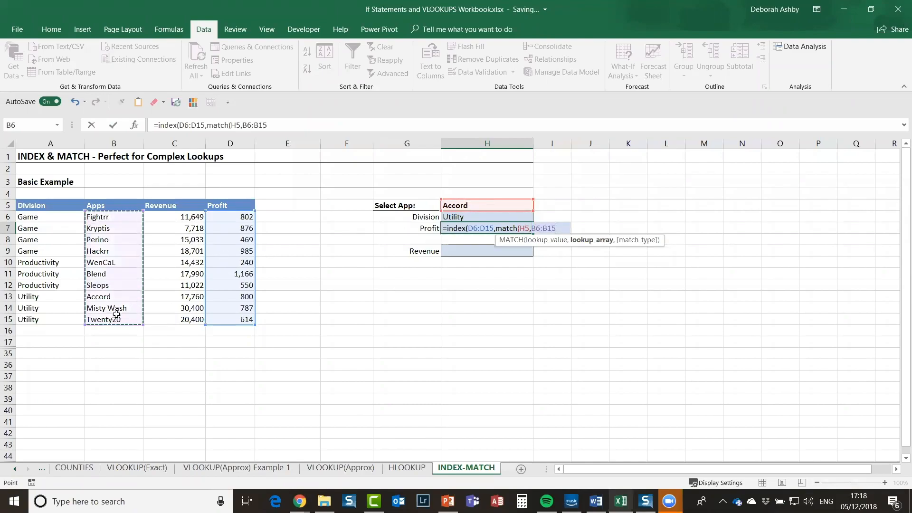
{"action": "type", "text": ","}
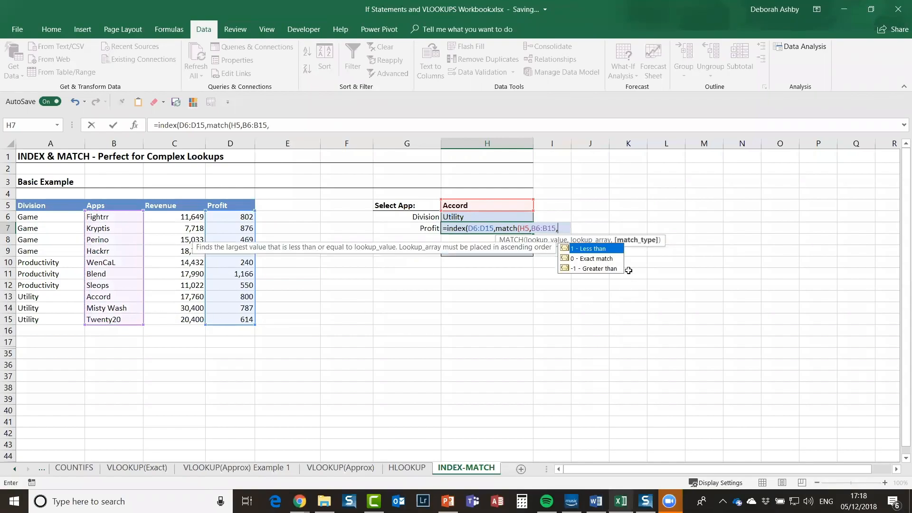
{"action": "double_click", "coordinate": [601, 260]}
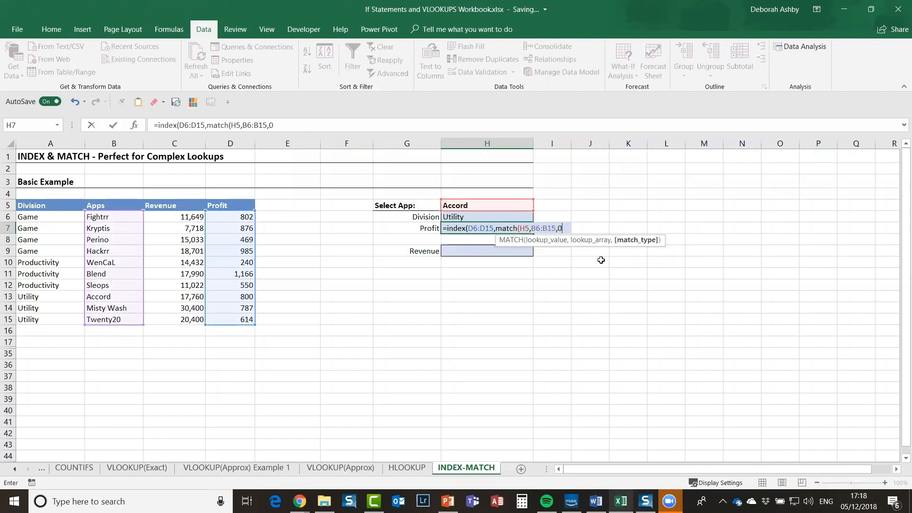
{"action": "type", "text": "))"}
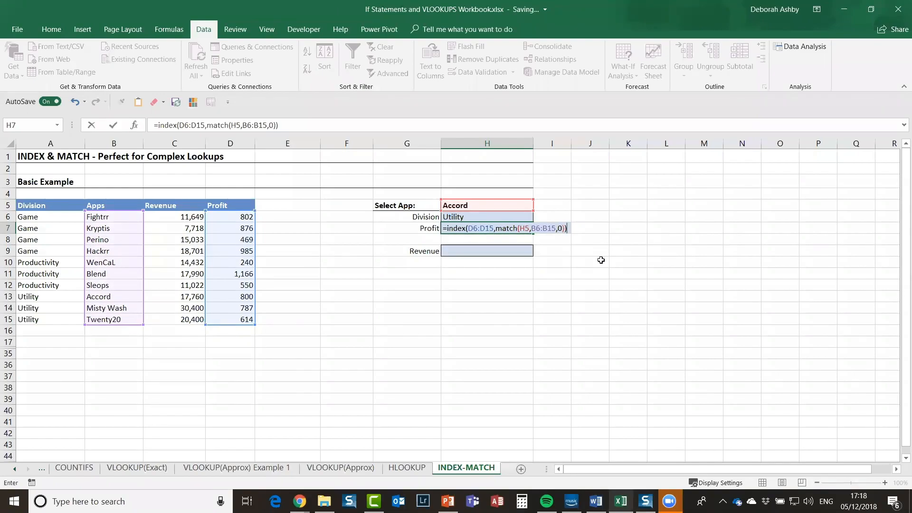
{"action": "key", "text": "Return"}
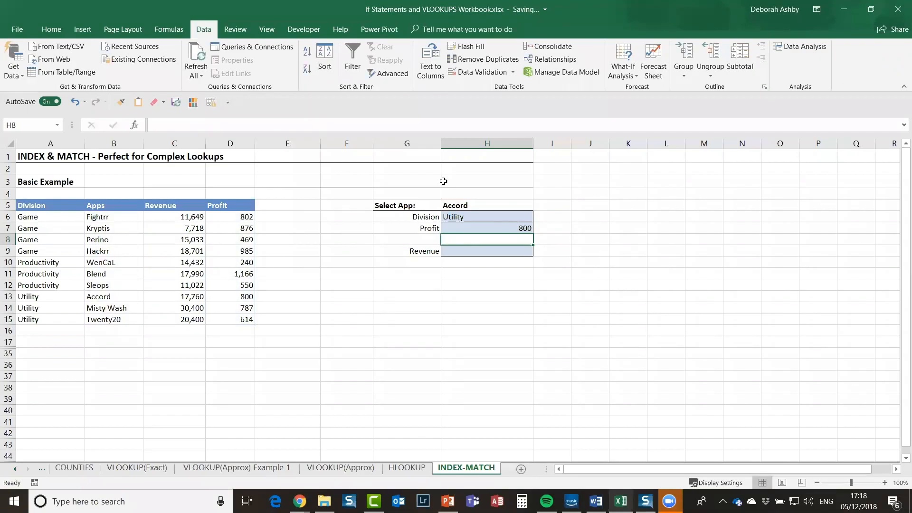
{"action": "left_click", "coordinate": [469, 205]}
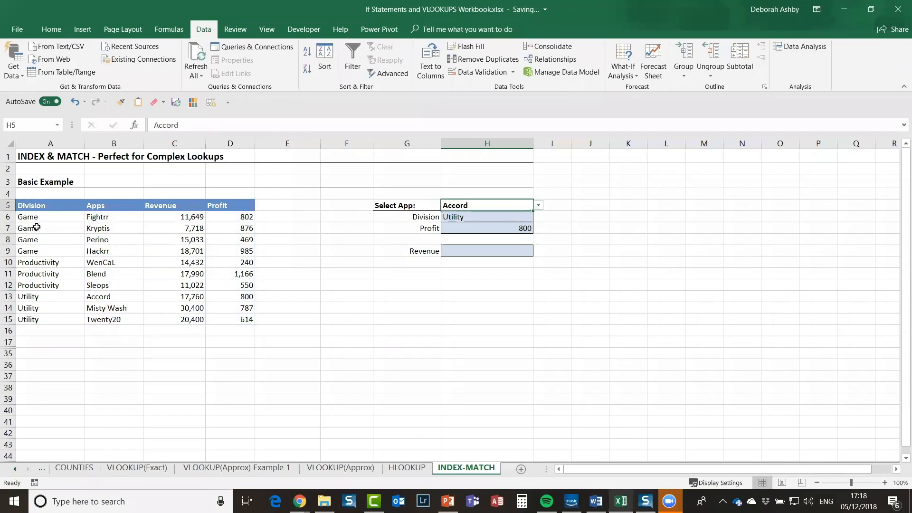
{"action": "left_click", "coordinate": [100, 296]}
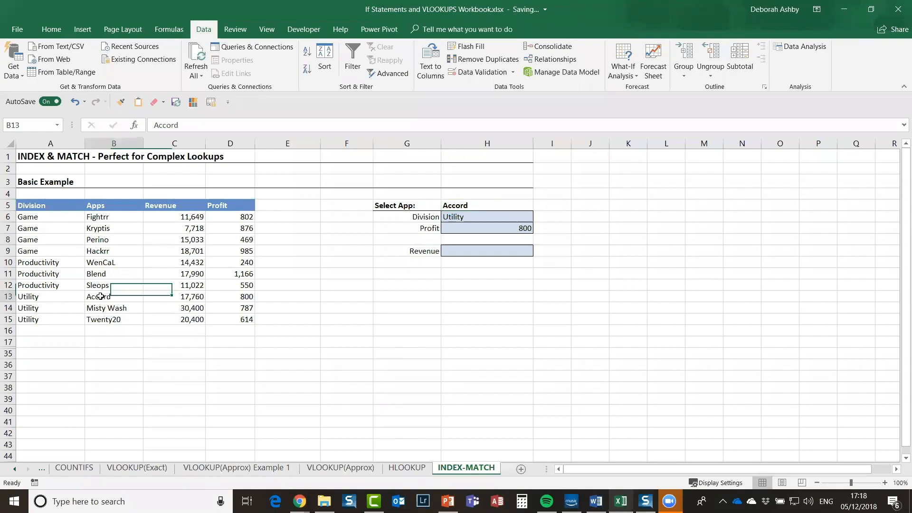
{"action": "left_click", "coordinate": [46, 298]}
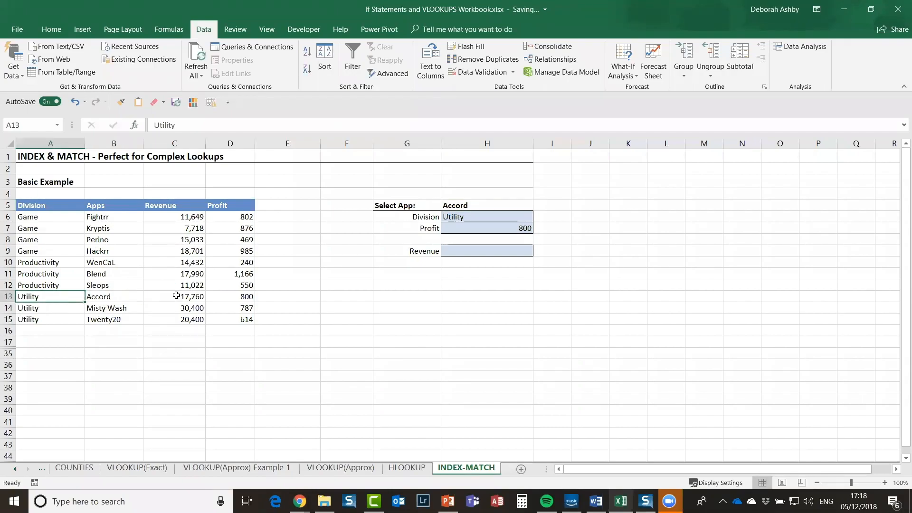
{"action": "left_click", "coordinate": [228, 295]}
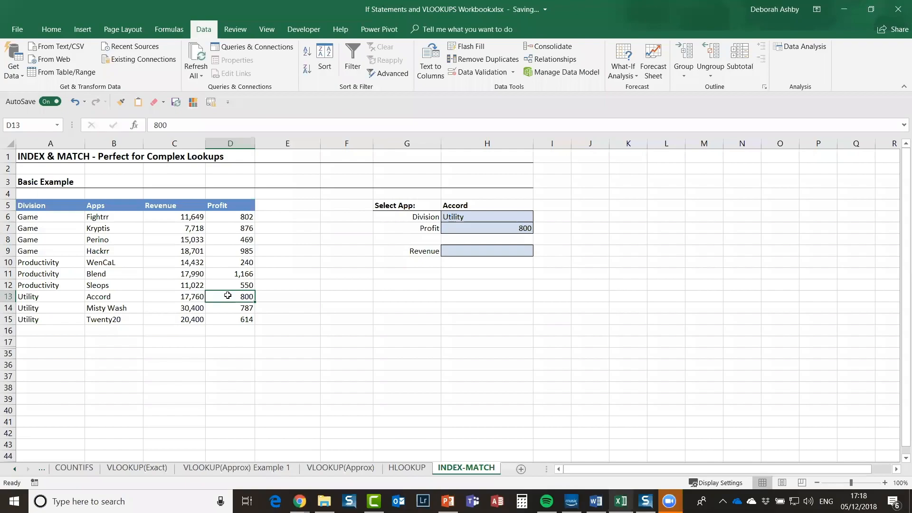
{"action": "left_click", "coordinate": [485, 252]}
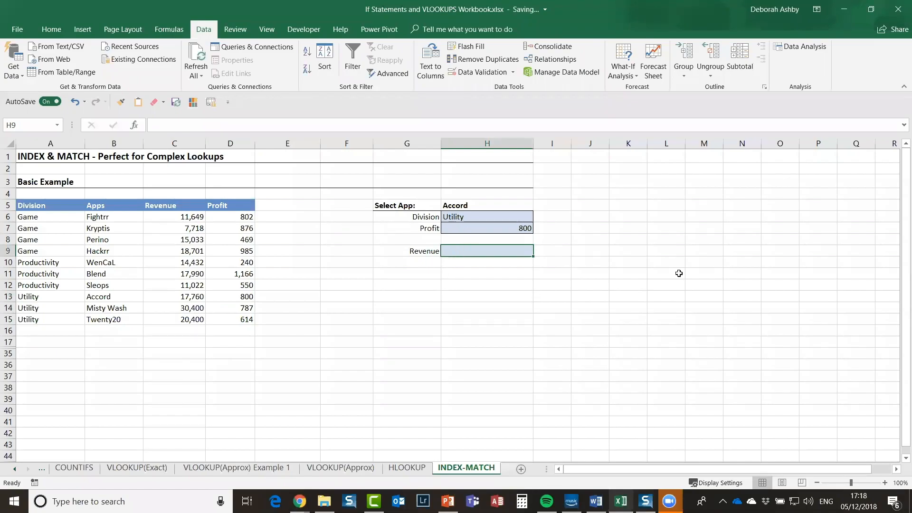
Step: Enter =INDEX(C6:C15,MATCH(H5,B6:B15,0)) in H9, returning Accord's revenue of 17,760
{"action": "type", "text": "=inde"}
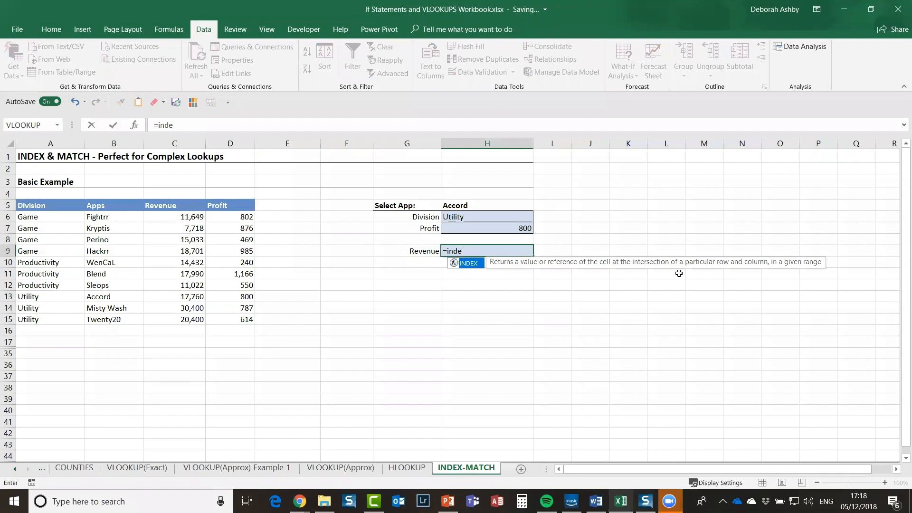
{"action": "type", "text": "x"}
{"action": "type", "text": "("}
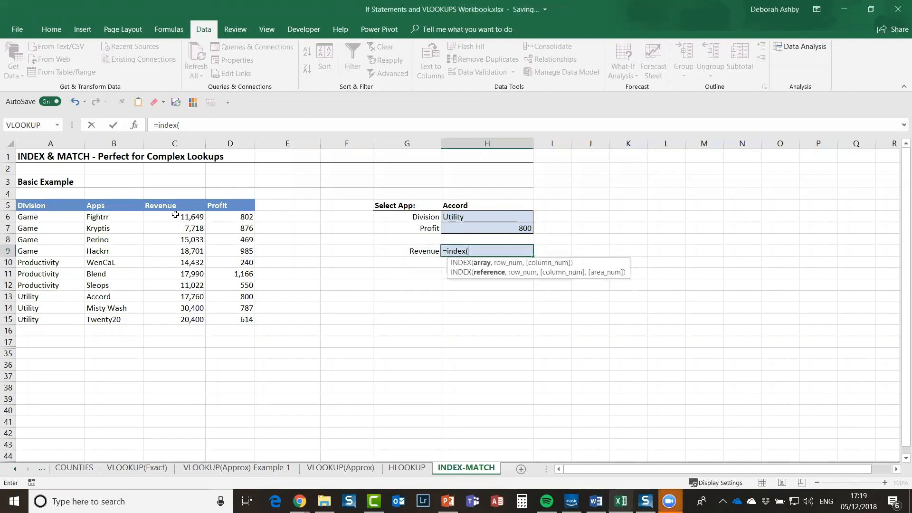
{"action": "left_click_drag", "start_coordinate": [175, 215], "coordinate": [190, 319]}
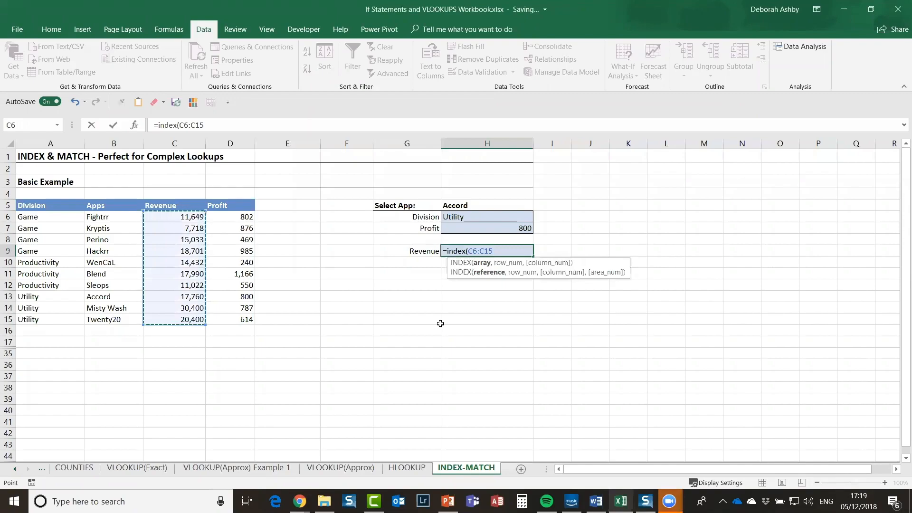
{"action": "type", "text": ","}
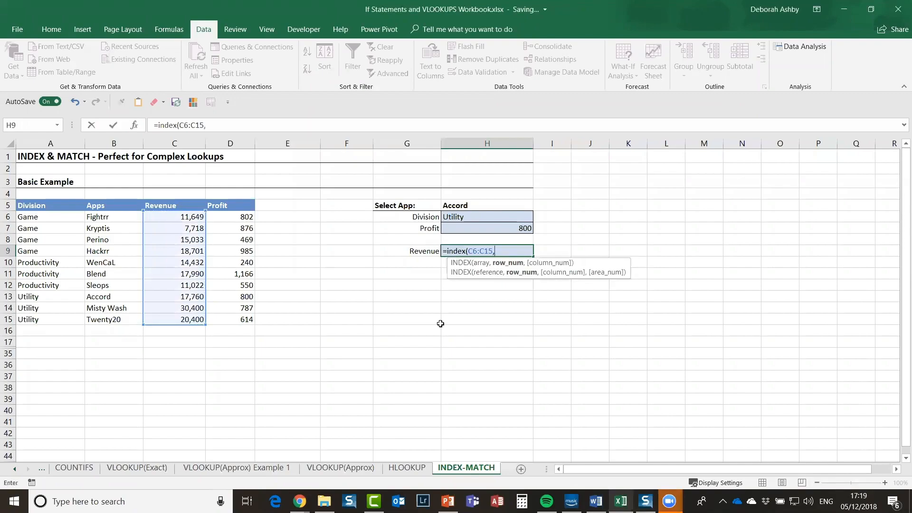
{"action": "type", "text": "match"}
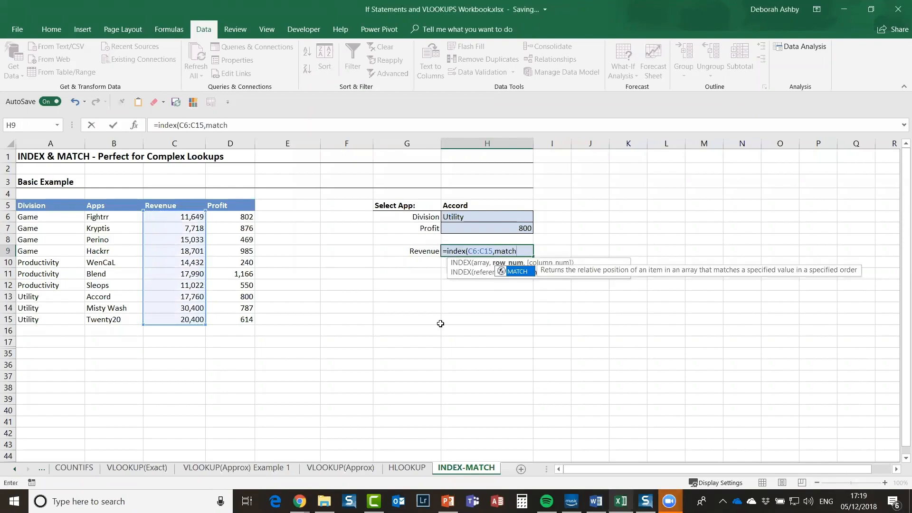
{"action": "type", "text": "("}
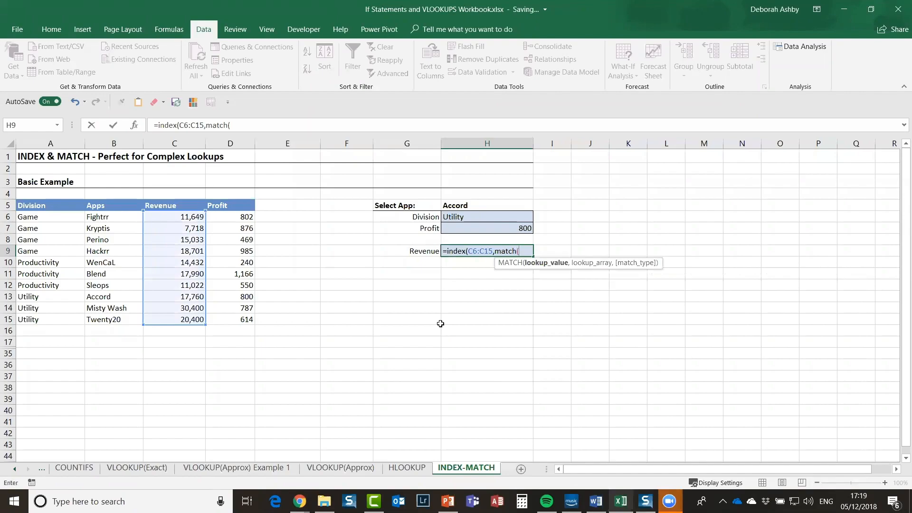
{"action": "left_click", "coordinate": [476, 205]}
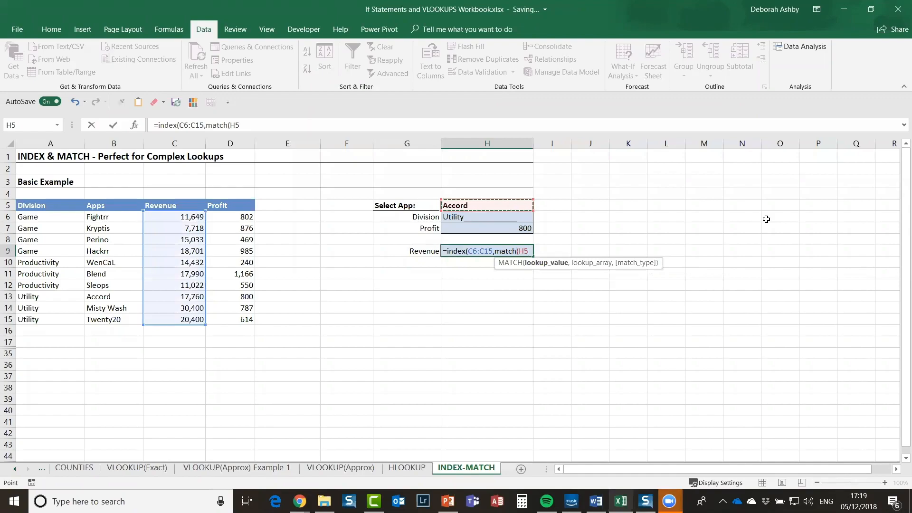
{"action": "type", "text": ","}
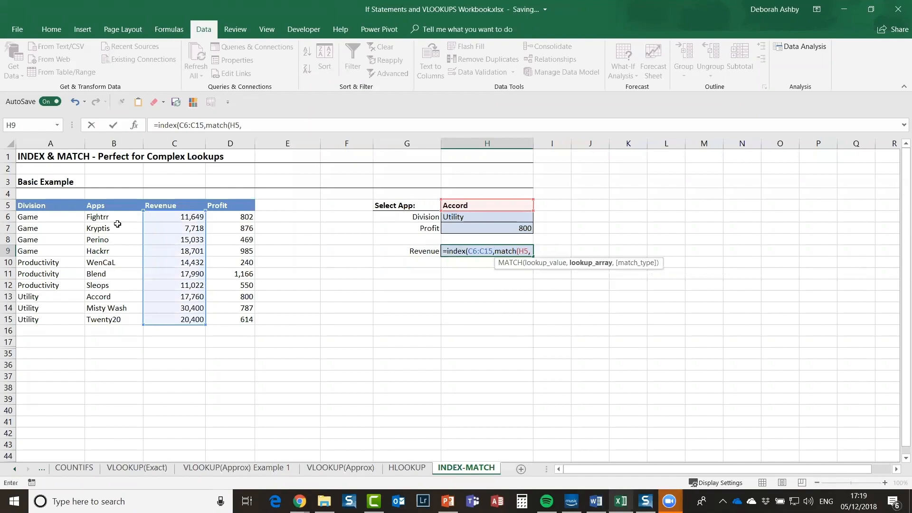
{"action": "left_click_drag", "start_coordinate": [120, 217], "coordinate": [117, 318]}
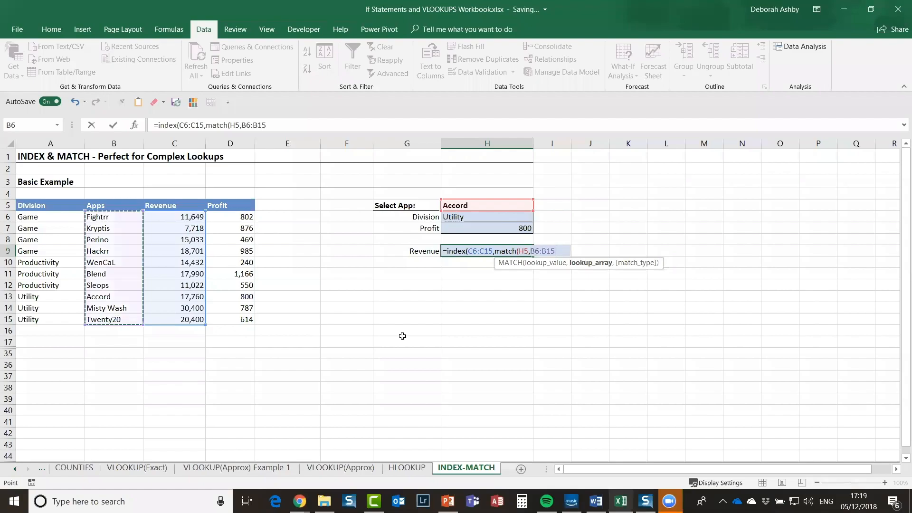
{"action": "type", "text": ","}
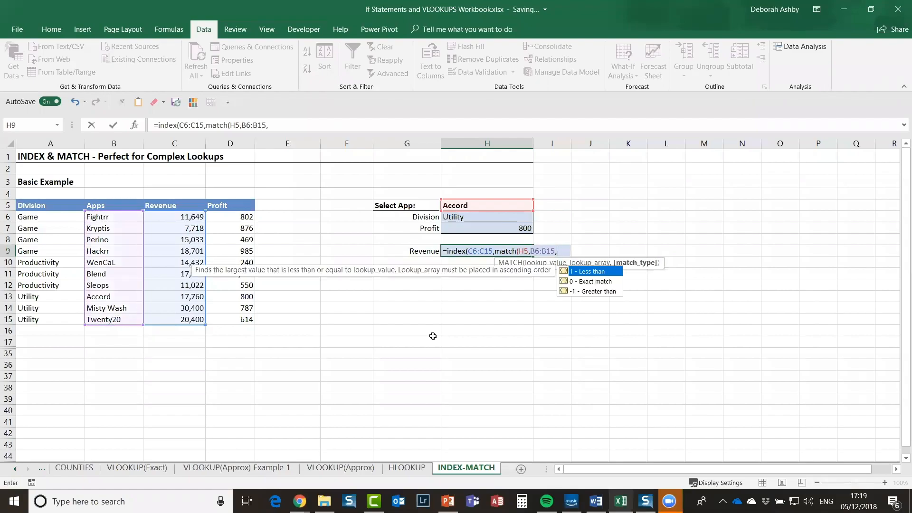
{"action": "double_click", "coordinate": [587, 280]}
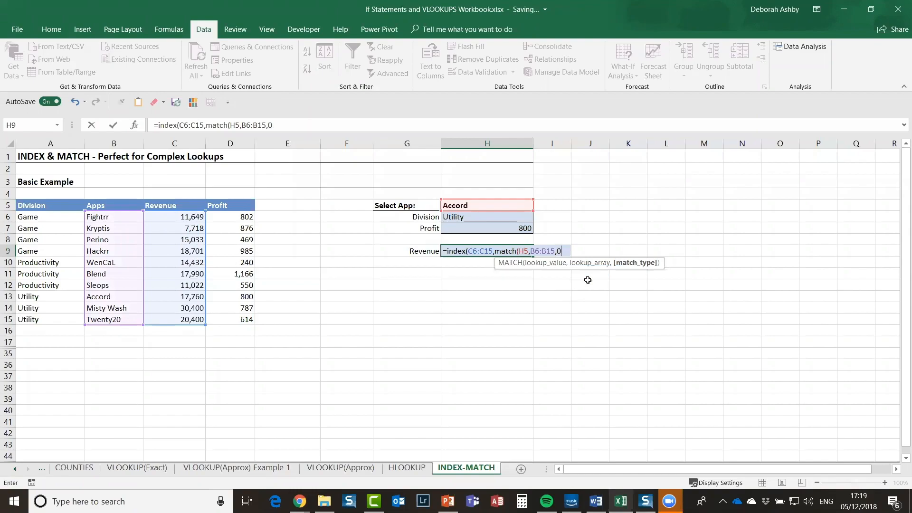
{"action": "type", "text": "))"}
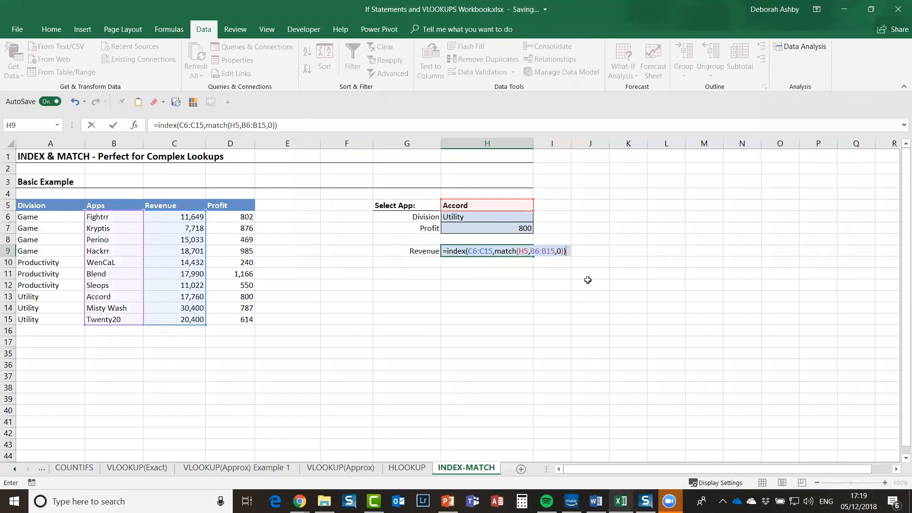
{"action": "key", "text": "Return"}
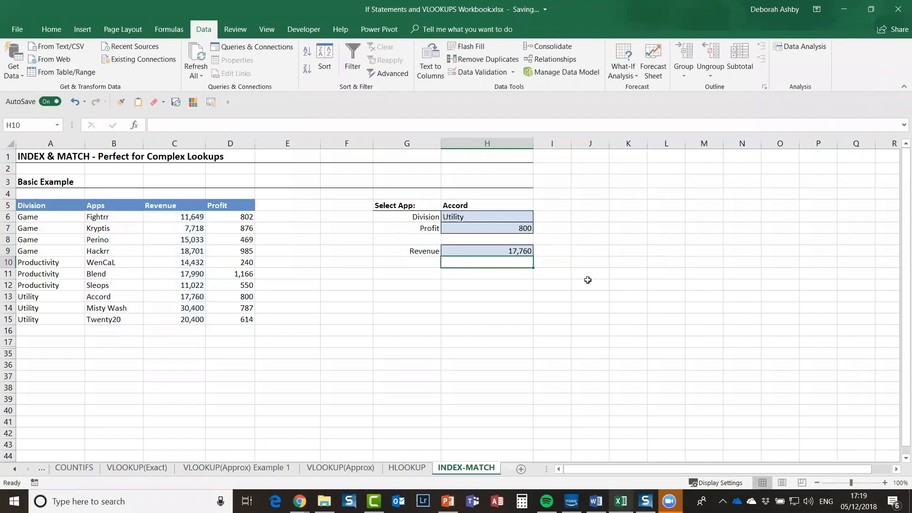
Step: Compare H9 with Accord's revenue in C13, then choose WenCaL from H5's dropdown
{"action": "left_click", "coordinate": [485, 250]}
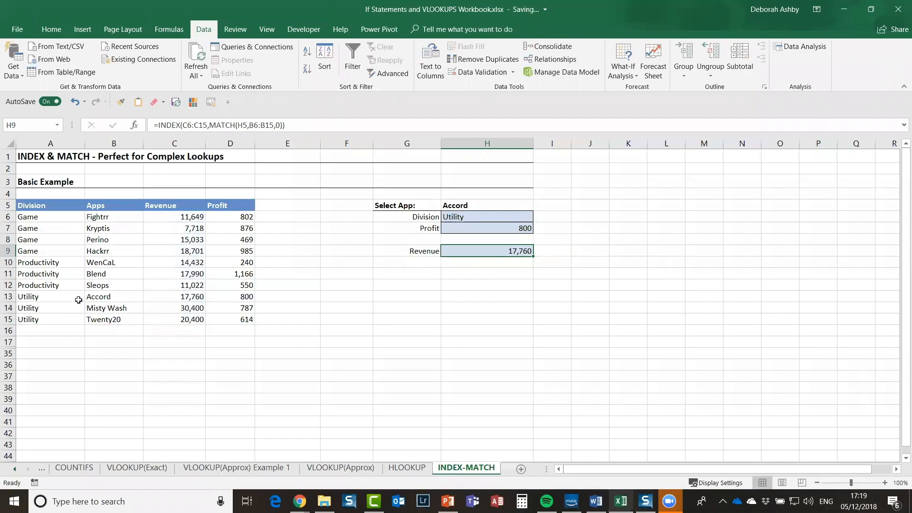
{"action": "left_click", "coordinate": [191, 299]}
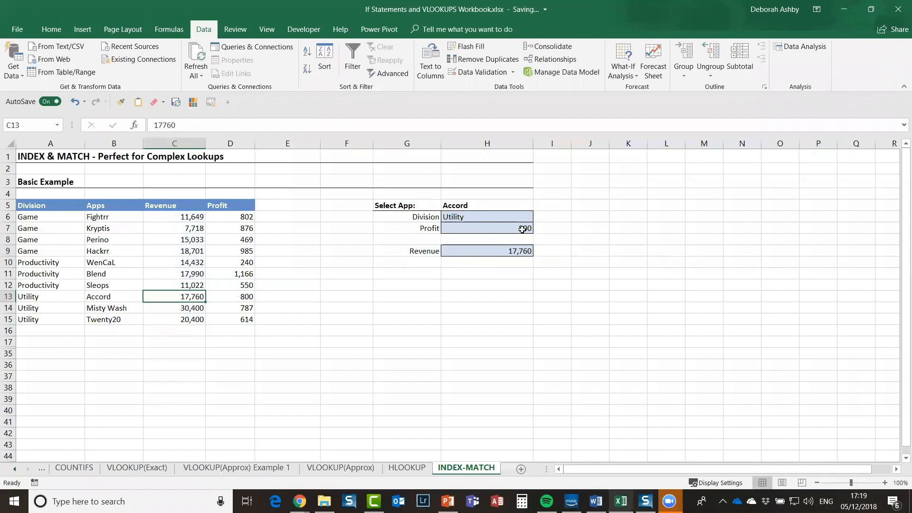
{"action": "left_click", "coordinate": [532, 208]}
{"action": "left_click", "coordinate": [538, 205]}
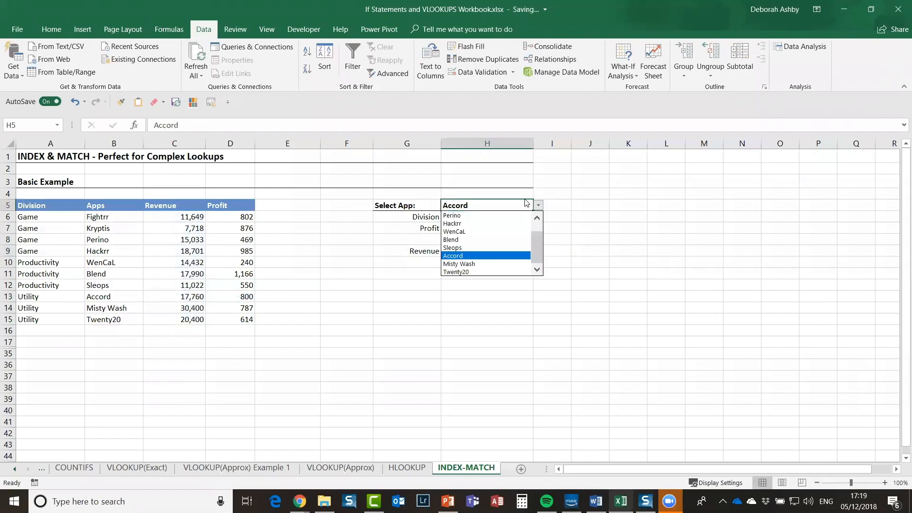
{"action": "left_click", "coordinate": [470, 239]}
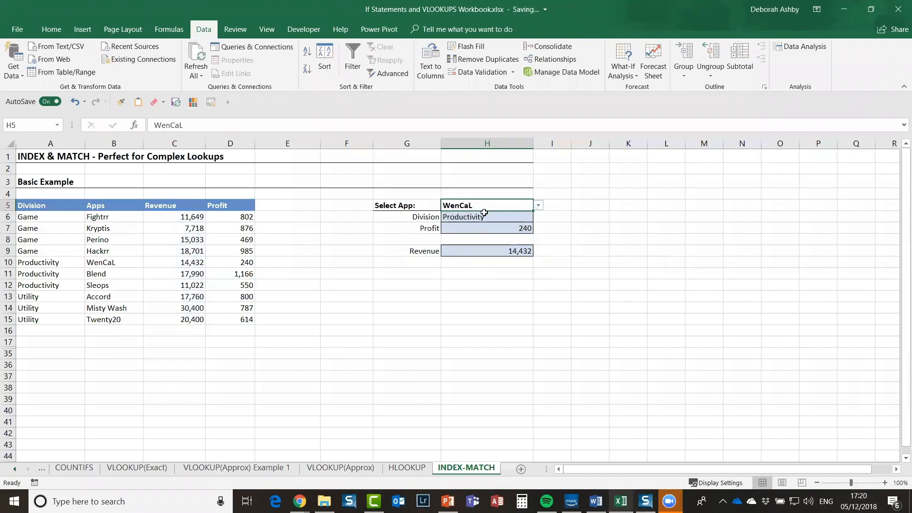
Step: Verify WenCaL's Productivity, 14,432 revenue and 240 profit against A10, C10 and D10
{"action": "left_click", "coordinate": [64, 266]}
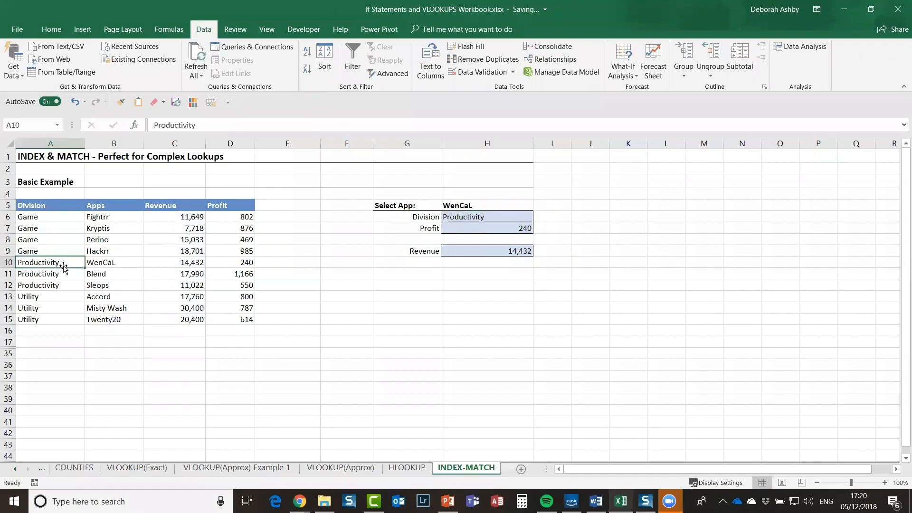
{"action": "left_click", "coordinate": [174, 264]}
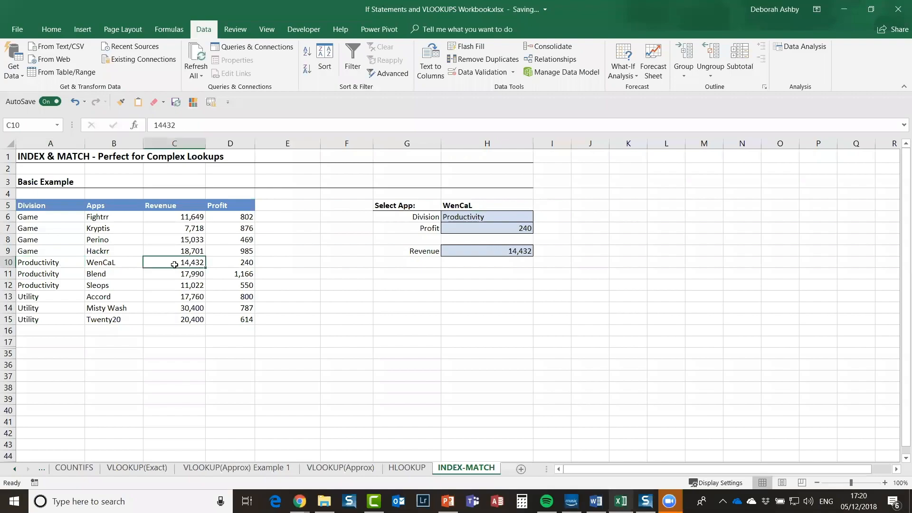
{"action": "left_click", "coordinate": [245, 266]}
{"action": "left_click", "coordinate": [649, 284]}
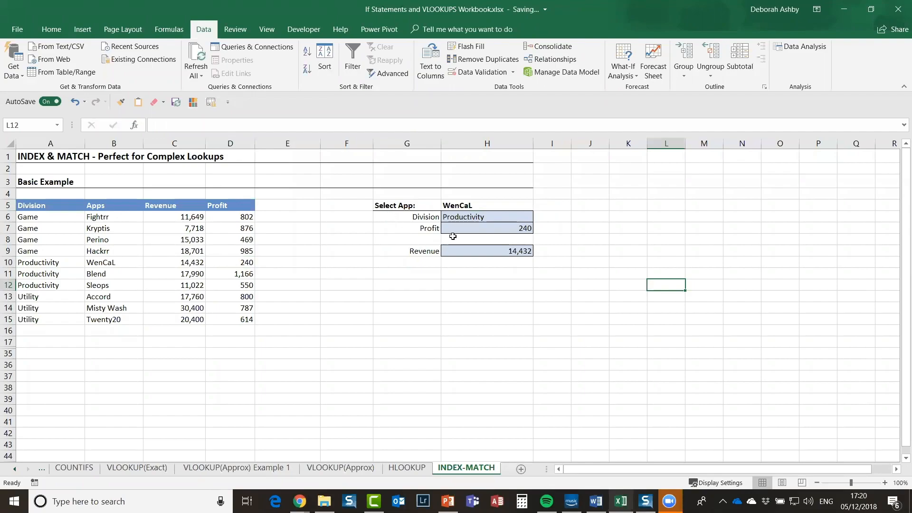
{"action": "left_click", "coordinate": [414, 281]}
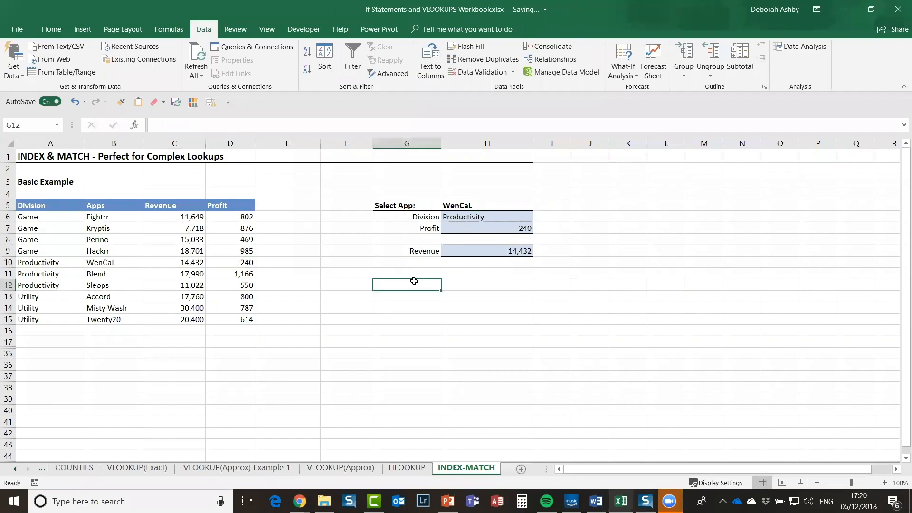
{"action": "left_click", "coordinate": [468, 282]}
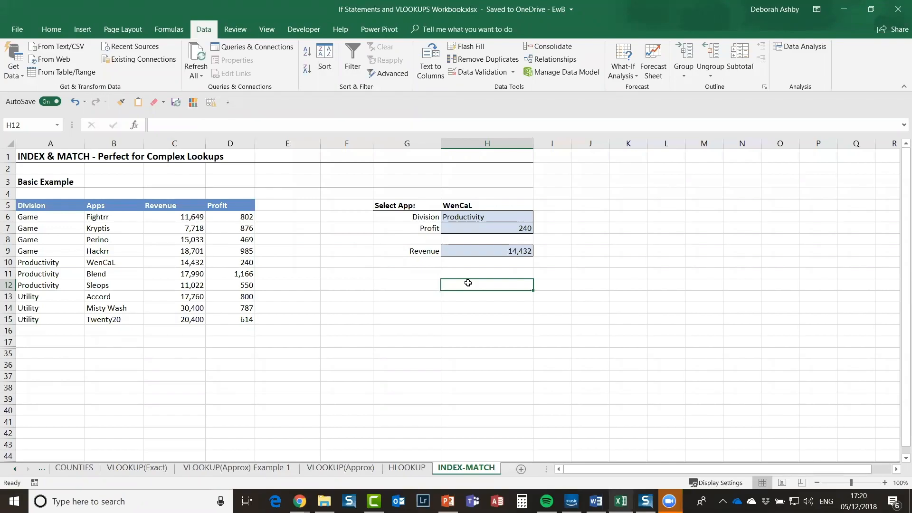
Step: Clear WenCaL's Revenue, Profit and Division results in H9, H7 and H6
{"action": "left_click", "coordinate": [496, 253]}
{"action": "key", "text": "Delete"}
{"action": "left_click", "coordinate": [496, 229]}
{"action": "key", "text": "Delete"}
{"action": "left_click", "coordinate": [487, 216]}
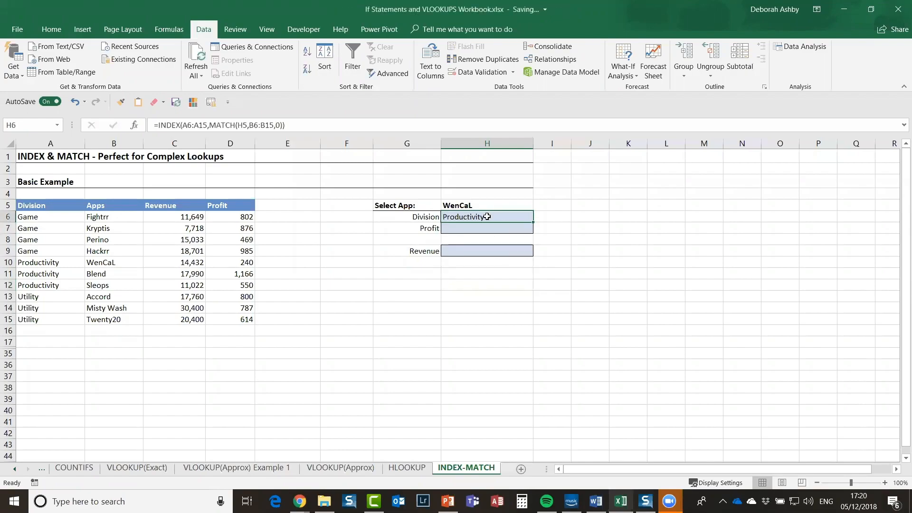
{"action": "left_click", "coordinate": [412, 251]}
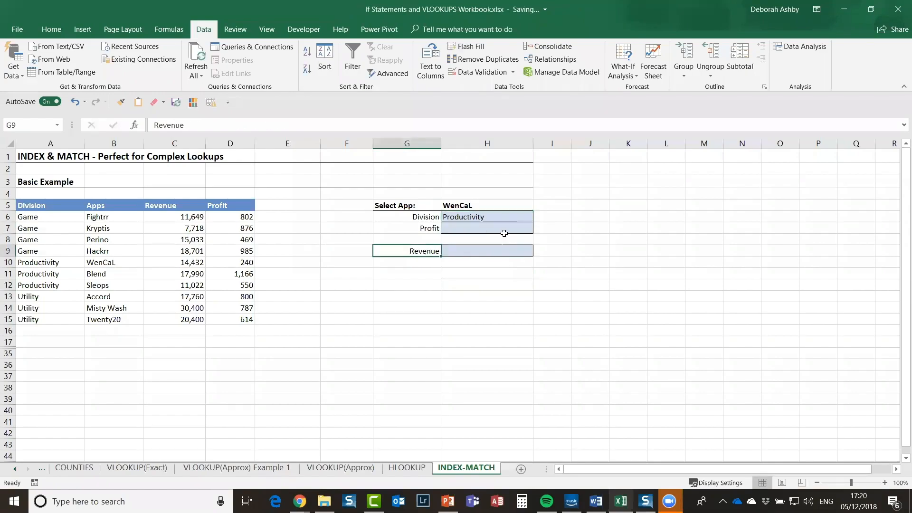
{"action": "left_click", "coordinate": [469, 218]}
{"action": "key", "text": "Delete"}
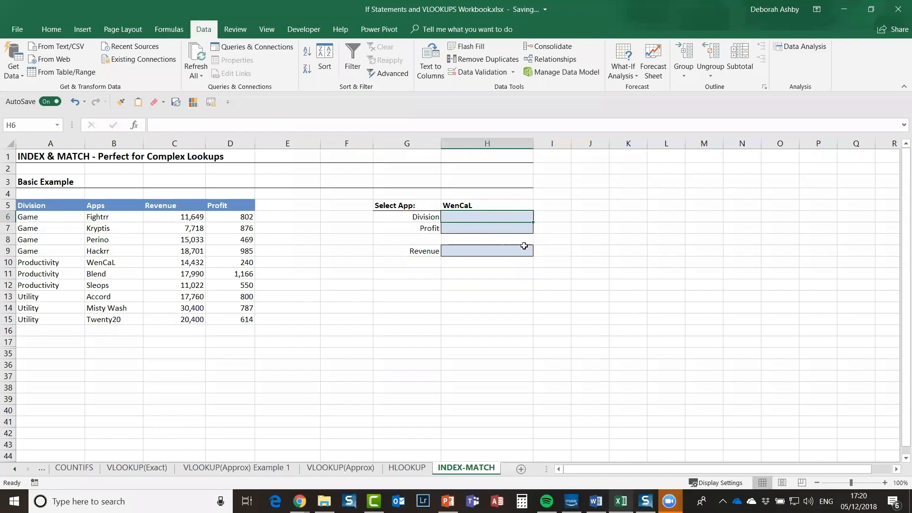
Step: Select the Revenue label in G9 and bring up its Data Validation settings
{"action": "left_click", "coordinate": [411, 249]}
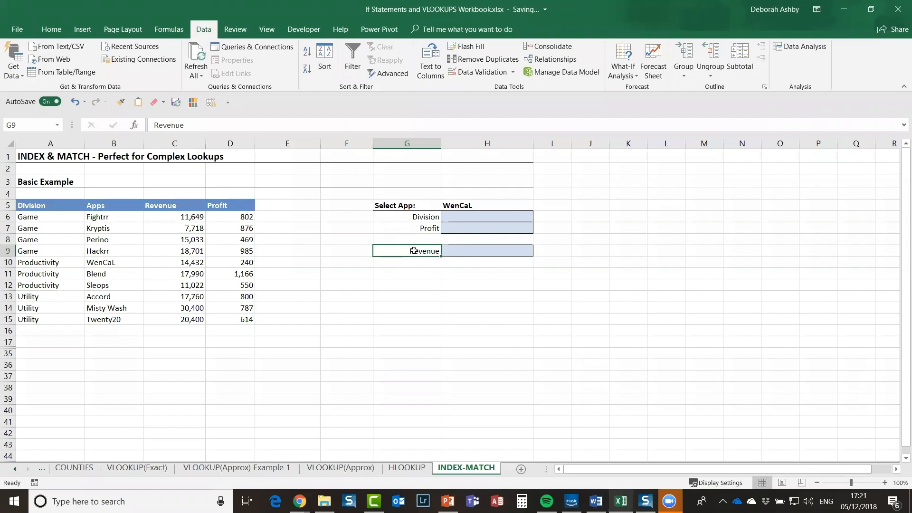
{"action": "left_click", "coordinate": [504, 208]}
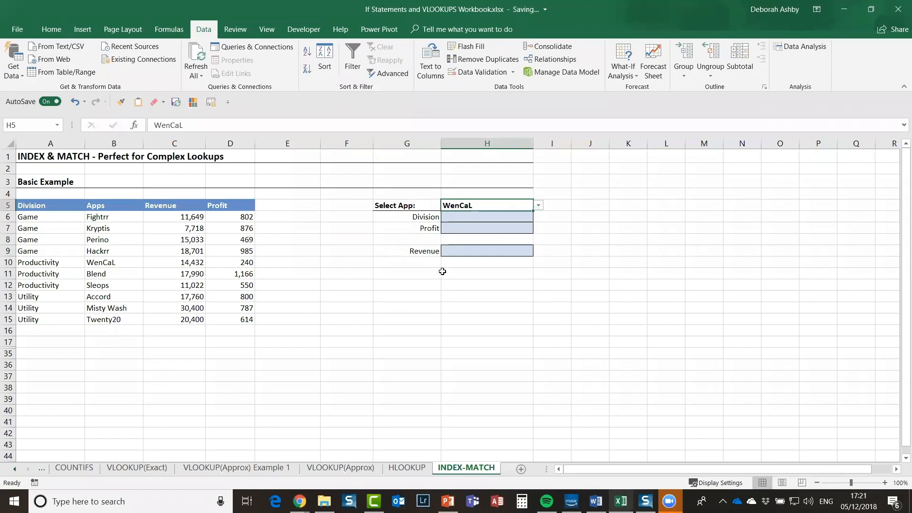
{"action": "left_click", "coordinate": [416, 251]}
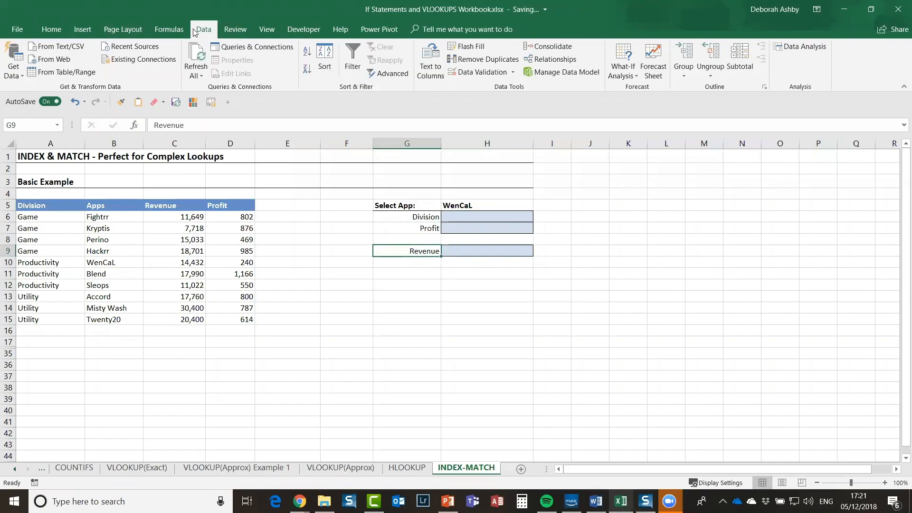
{"action": "left_click", "coordinate": [482, 74]}
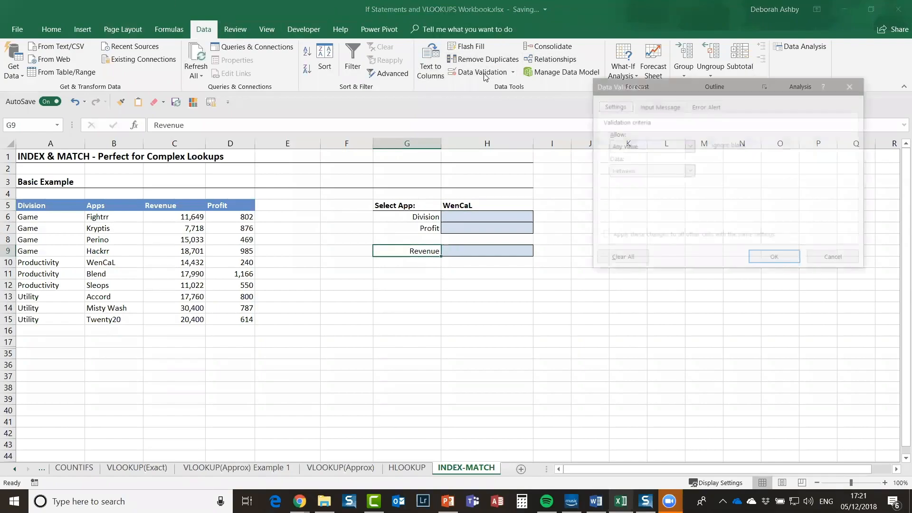
Step: Make G9 a List validation with source =$C$5:$D$5, then check its Revenue/Profit dropdown
{"action": "left_click", "coordinate": [689, 146]}
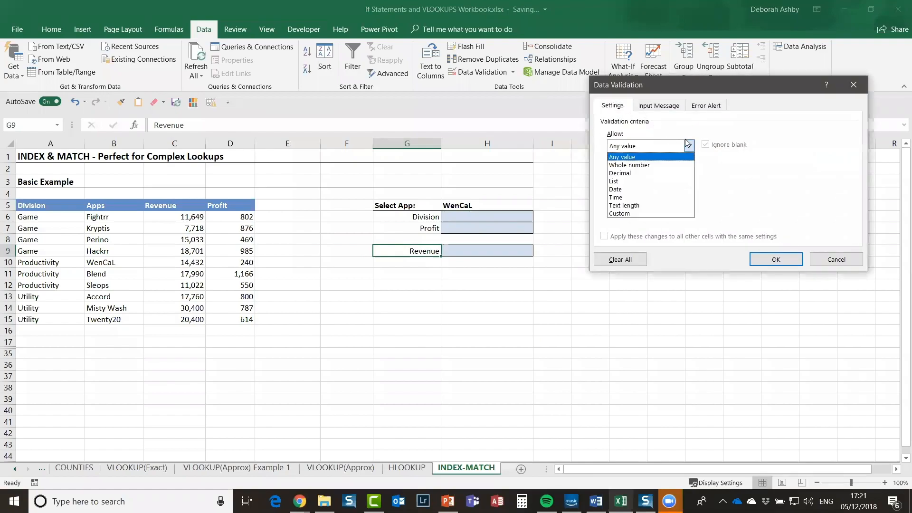
{"action": "left_click", "coordinate": [628, 182]}
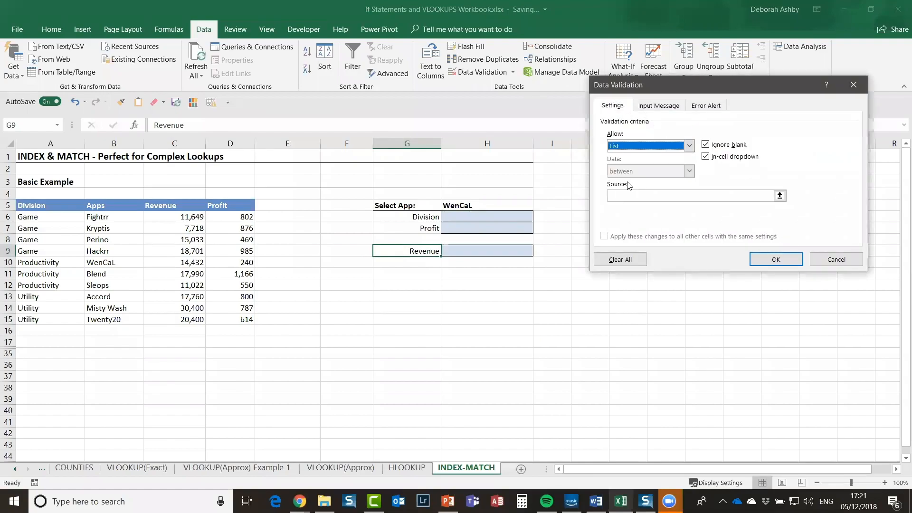
{"action": "left_click", "coordinate": [779, 196]}
{"action": "left_click", "coordinate": [164, 207]}
{"action": "left_click_drag", "start_coordinate": [210, 202], "coordinate": [261, 200]}
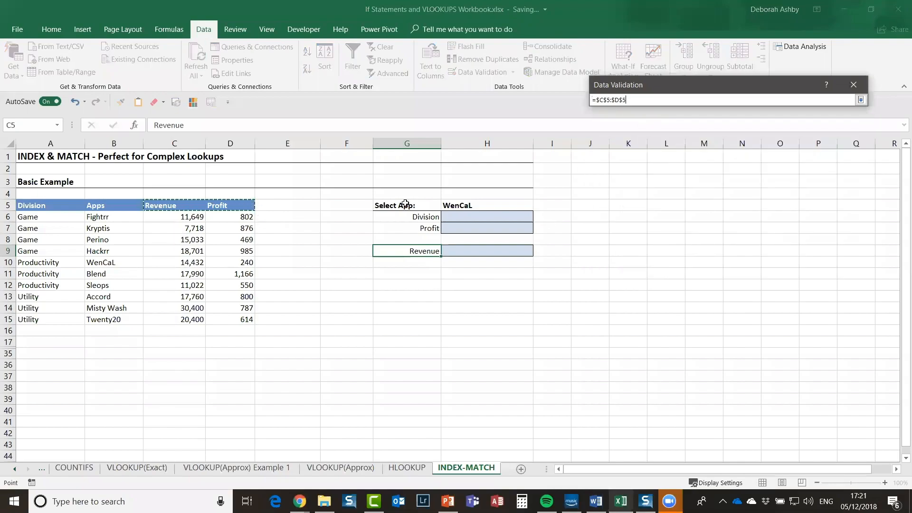
{"action": "left_click", "coordinate": [860, 99]}
{"action": "left_click", "coordinate": [776, 259]}
{"action": "left_click", "coordinate": [447, 250]}
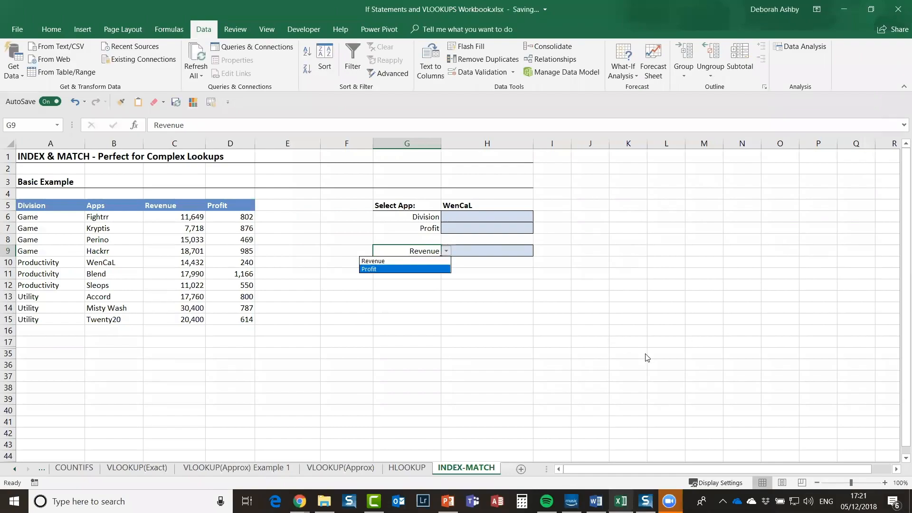
{"action": "key", "text": "Escape"}
Step: Choose Profit from G9's new Revenue/Profit dropdown, leaving H9 selected for the formula
{"action": "left_click", "coordinate": [486, 252]}
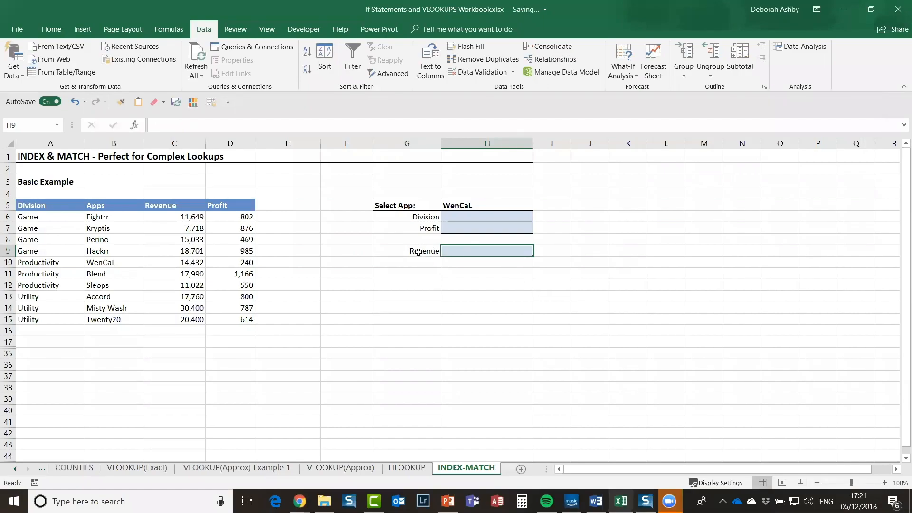
{"action": "left_click", "coordinate": [418, 251]}
{"action": "left_click", "coordinate": [446, 251]}
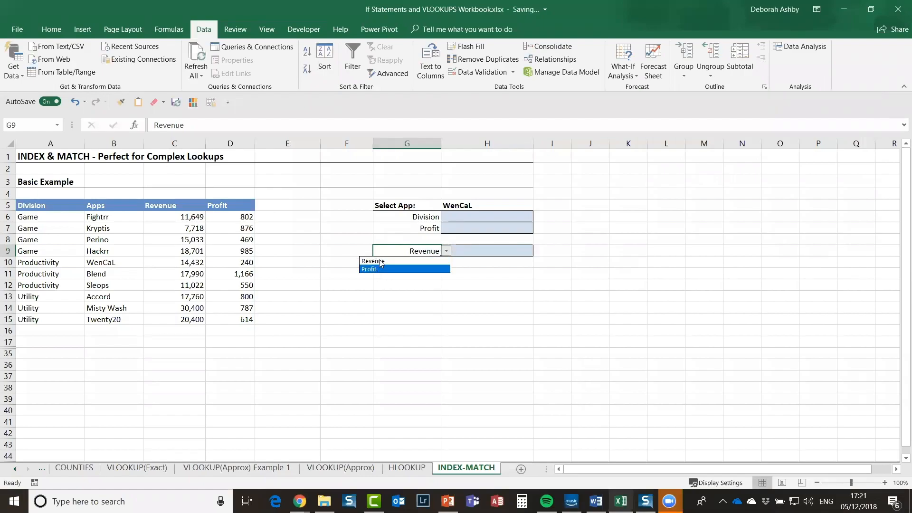
{"action": "left_click", "coordinate": [377, 269]}
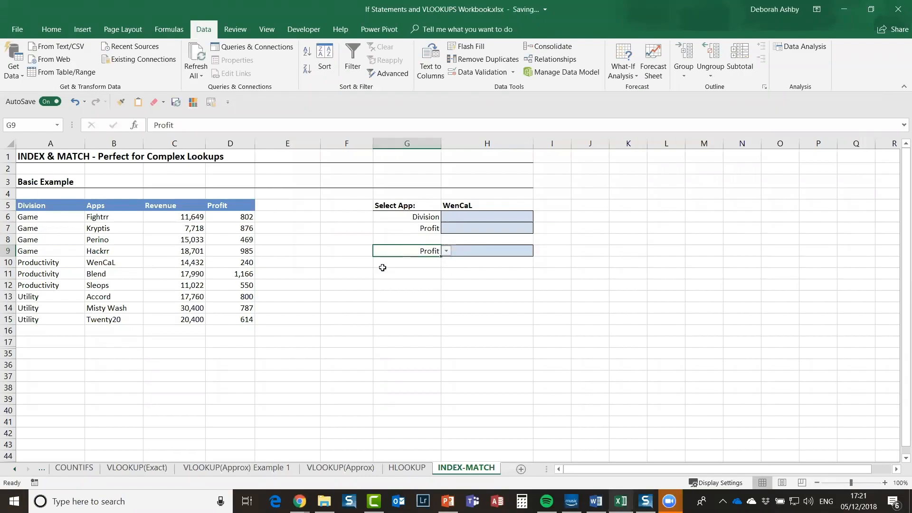
{"action": "left_click", "coordinate": [449, 249]}
{"action": "left_click", "coordinate": [424, 252]}
{"action": "left_click", "coordinate": [491, 249]}
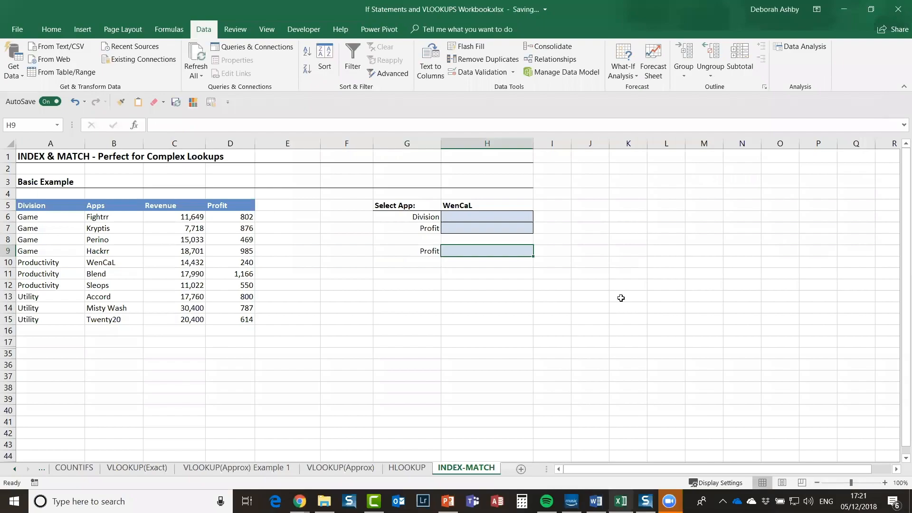
Step: Start H9's formula as =index( with the data range C6:D15
{"action": "type", "text": "="}
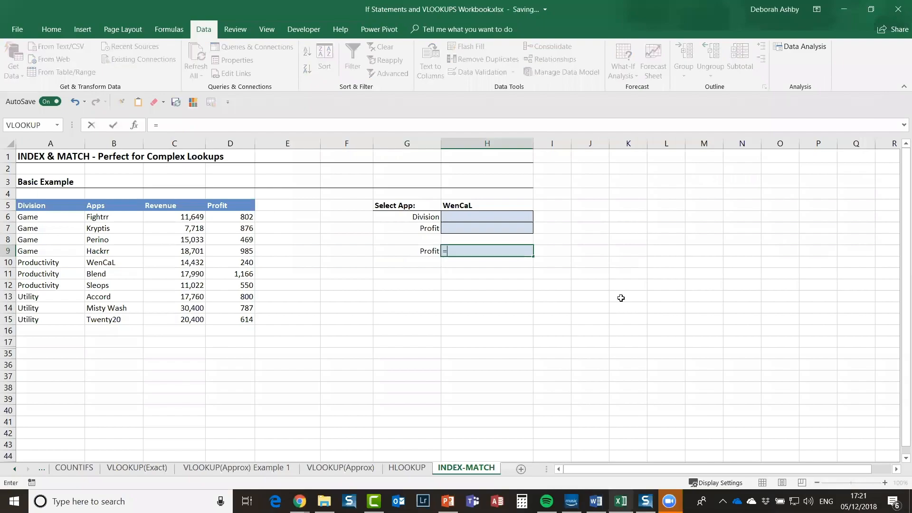
{"action": "type", "text": "index"}
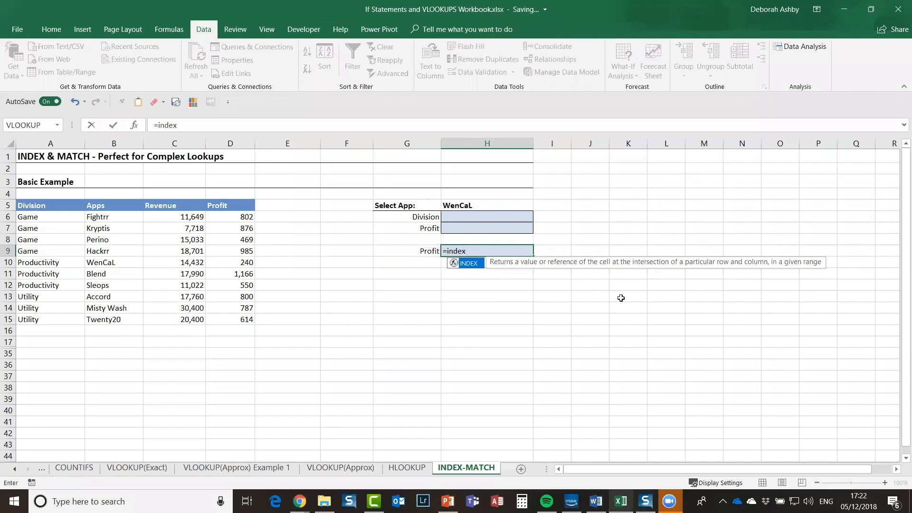
{"action": "type", "text": "("}
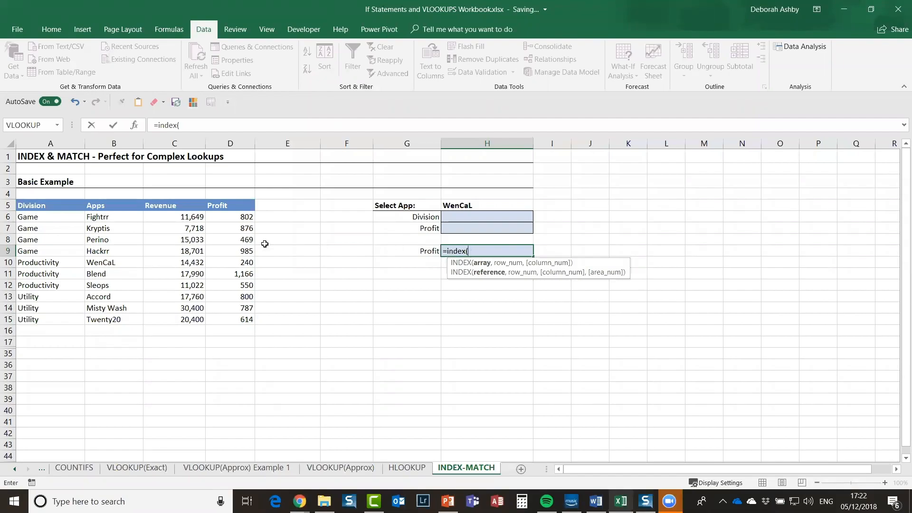
{"action": "left_click", "coordinate": [200, 217]}
{"action": "left_click_drag", "start_coordinate": [200, 217], "coordinate": [245, 320]}
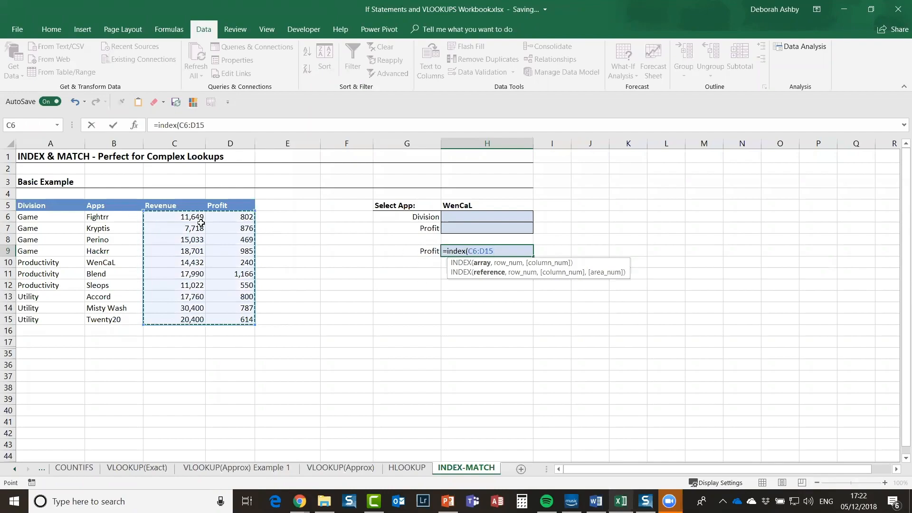
Step: Add match(H5,B6:B15,0) as the row argument and begin a second match(
{"action": "type", "text": ","}
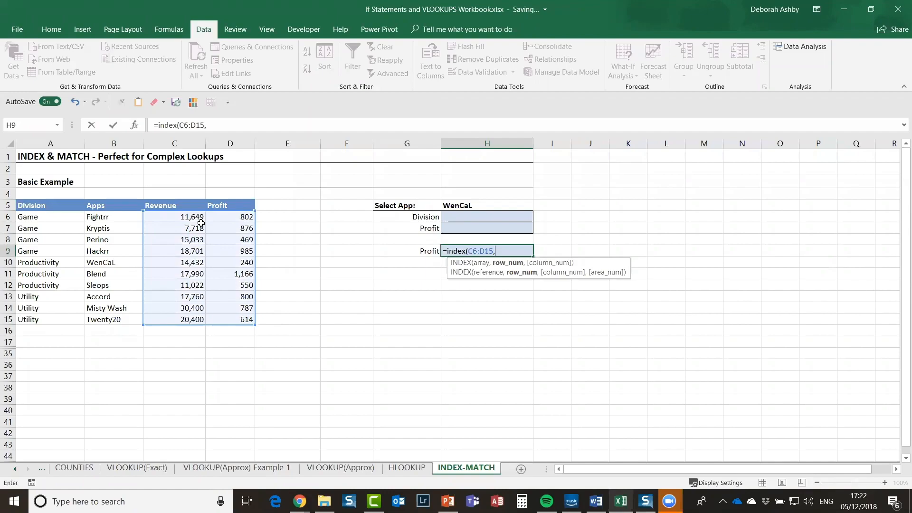
{"action": "type", "text": "maatc"}
{"action": "key", "text": "BackSpace"}
{"action": "key", "text": "BackSpace"}
{"action": "type", "text": "tc"}
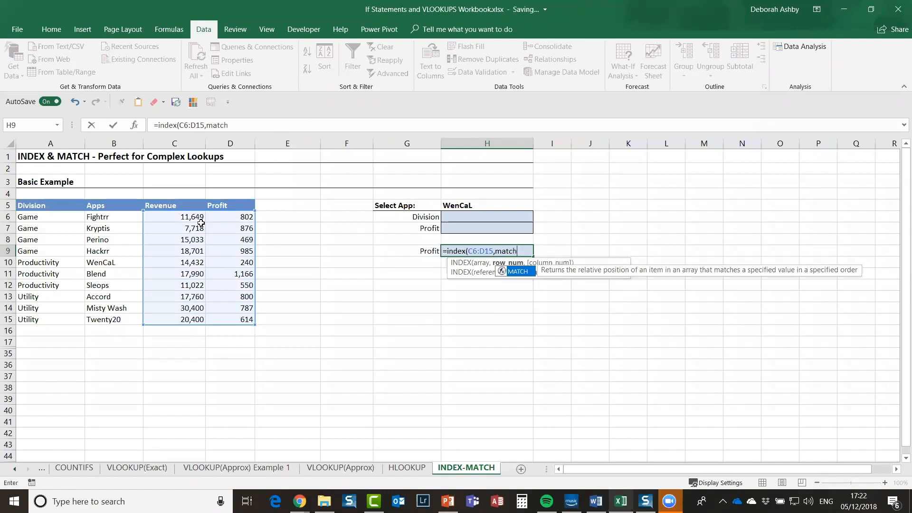
{"action": "type", "text": "h("}
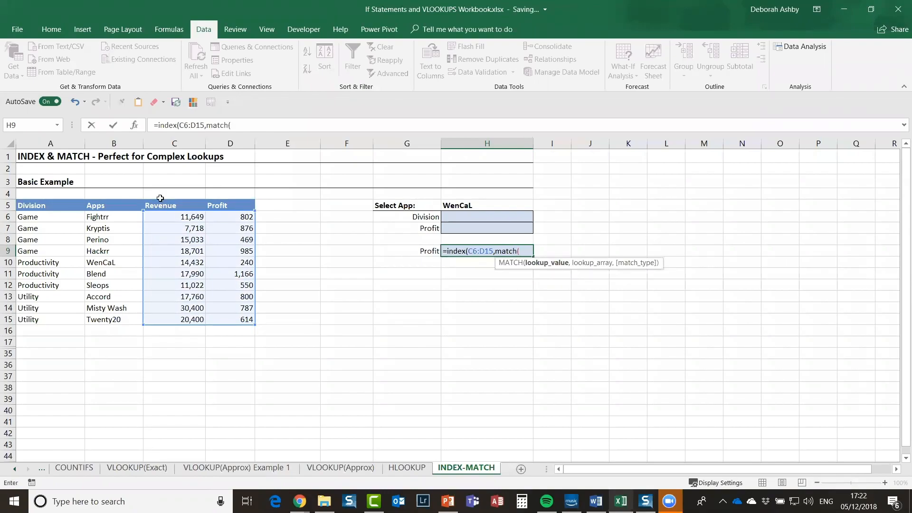
{"action": "left_click", "coordinate": [492, 203]}
{"action": "left_click", "coordinate": [493, 203]}
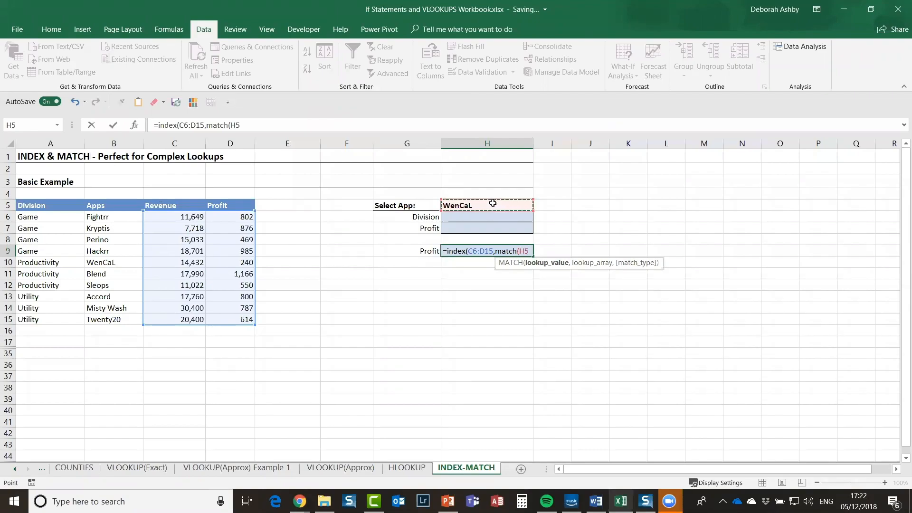
{"action": "type", "text": ","}
{"action": "left_click_drag", "start_coordinate": [108, 216], "coordinate": [111, 319]}
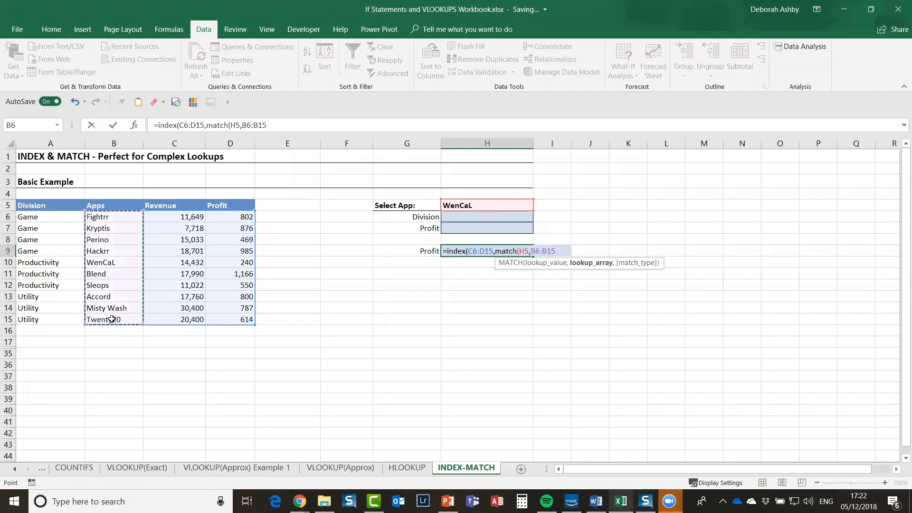
{"action": "type", "text": ","}
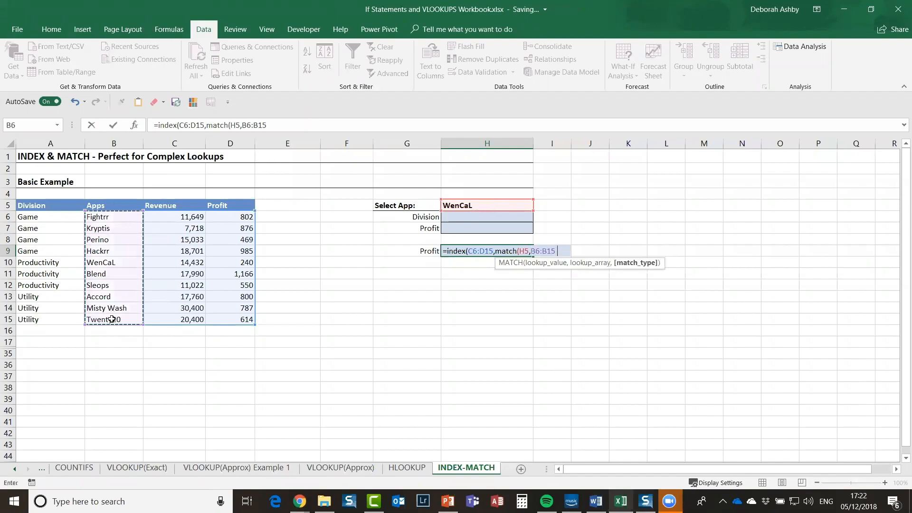
{"action": "type", "text": "0"}
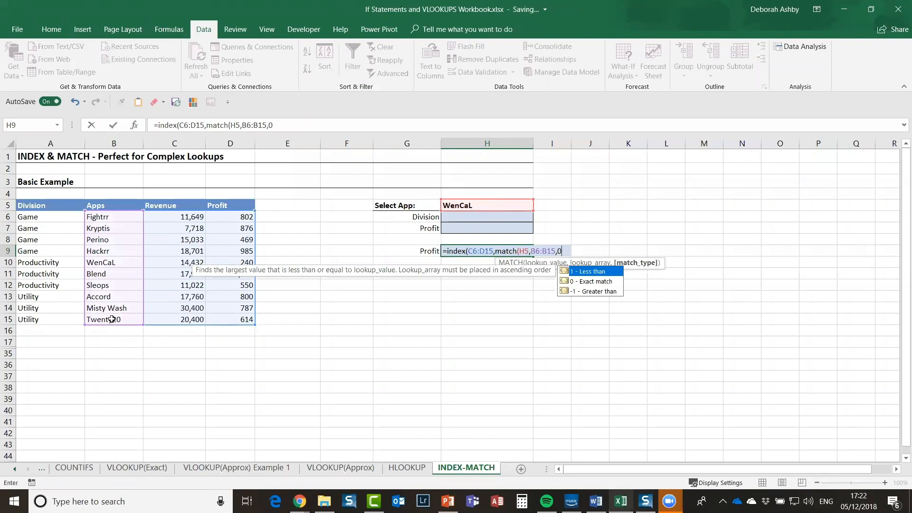
{"action": "type", "text": "),"}
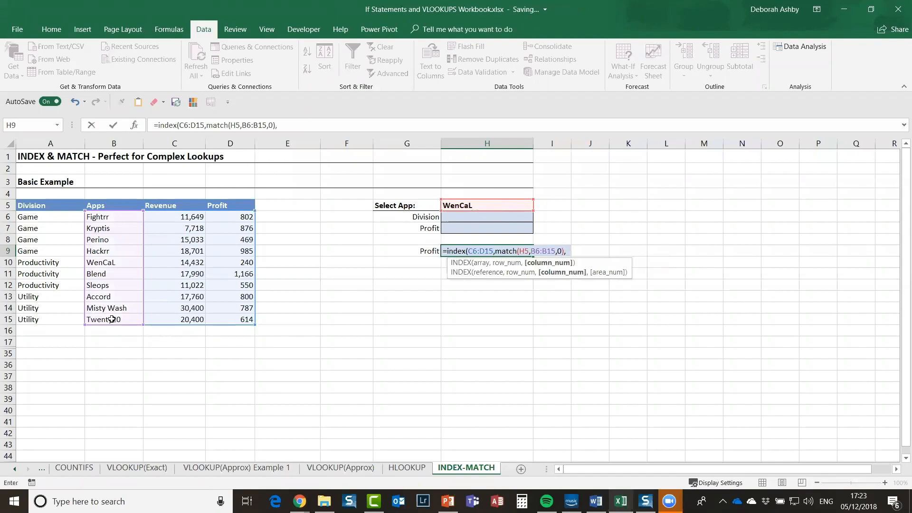
{"action": "type", "text": "match"}
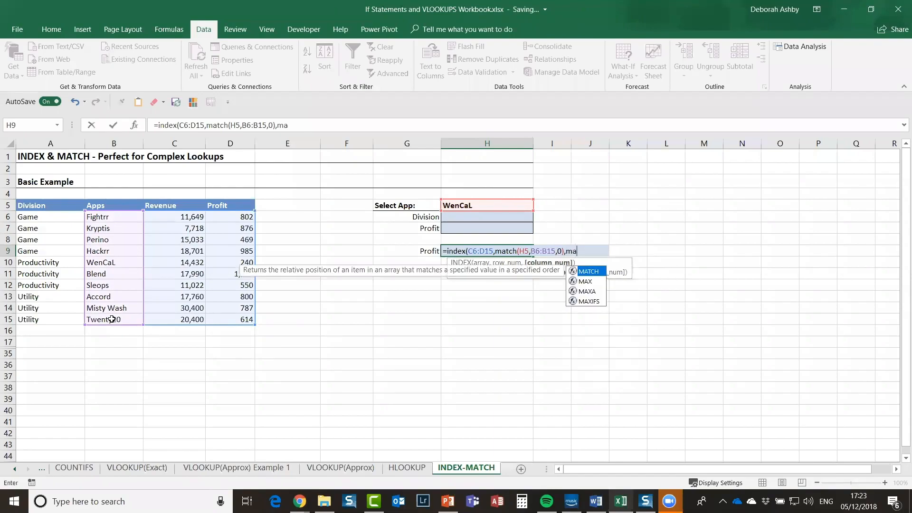
{"action": "type", "text": "("}
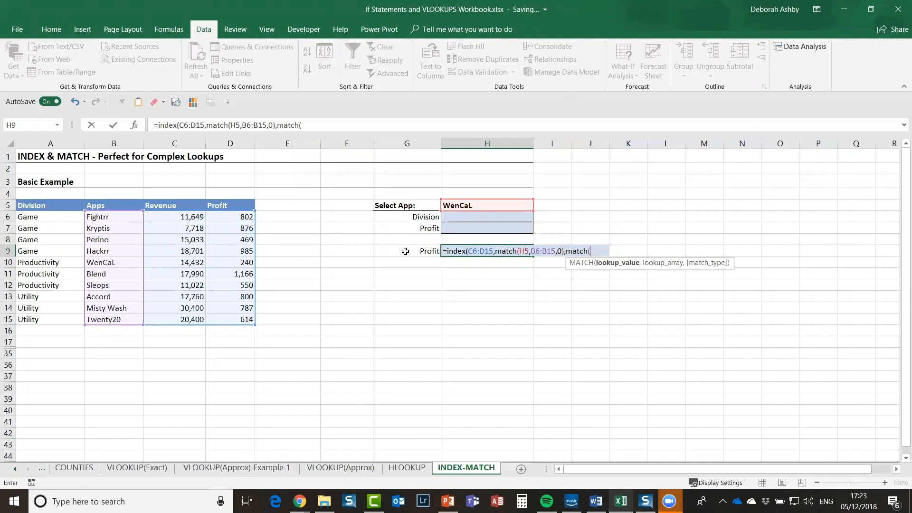
Step: Complete H9 with match(G9,C5:D5,0)) and enter it, returning WenCaL's profit of 240
{"action": "left_click", "coordinate": [421, 251]}
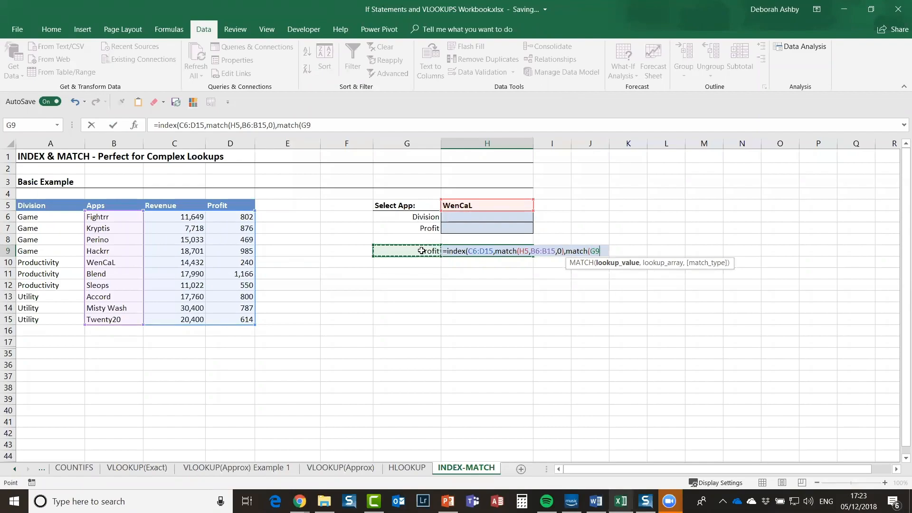
{"action": "type", "text": ","}
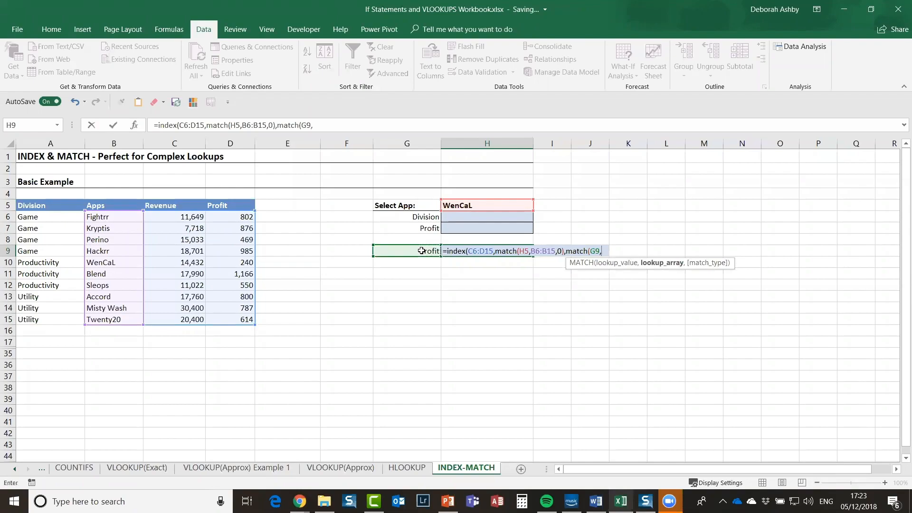
{"action": "left_click", "coordinate": [199, 209]}
{"action": "left_click_drag", "start_coordinate": [199, 209], "coordinate": [247, 203]}
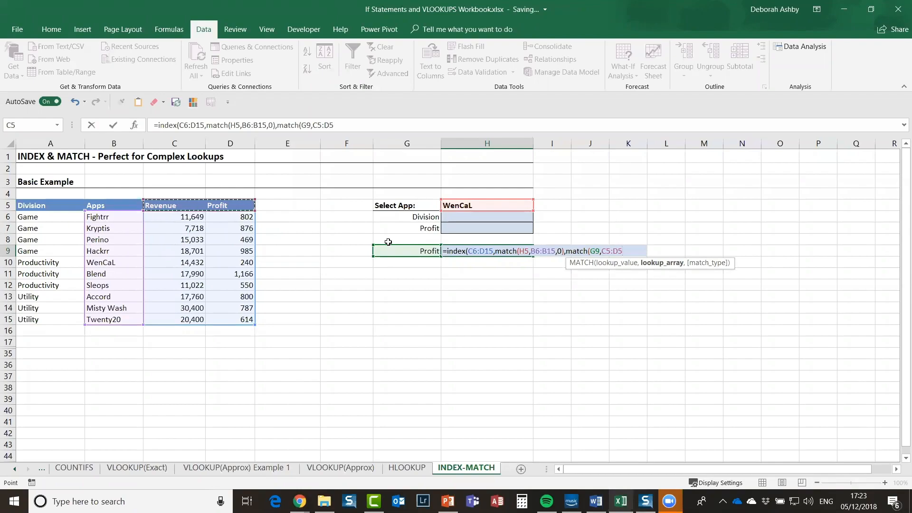
{"action": "type", "text": ",0"}
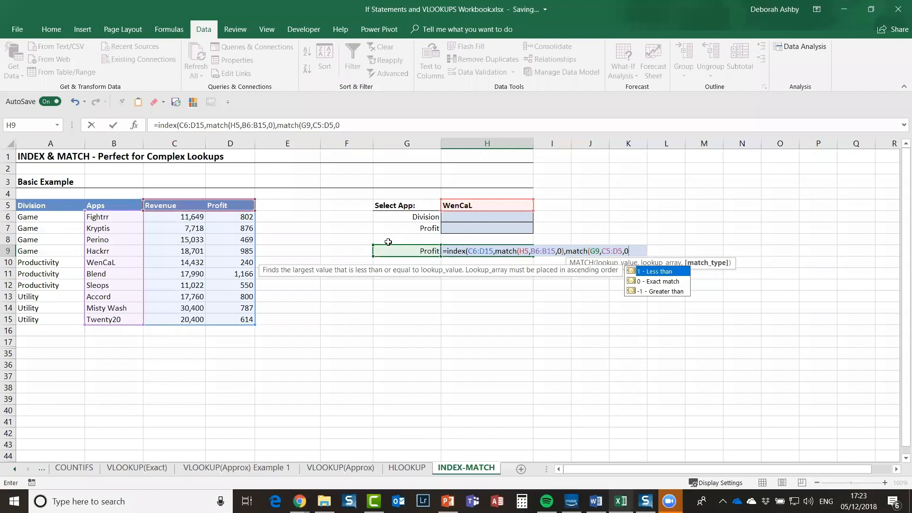
{"action": "type", "text": "))"}
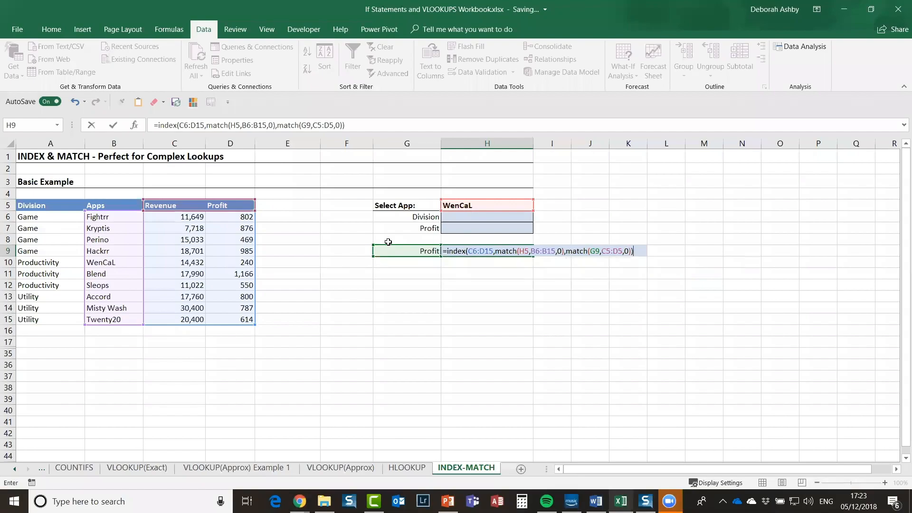
{"action": "key", "text": "Return"}
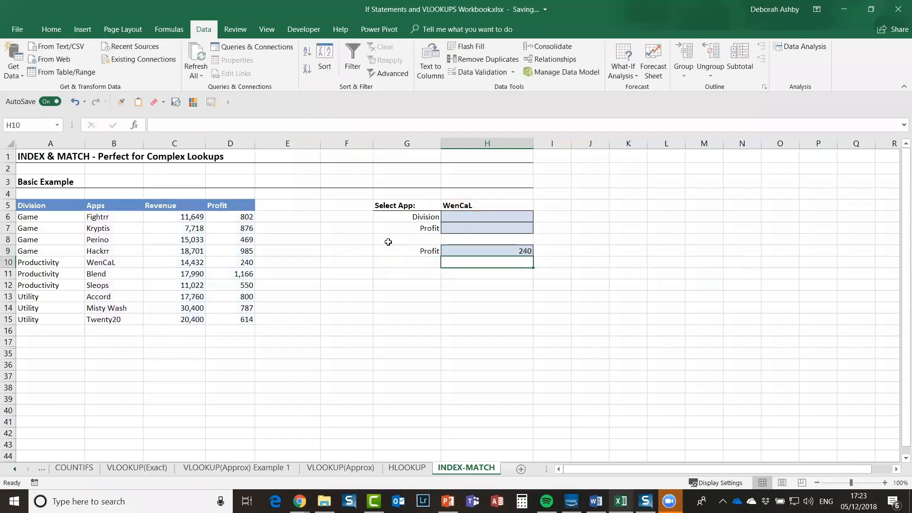
Step: Review the H9 lookup against the WenCaL row, then switch G9 to Revenue
{"action": "left_click", "coordinate": [488, 248]}
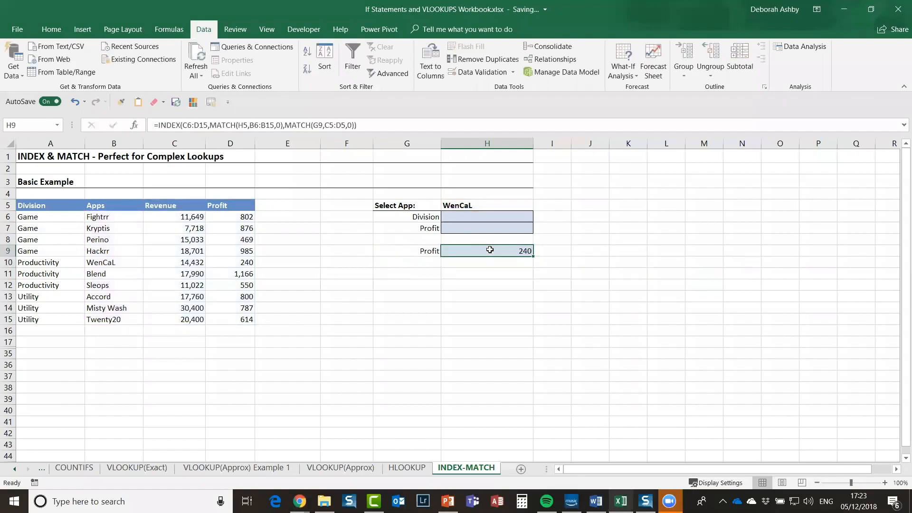
{"action": "left_click", "coordinate": [492, 206]}
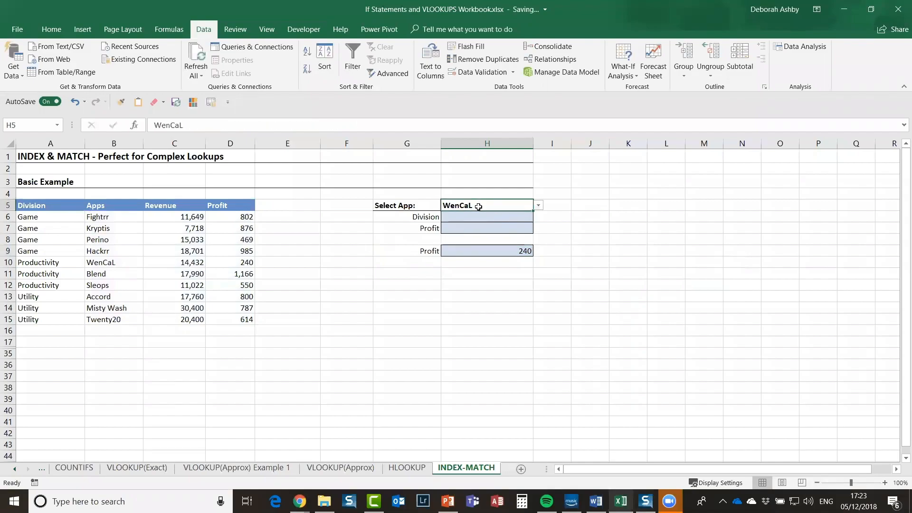
{"action": "left_click", "coordinate": [98, 262]}
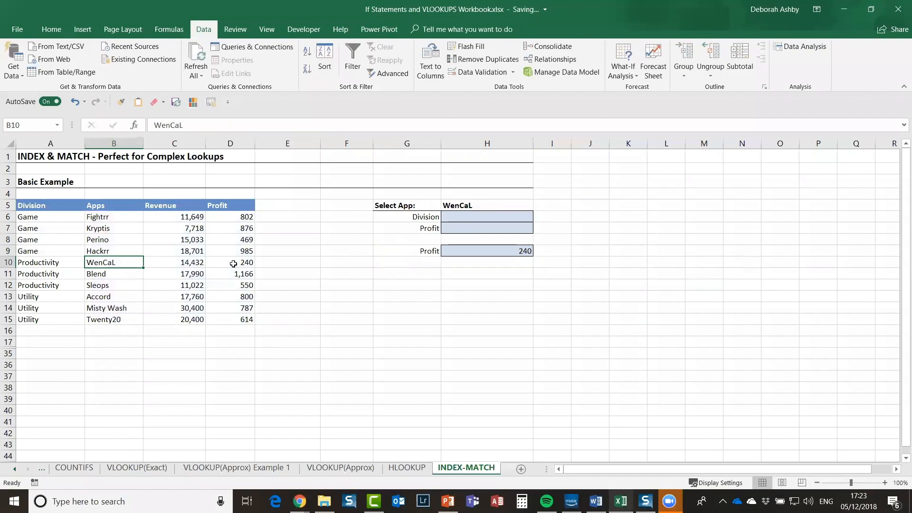
{"action": "left_click", "coordinate": [409, 250]}
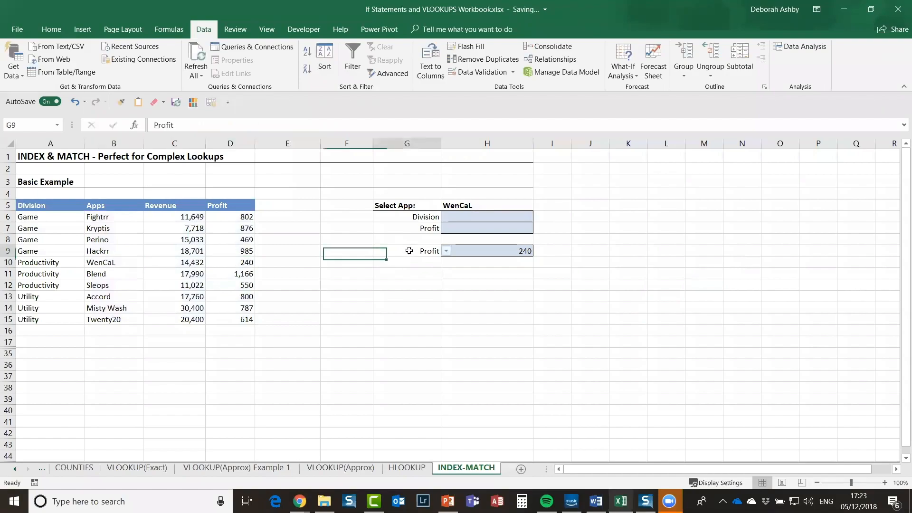
{"action": "left_click", "coordinate": [446, 251]}
{"action": "left_click", "coordinate": [414, 258]}
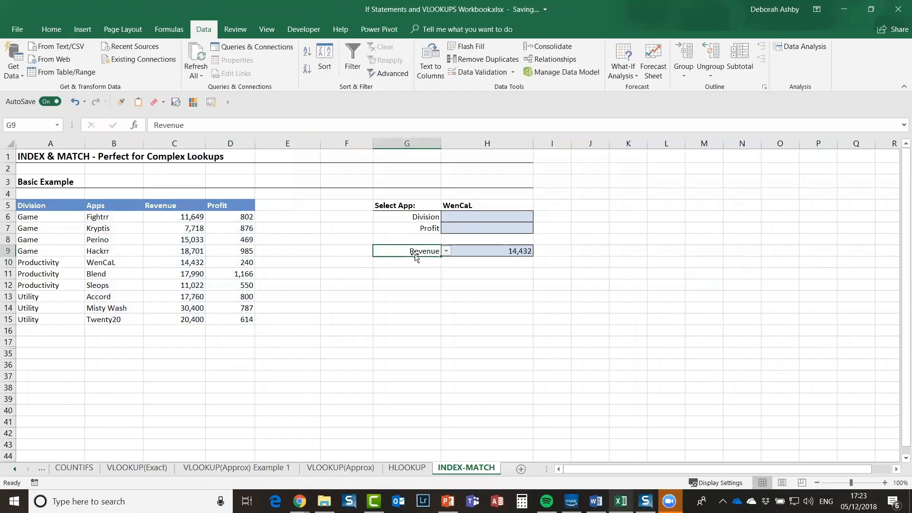
{"action": "left_click", "coordinate": [183, 264]}
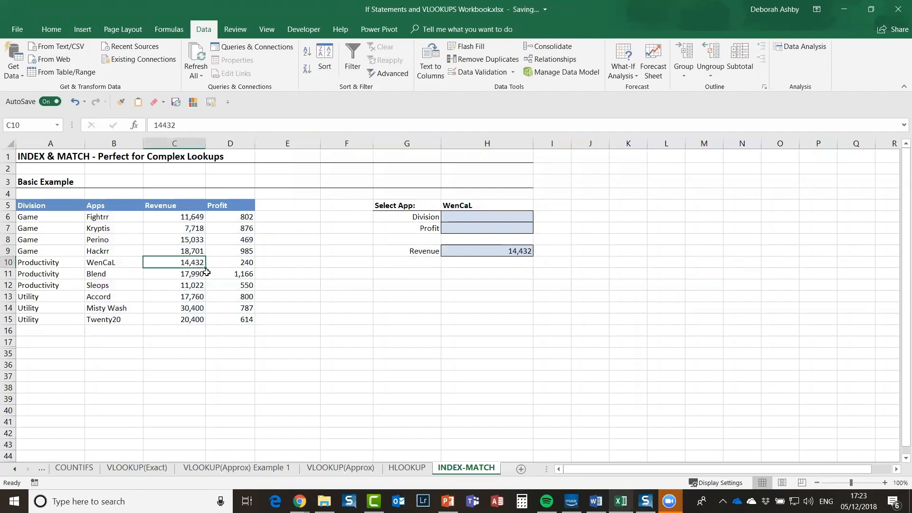
Step: Choose Hackrr as the app in H5 so H9 returns 18,701
{"action": "left_click", "coordinate": [481, 207]}
{"action": "left_click", "coordinate": [538, 206]}
{"action": "left_click", "coordinate": [463, 233]}
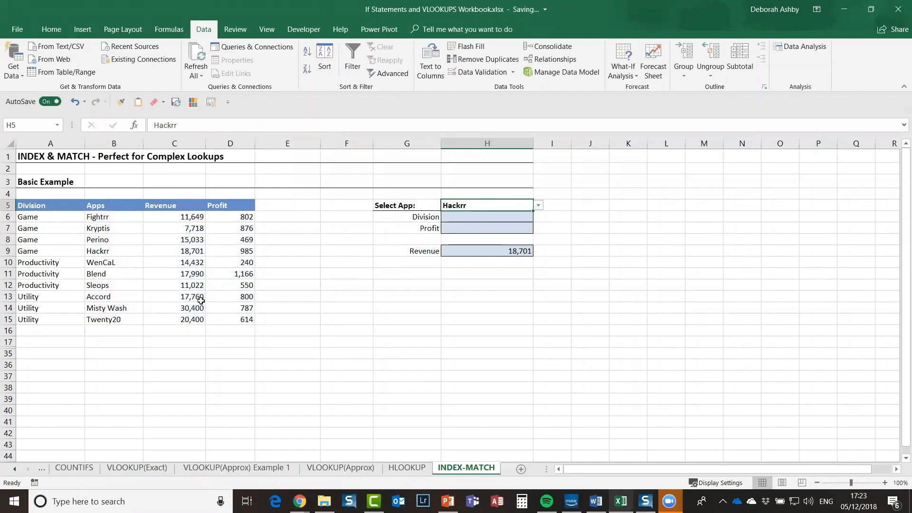
{"action": "double_click", "coordinate": [501, 250]}
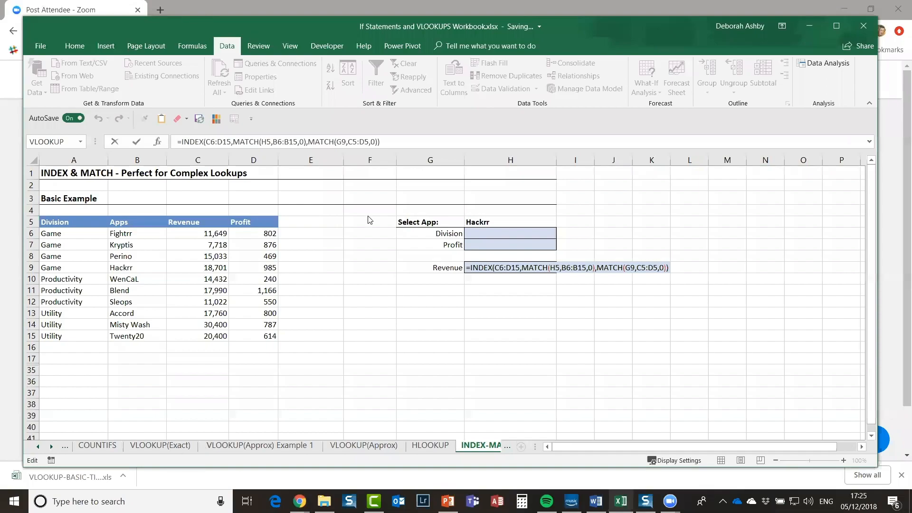
{"action": "left_click_drag", "start_coordinate": [109, 29], "coordinate": [115, 25]}
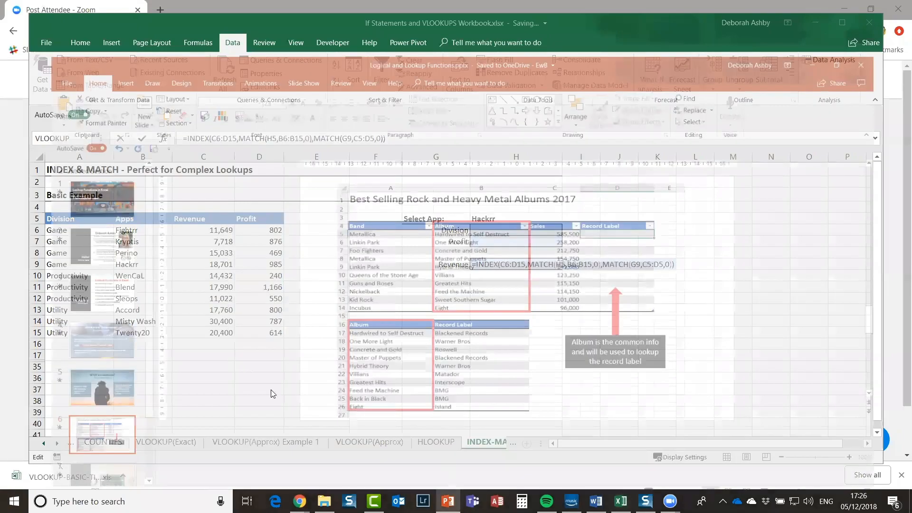
Step: Bring PowerPoint forward and show the Best Selling Rock and Heavy Metal Albums 2017 slide
{"action": "left_click", "coordinate": [448, 486]}
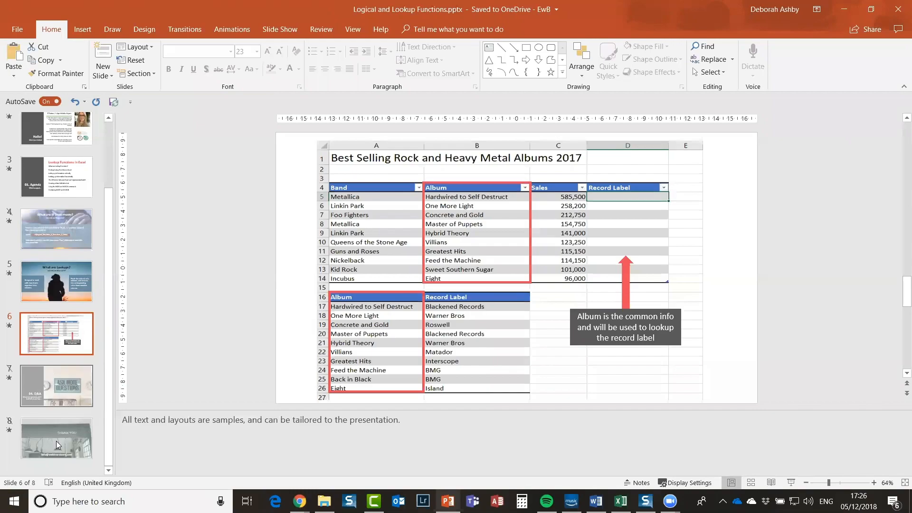
{"action": "left_click", "coordinate": [43, 442]}
{"action": "left_click", "coordinate": [53, 333]}
Step: On the Thank You slide, replace the sample contact e-mail with the presenter's own e-mail address
{"action": "left_click", "coordinate": [71, 453]}
{"action": "left_click", "coordinate": [488, 380]}
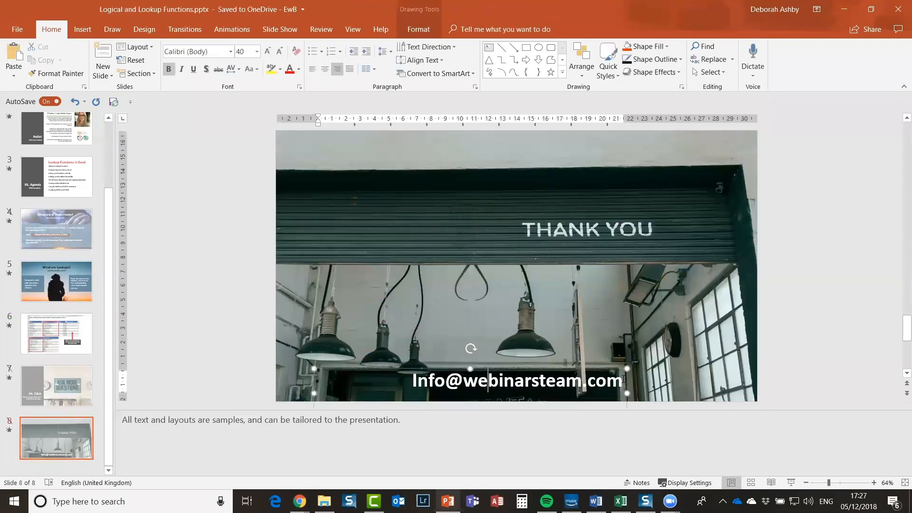
{"action": "left_click_drag", "start_coordinate": [623, 379], "coordinate": [413, 382]}
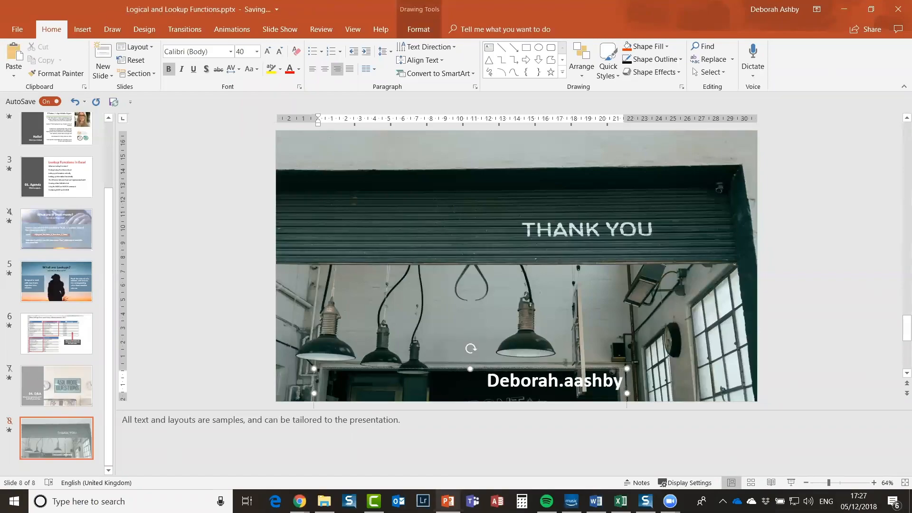
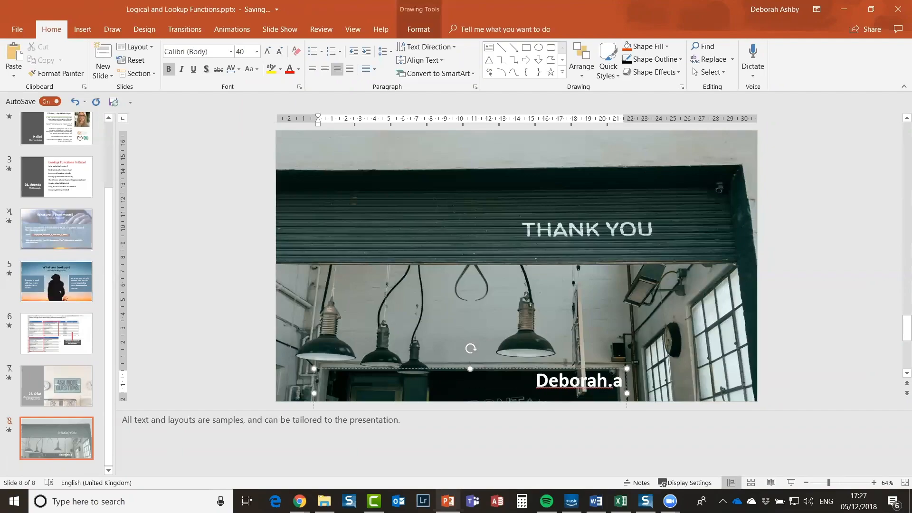